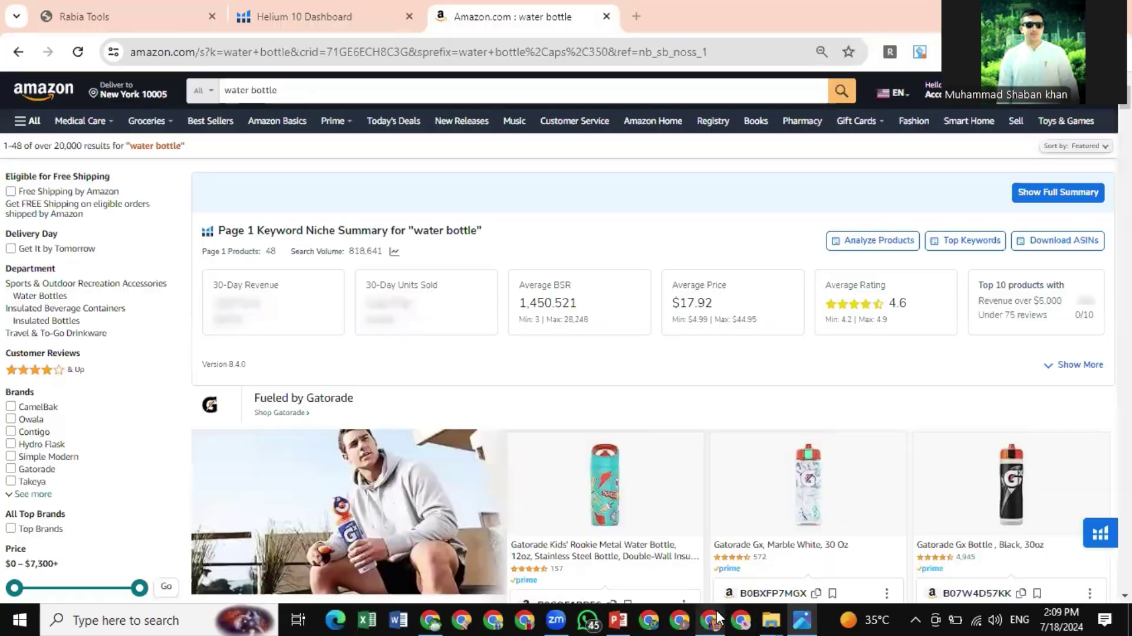
# Switch to the Amazon search results for "water bottle" and highlight the total number of results
pyautogui.click(711, 619)
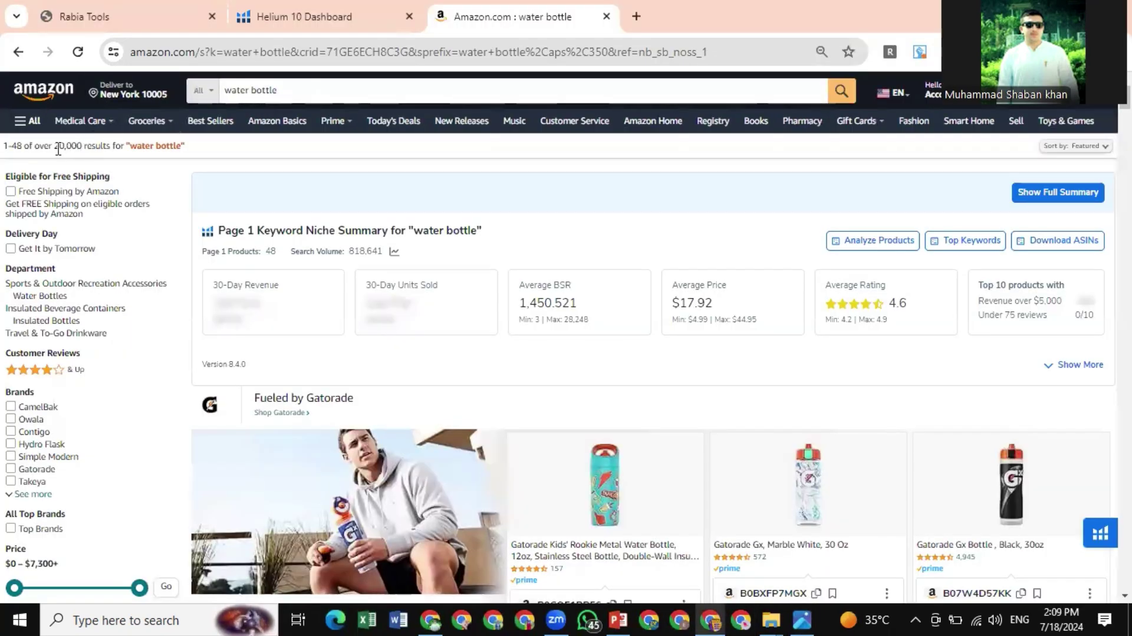
pyautogui.moveTo(57, 146); pyautogui.dragTo(80, 151)
pyautogui.click(102, 152)
pyautogui.moveTo(60, 145); pyautogui.dragTo(83, 146)
pyautogui.click(43, 144)
pyautogui.moveTo(53, 147); pyautogui.dragTo(86, 148)
pyautogui.click(87, 149)
pyautogui.moveTo(55, 147); pyautogui.dragTo(87, 149)
pyautogui.click(86, 149)
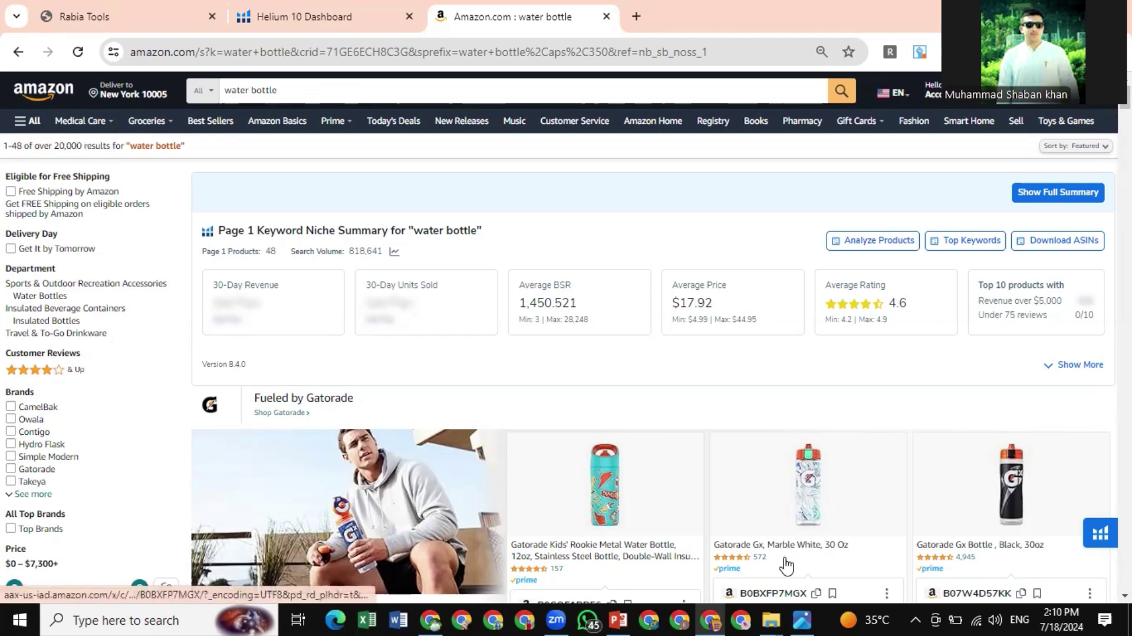
# Bring up the USA.jpg image to read the private label product hunting criteria
pyautogui.click(804, 619)
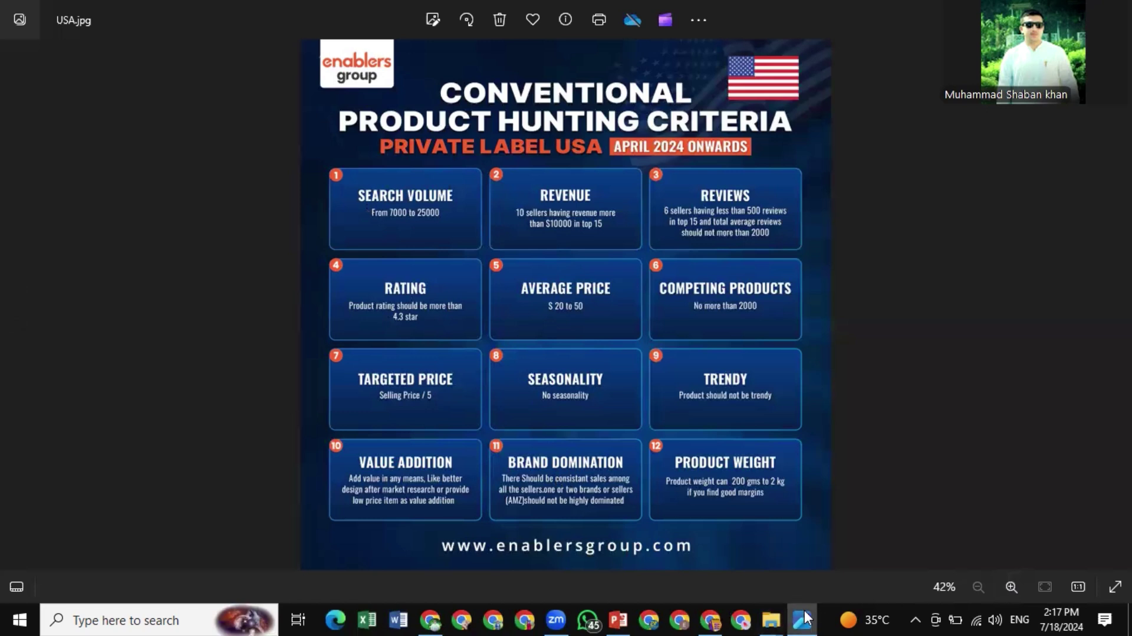
pyautogui.moveTo(804, 617)
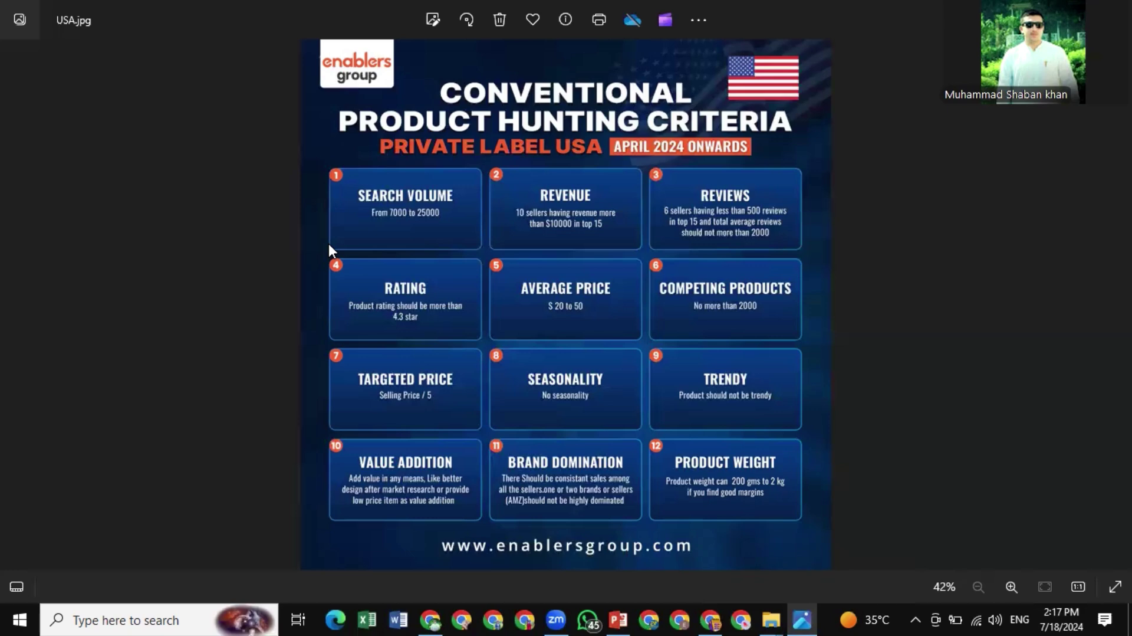
# Return to the browser with the Amazon results and reload the Helium 10 Dashboard page
pyautogui.click(711, 619)
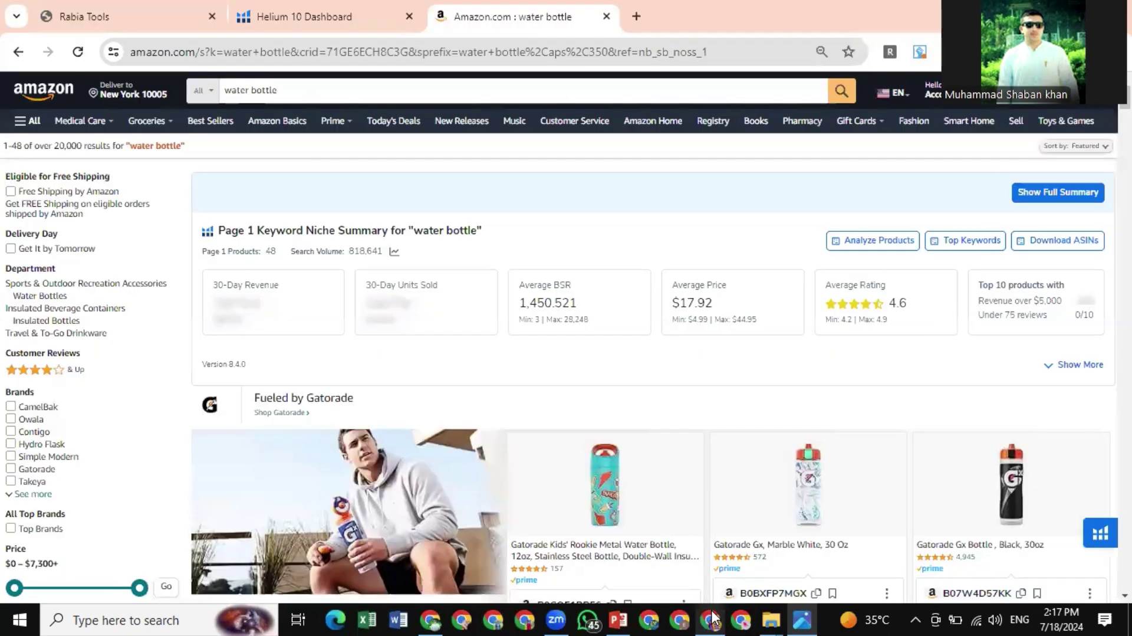
pyautogui.click(263, 8)
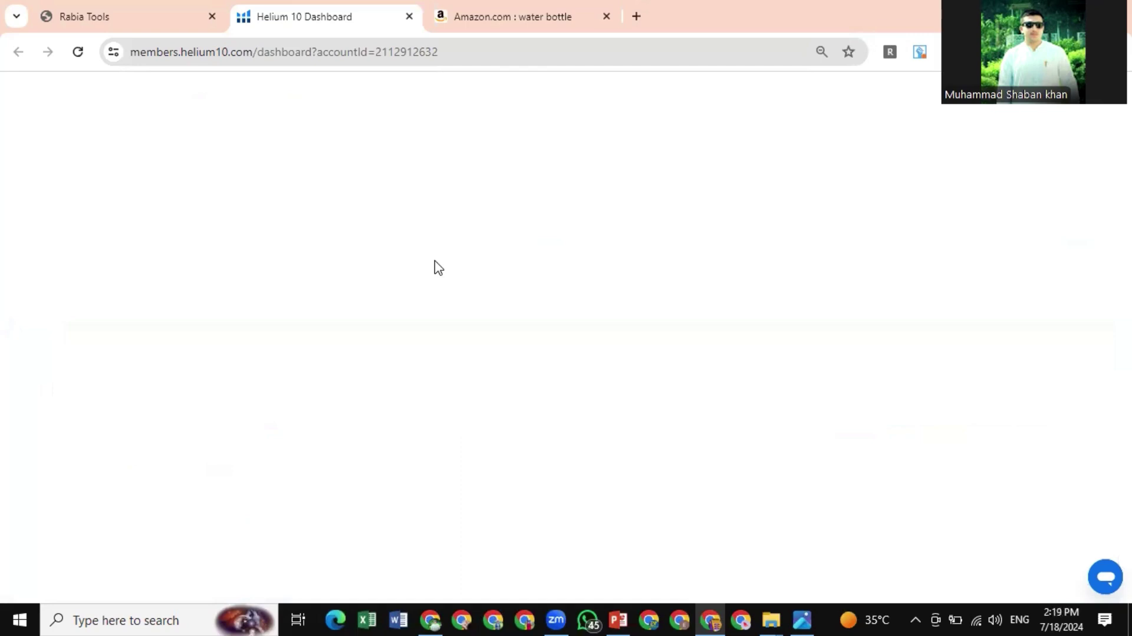
pyautogui.click(77, 53)
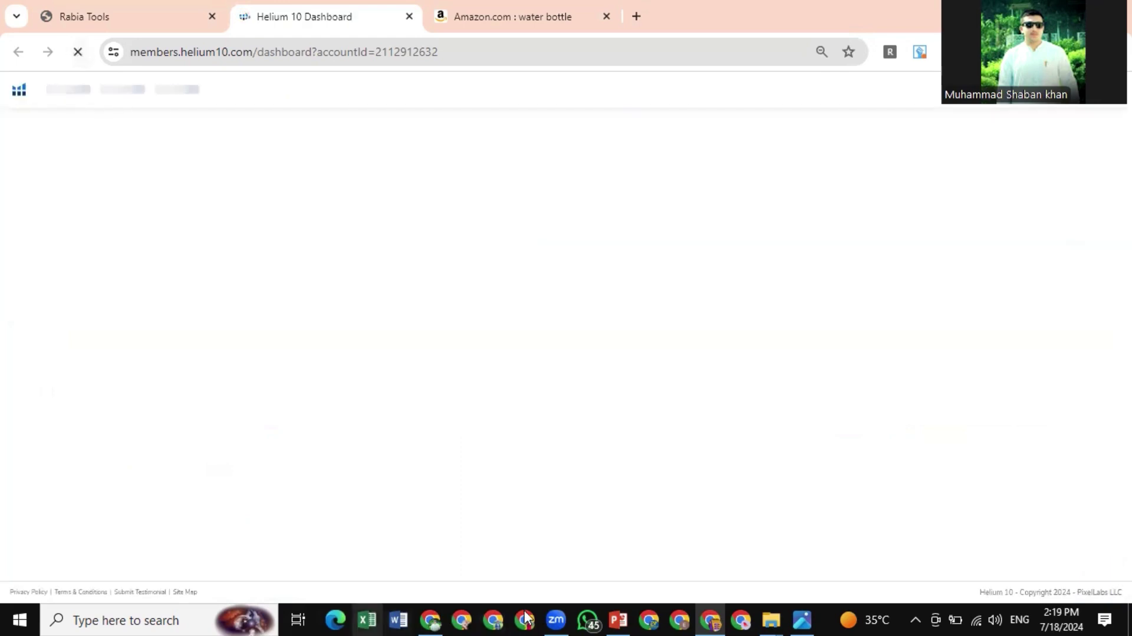
# Switch to the ChatGPT browser window, search the web for "helium 10" in a new page, and open the official Helium 10 site
pyautogui.click(431, 619)
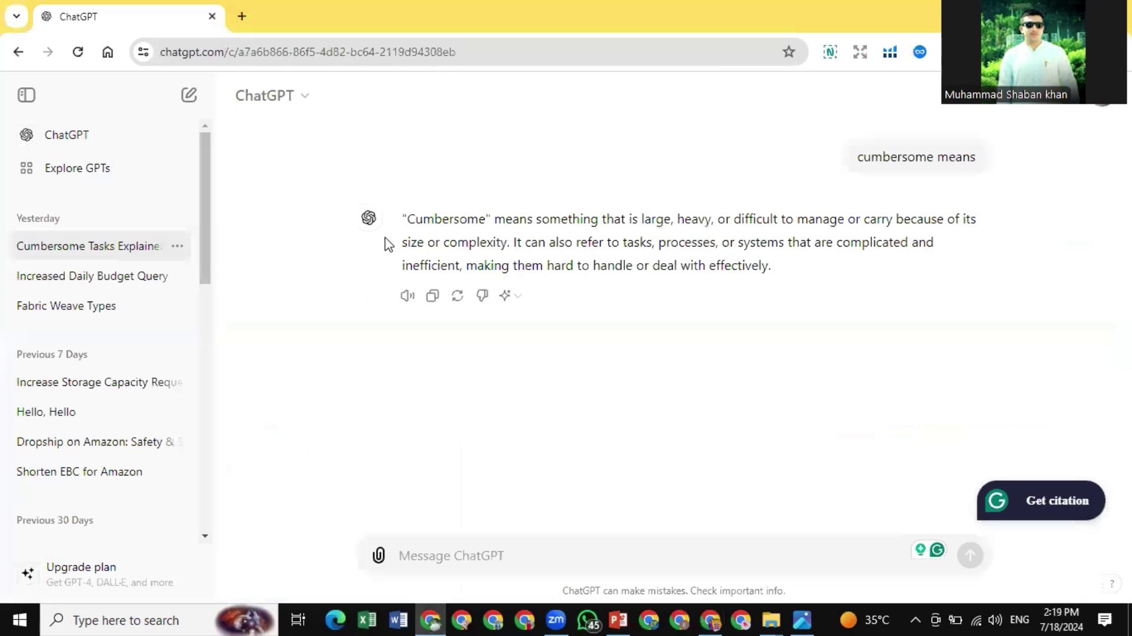
pyautogui.click(240, 18)
pyautogui.write('heli')
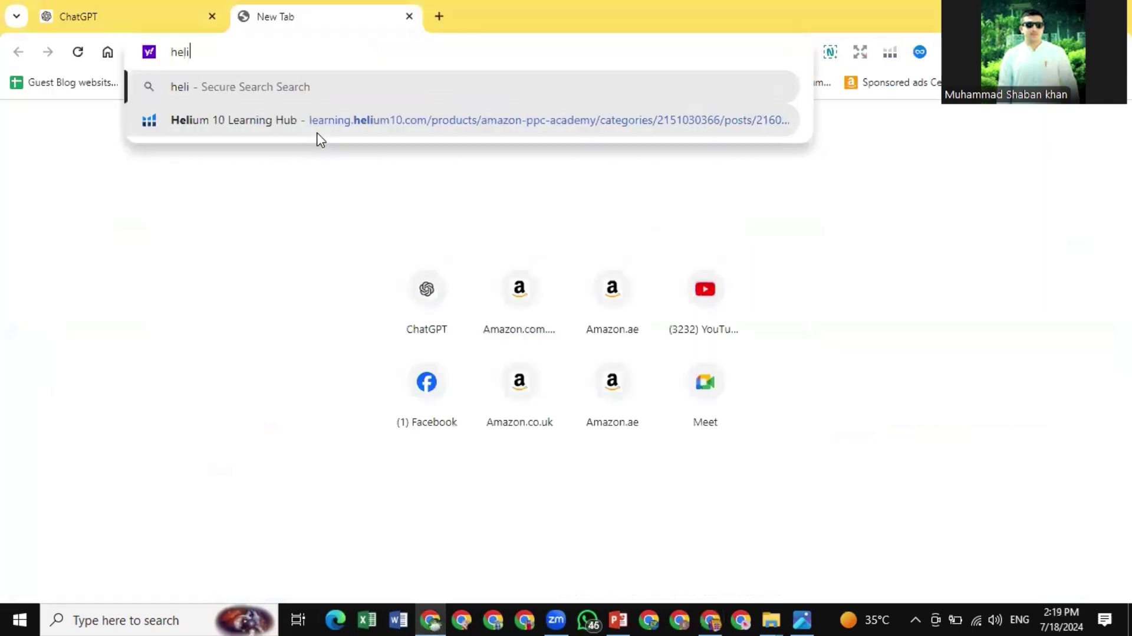
pyautogui.write('um 10')
pyautogui.press('Return')
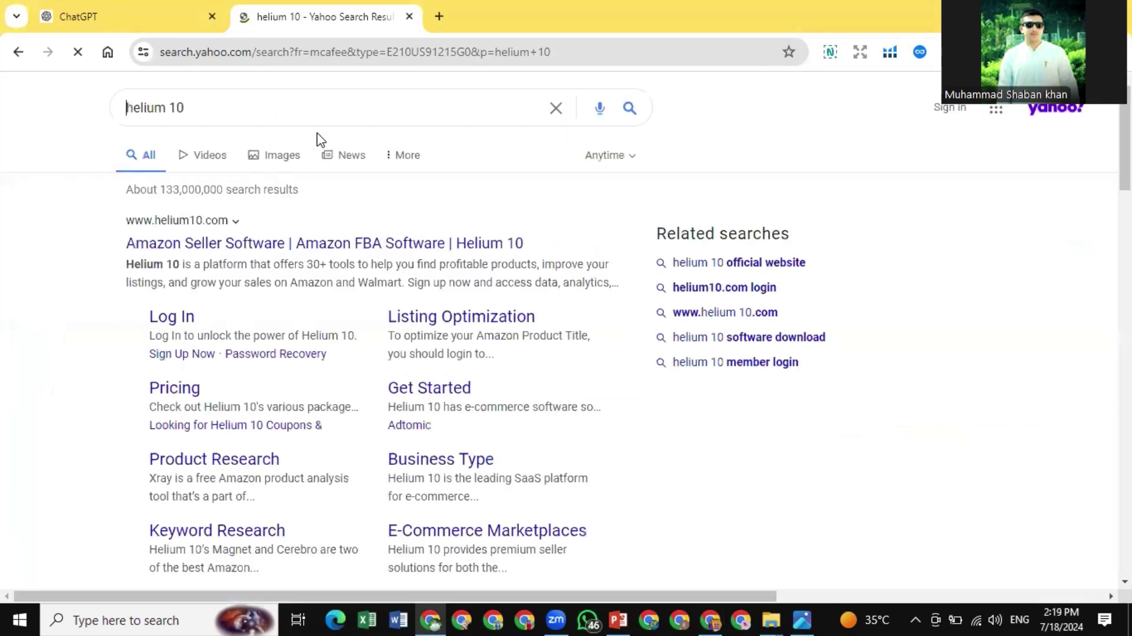
pyautogui.click(176, 252)
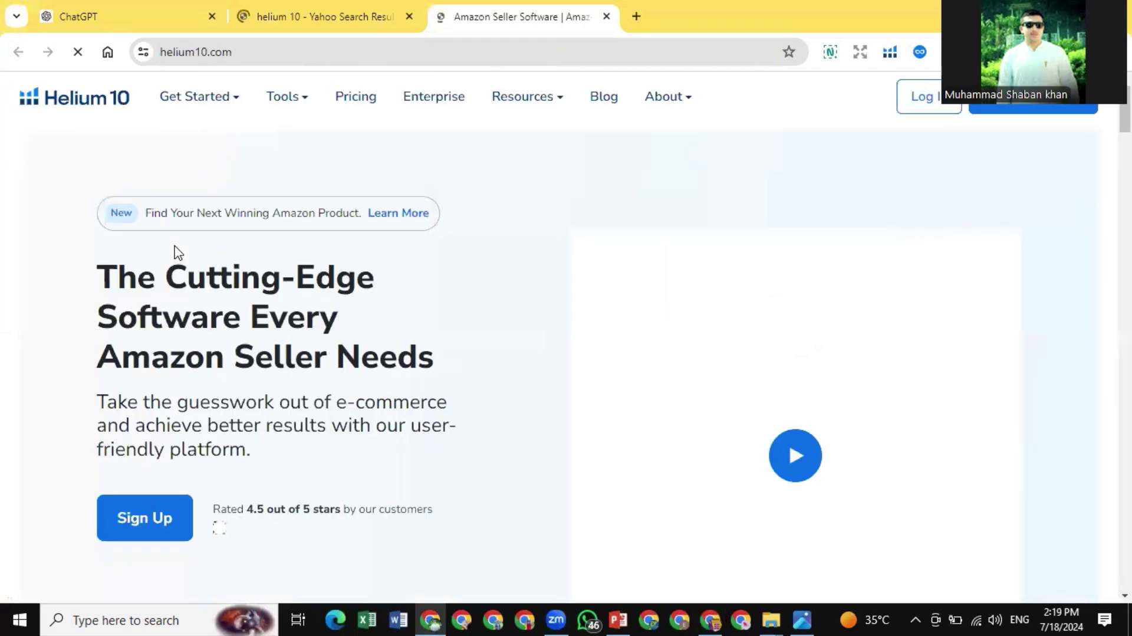
# Look through the Helium 10 home page and examine the Diamond, Platinum and Starter plans under Plans & Pricing
pyautogui.scroll(-5, 620, 259)
pyautogui.scroll(-15, 622, 259)
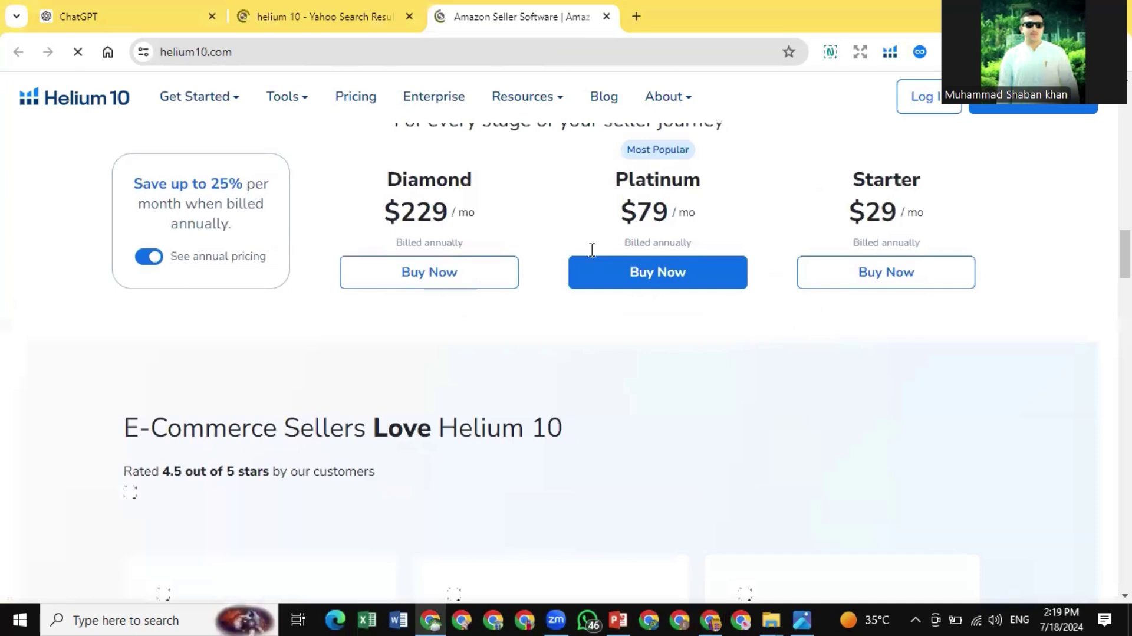
pyautogui.scroll(2, 620, 253)
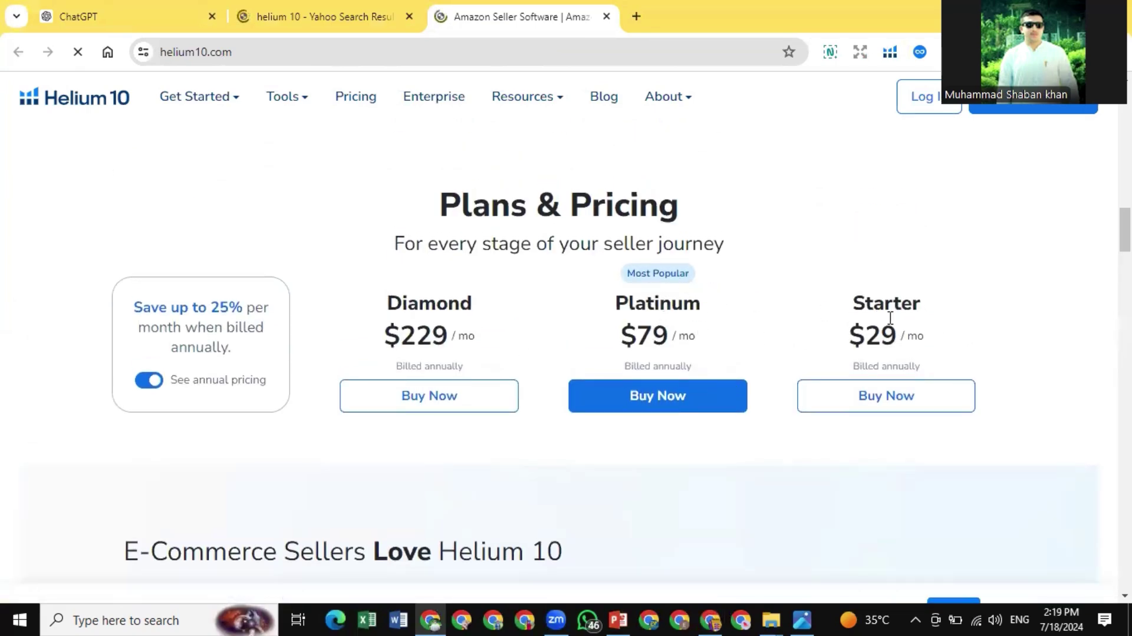
pyautogui.scroll(-6, 496, 429)
pyautogui.scroll(4, 499, 428)
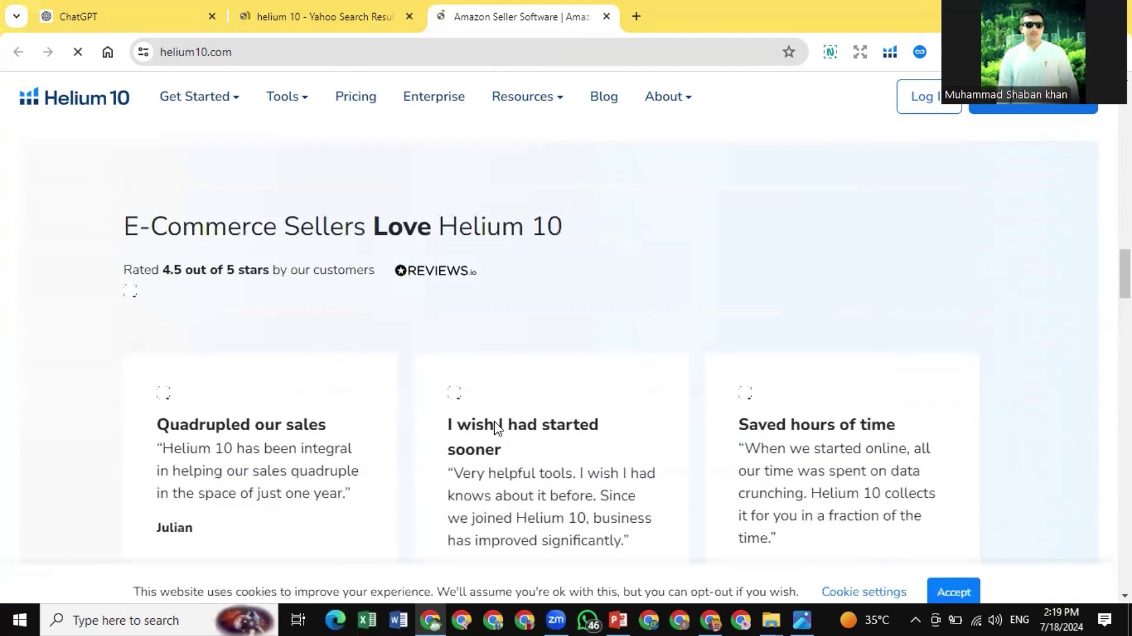
pyautogui.scroll(-12, 499, 428)
pyautogui.scroll(15, 499, 429)
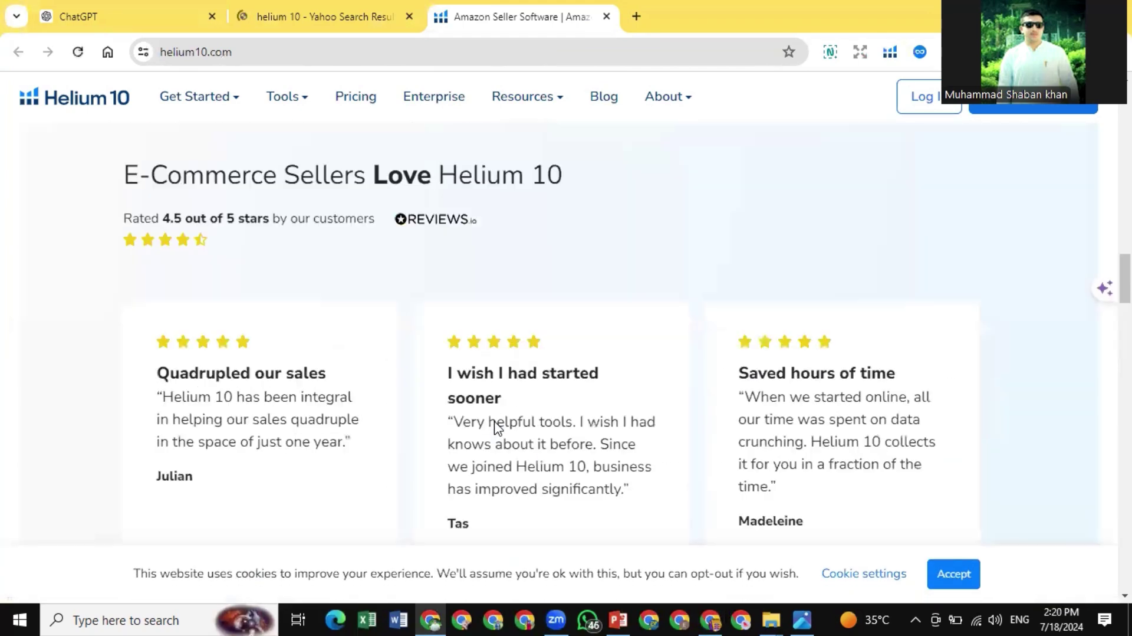
pyautogui.scroll(-15, 498, 428)
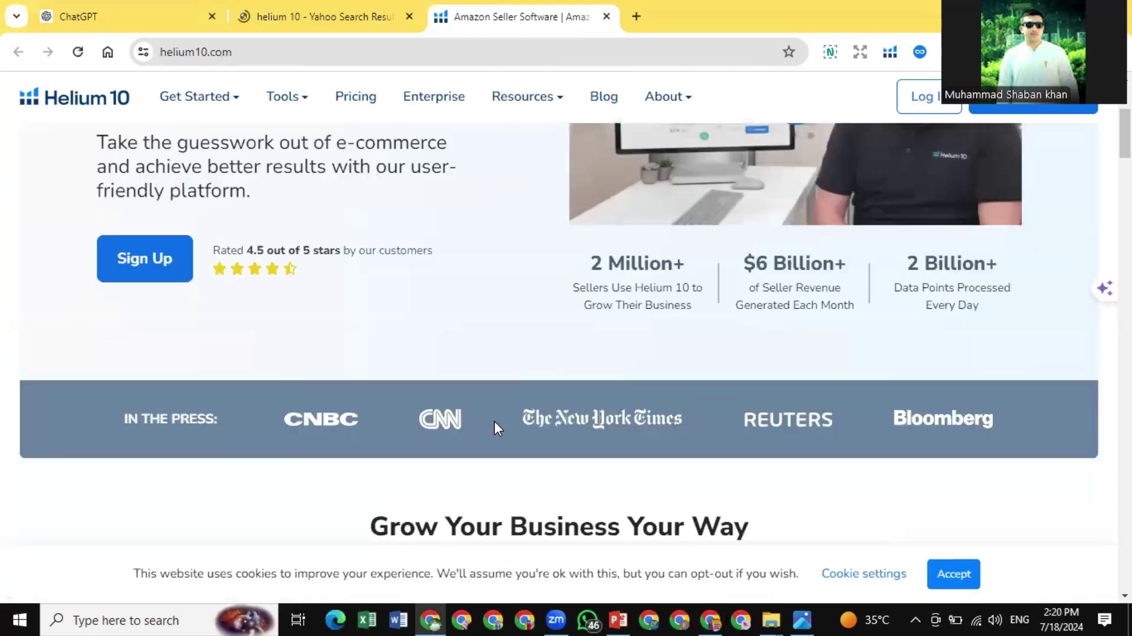
pyautogui.scroll(-2, 495, 422)
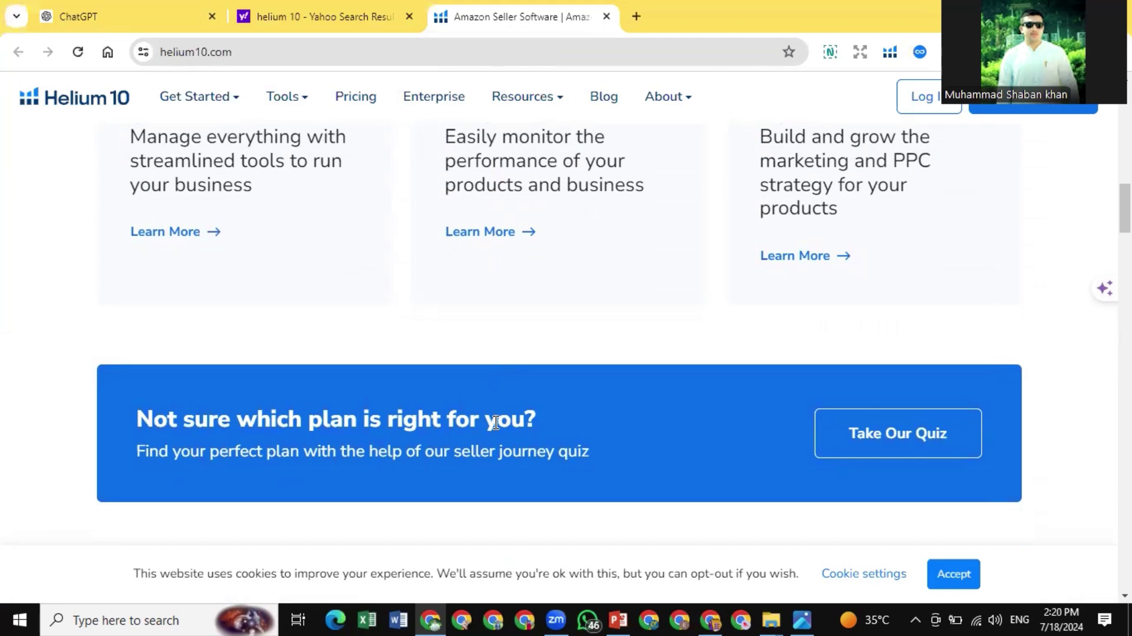
pyautogui.scroll(8, 77, 336)
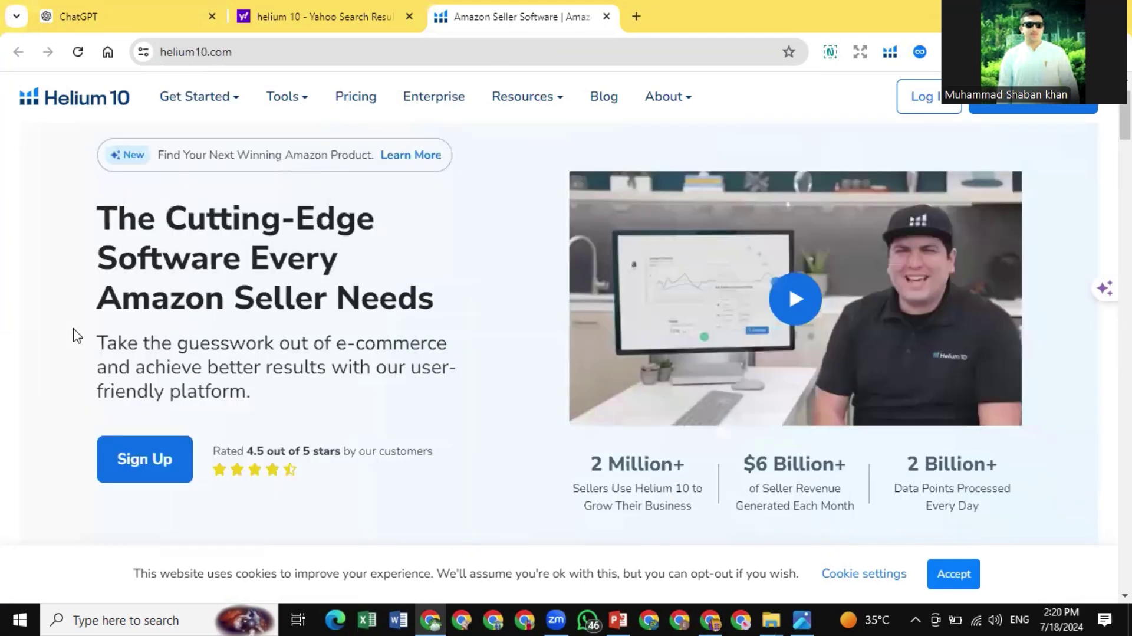
pyautogui.scroll(1, 77, 336)
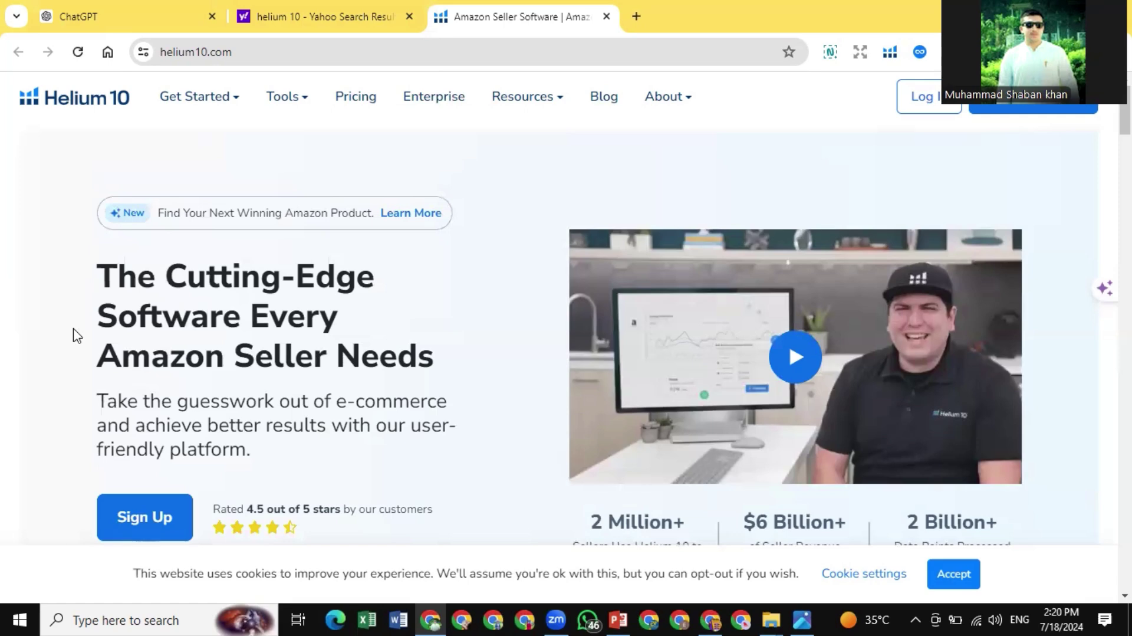
pyautogui.scroll(-15, 165, 262)
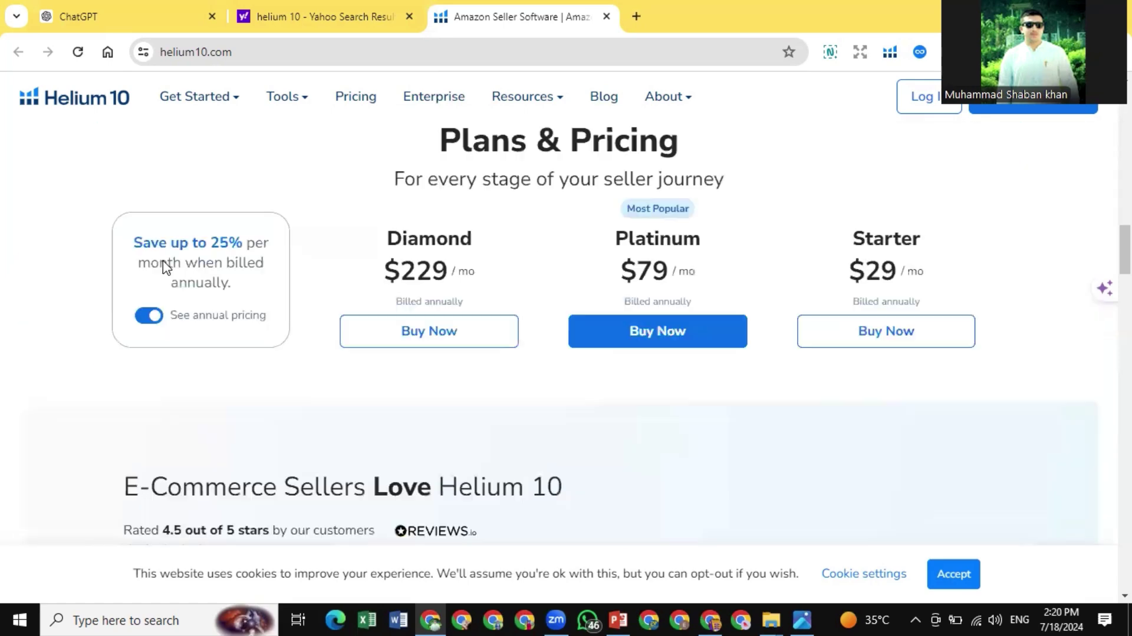
pyautogui.scroll(5, 166, 268)
pyautogui.scroll(1, 167, 267)
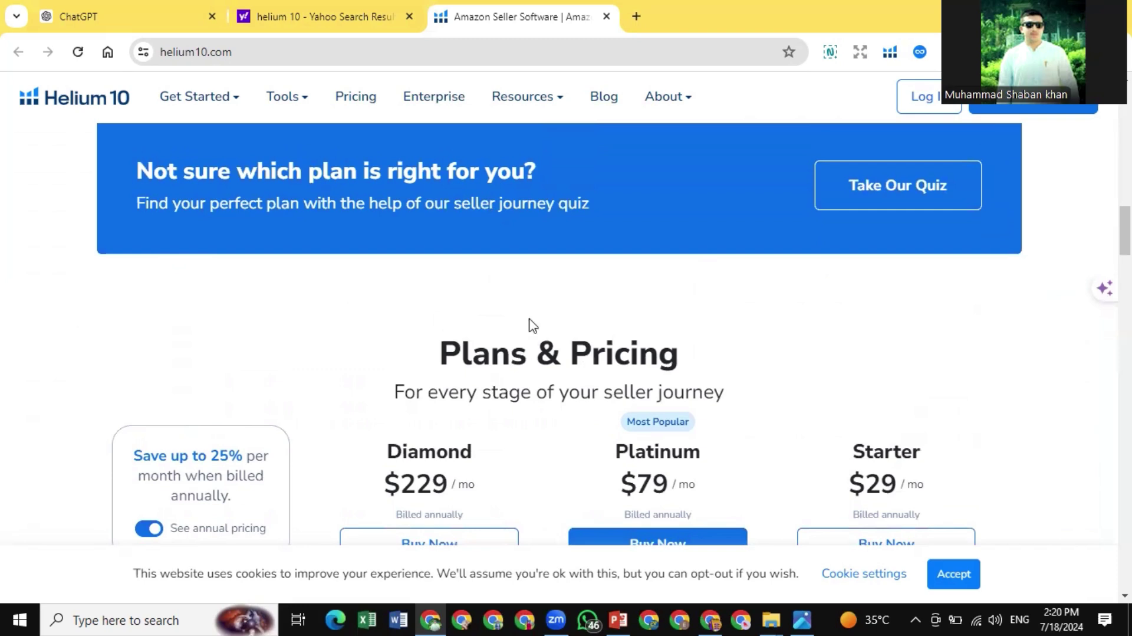
pyautogui.scroll(-1, 531, 325)
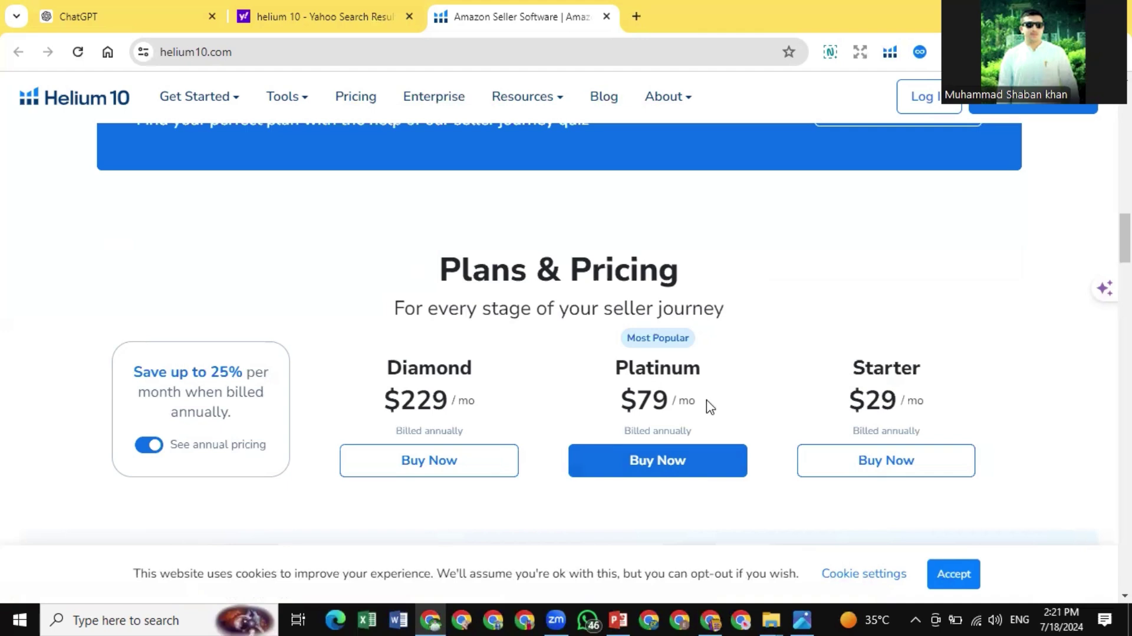
# Highlight the Platinum plan's monthly price in the Plans & Pricing section and clear the highlight
pyautogui.moveTo(708, 404); pyautogui.dragTo(602, 397)
pyautogui.click(602, 396)
pyautogui.scroll(-1, 602, 392)
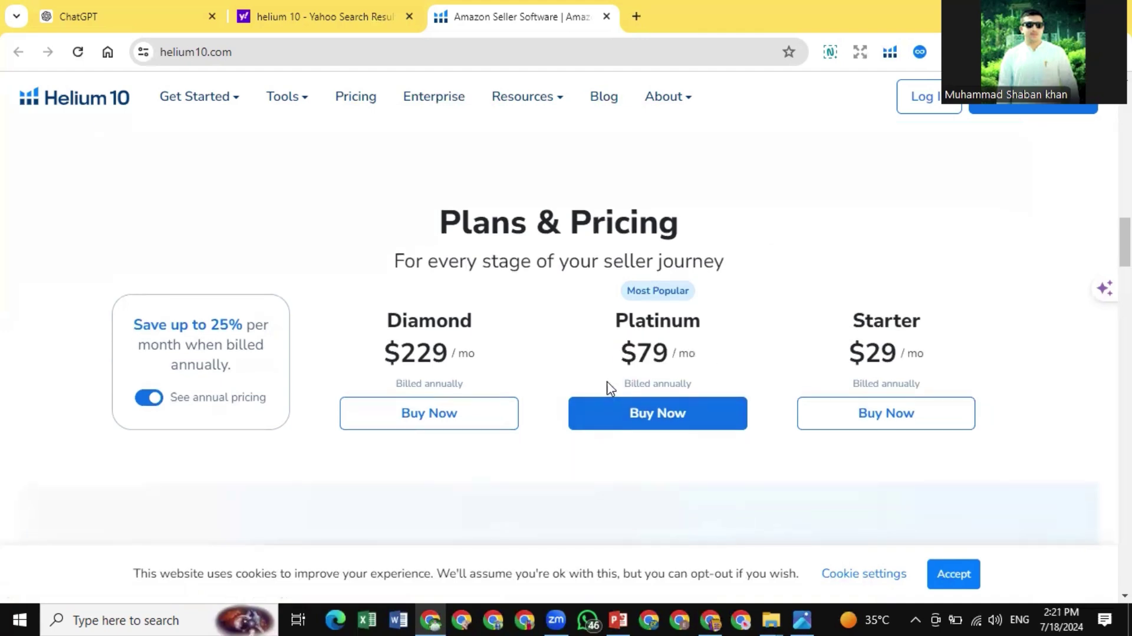
pyautogui.moveTo(609, 371); pyautogui.dragTo(706, 368)
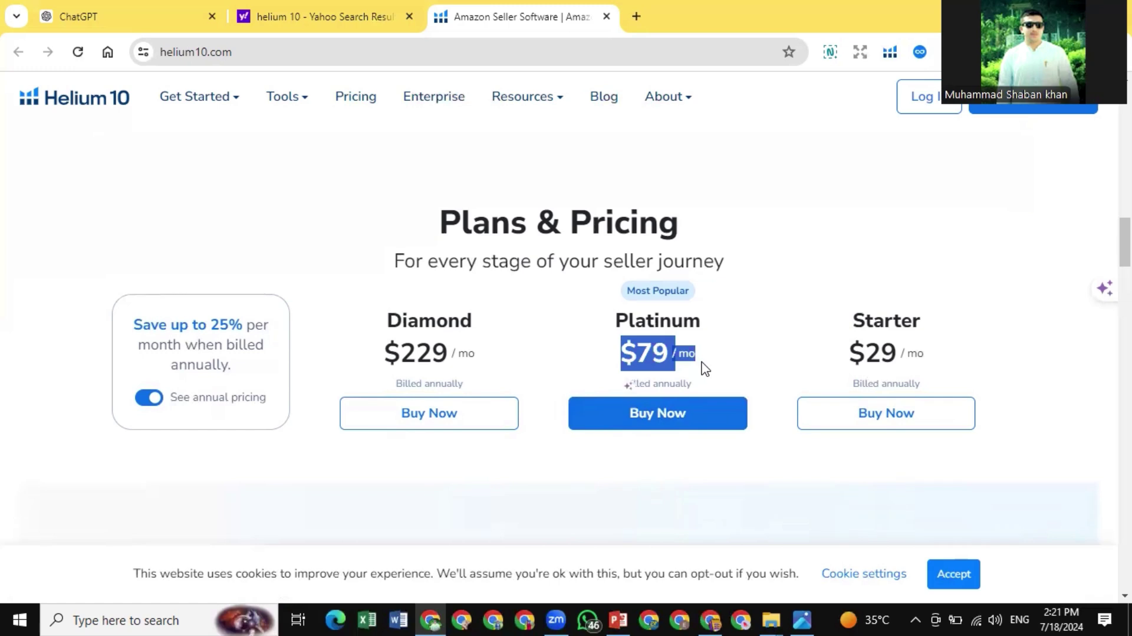
pyautogui.click(705, 369)
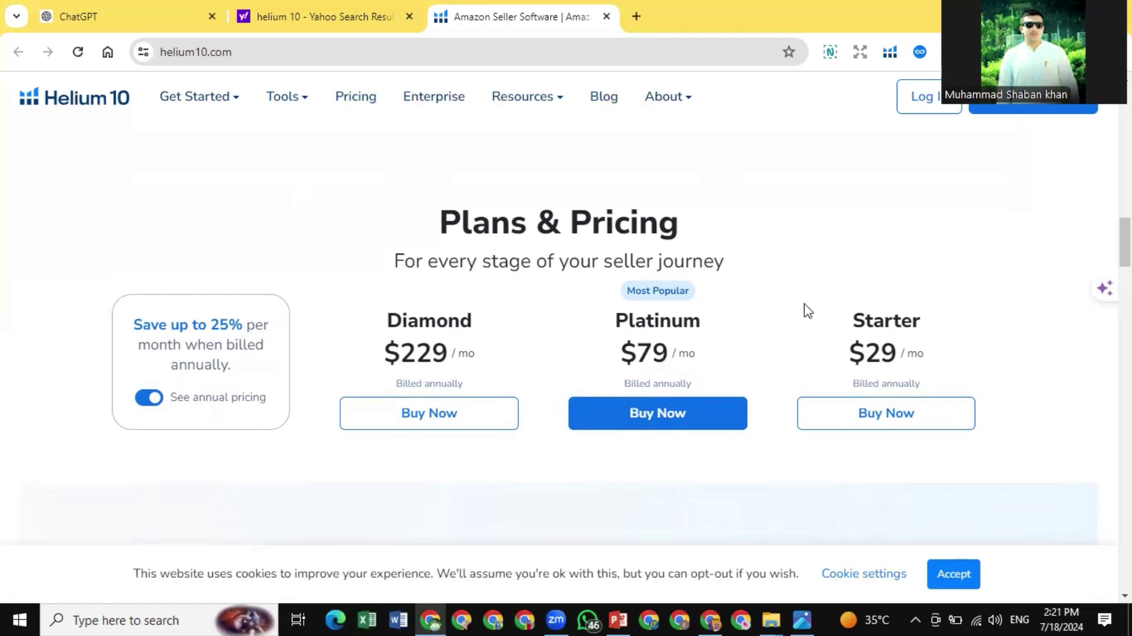
# Switch to the Rabia Tools members dashboard and select its full web address
pyautogui.hotkey('alt', 'Tab')
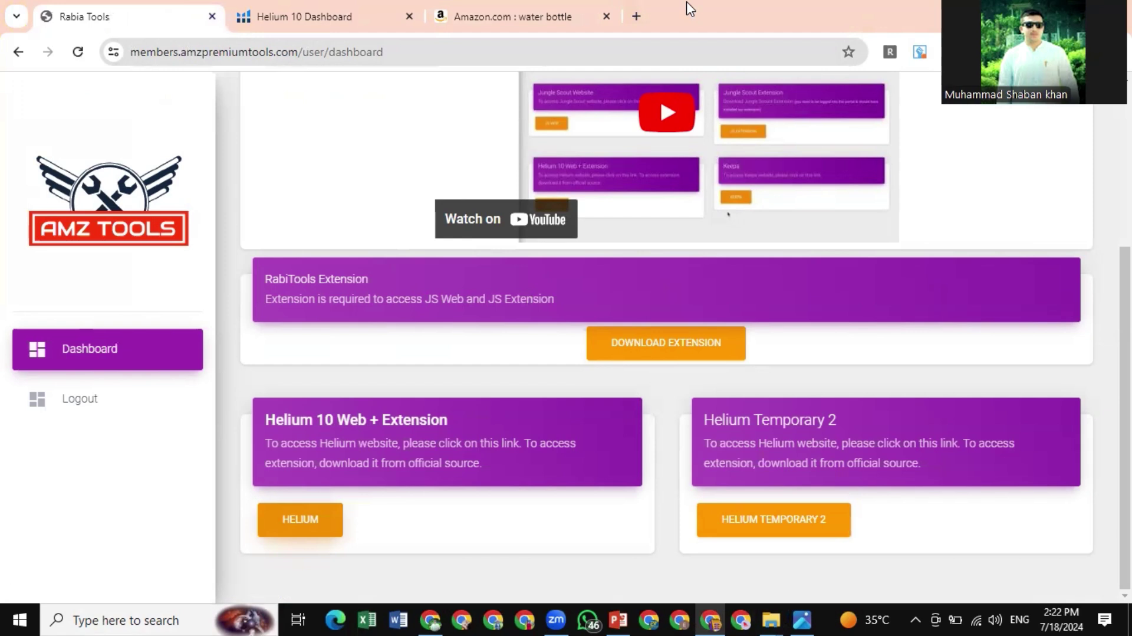
pyautogui.click(396, 53)
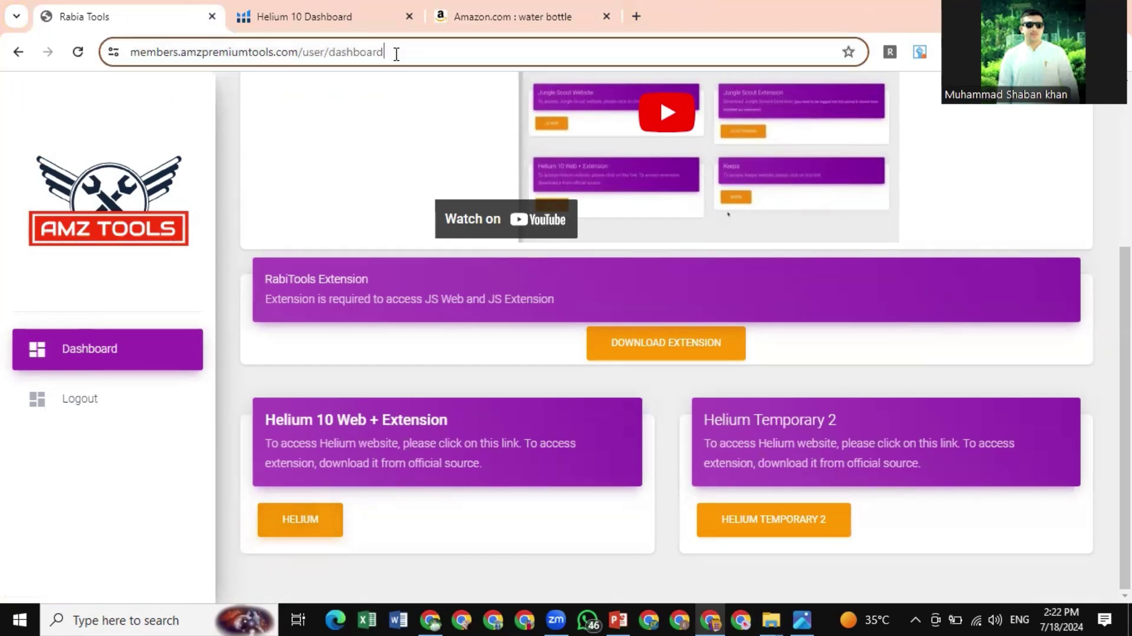
pyautogui.moveTo(396, 54); pyautogui.dragTo(124, 69)
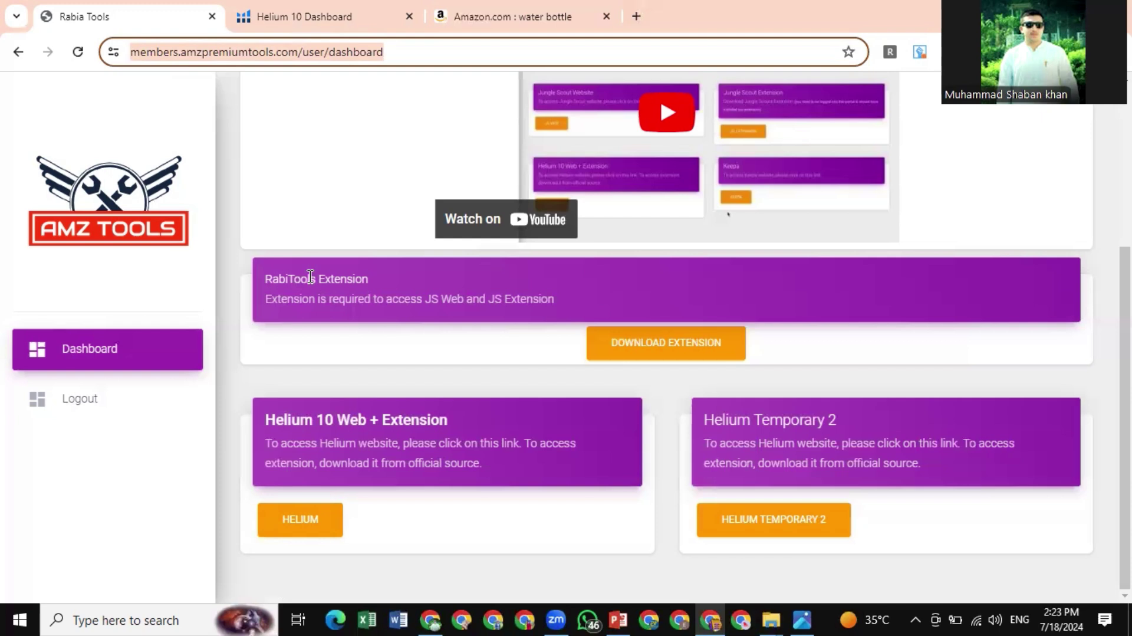
# Log out of the AMZ Tools members portal and log back in with the saved e-mail and password
pyautogui.click(60, 410)
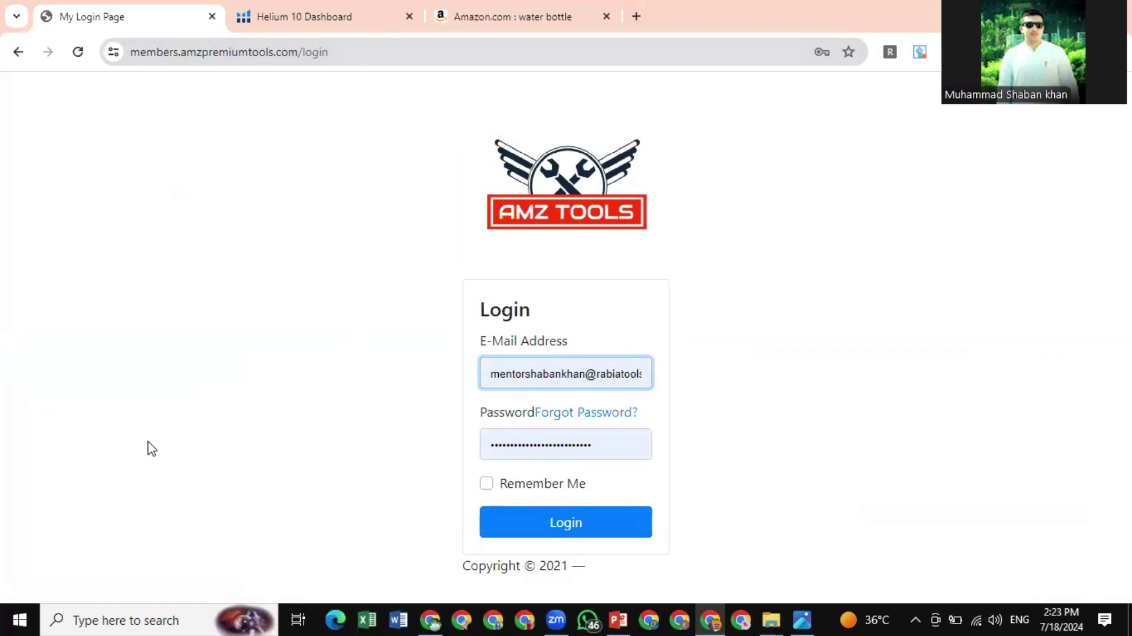
pyautogui.tripleClick(526, 372)
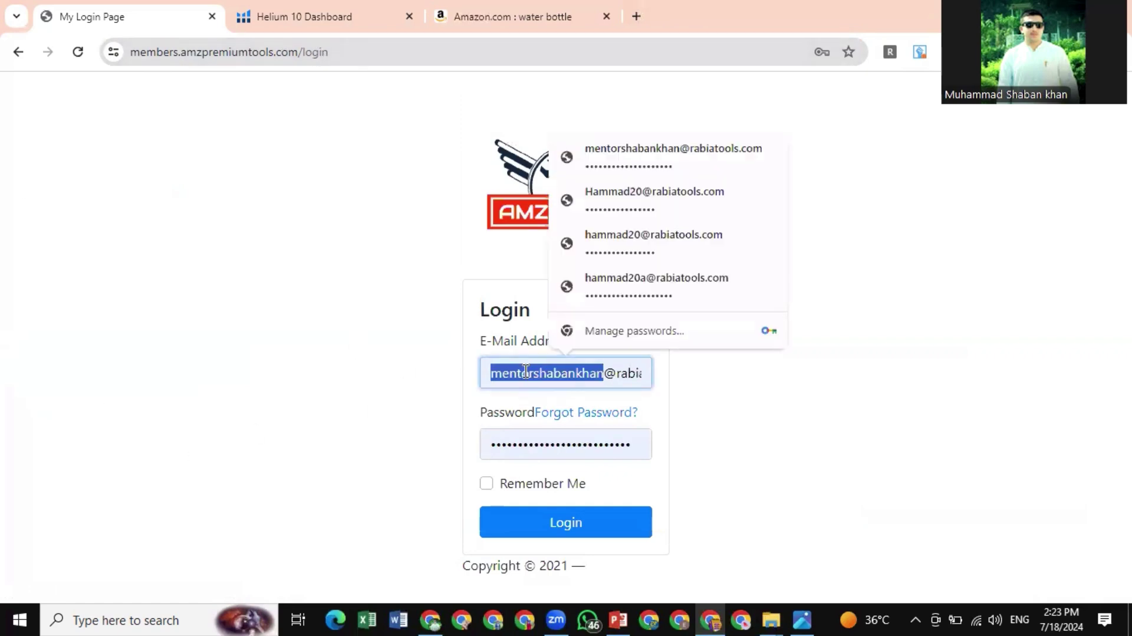
pyautogui.click(596, 517)
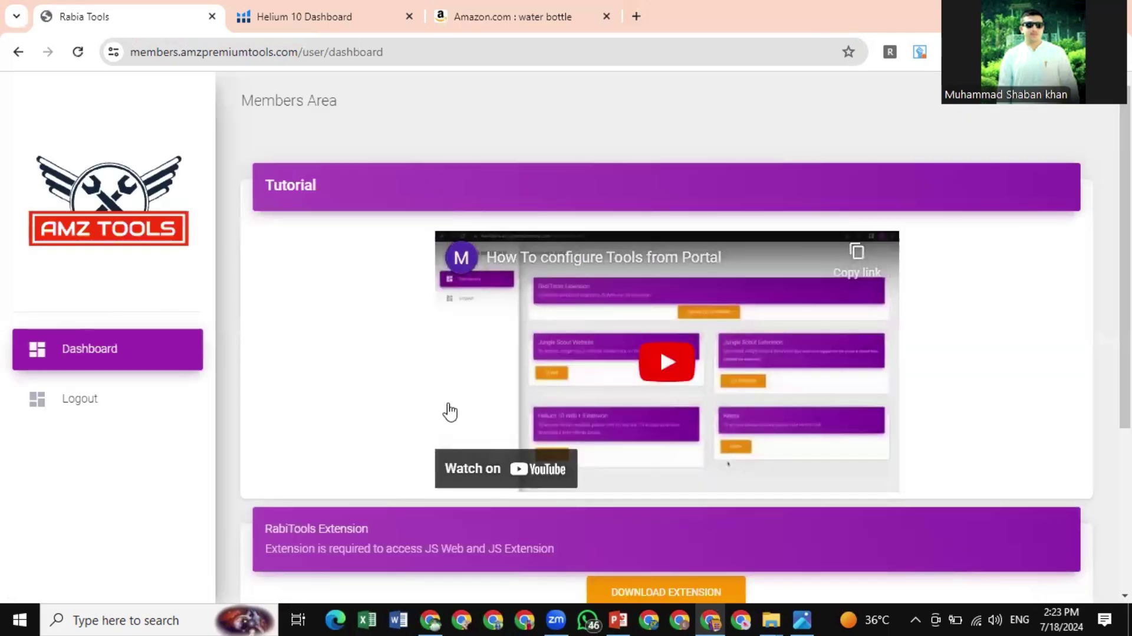
# View the tools offered on the members dashboard and show the browser's list of installed extensions
pyautogui.scroll(-3, 447, 411)
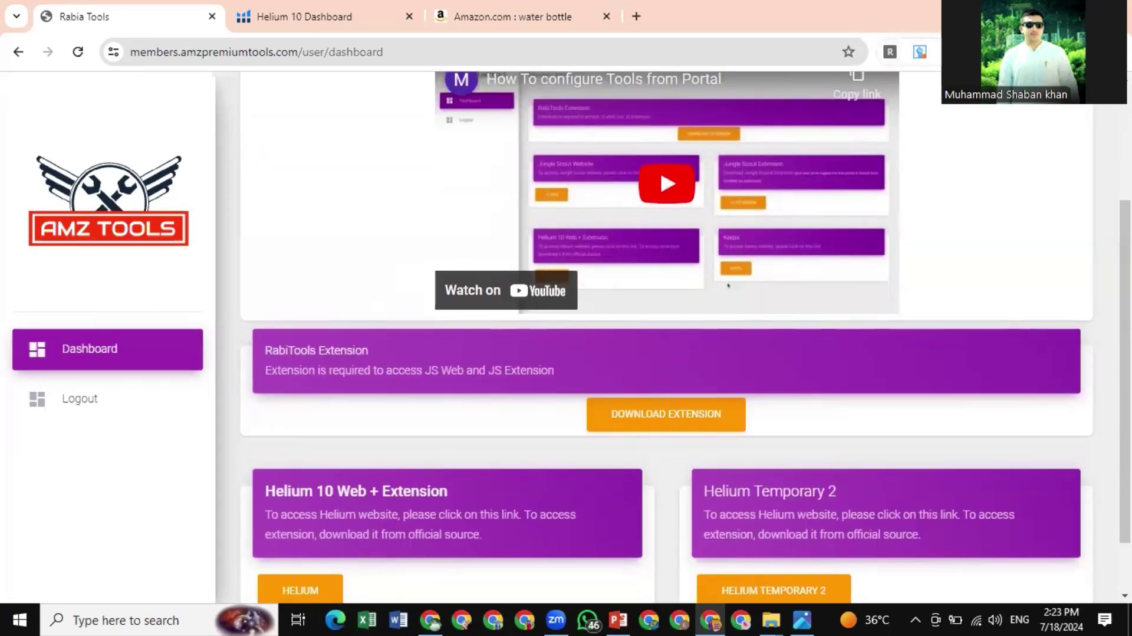
pyautogui.click(950, 51)
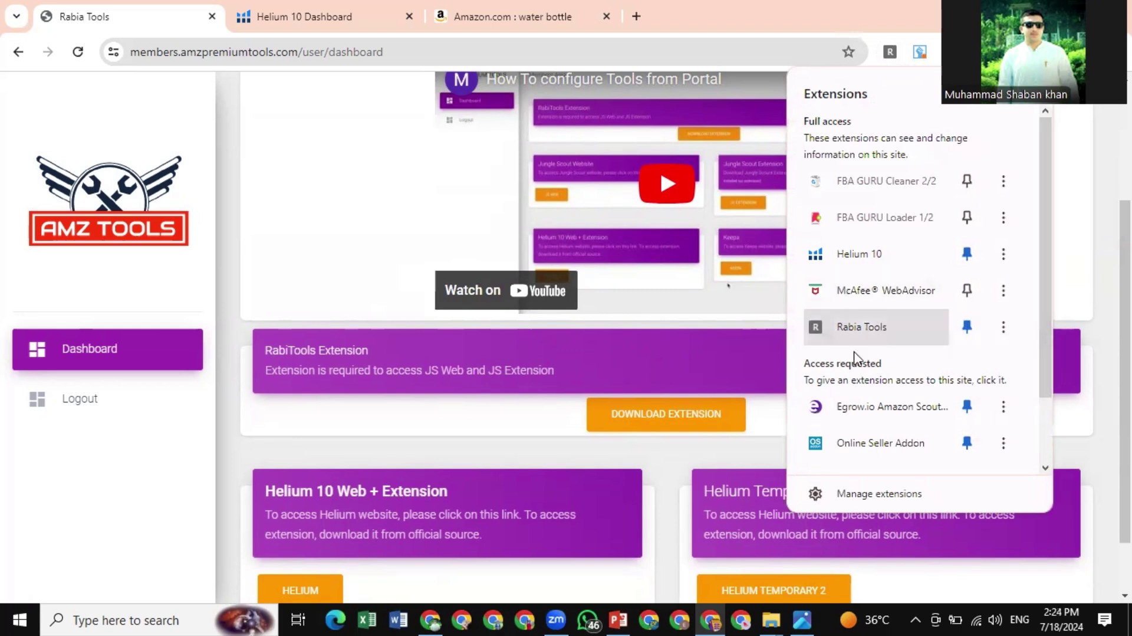
pyautogui.click(342, 236)
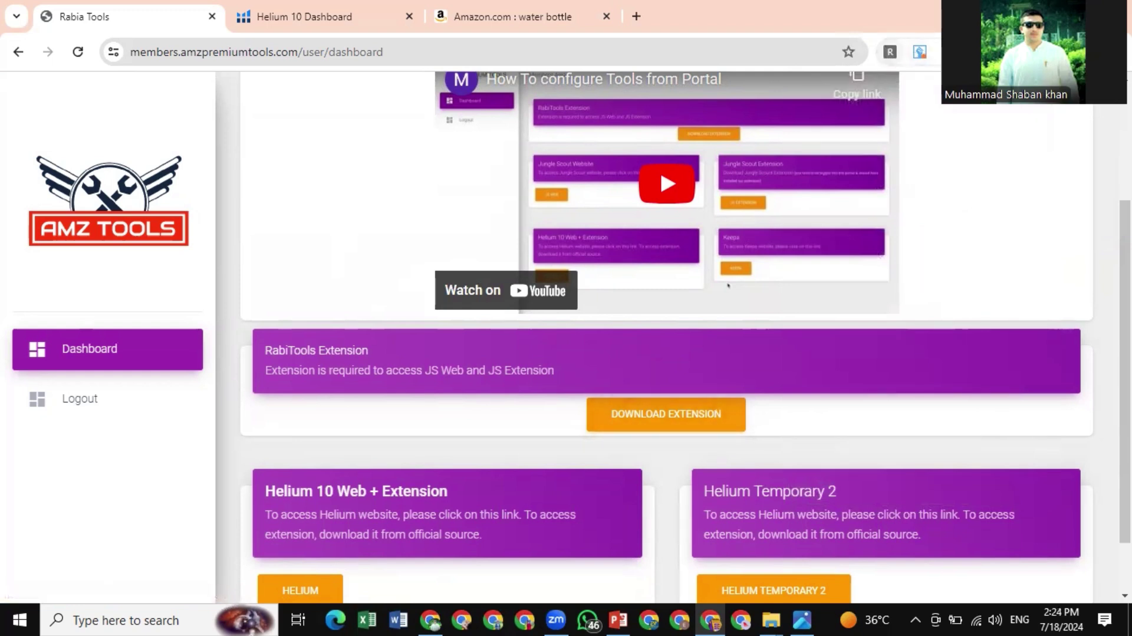
pyautogui.click(937, 54)
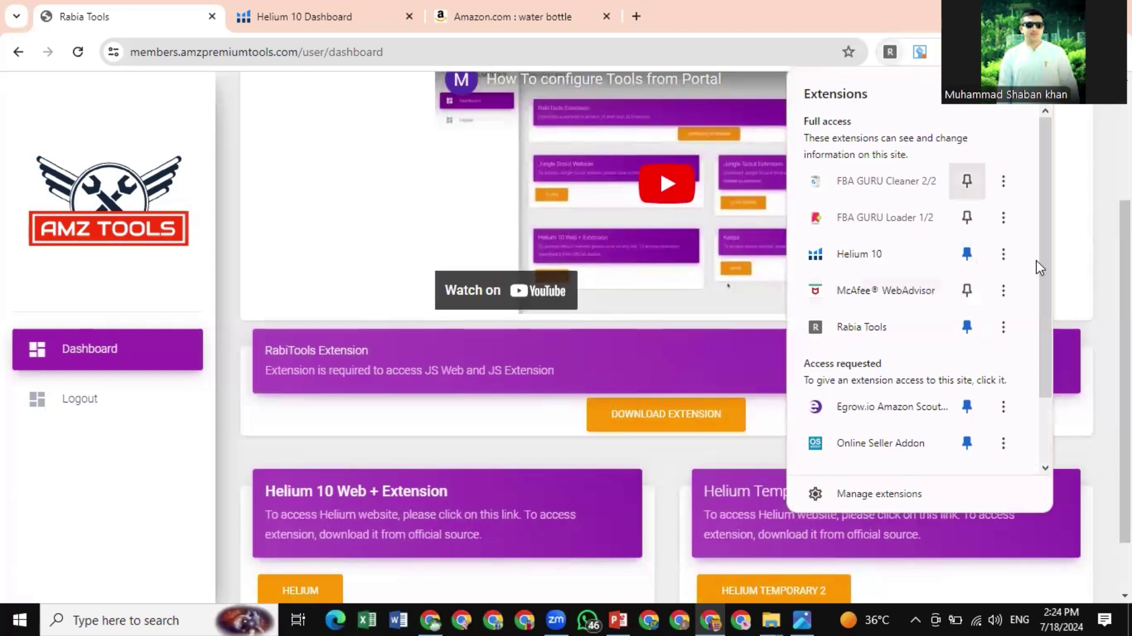
# Remove the installed Rabia Tools extension from Chrome and confirm its removal
pyautogui.click(891, 62)
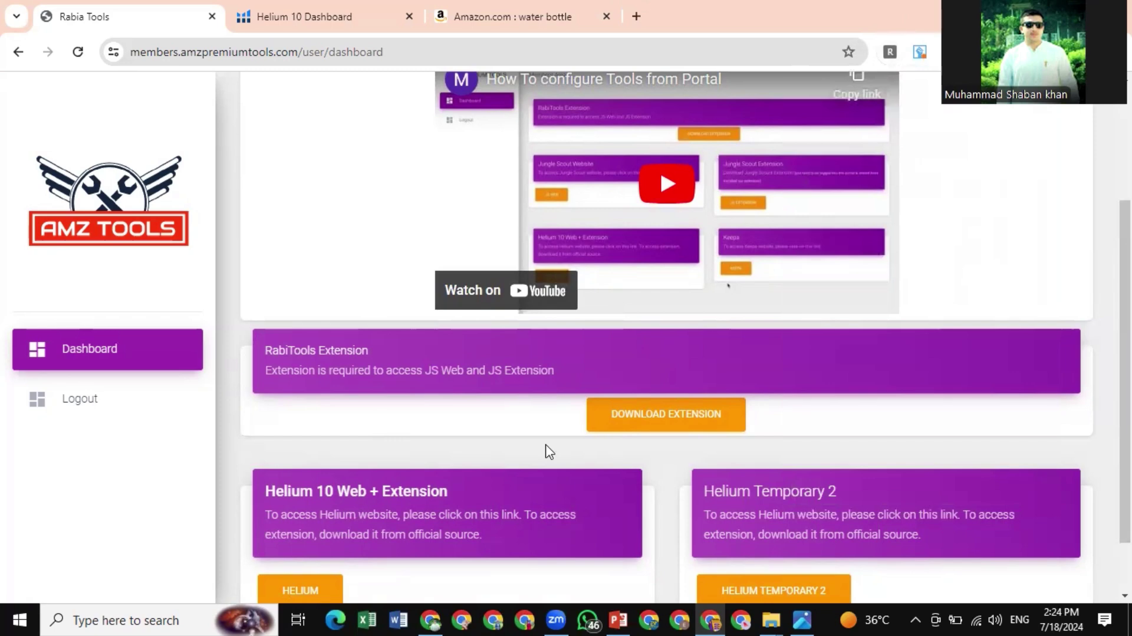
pyautogui.scroll(1, 547, 451)
pyautogui.scroll(3, 547, 452)
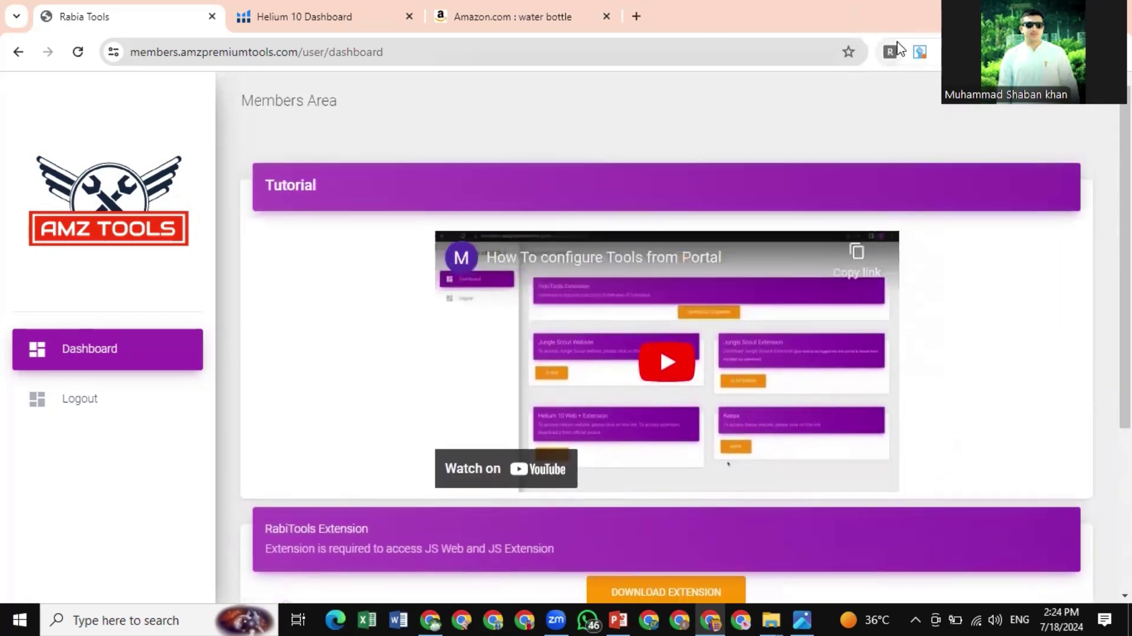
pyautogui.scroll(-4, 730, 164)
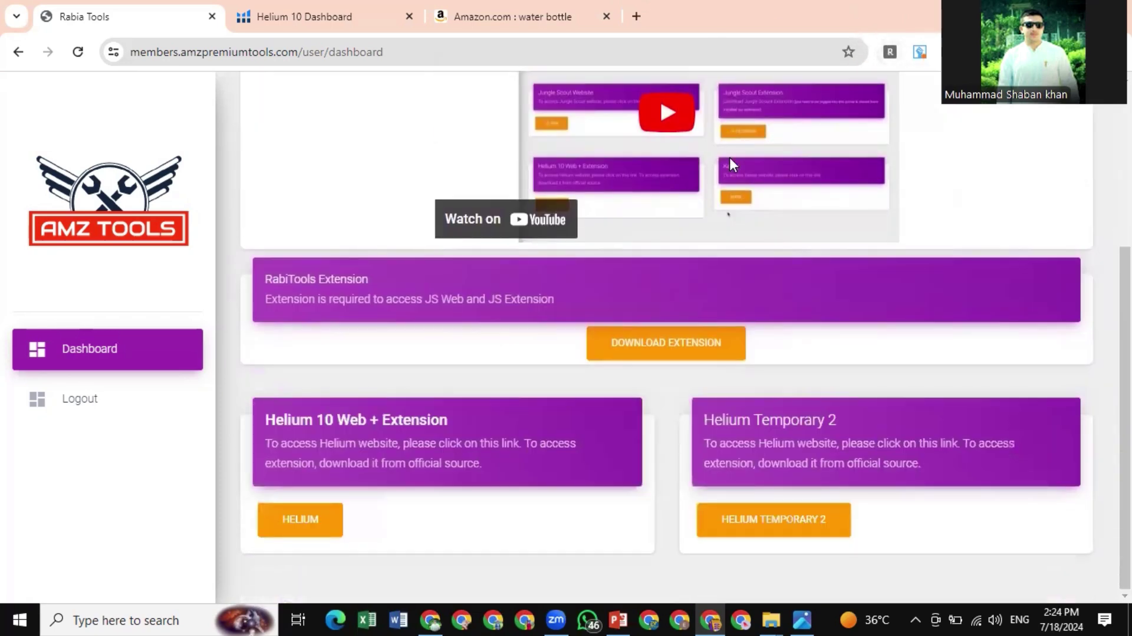
pyautogui.click(949, 52)
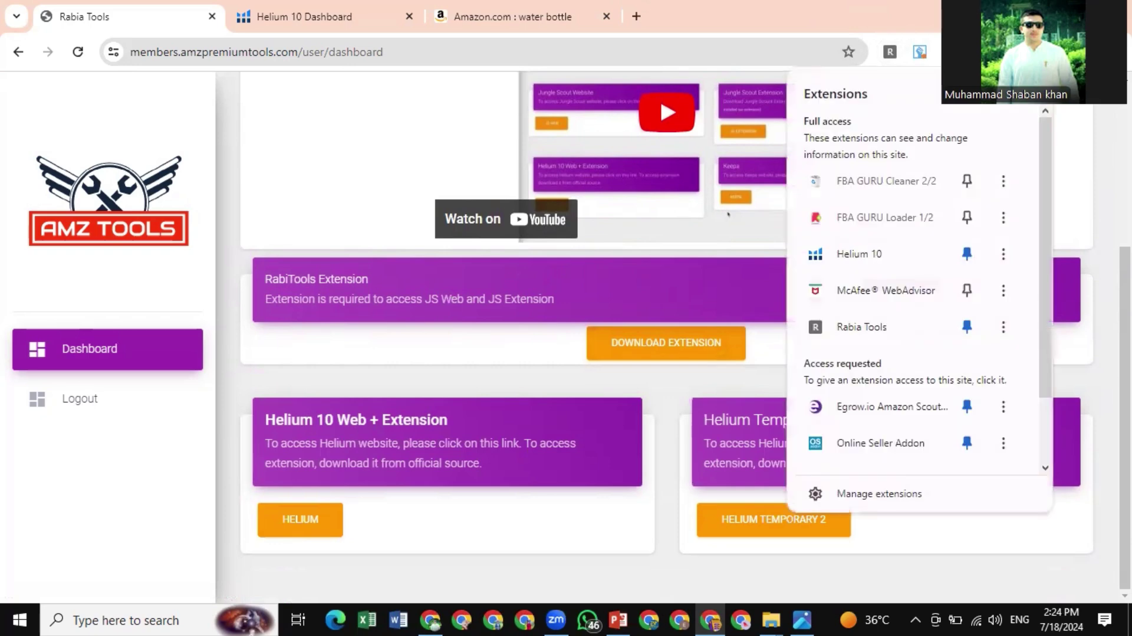
pyautogui.click(1003, 323)
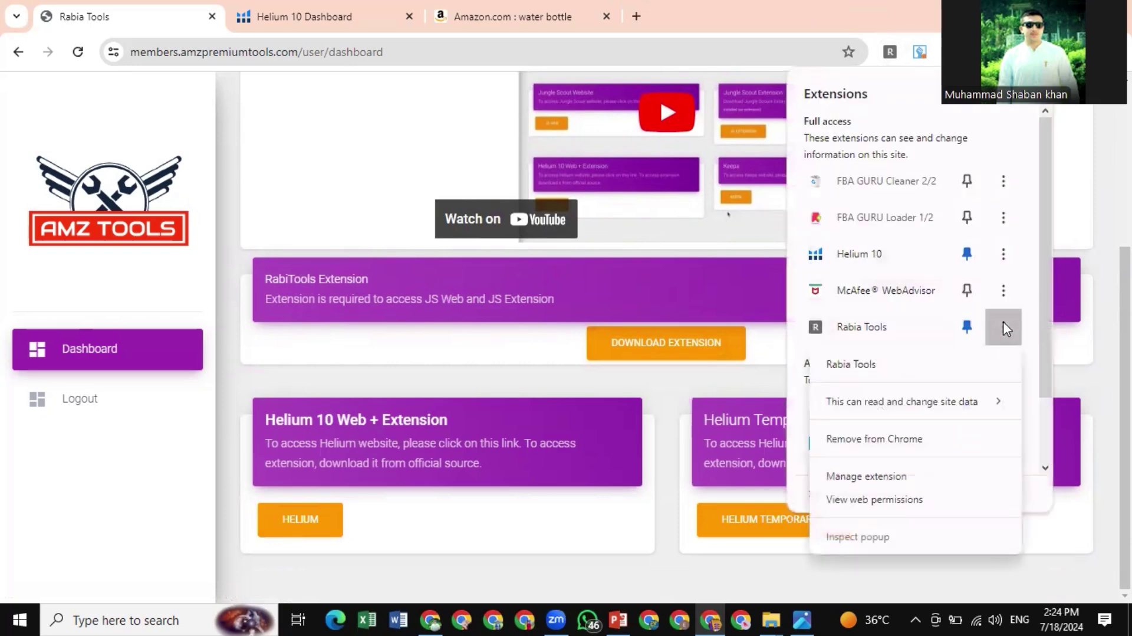
pyautogui.click(867, 439)
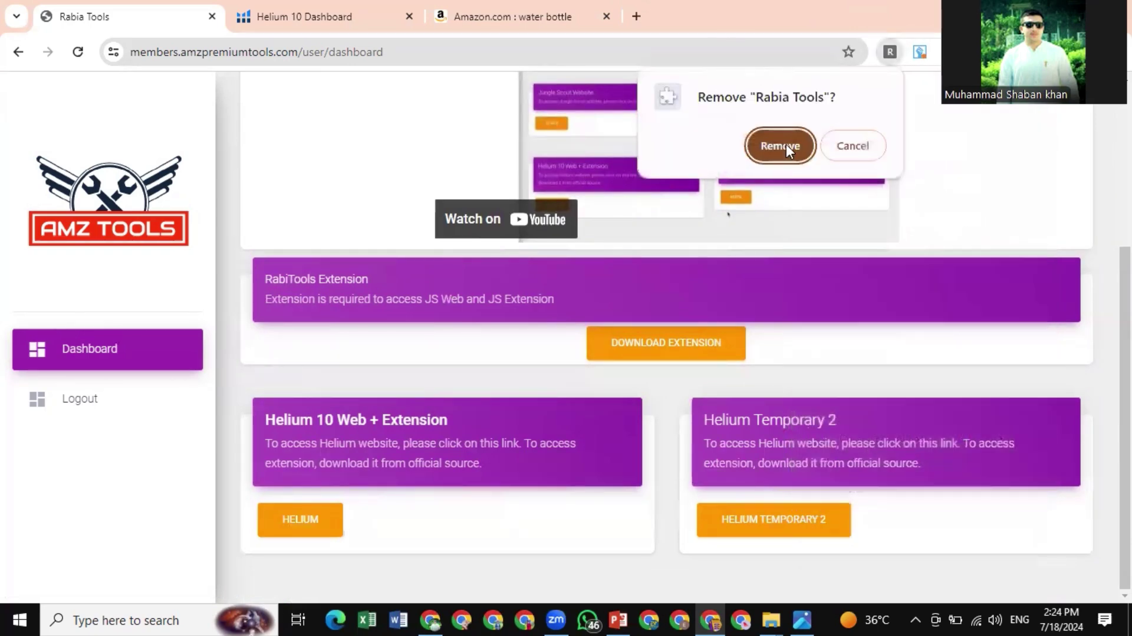
pyautogui.click(786, 146)
# Download the RabiTools extension archive from the members dashboard and show RabiaExt.zip in its folder
pyautogui.click(679, 350)
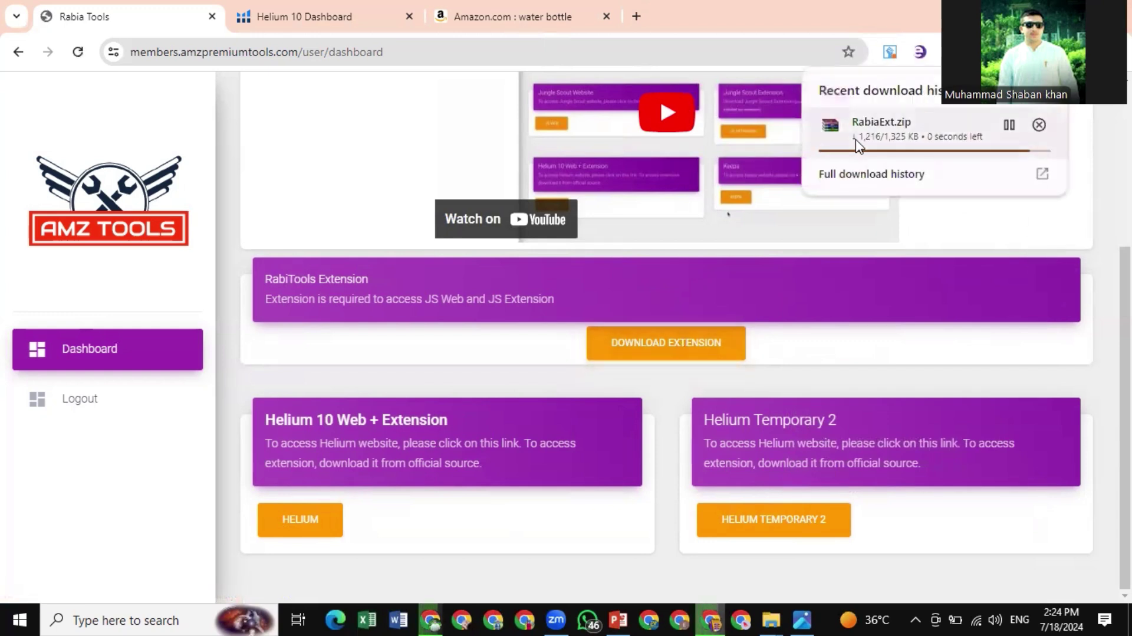
pyautogui.rightClick(880, 131)
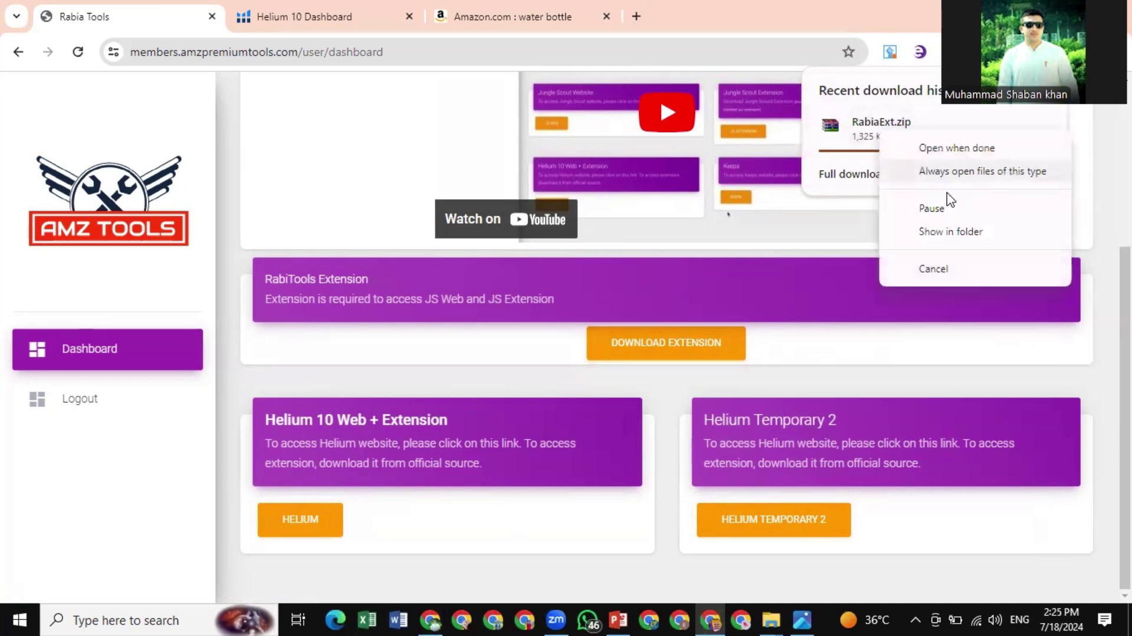
pyautogui.click(952, 233)
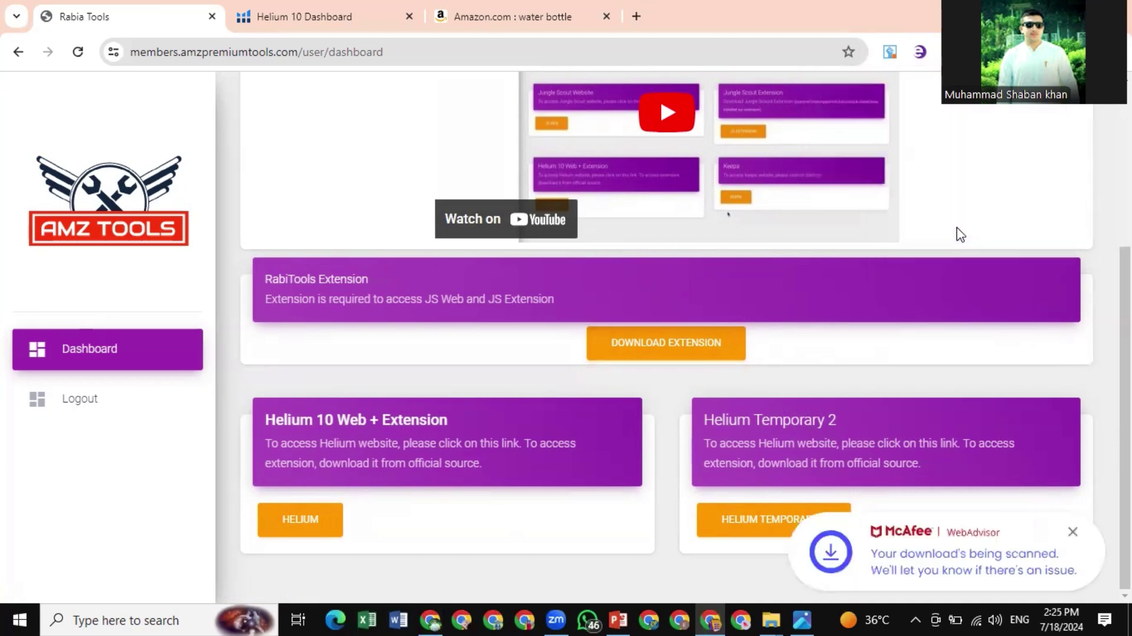
# Move the RabiaExt archive from Downloads to the Desktop folder and close the file window
pyautogui.rightClick(717, 240)
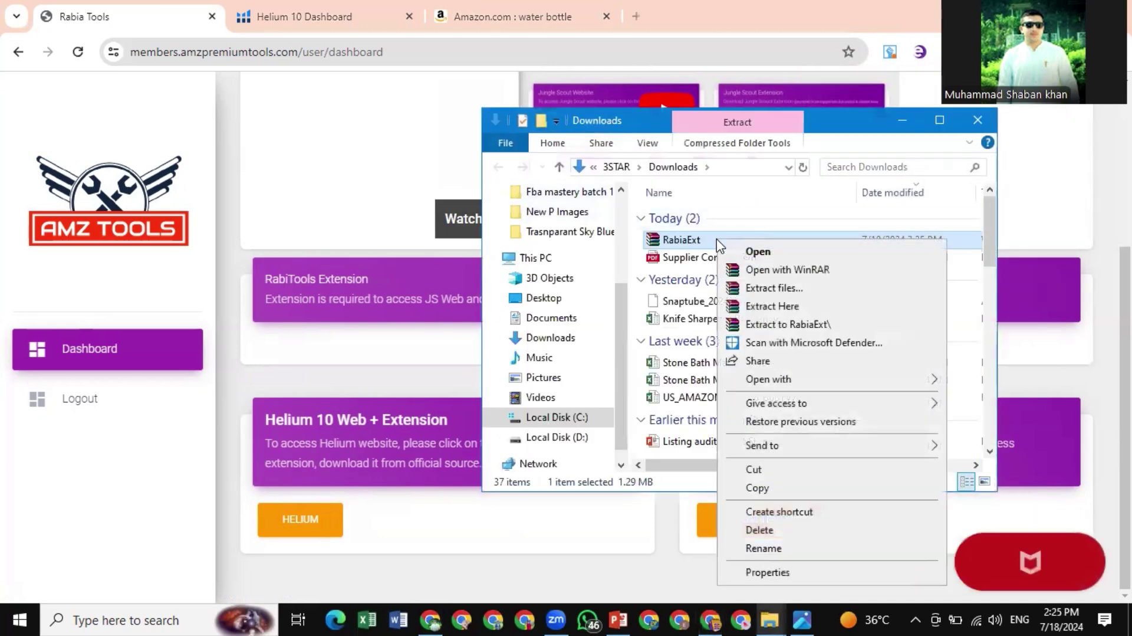
pyautogui.click(759, 471)
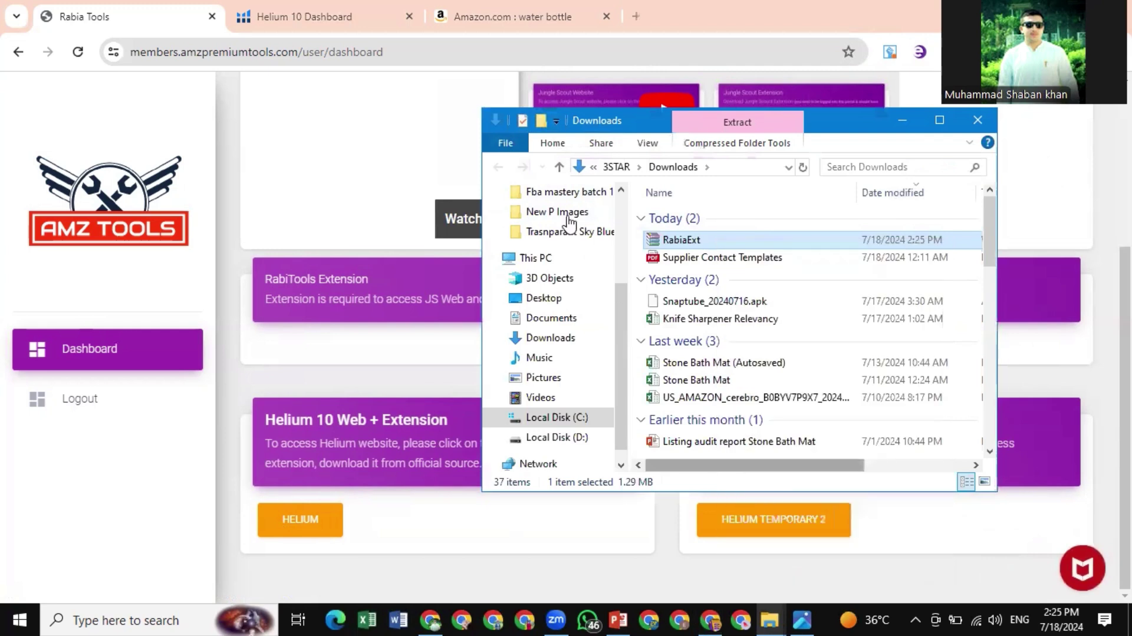
pyautogui.click(537, 299)
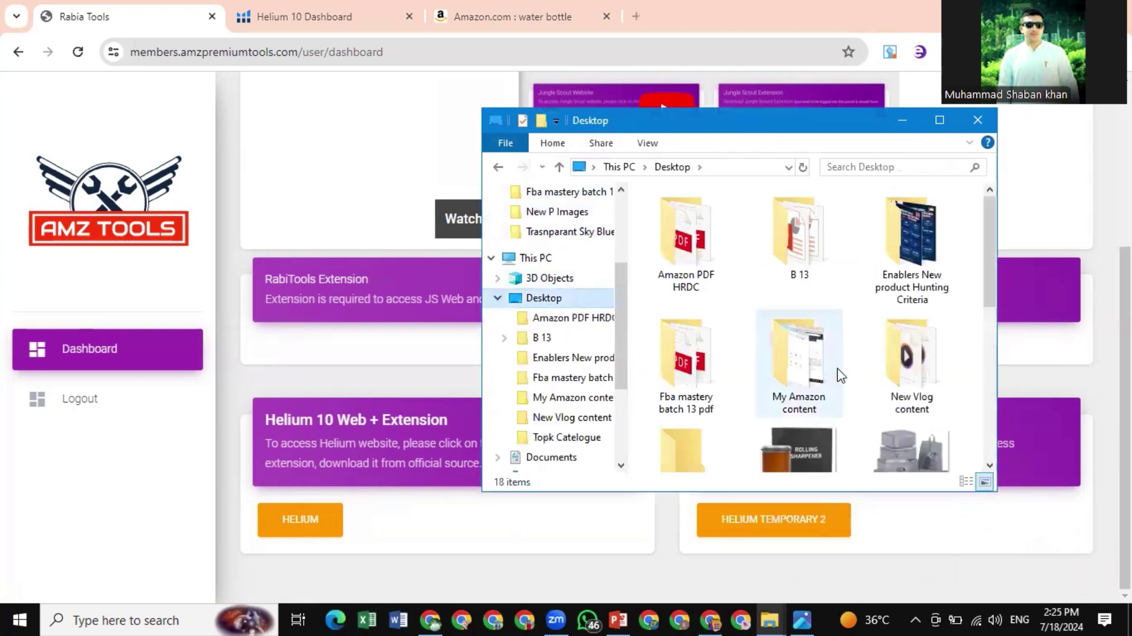
pyautogui.rightClick(737, 189)
pyautogui.click(777, 279)
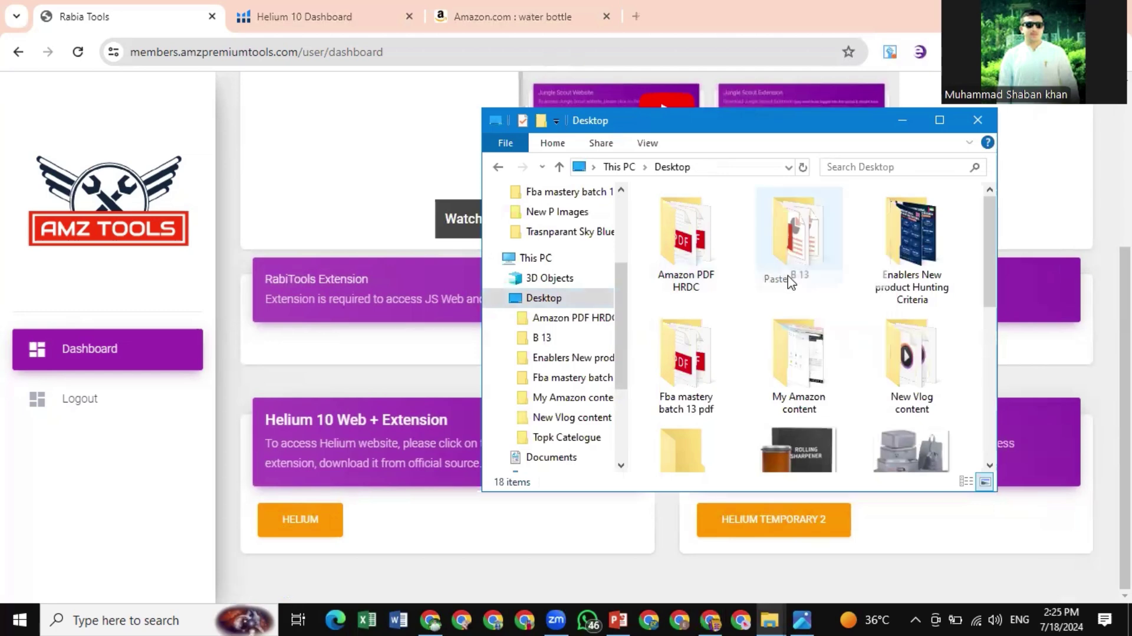
pyautogui.click(977, 121)
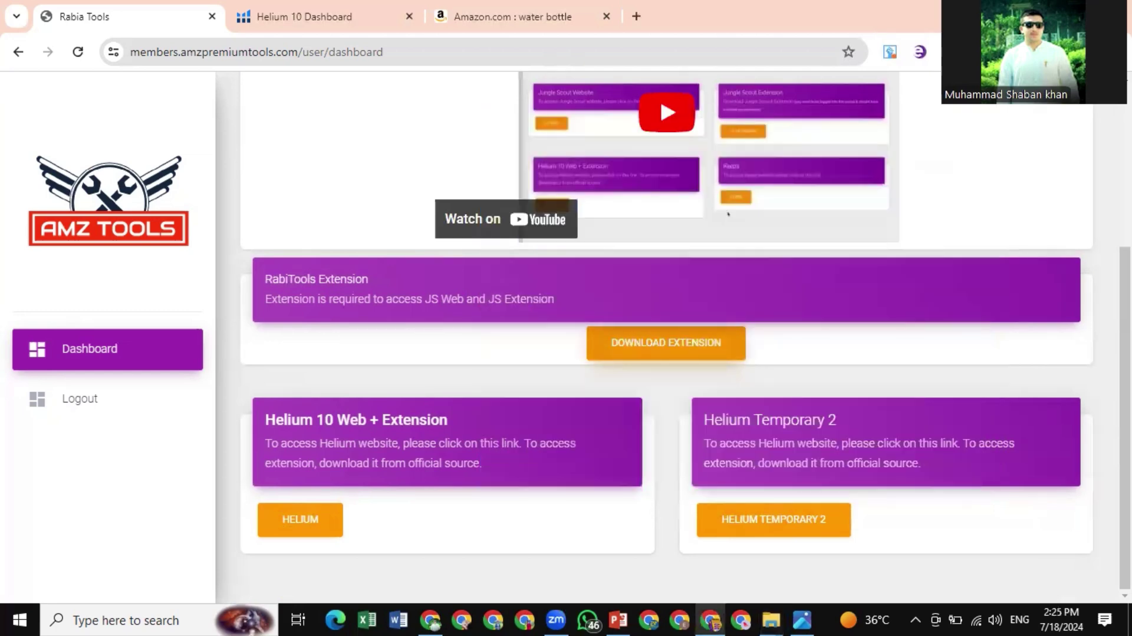
# Open the browser's extension management page and shrink the window so the desktop icons are reachable beside it
pyautogui.click(951, 52)
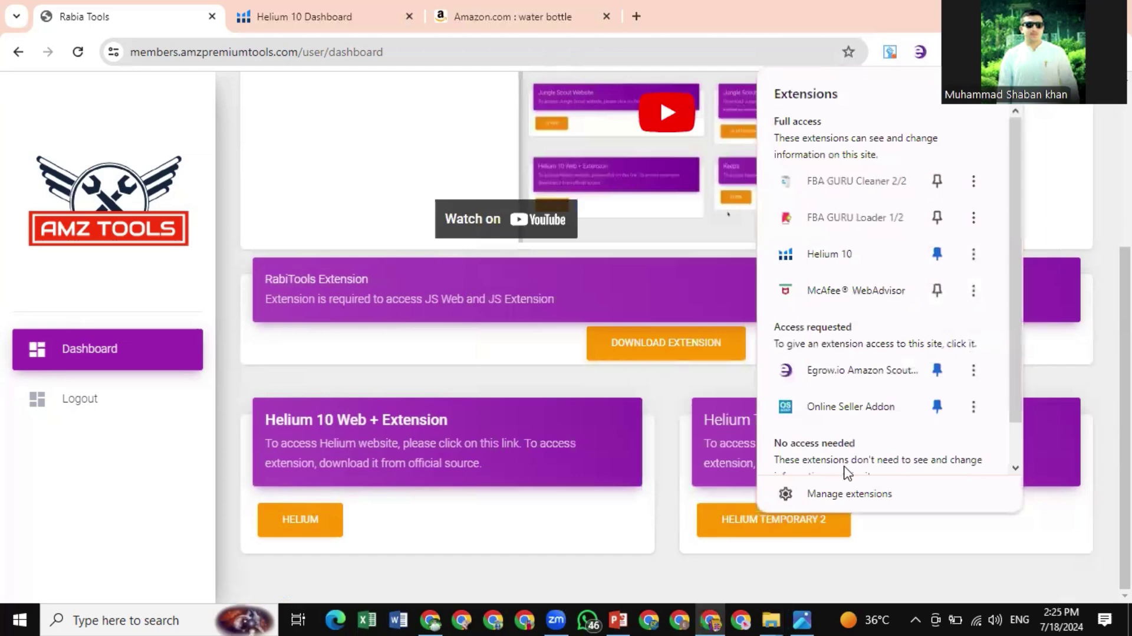
pyautogui.click(840, 495)
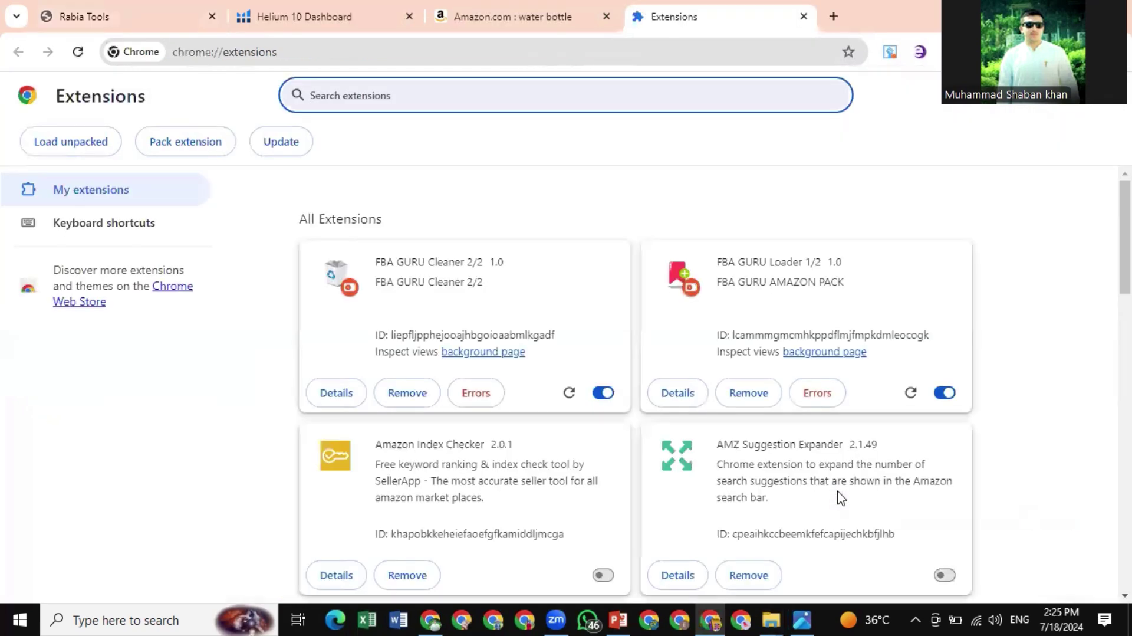
pyautogui.press('super+Down')
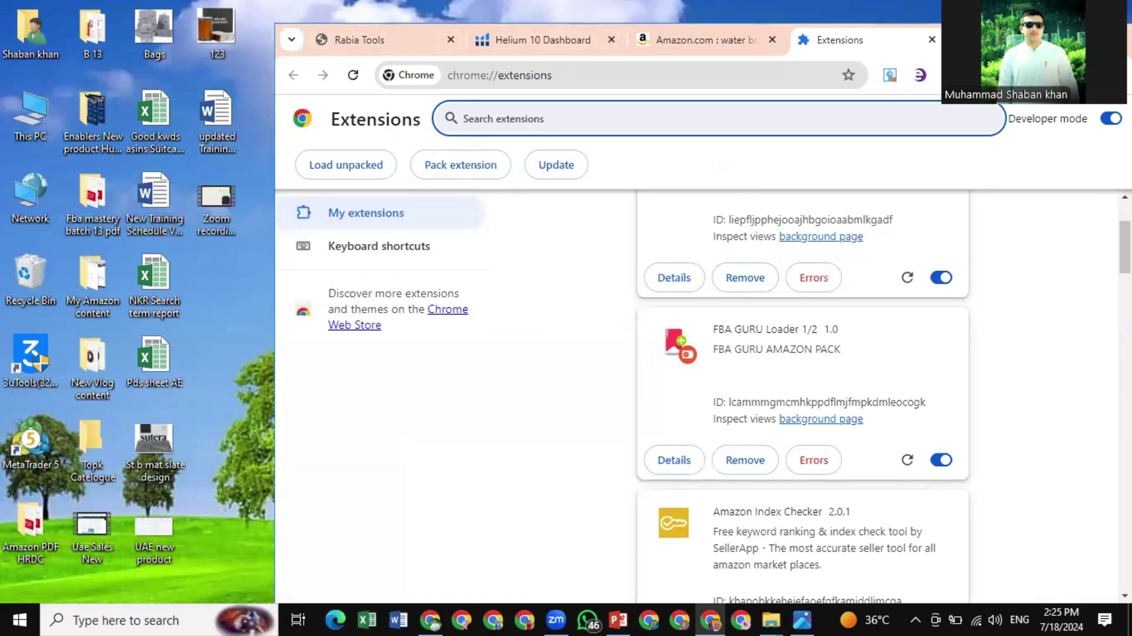
pyautogui.moveTo(955, 35); pyautogui.dragTo(970, 19)
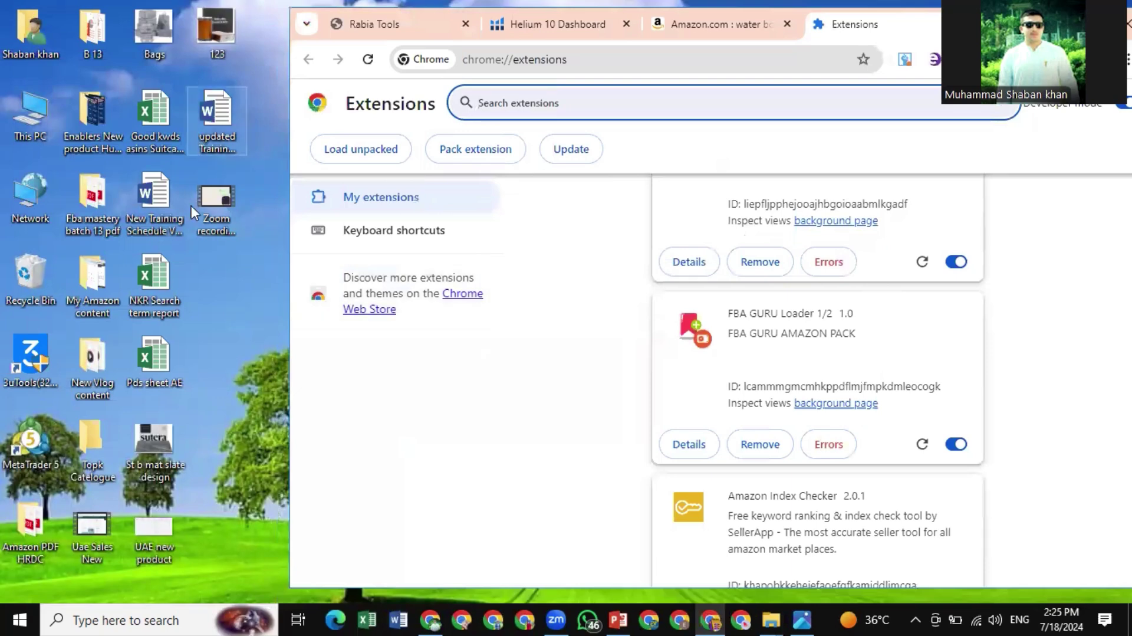
# Install the RabiaExt archive from the refreshed desktop as a Chrome extension and maximize the browser window
pyautogui.rightClick(212, 317)
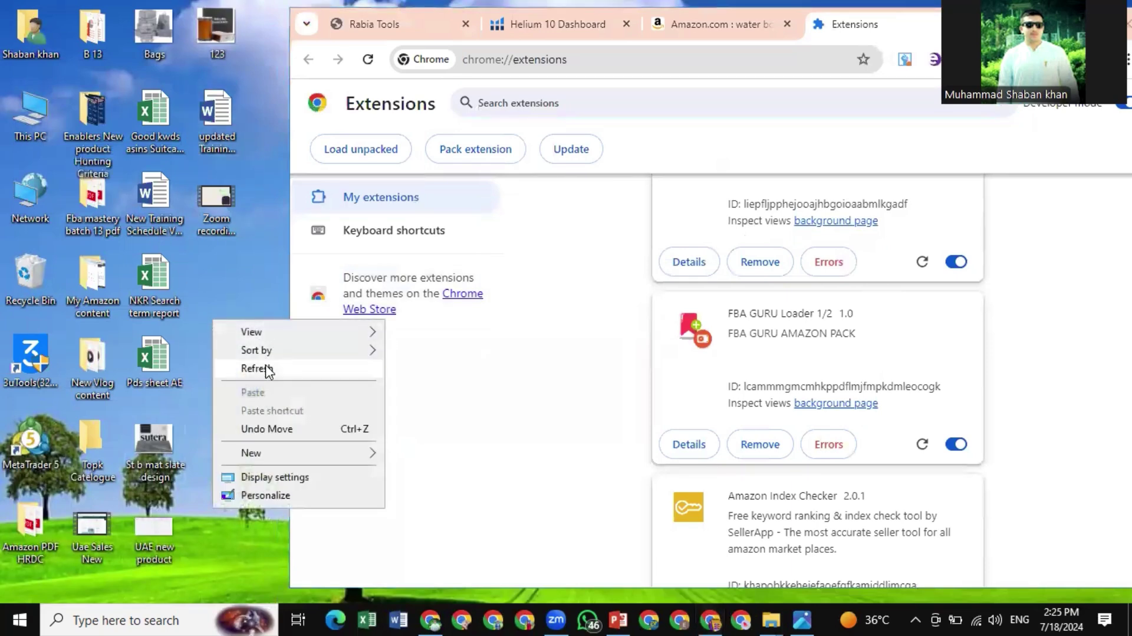
pyautogui.click(256, 368)
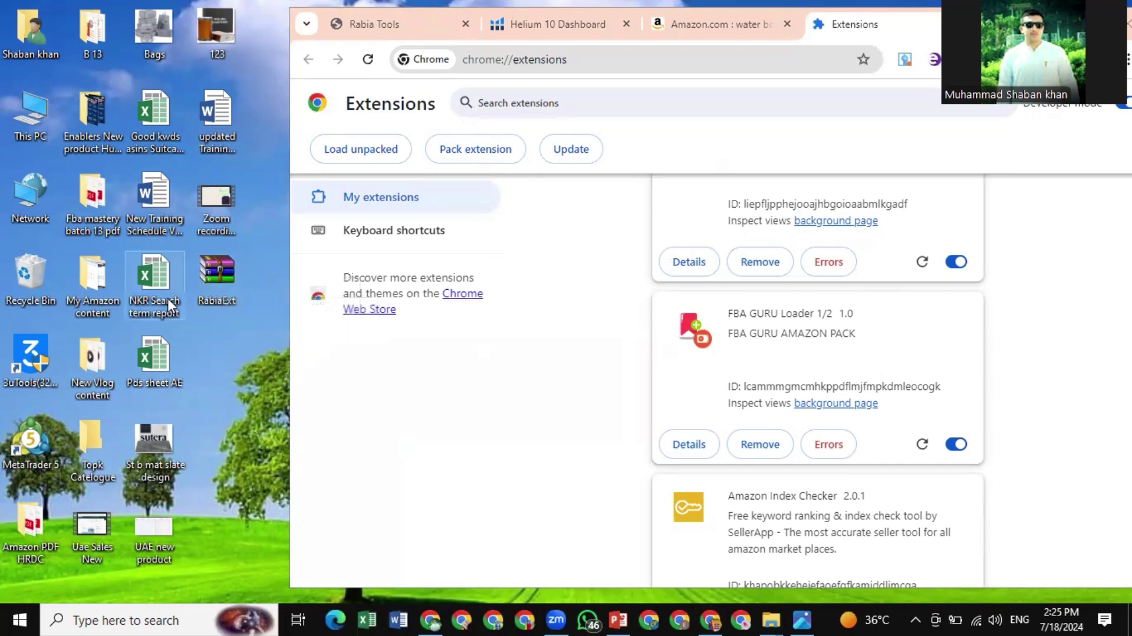
pyautogui.moveTo(219, 275); pyautogui.dragTo(580, 377)
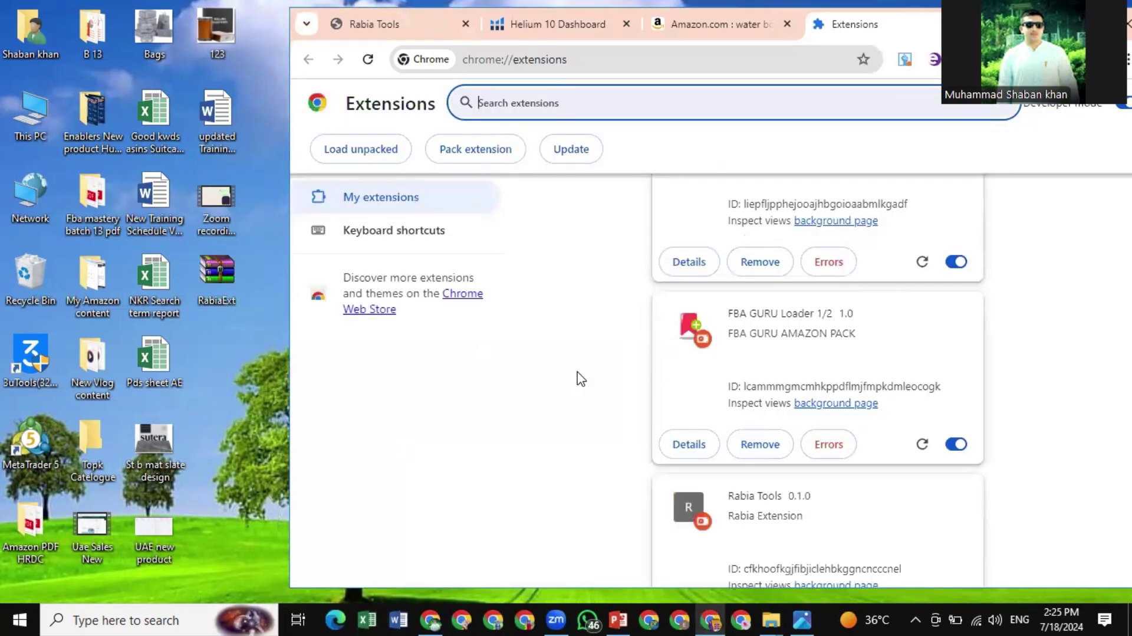
pyautogui.press('super+Up')
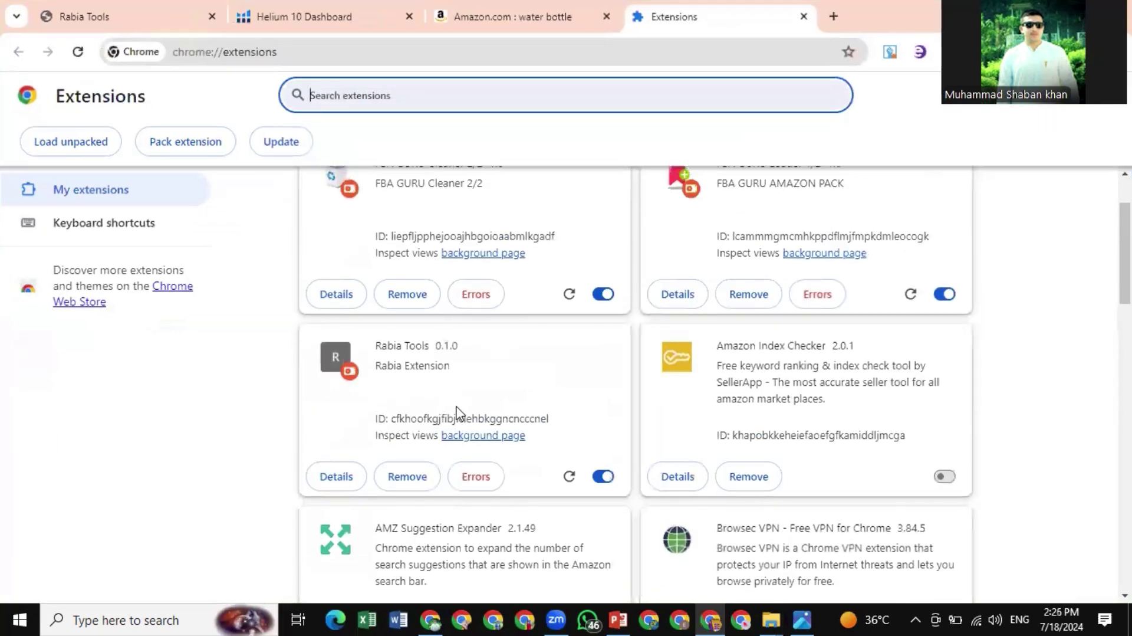
# Pin the Rabia Tools extension to the browser and close the extensions list
pyautogui.click(950, 52)
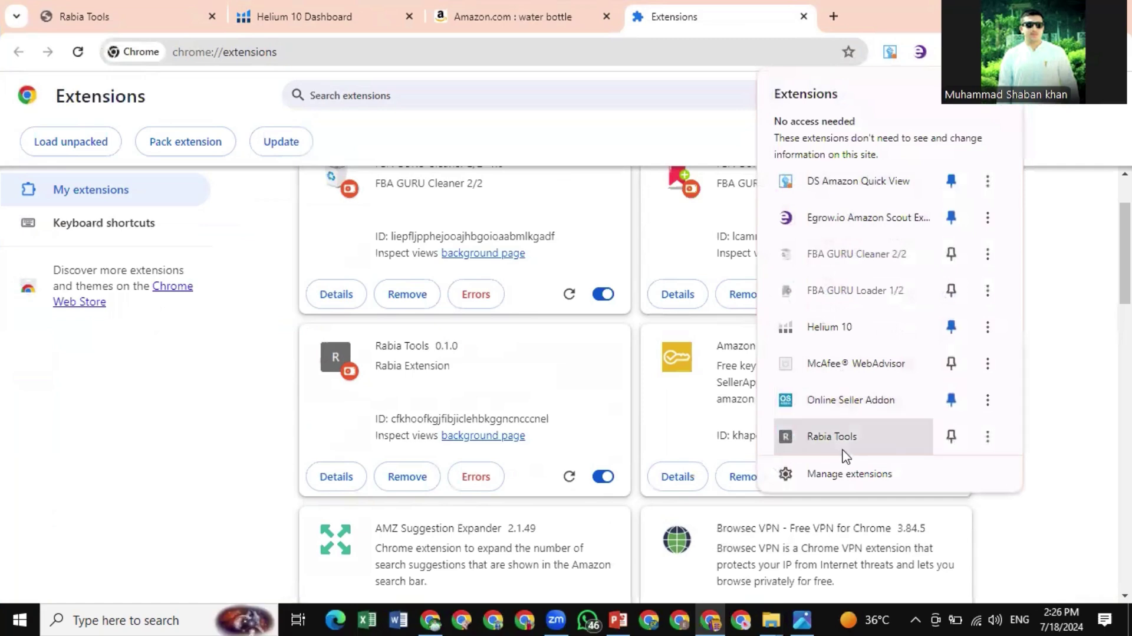
pyautogui.click(952, 437)
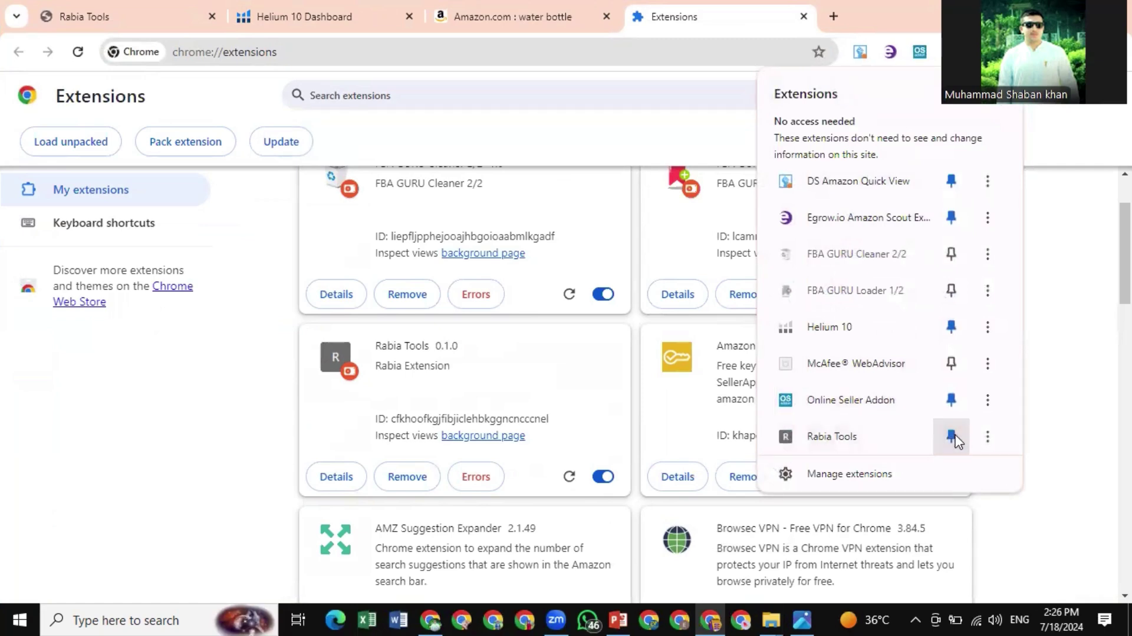
pyautogui.click(932, 10)
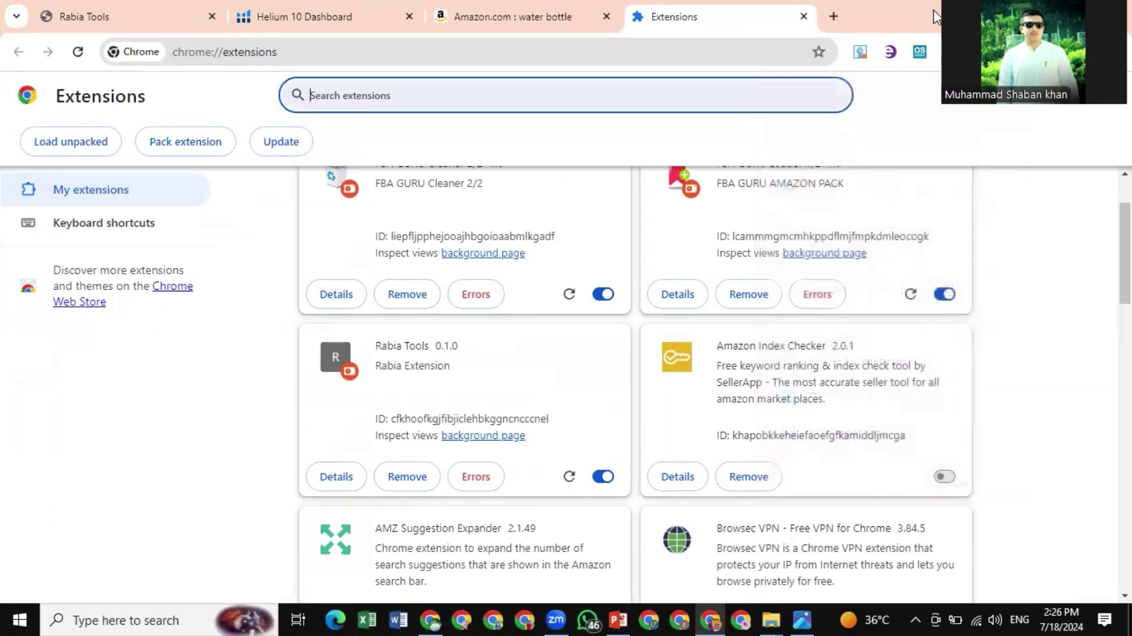
pyautogui.click(305, 16)
pyautogui.click(82, 17)
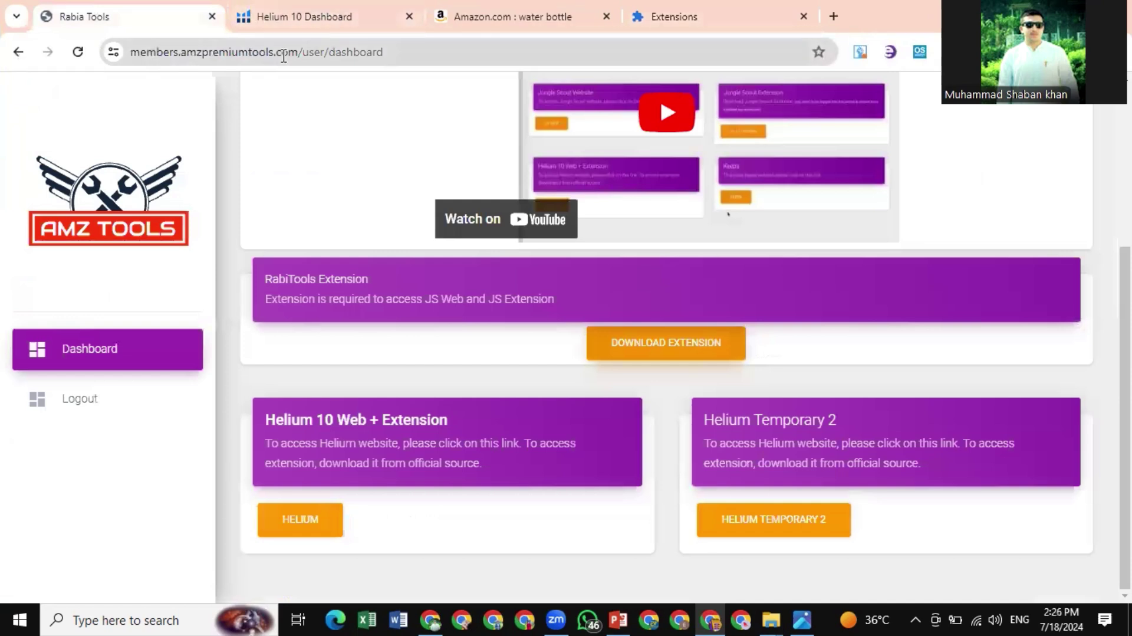
pyautogui.click(834, 15)
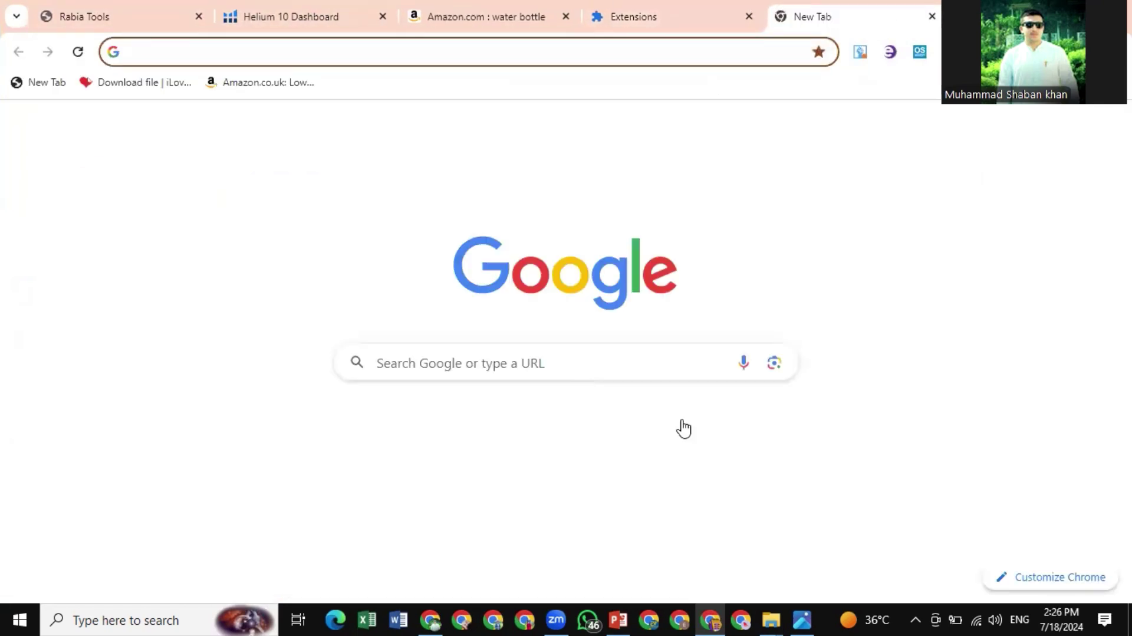
pyautogui.click(680, 539)
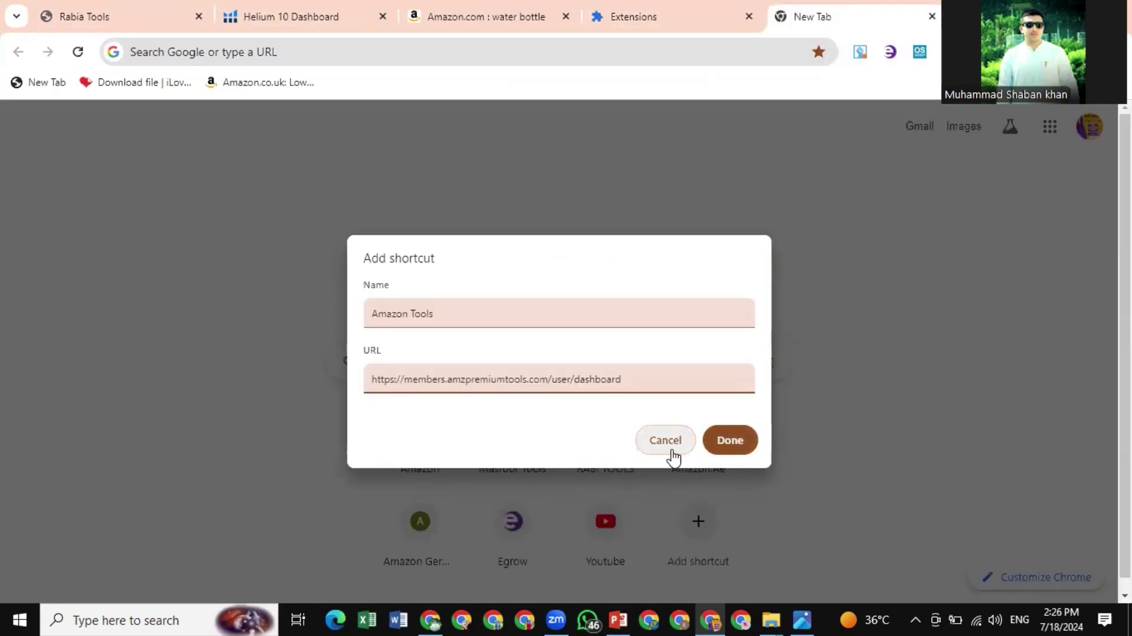
pyautogui.click(669, 450)
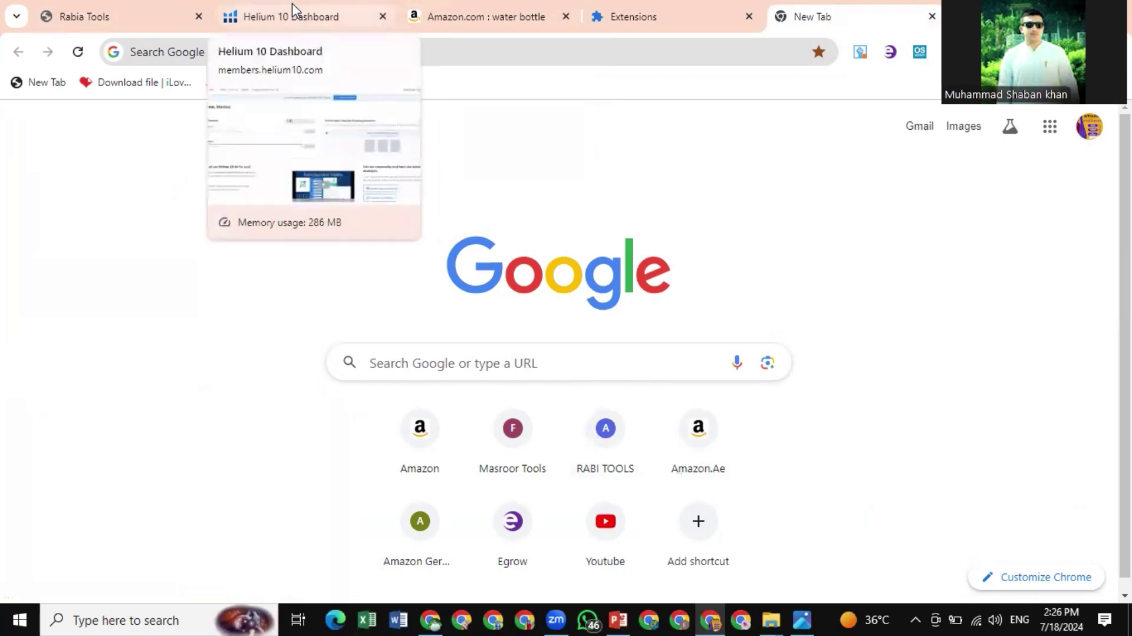
# Reload the Helium 10 dashboard and go back to the Helium access link on the Rabia Tools members dashboard
pyautogui.click(106, 8)
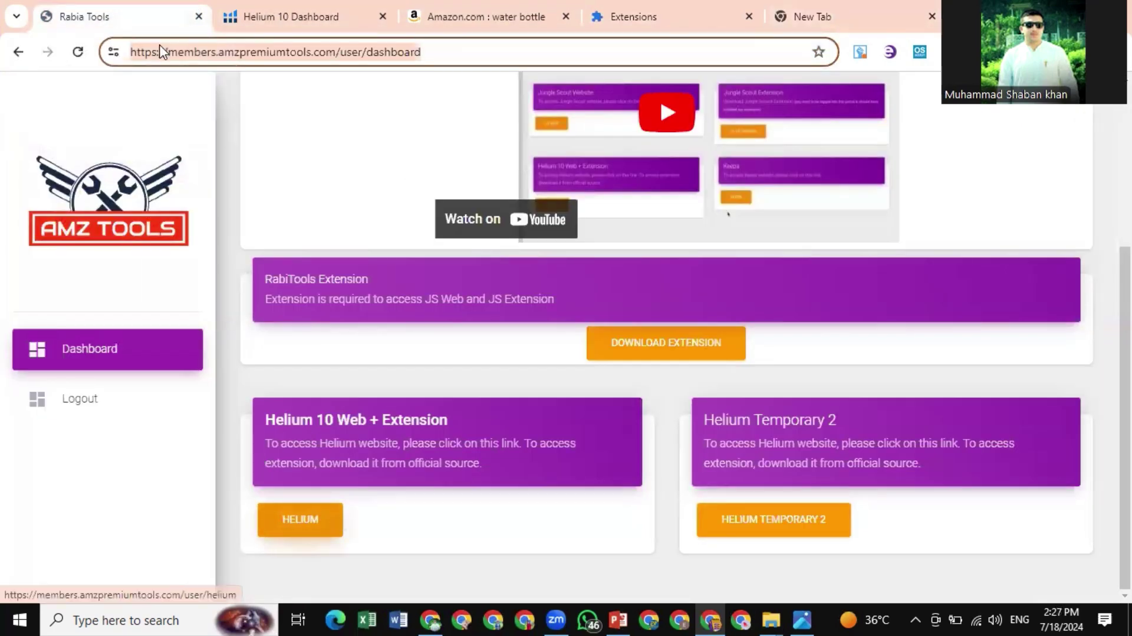
pyautogui.click(272, 8)
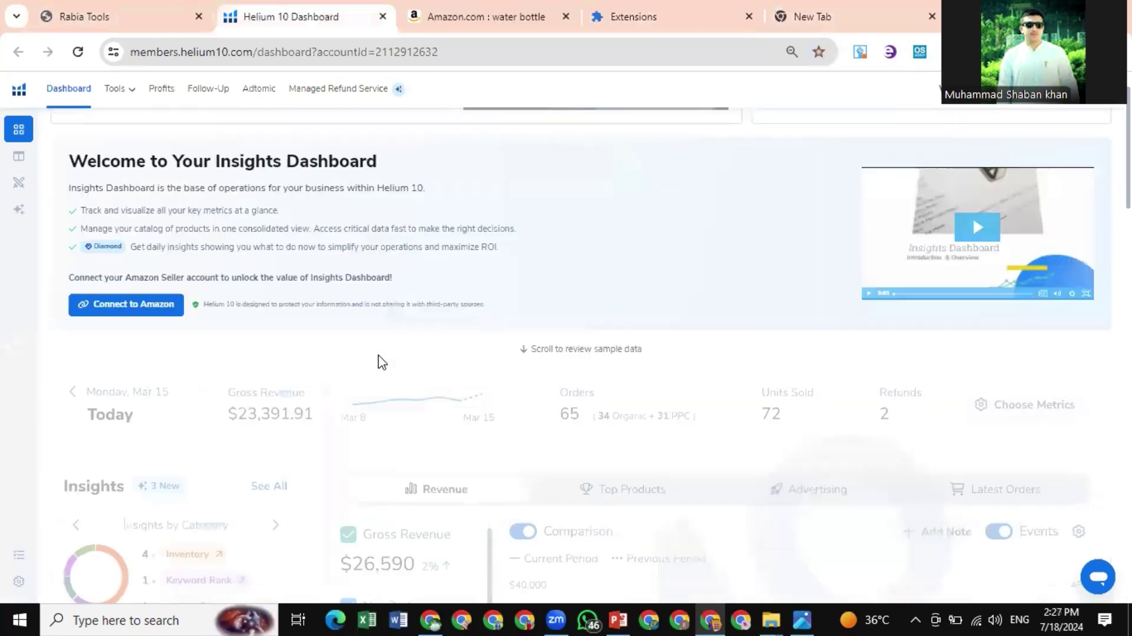
pyautogui.scroll(-5, 380, 361)
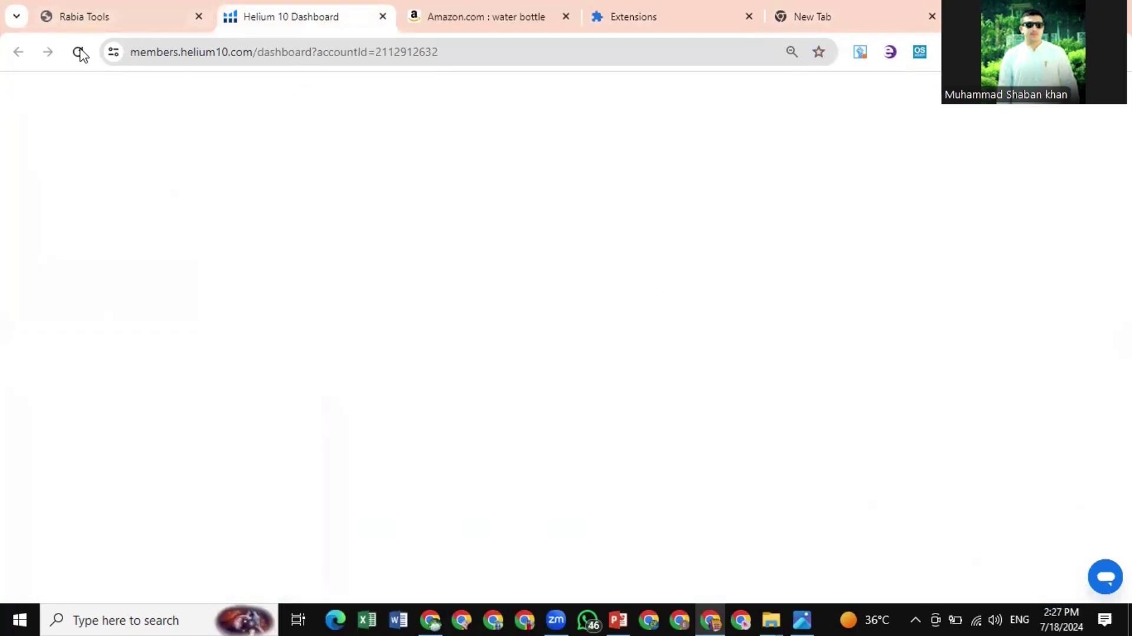
pyautogui.click(79, 52)
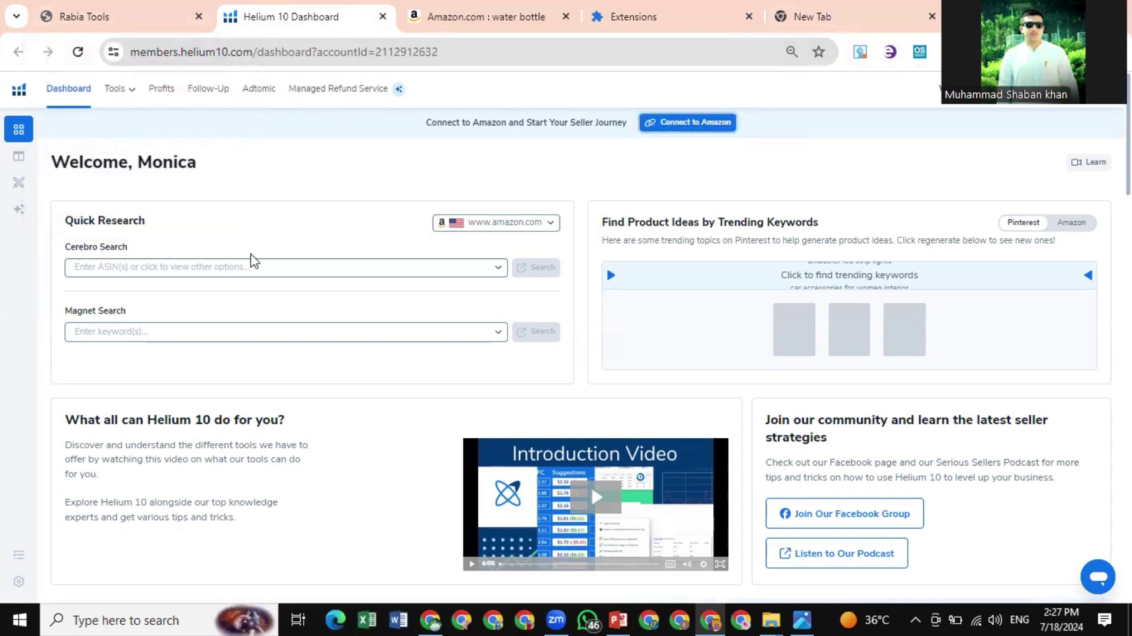
pyautogui.click(105, 13)
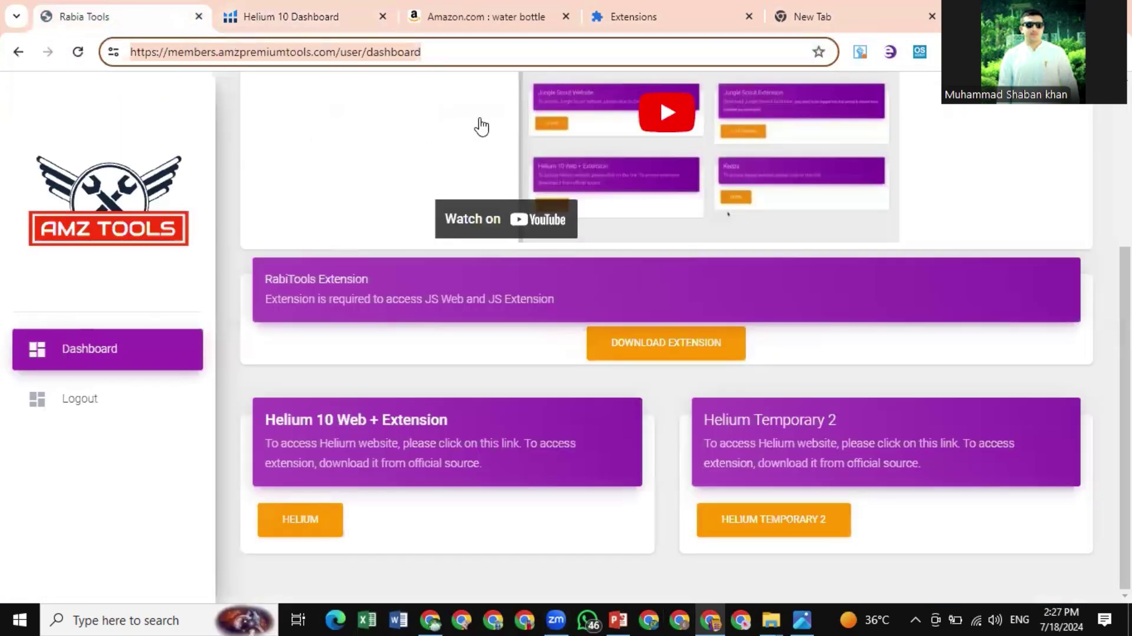
pyautogui.click(301, 520)
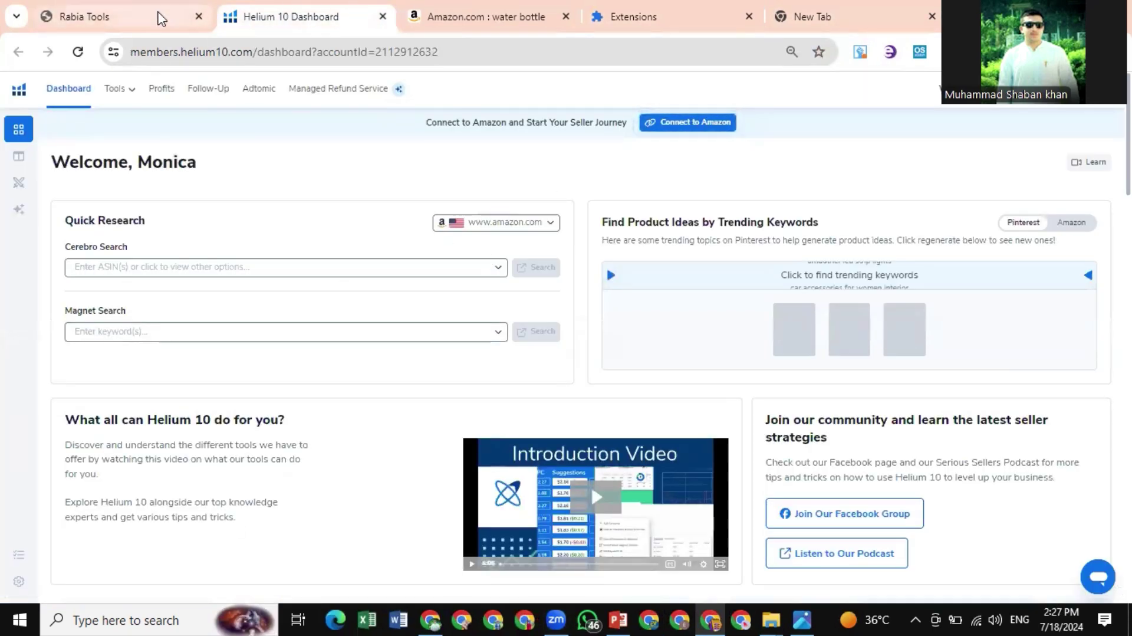
# Show the Helium 10 extension's tool list on the Amazon water bottle results and close it again
pyautogui.click(94, 8)
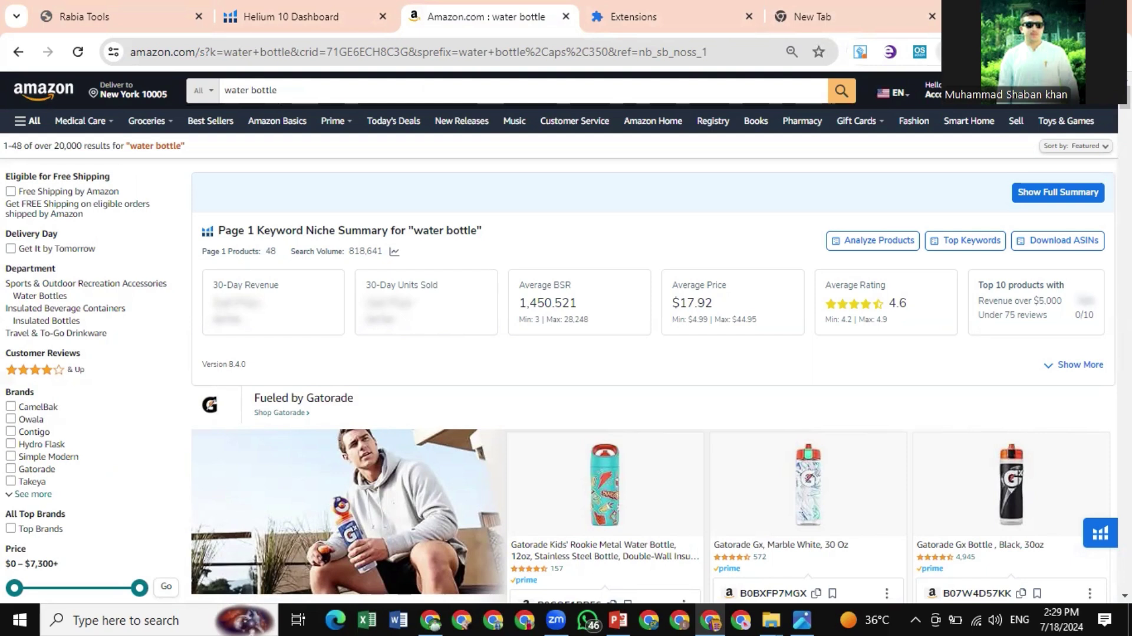
pyautogui.click(950, 52)
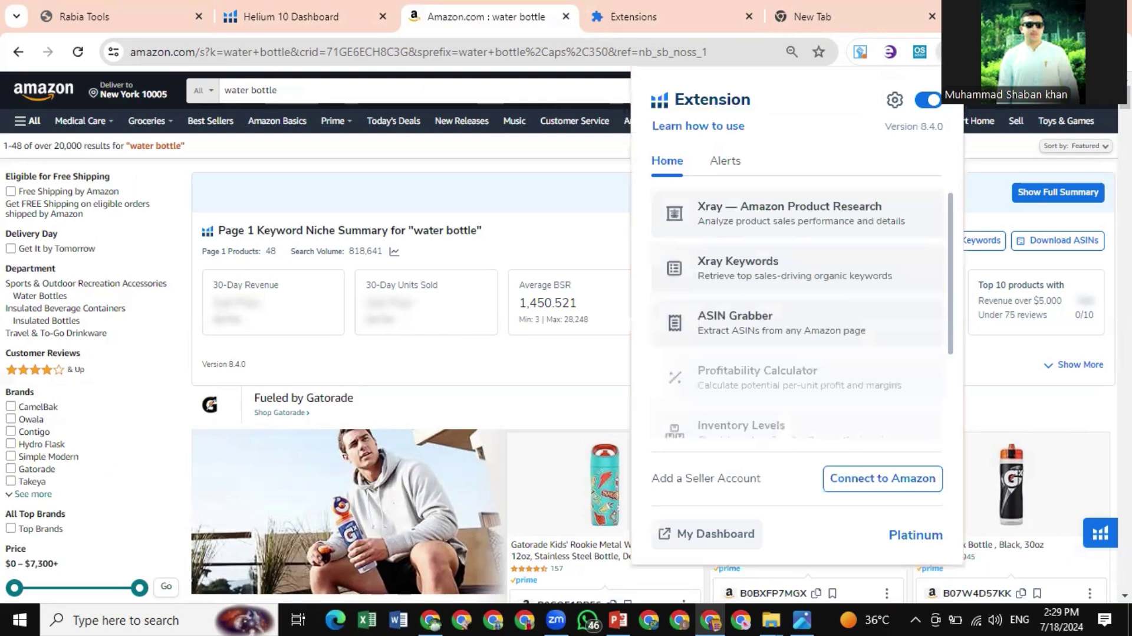
pyautogui.click(494, 155)
# Search Google for "helium chrome extension" from the new tab page
pyautogui.click(911, 6)
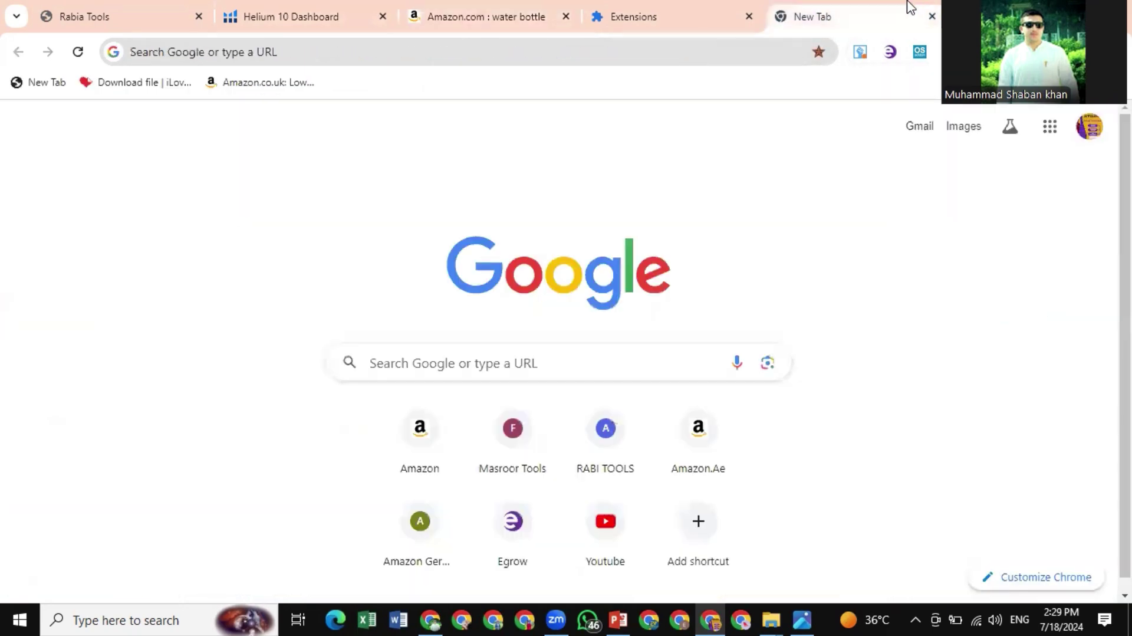
pyautogui.click(448, 364)
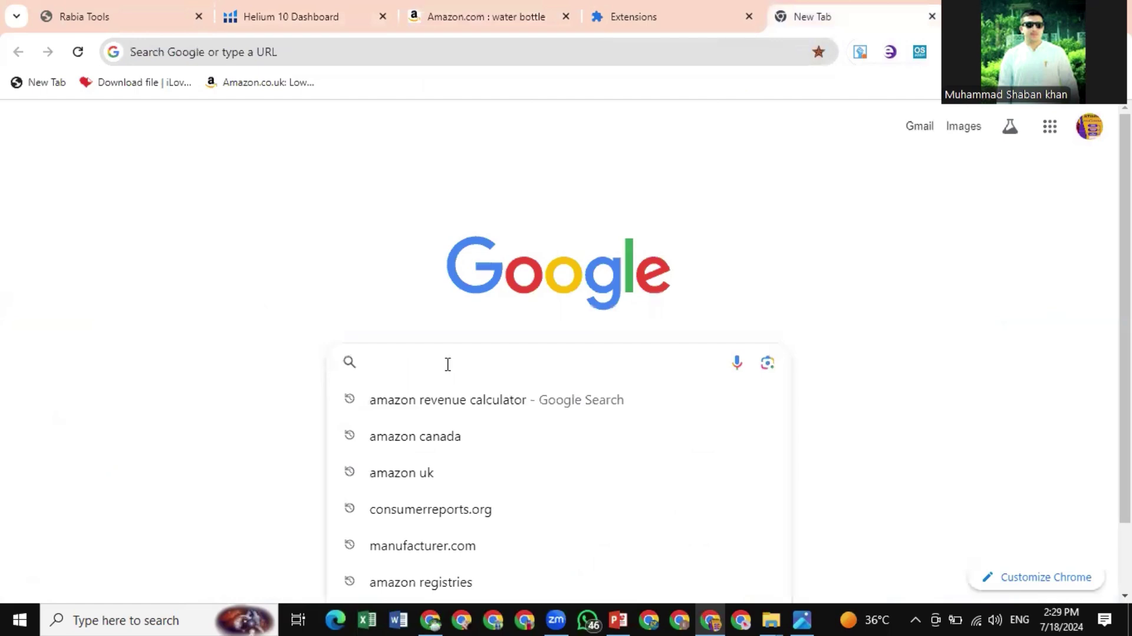
pyautogui.write('helium')
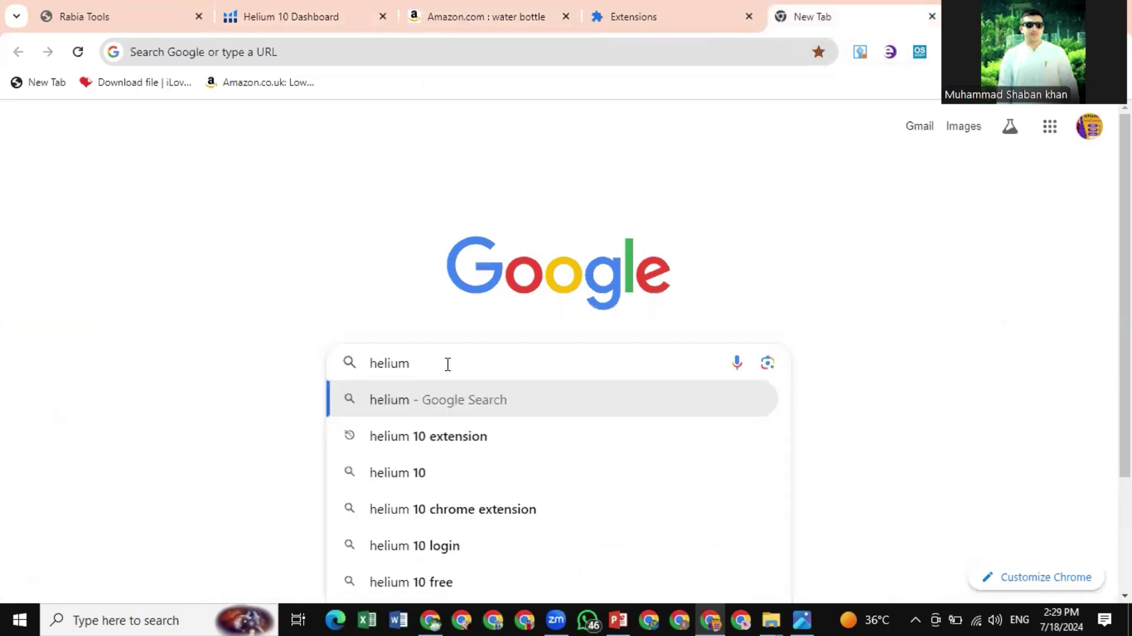
pyautogui.write(' chro')
pyautogui.press('BackSpace')
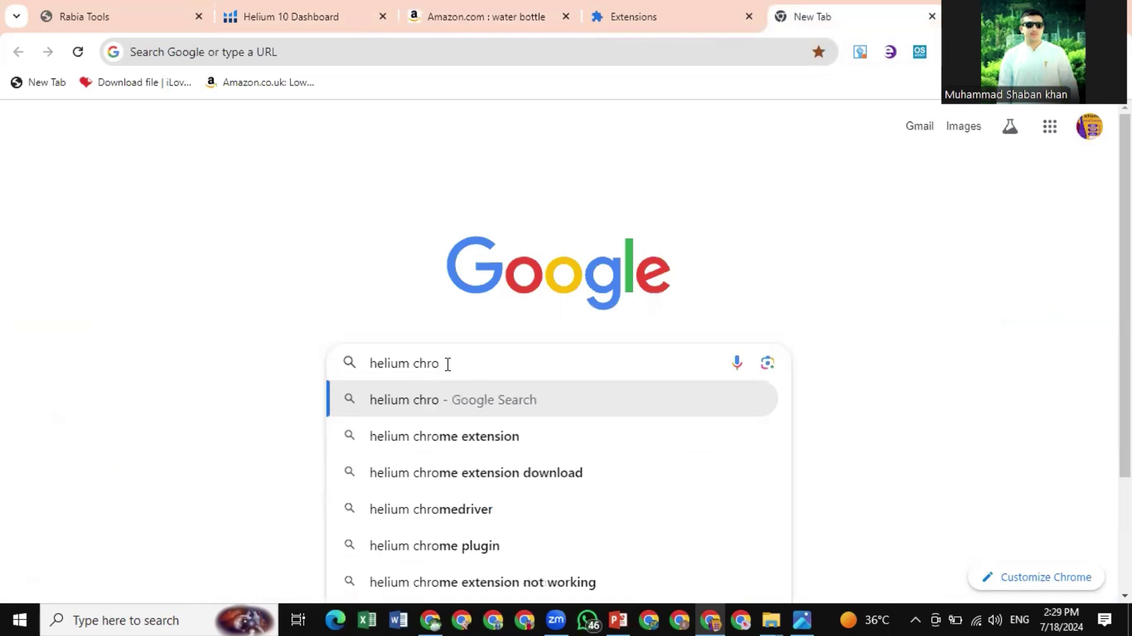
pyautogui.write('me exte')
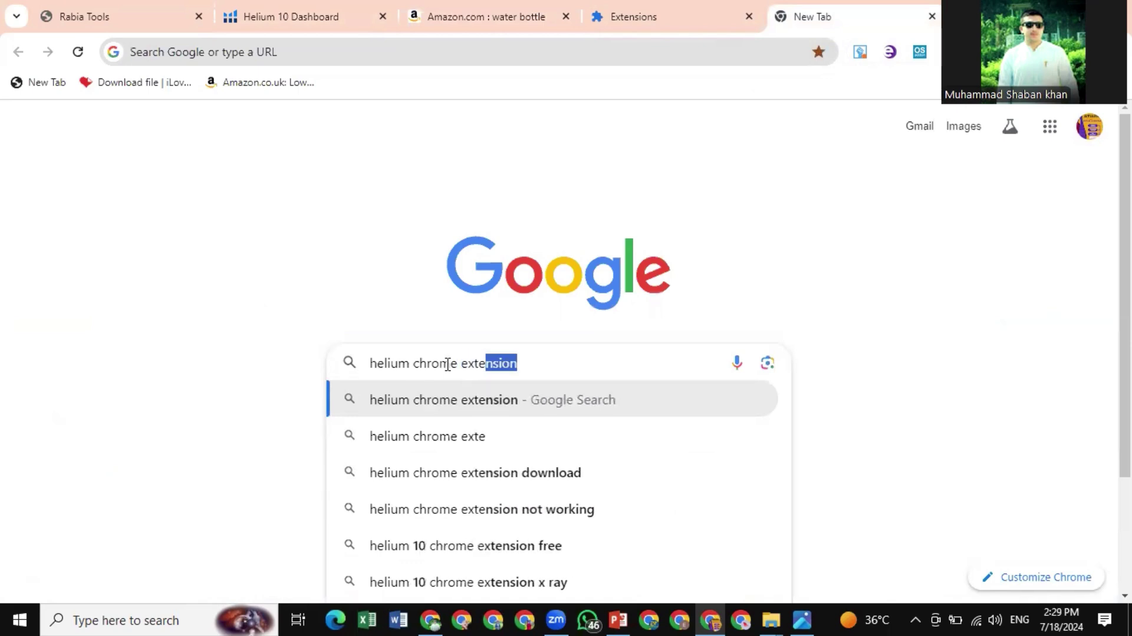
pyautogui.write('nsions')
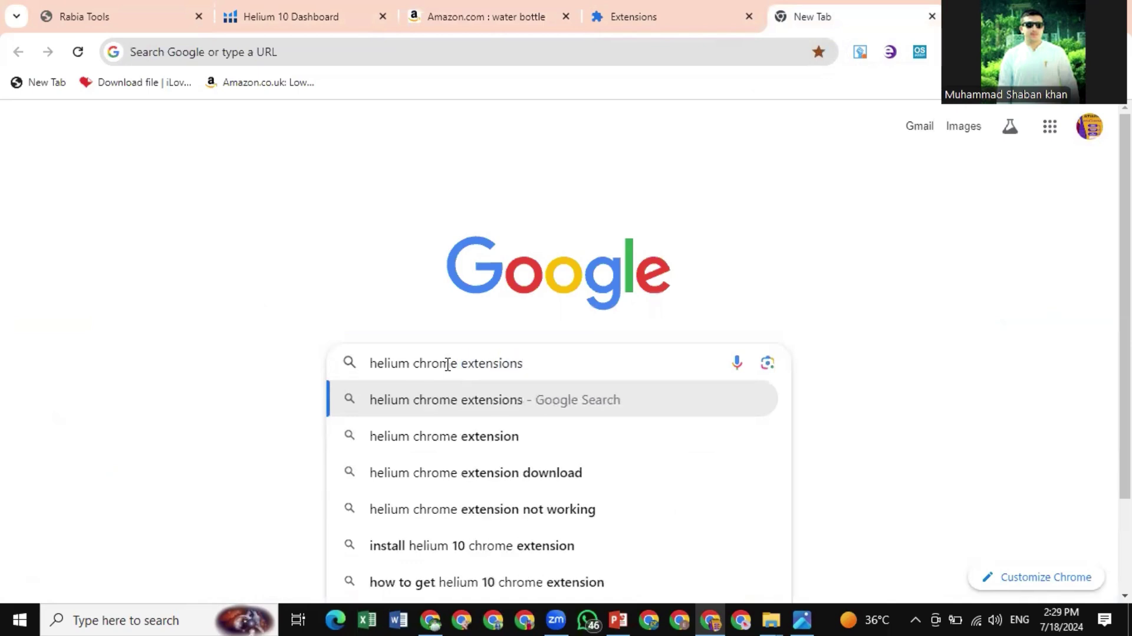
pyautogui.press('BackSpace')
pyautogui.press('Return')
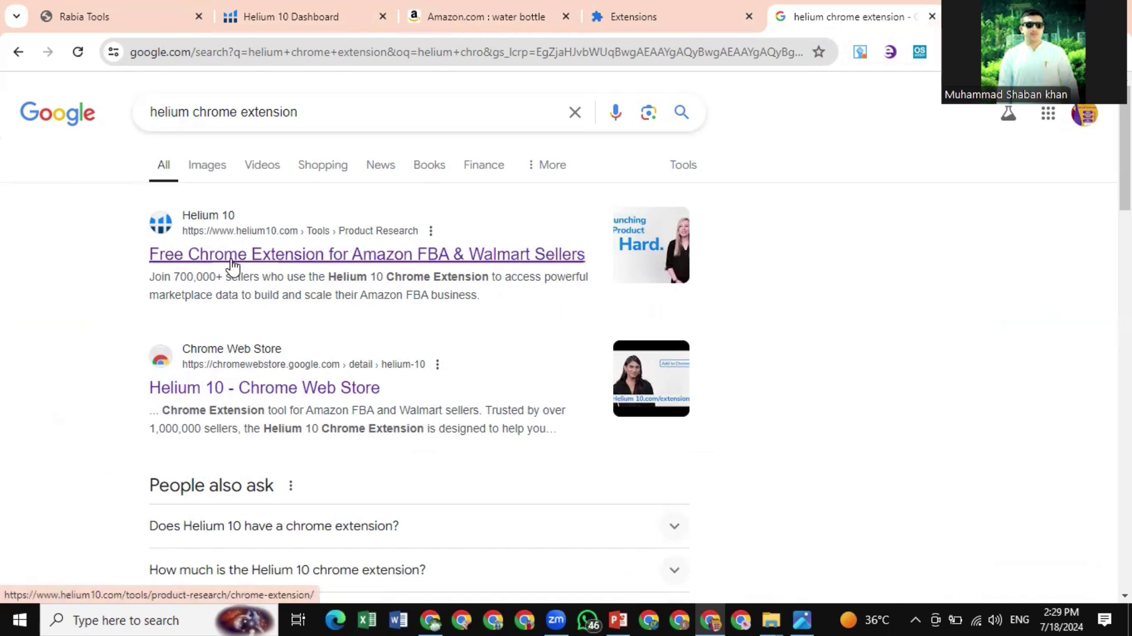
# Open the Helium 10 listing in the Chrome Web Store and check the extension's pin in the browser's extensions list
pyautogui.click(221, 390)
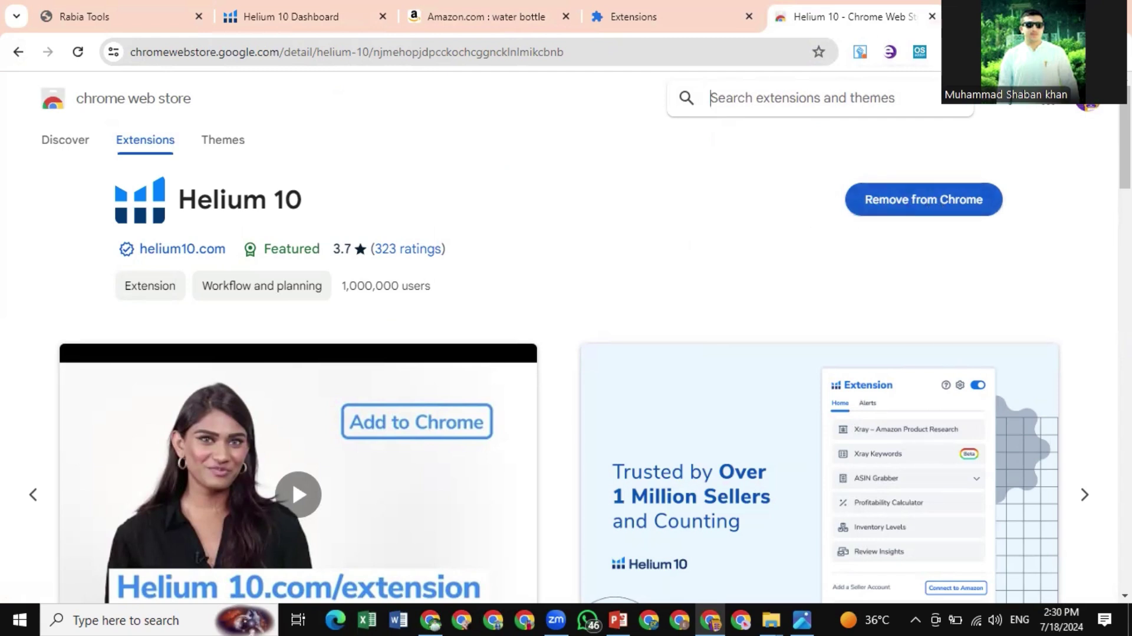
pyautogui.click(949, 52)
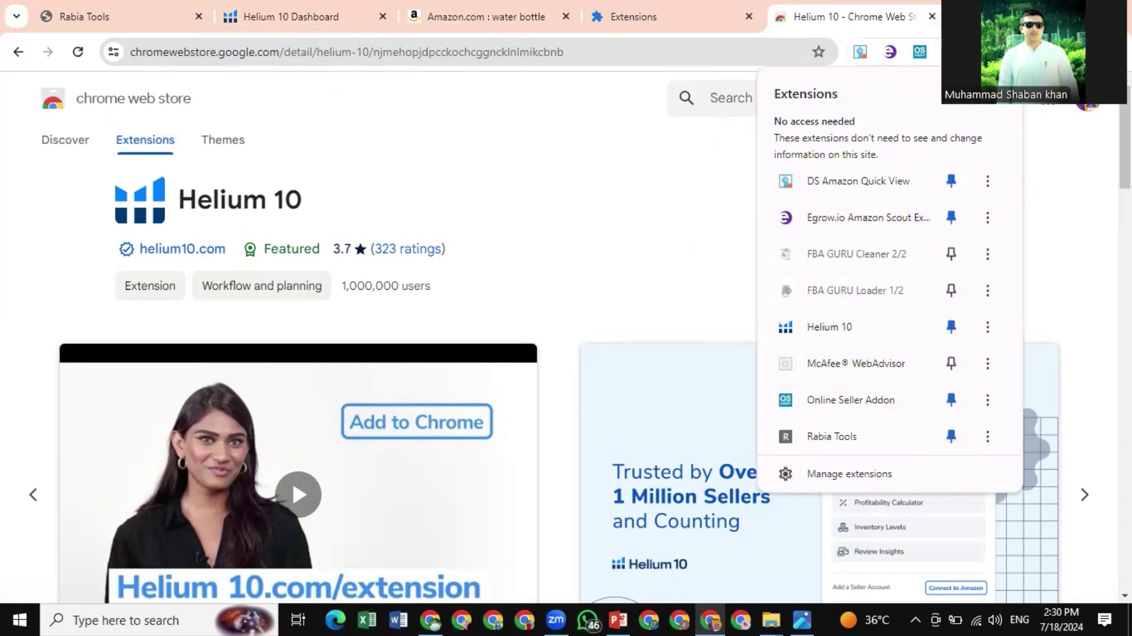
pyautogui.click(669, 121)
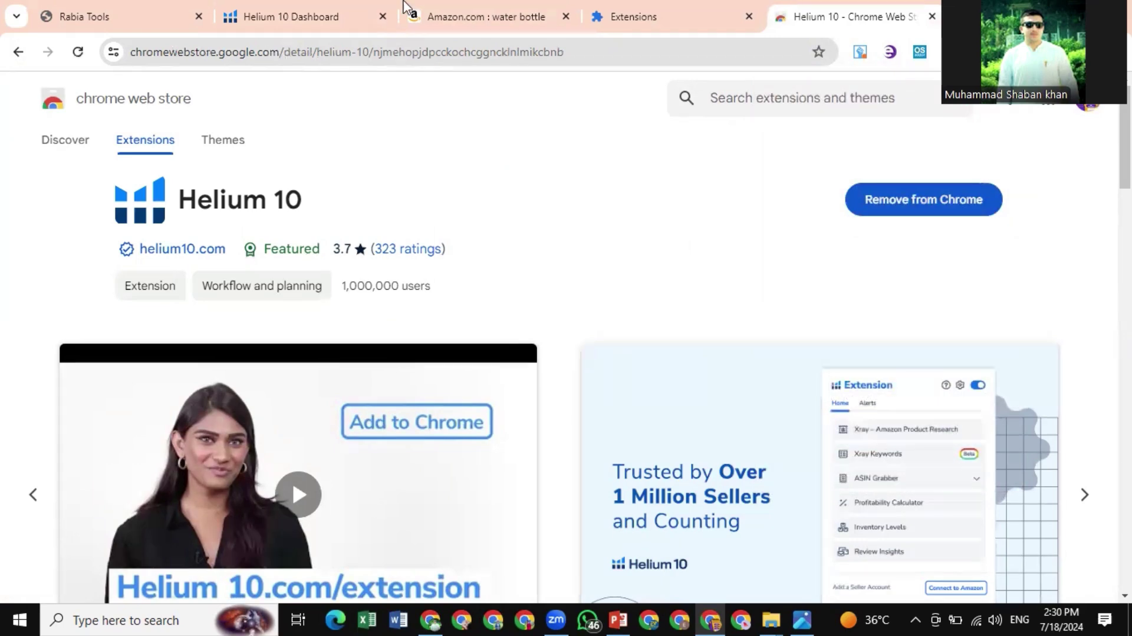
# Return to the Amazon water bottle results and examine the Helium 10 niche summary and per-product data
pyautogui.click(263, 15)
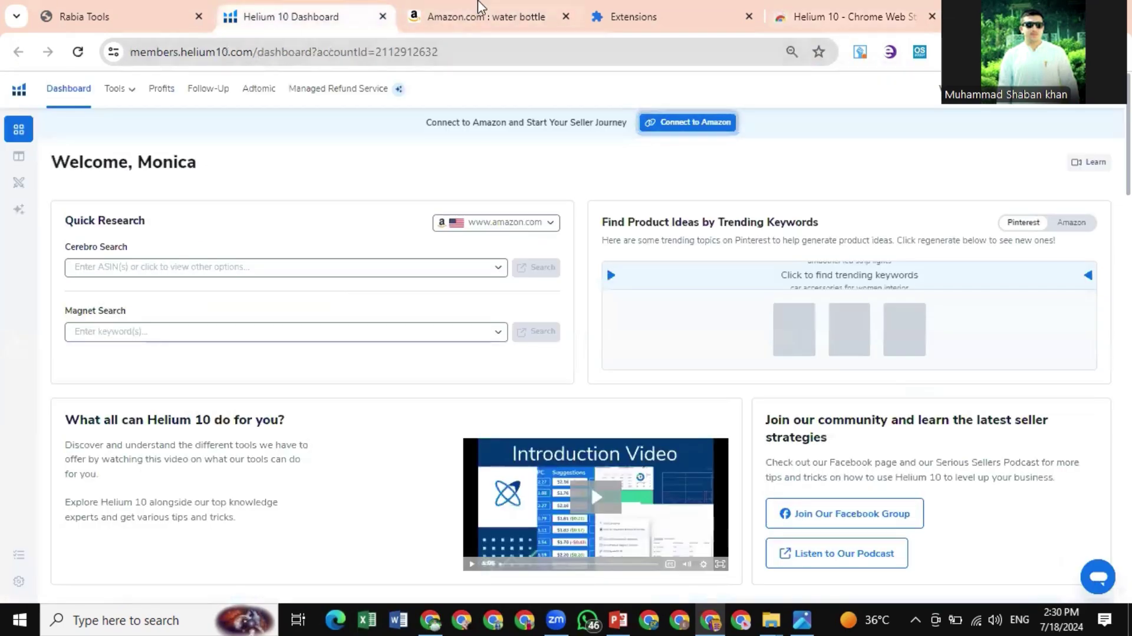
pyautogui.click(410, 16)
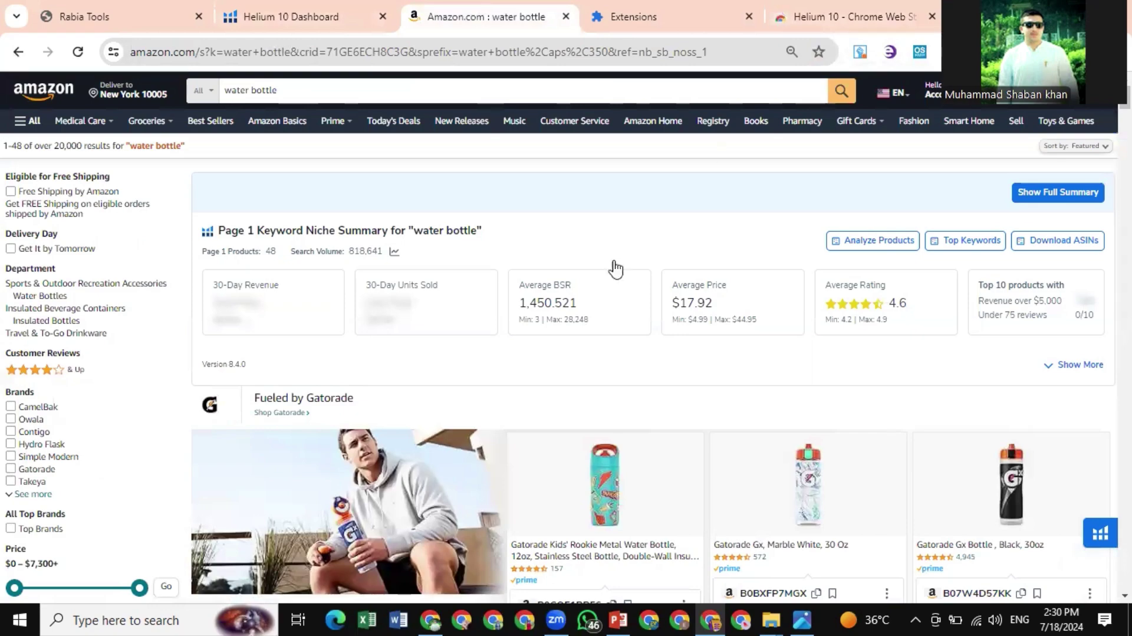
pyautogui.scroll(-10, 615, 268)
pyautogui.scroll(10, 615, 268)
pyautogui.scroll(-11, 615, 269)
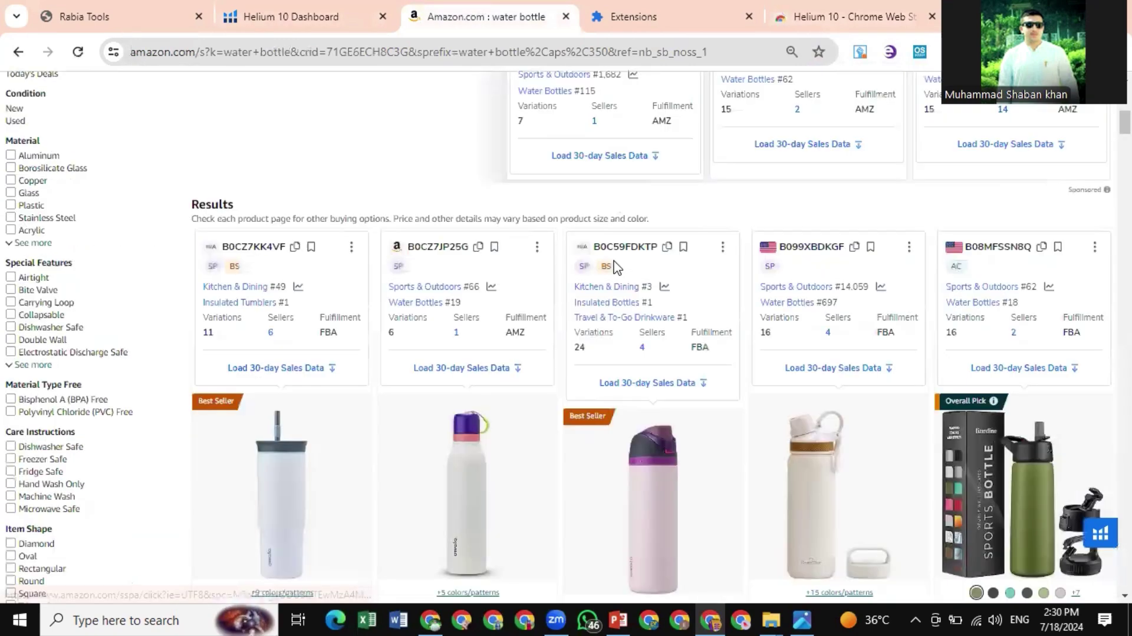
pyautogui.scroll(8, 615, 268)
pyautogui.scroll(3, 615, 268)
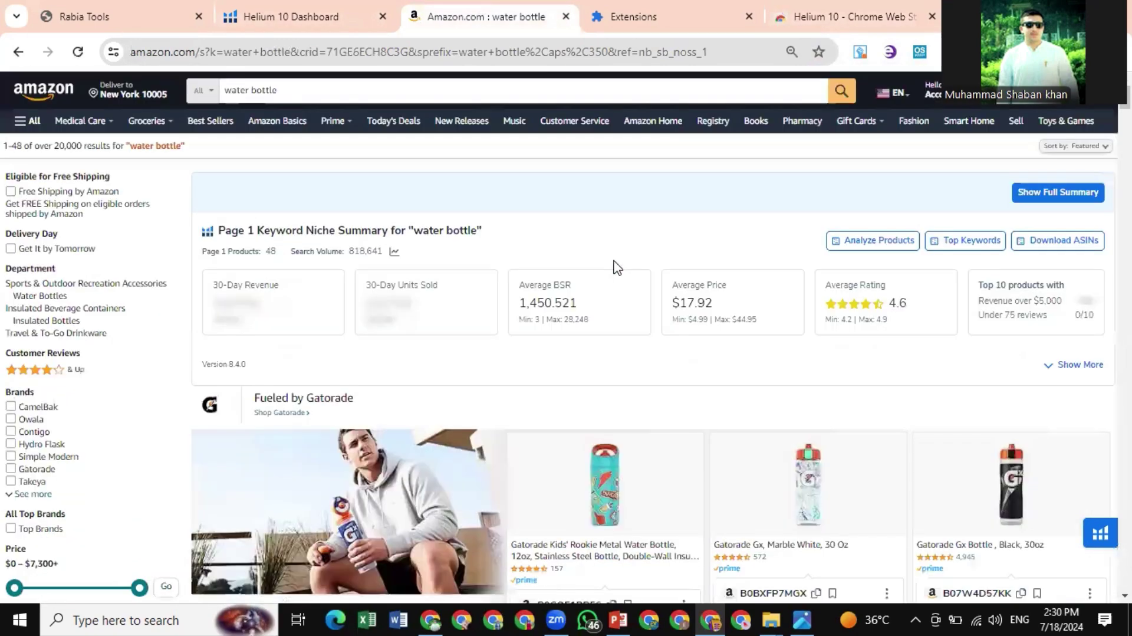
pyautogui.scroll(-10, 615, 268)
pyautogui.scroll(5, 615, 269)
pyautogui.scroll(5, 615, 268)
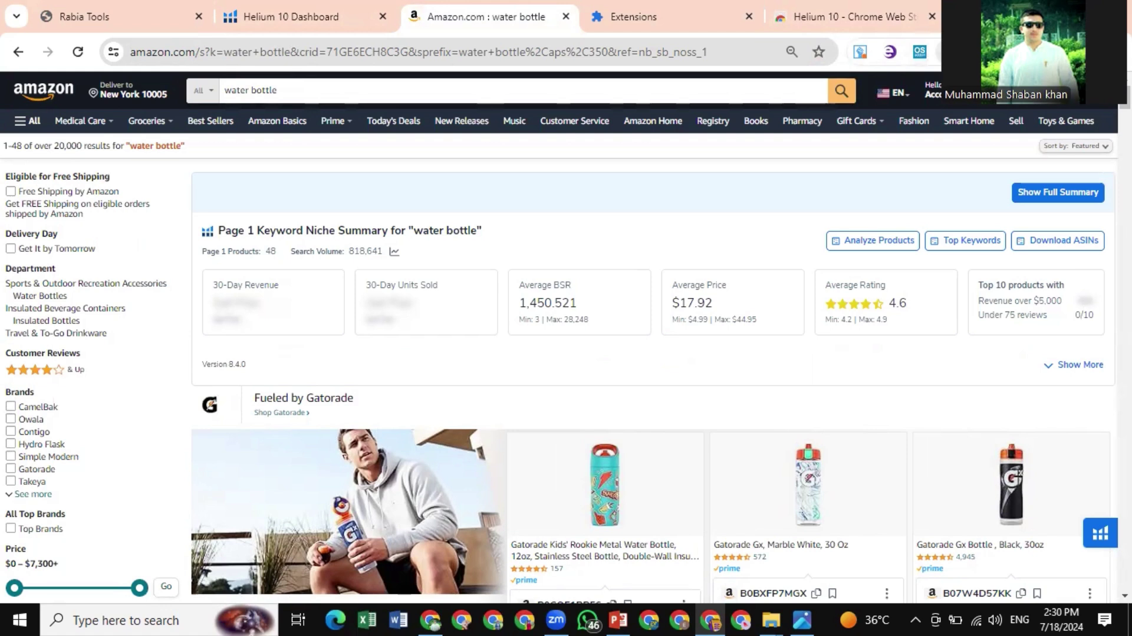
# Run Helium 10's Xray product research on the water bottle results, review the table in full-screen view, and close it
pyautogui.click(949, 52)
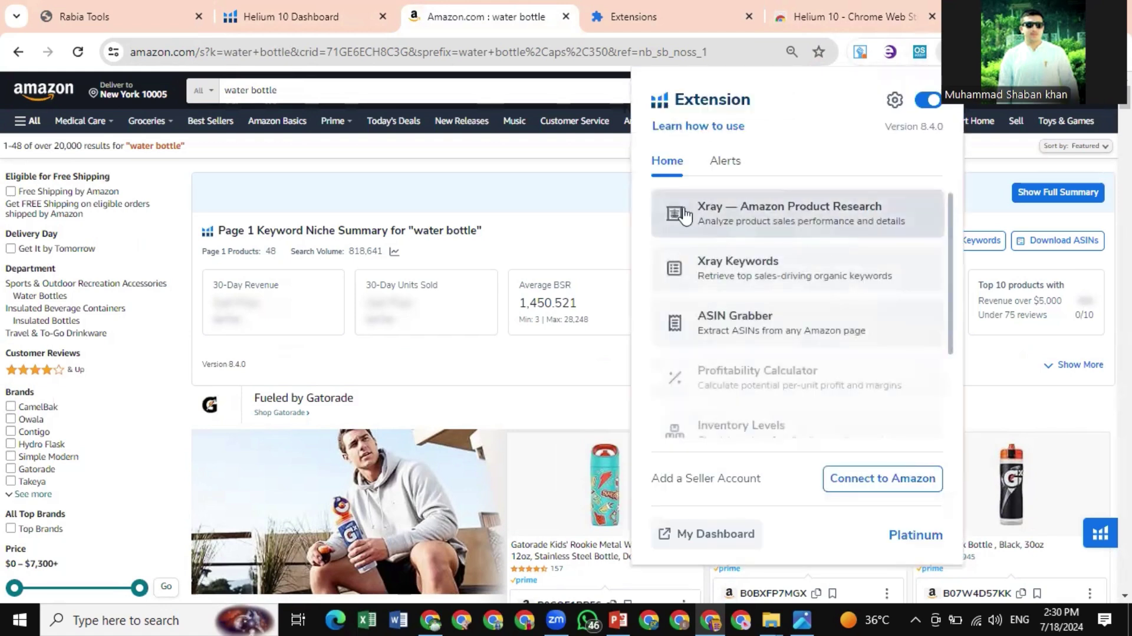
pyautogui.click(763, 213)
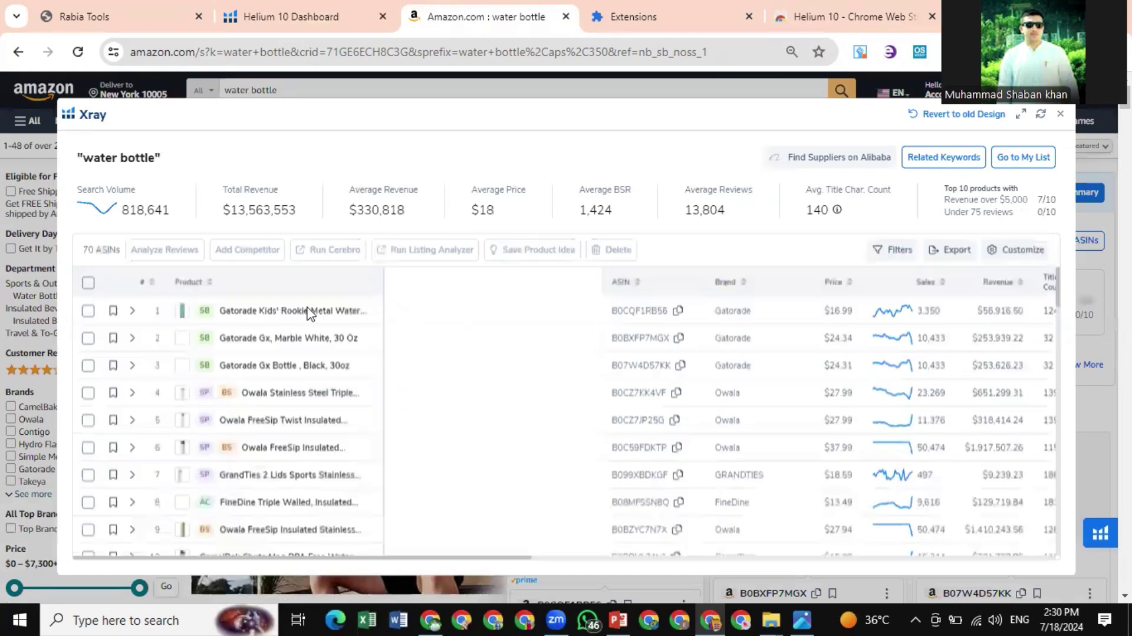
pyautogui.click(1021, 115)
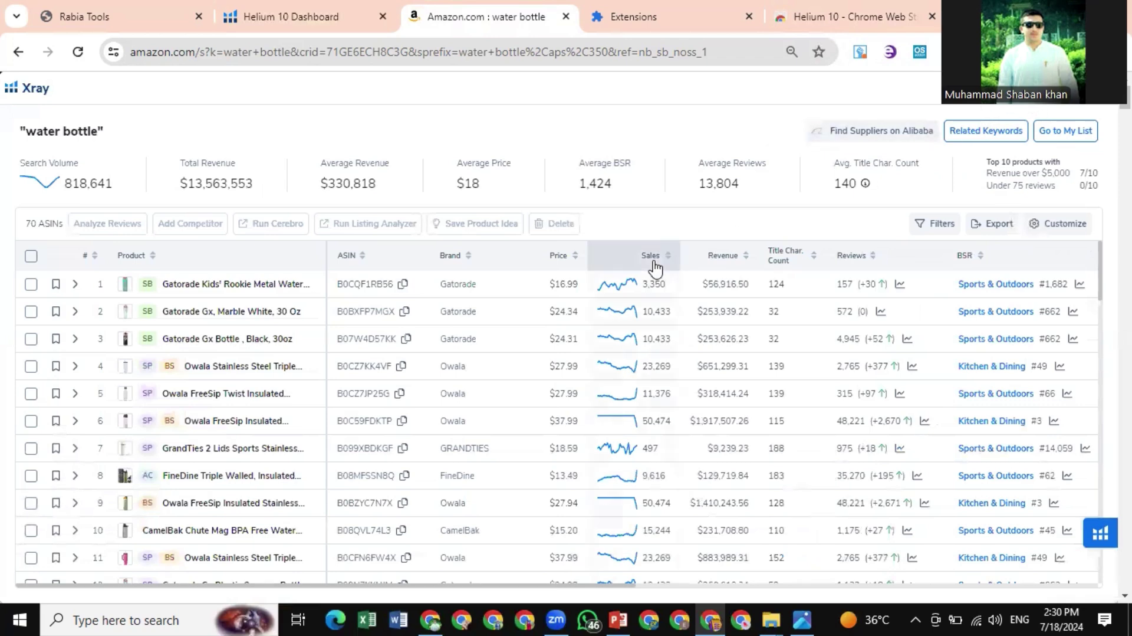
pyautogui.scroll(-5, 601, 459)
pyautogui.scroll(5, 601, 460)
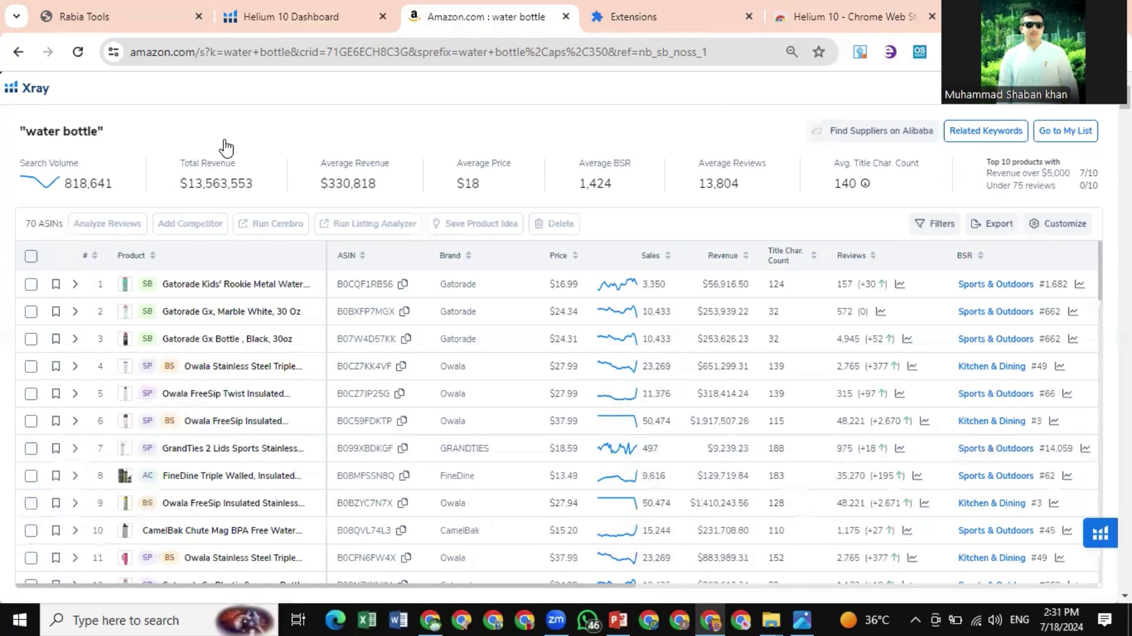
pyautogui.click(1104, 88)
pyautogui.scroll(-2, 458, 298)
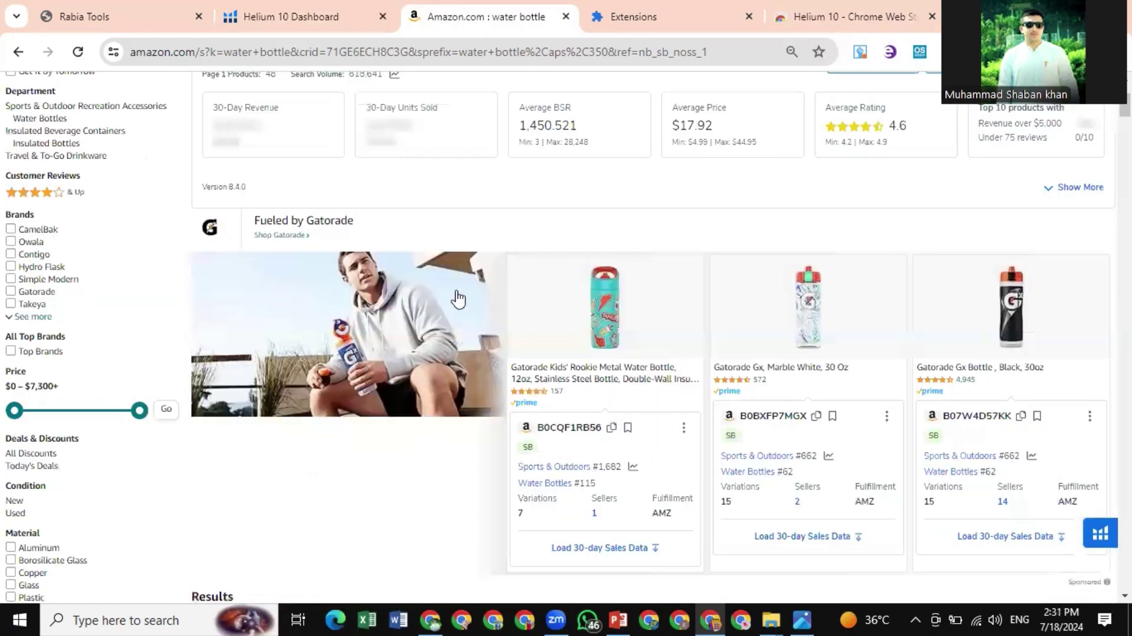
pyautogui.scroll(3, 458, 298)
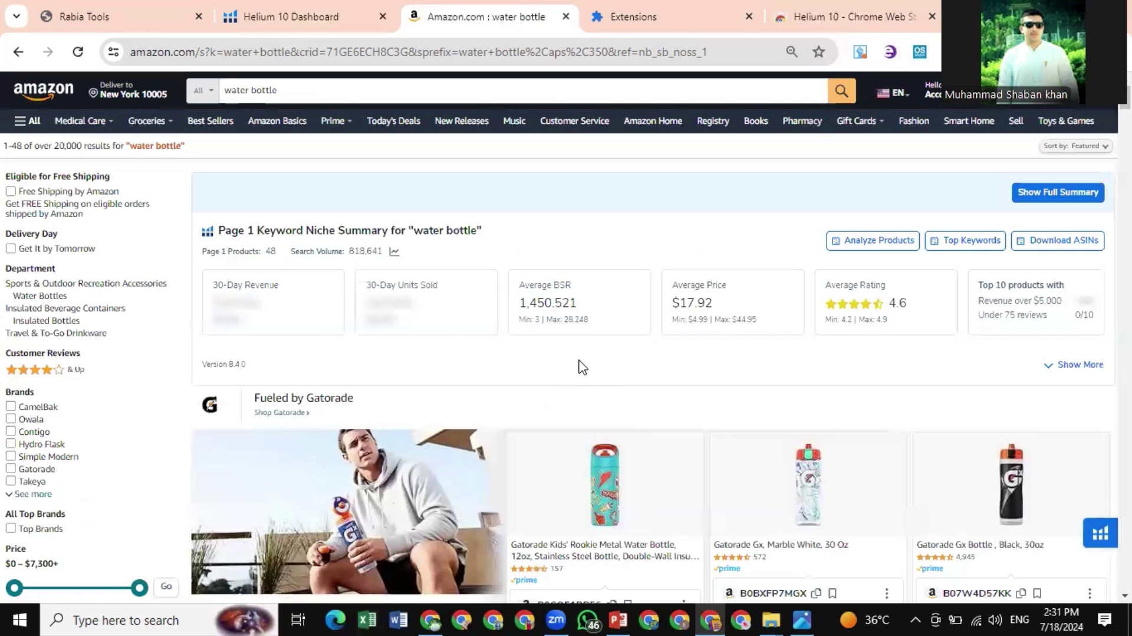
# Switch to the Product Research tecniques presentation in PowerPoint and go through the Product Hunting Techniques and Sources of Idea slides
pyautogui.hotkey('ctrl', '1')
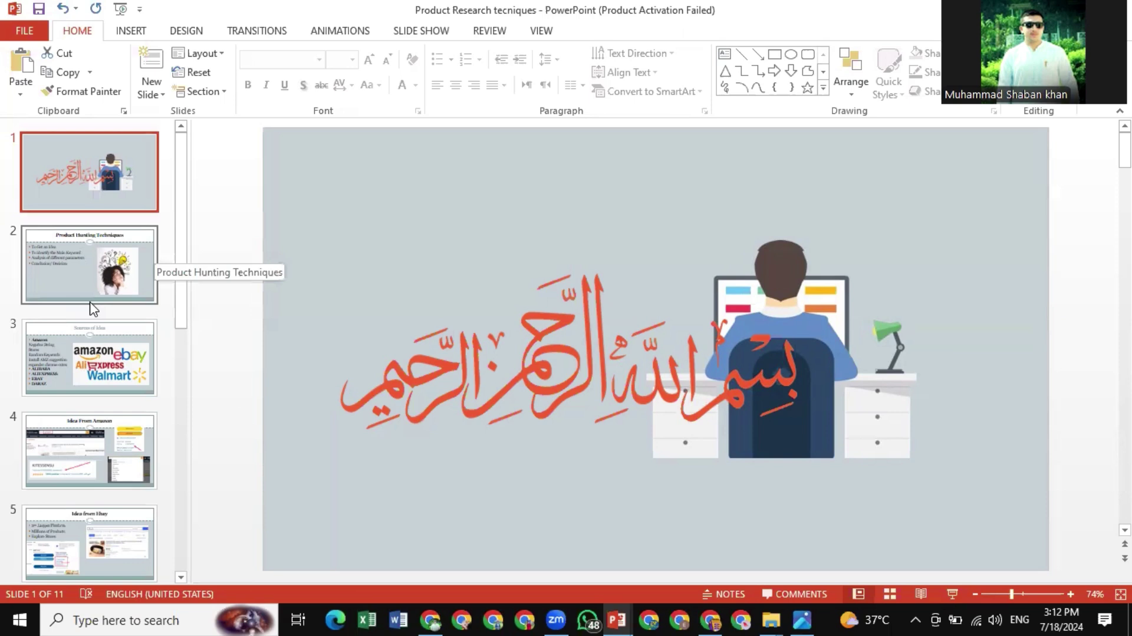
pyautogui.click(143, 255)
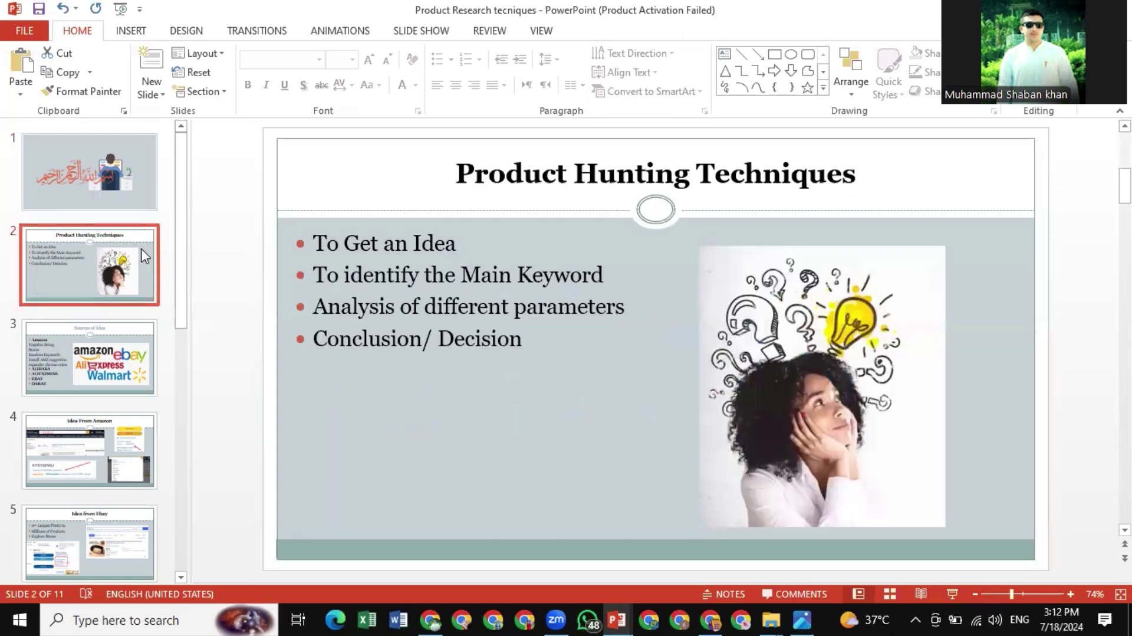
pyautogui.moveTo(318, 309); pyautogui.dragTo(625, 308)
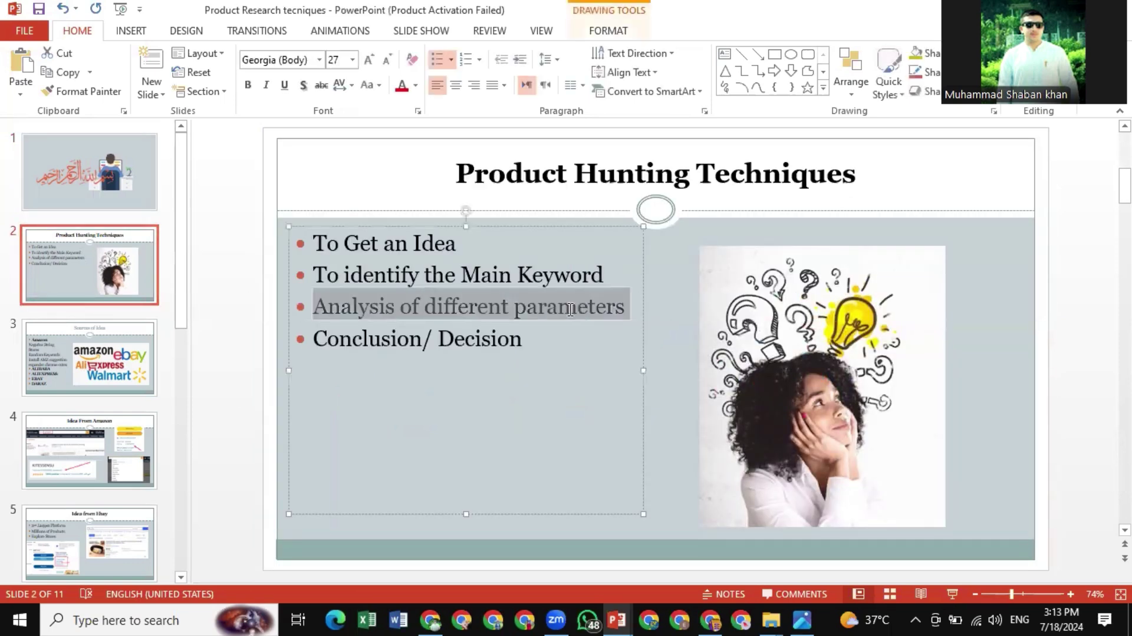
pyautogui.click(549, 348)
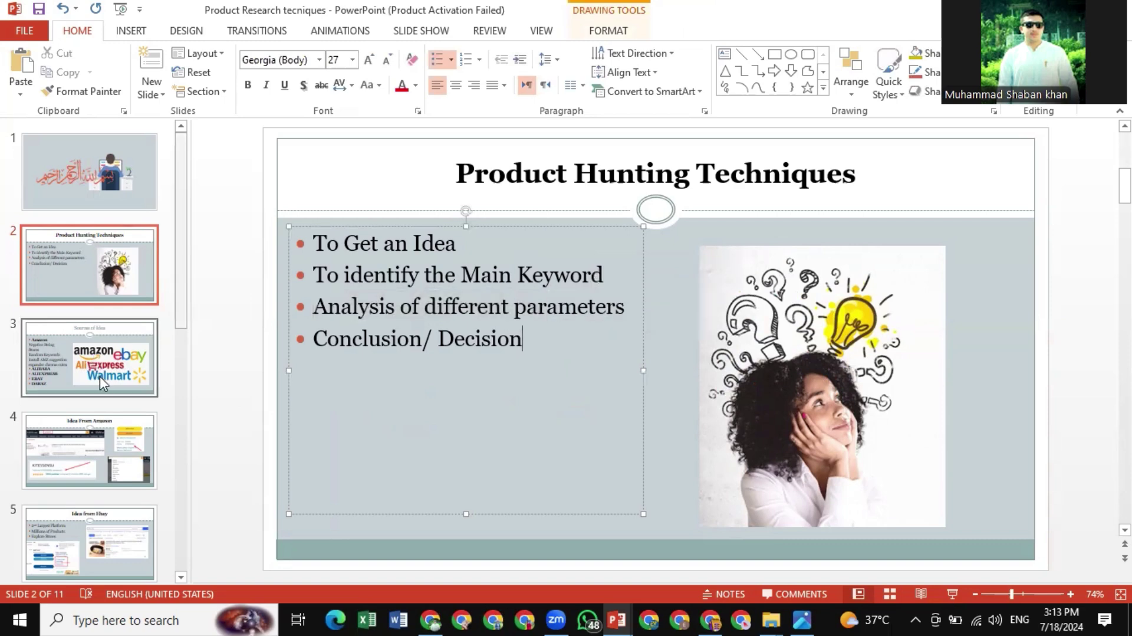
pyautogui.click(83, 179)
pyautogui.click(89, 240)
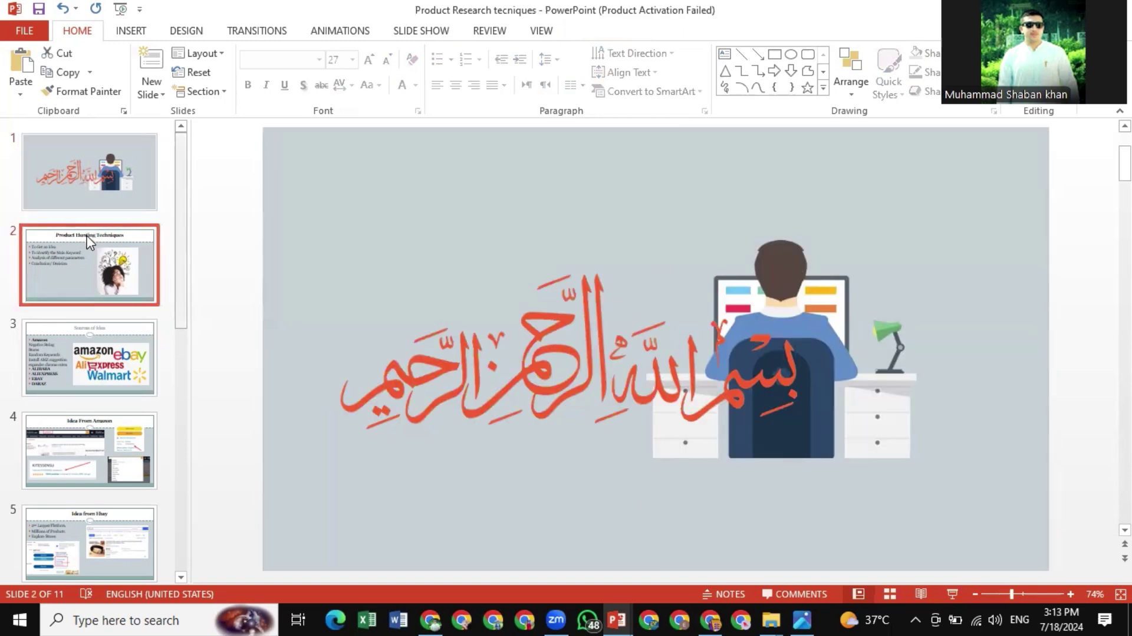
pyautogui.click(84, 359)
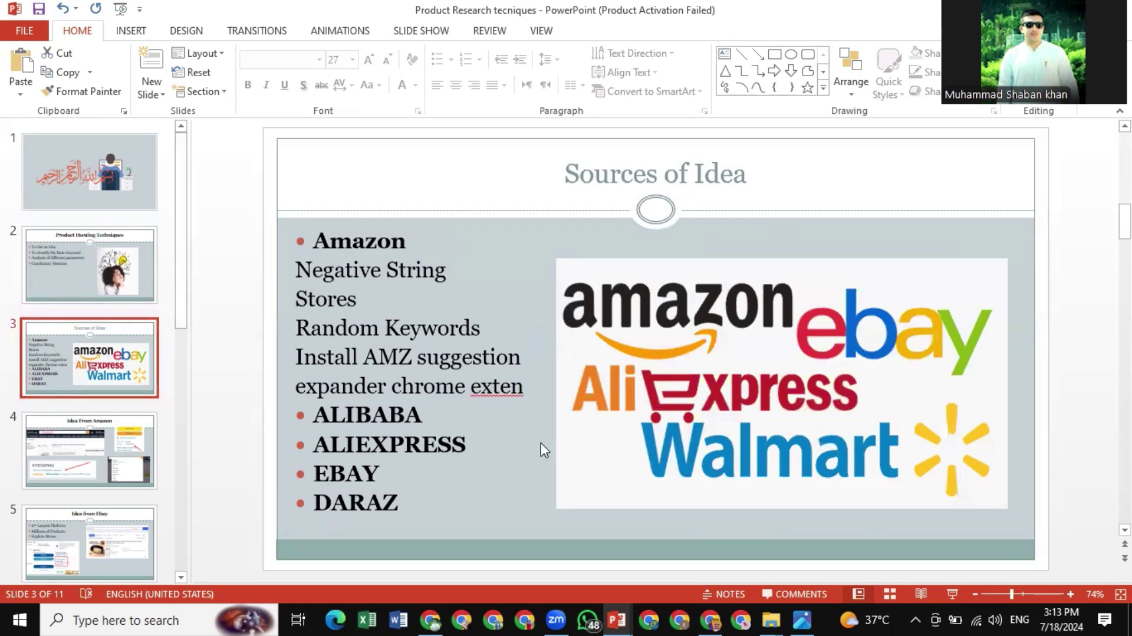
# Switch to the USA.jpg image in the photo viewer and show the conventional product hunting criteria
pyautogui.click(808, 610)
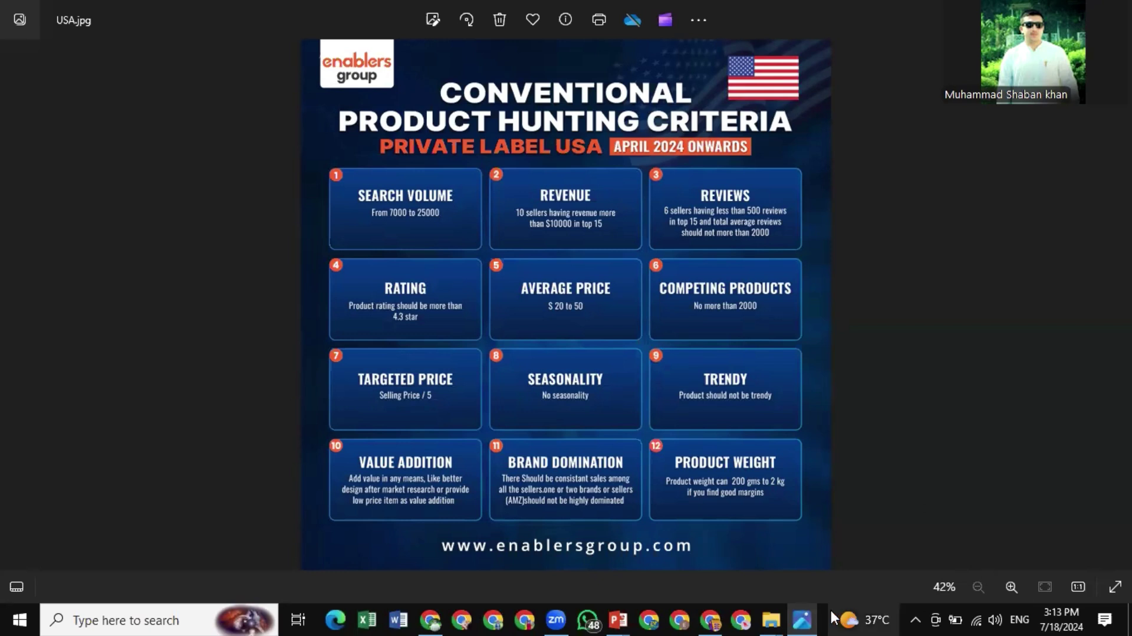
pyautogui.moveTo(785, 614)
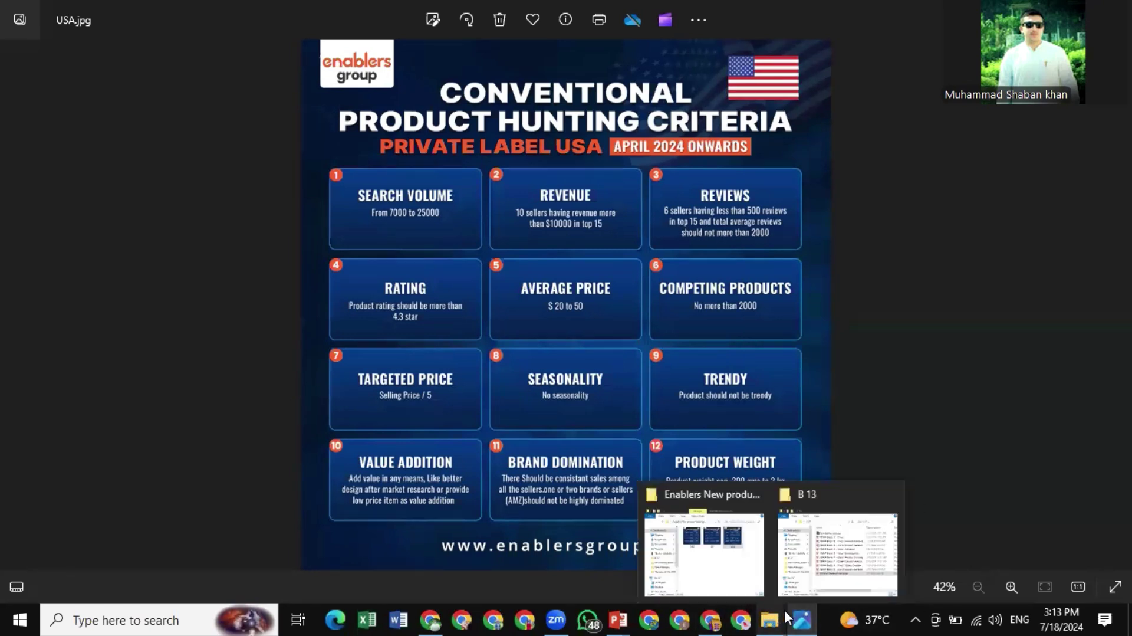
pyautogui.moveTo(715, 616)
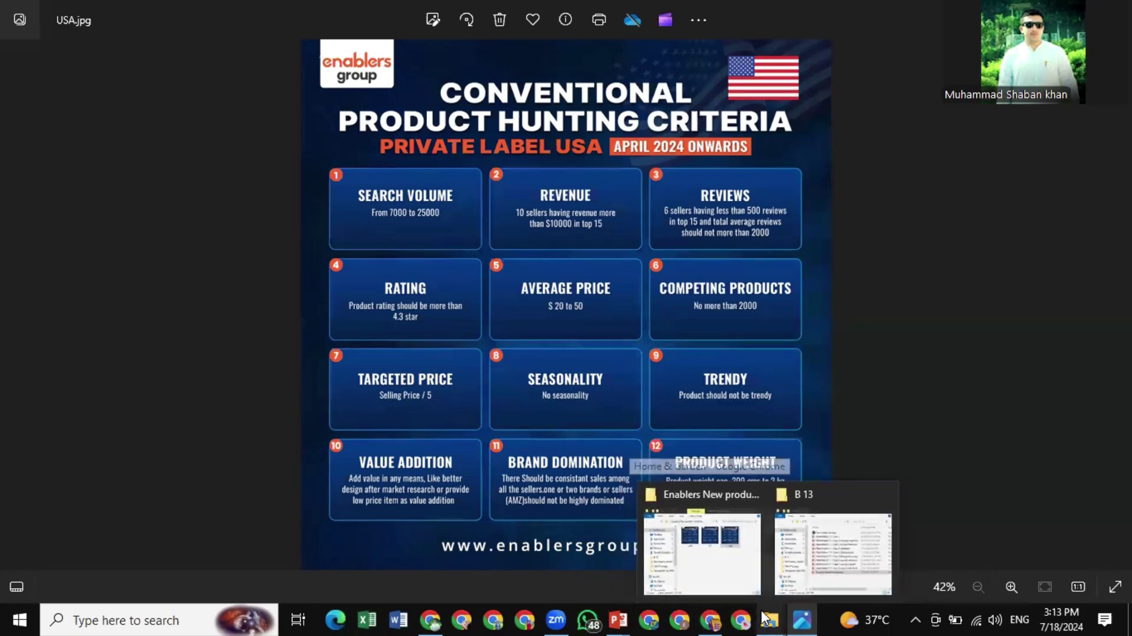
# Switch to the Chrome window, show the Helium 10 Black Box page, and go to the dashboard's list of tools
pyautogui.click(711, 617)
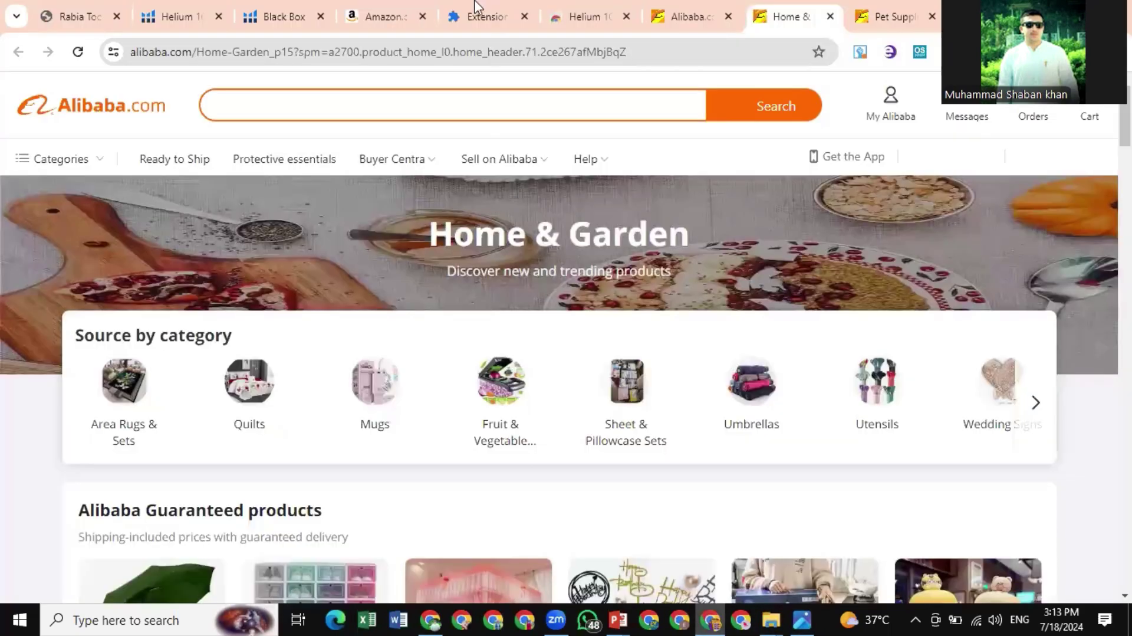
pyautogui.click(285, 19)
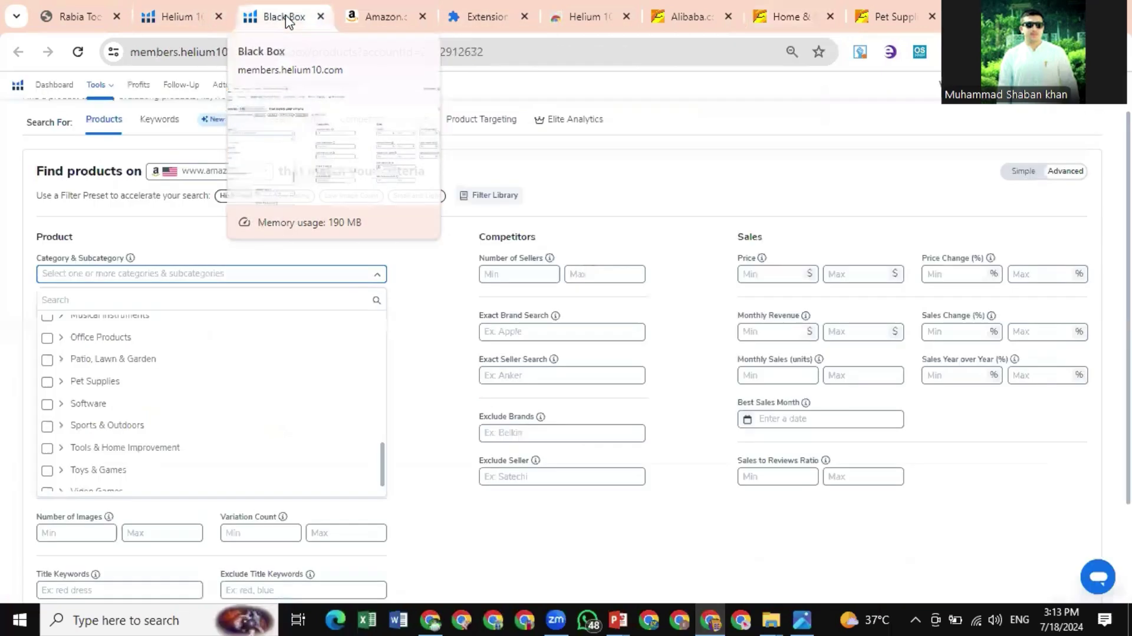
pyautogui.click(211, 11)
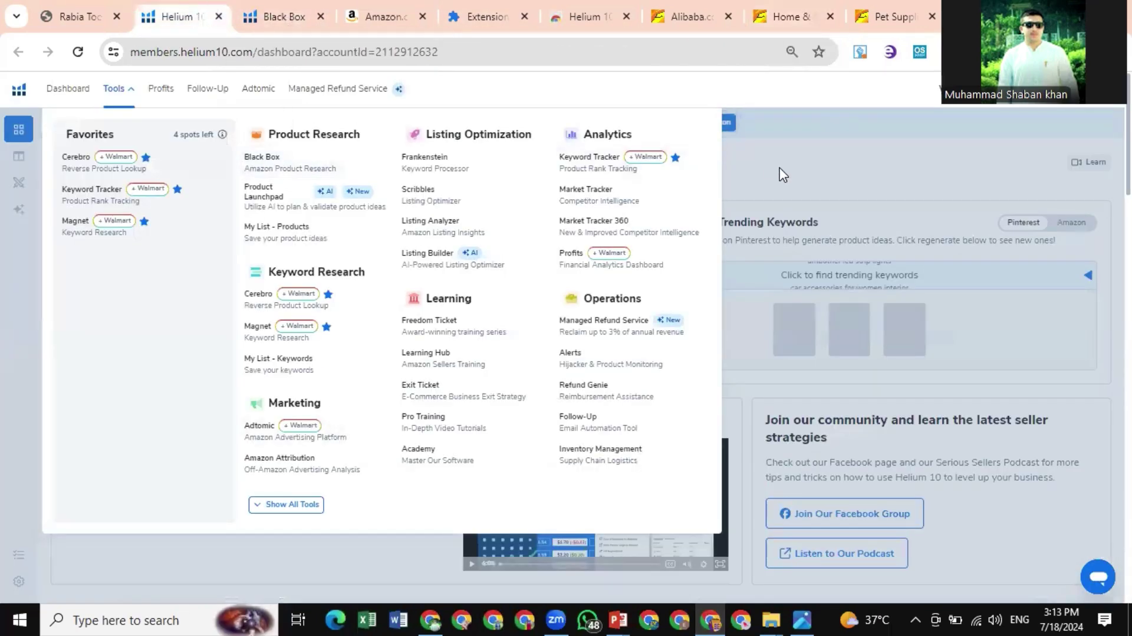
# Review the tools list on the Helium 10 dashboard, go to the Black Box page, and collapse its category list
pyautogui.click(9, 264)
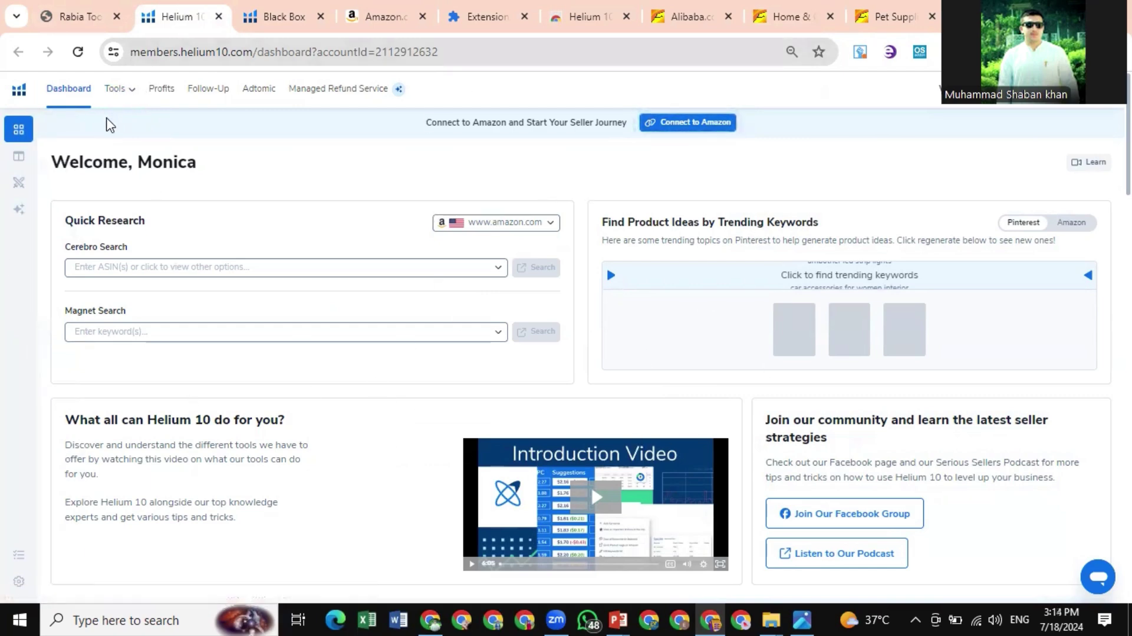
pyautogui.click(120, 93)
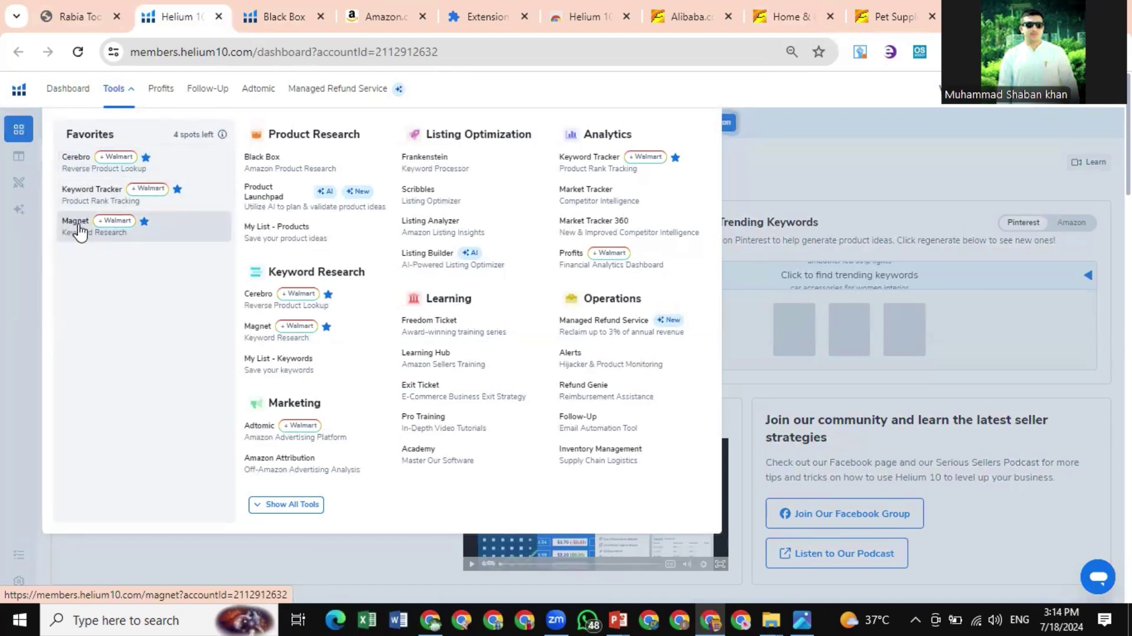
pyautogui.click(260, 17)
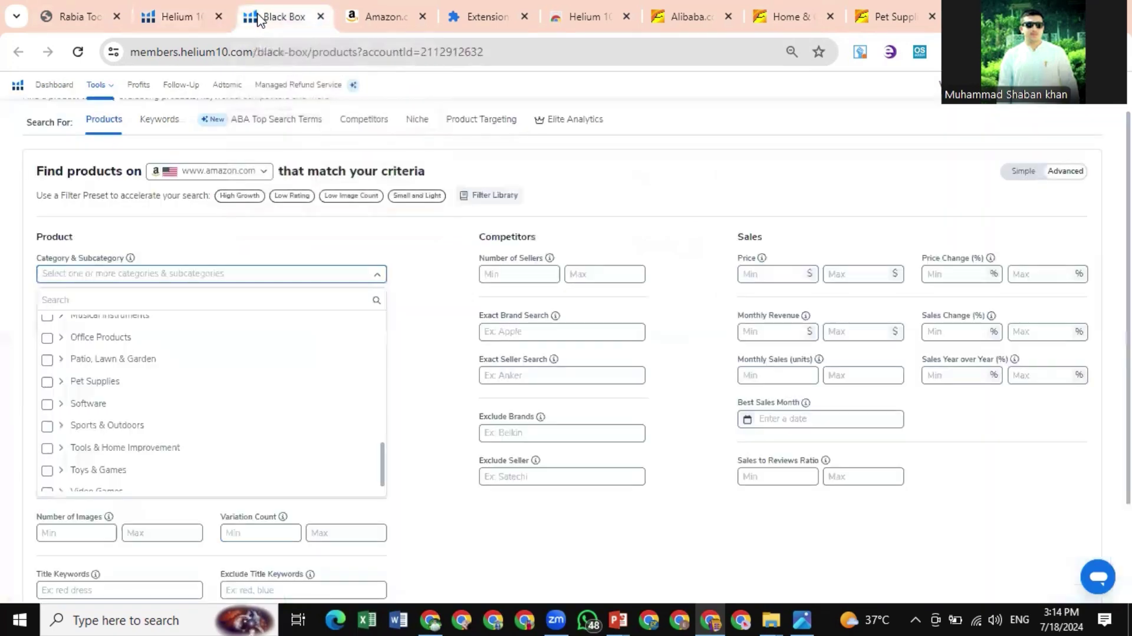
pyautogui.scroll(-1, 366, 327)
pyautogui.click(446, 260)
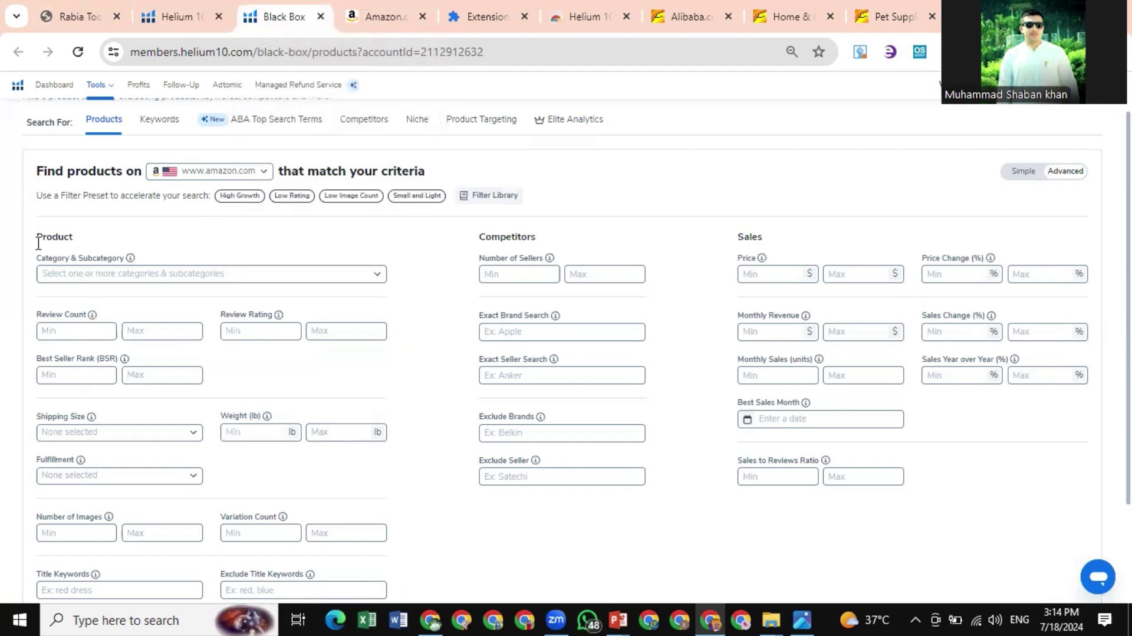
# Check the hunting criteria in the USA.jpg image, return to Black Box, and view the Shipping Size options among the product filters
pyautogui.click(813, 609)
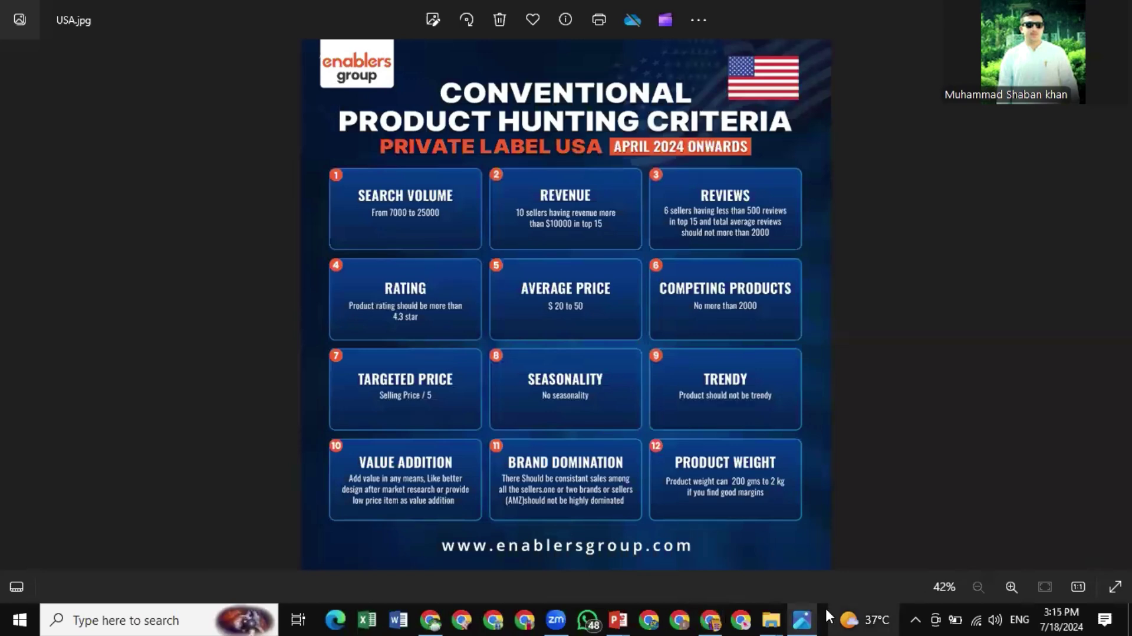
pyautogui.click(809, 610)
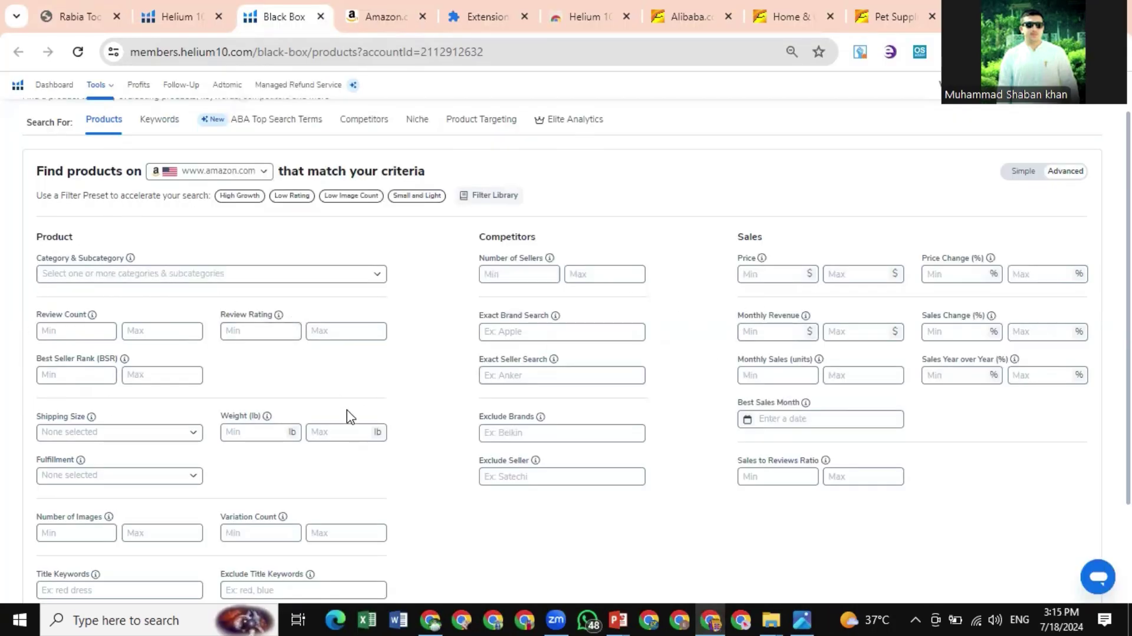
pyautogui.scroll(-2, 348, 410)
pyautogui.scroll(3, 347, 409)
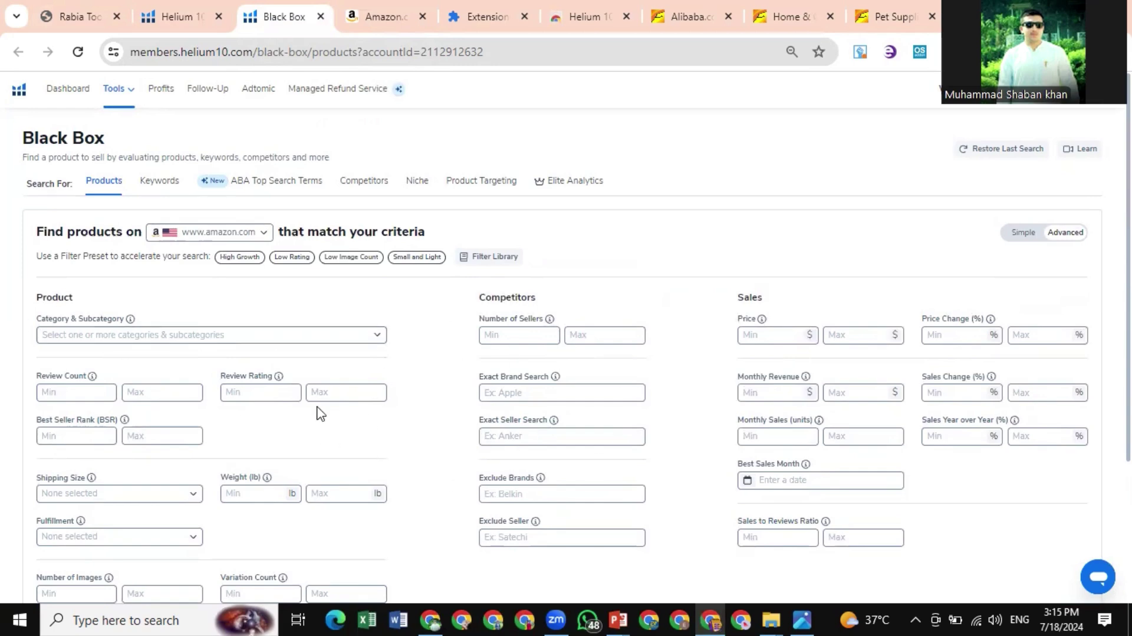
pyautogui.scroll(-2, 316, 412)
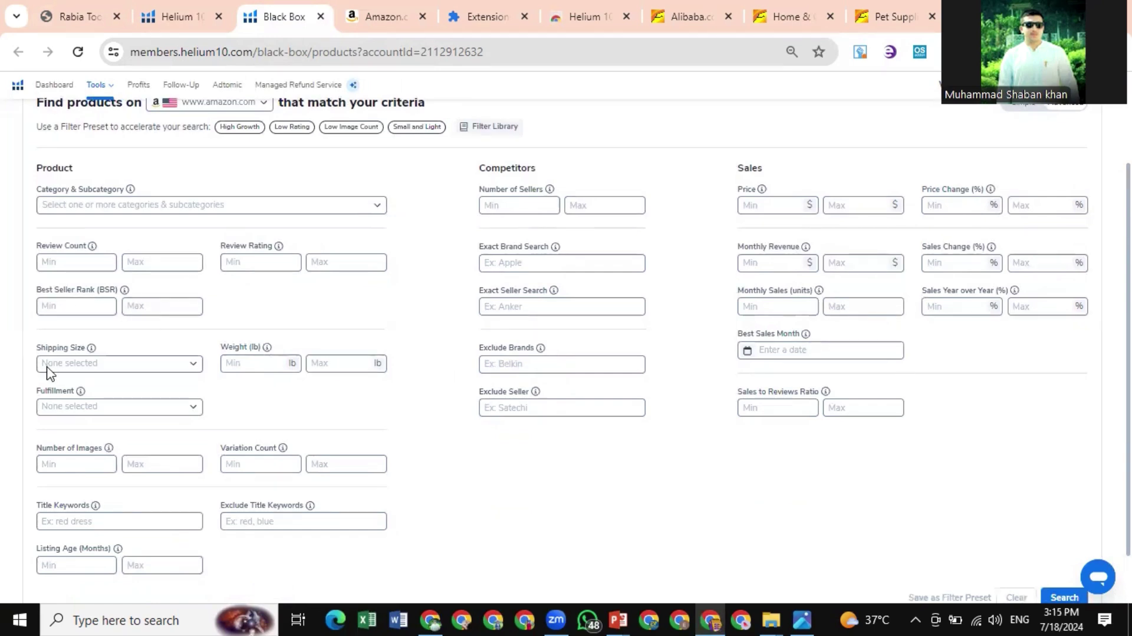
pyautogui.click(84, 366)
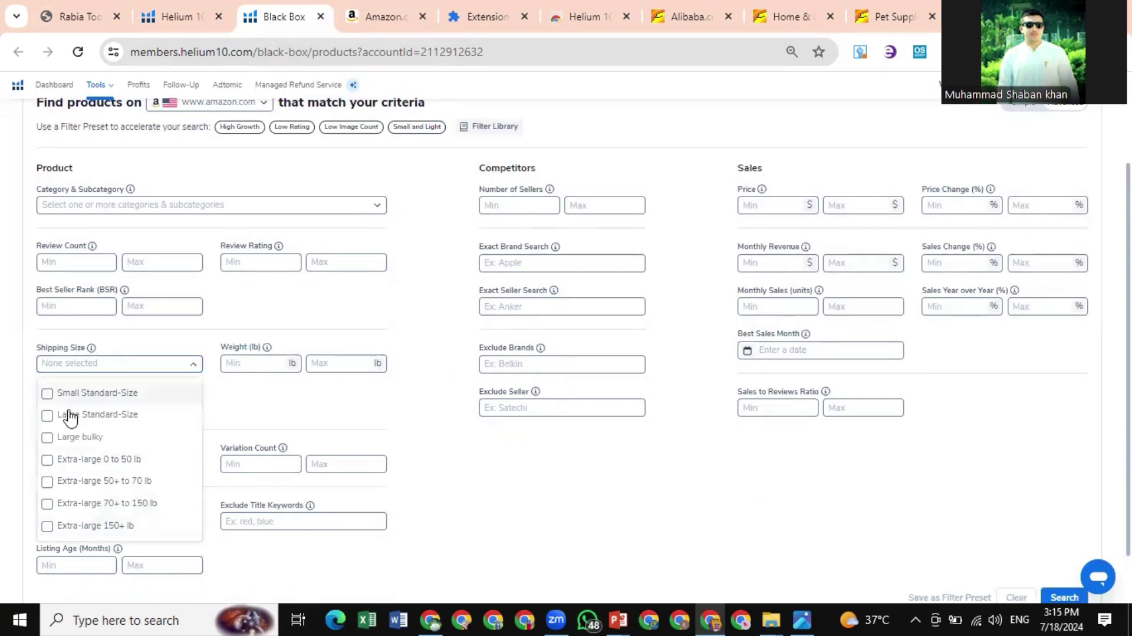
pyautogui.click(117, 364)
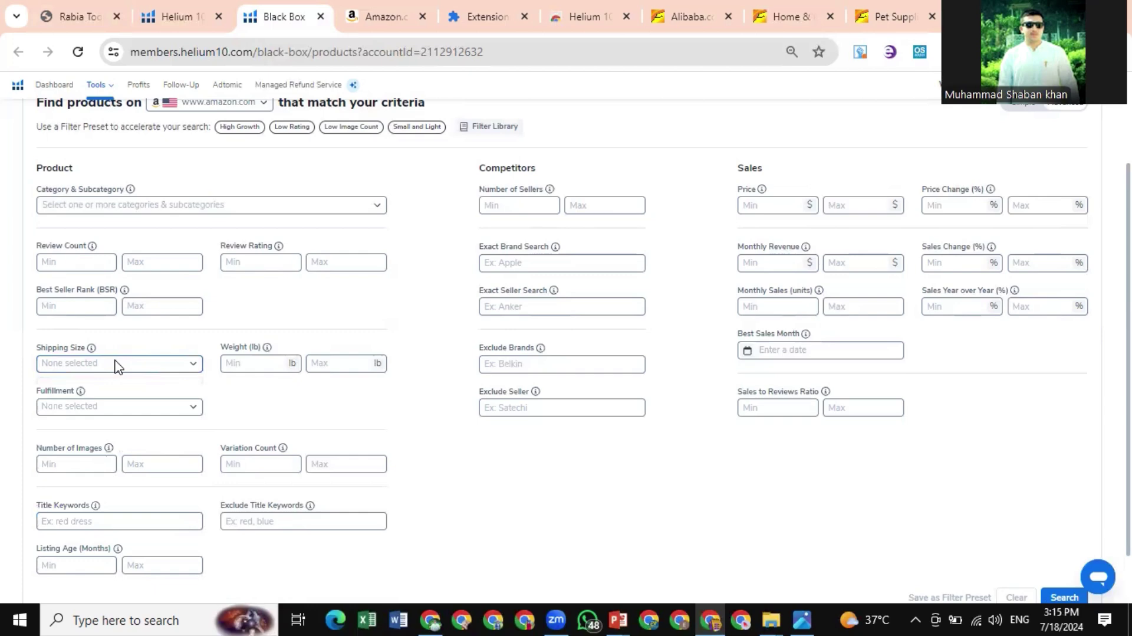
pyautogui.scroll(1, 396, 487)
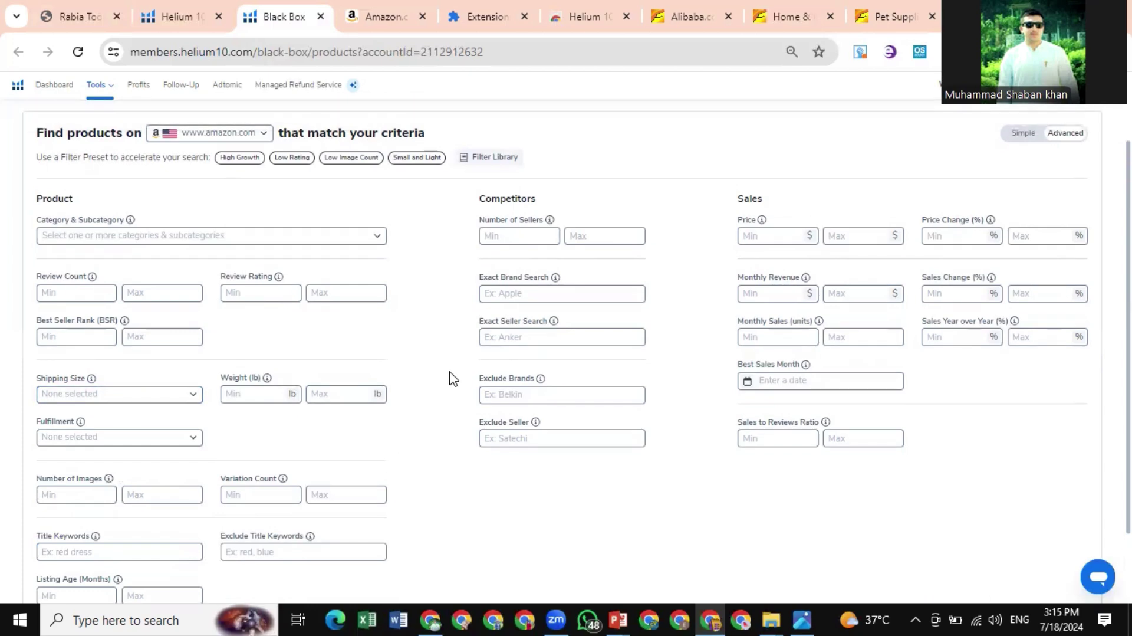
pyautogui.scroll(3, 451, 378)
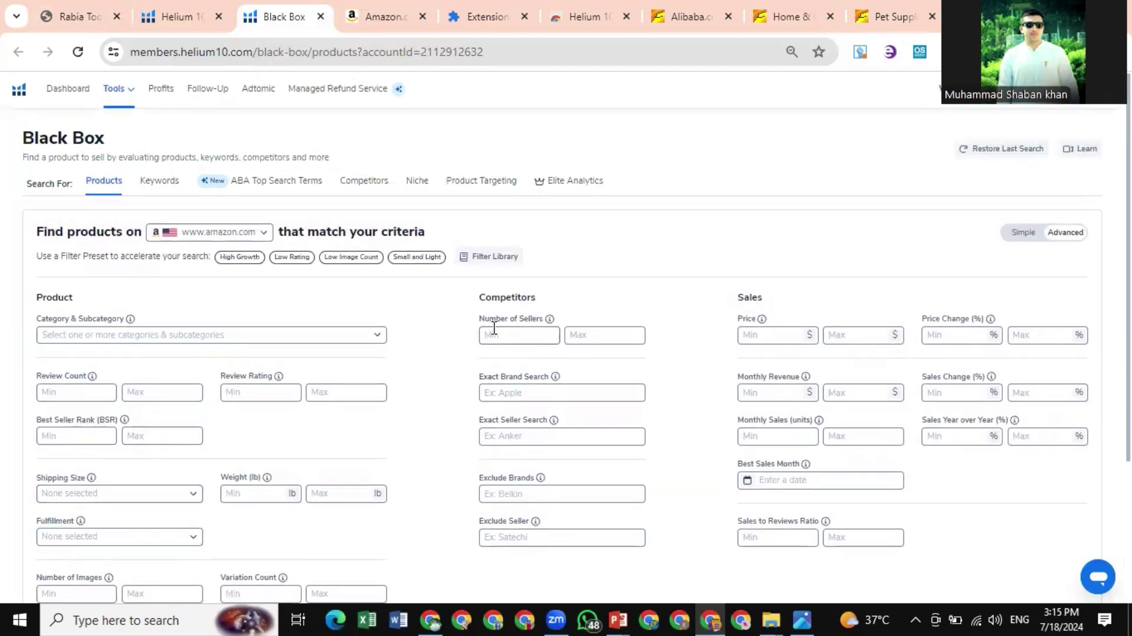
# Examine Black Box's Number of Sellers filter and the remaining filters, and consult the USA.jpg hunting criteria again
pyautogui.doubleClick(527, 319)
pyautogui.click(588, 316)
pyautogui.scroll(-1, 789, 448)
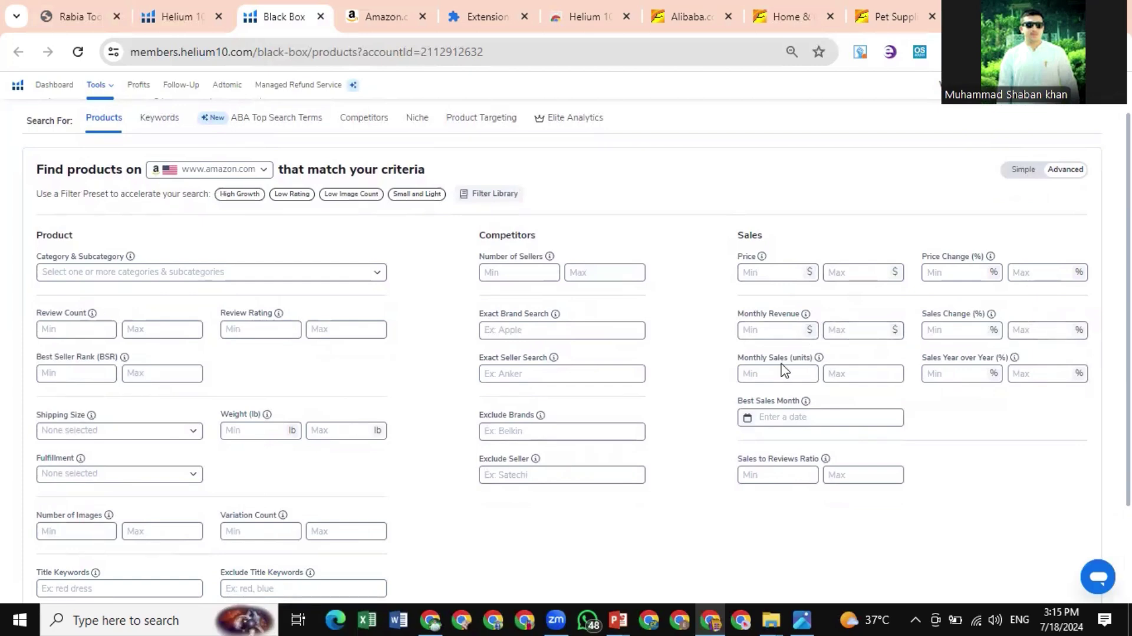
pyautogui.scroll(-3, 451, 478)
pyautogui.scroll(4, 451, 477)
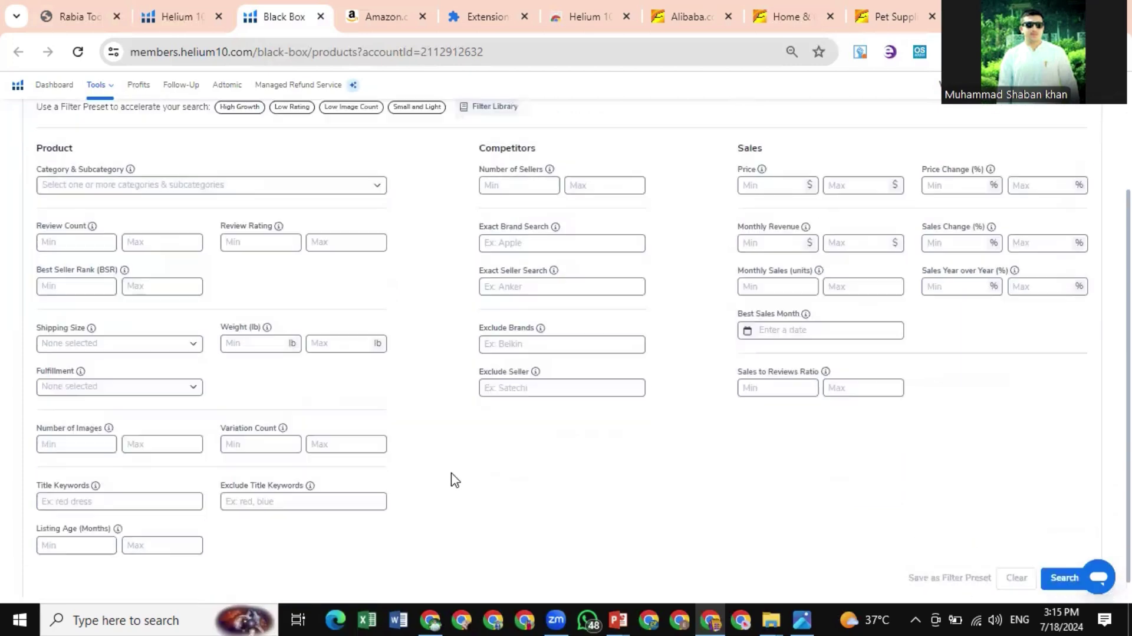
pyautogui.click(802, 617)
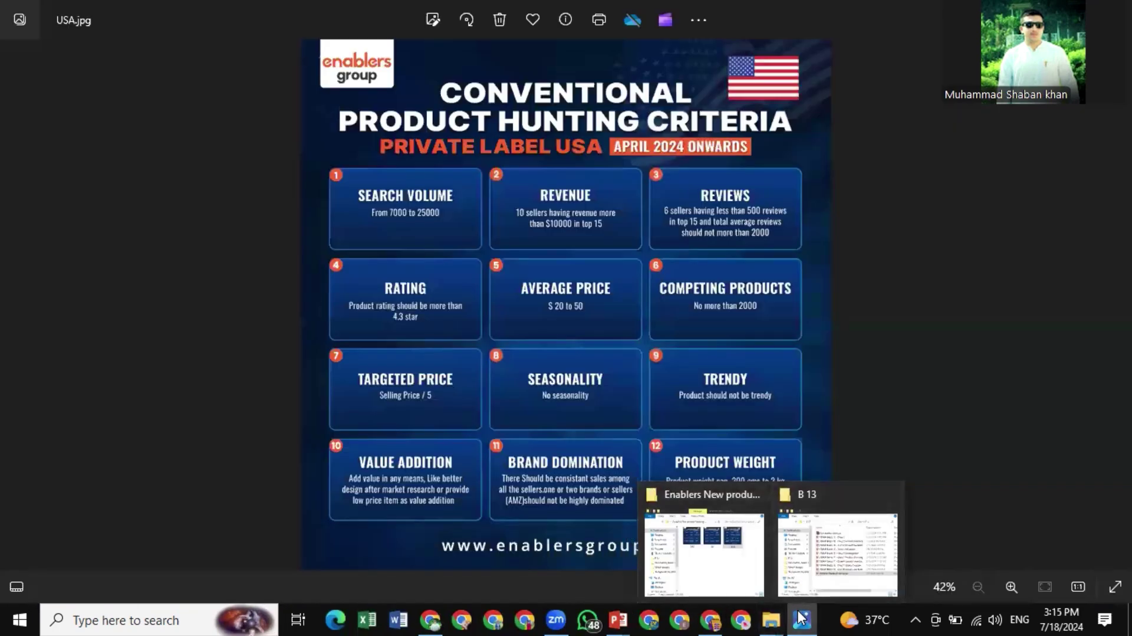
pyautogui.click(802, 617)
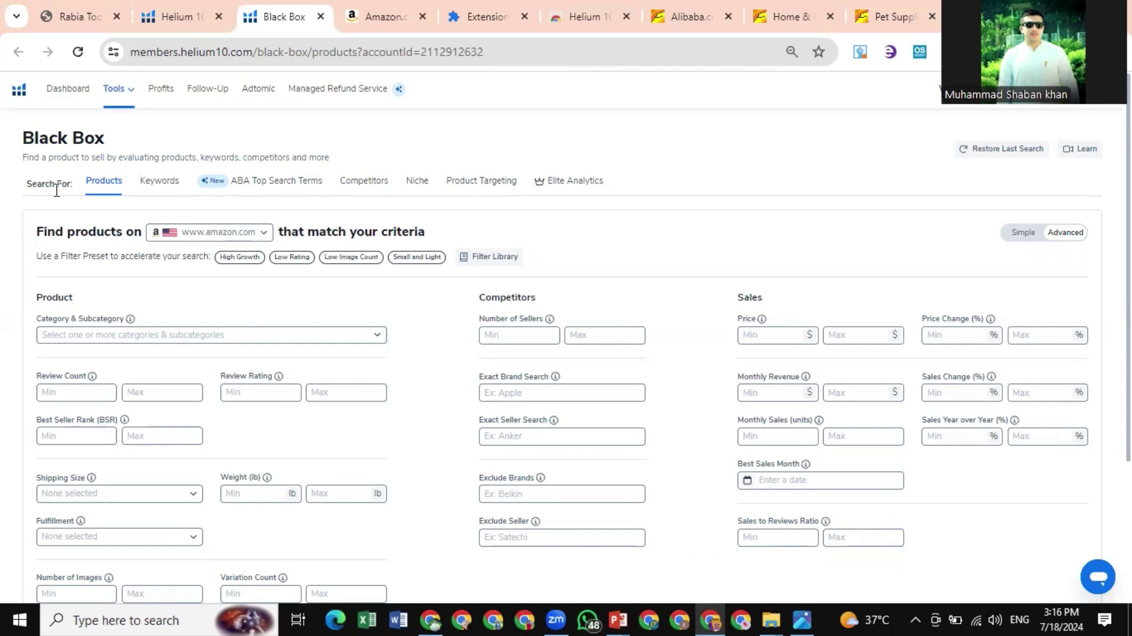
# Look through the Category & Subcategory choices in Black Box without selecting any
pyautogui.click(216, 336)
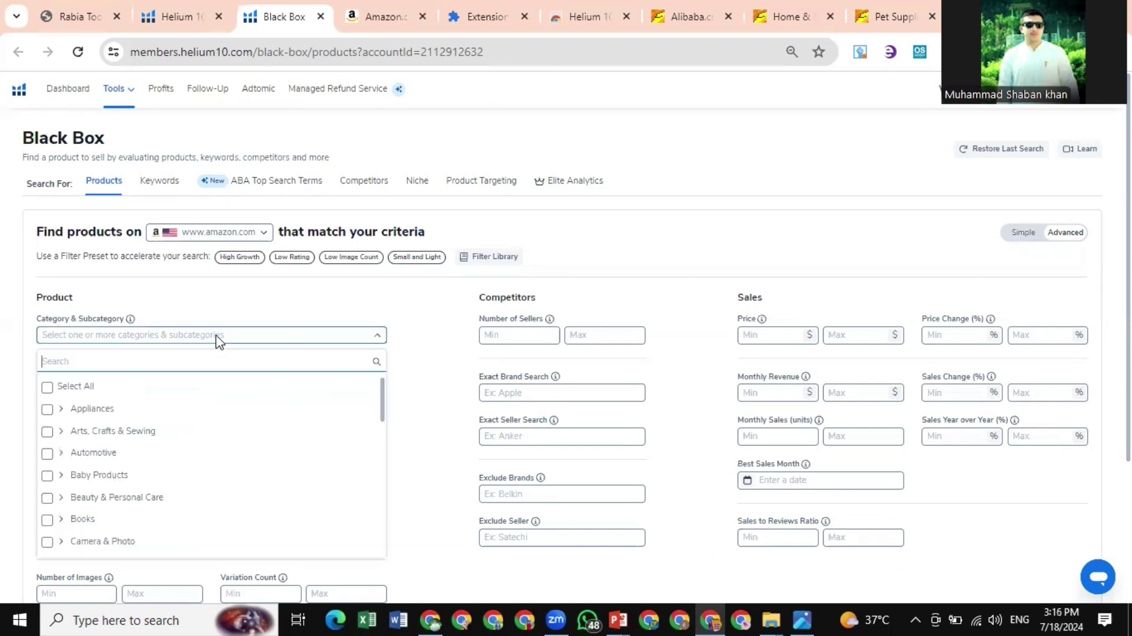
pyautogui.scroll(-1, 170, 424)
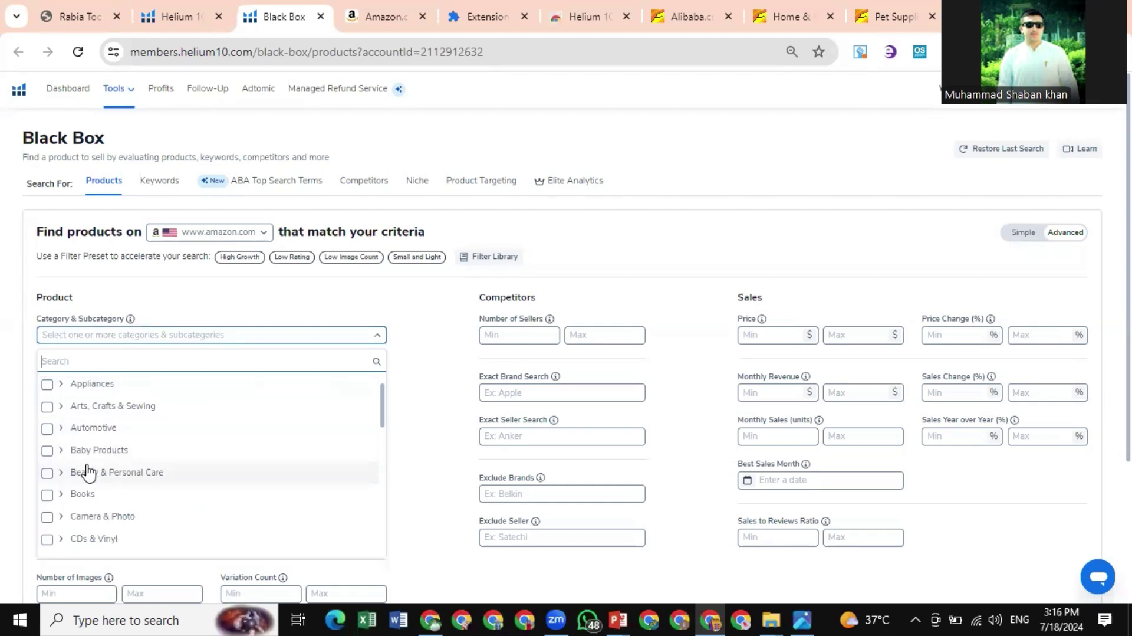
pyautogui.click(228, 339)
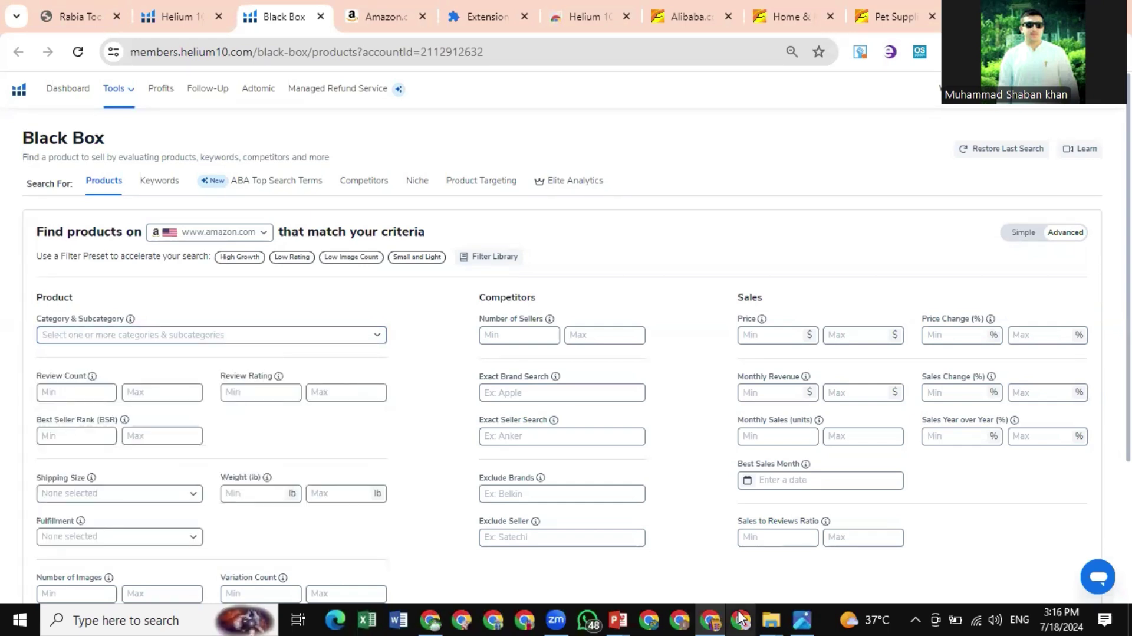
# Switch to the FBAM Batch 13 - Class 2 Product Research presentation in PowerPoint and show the List of Gated Categories slide
pyautogui.moveTo(619, 619)
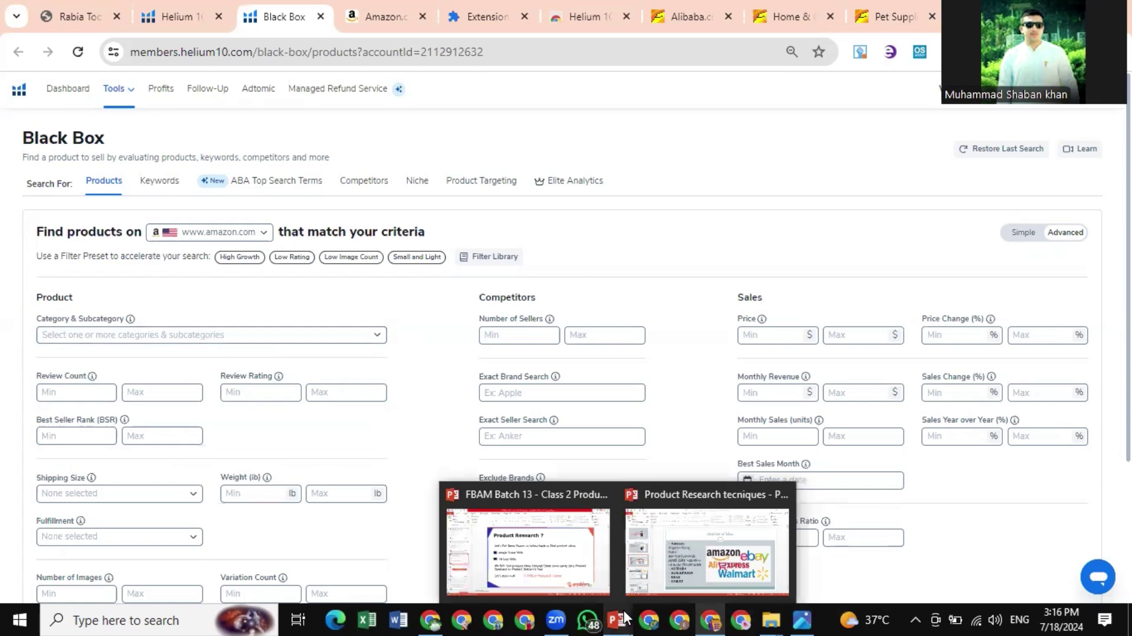
pyautogui.click(542, 548)
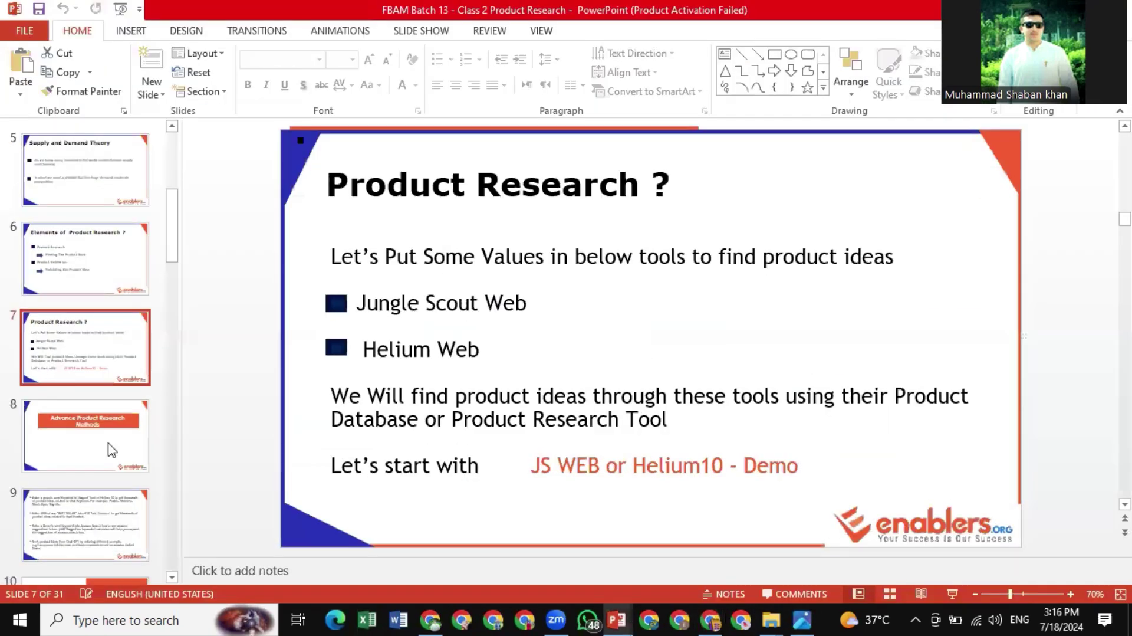
pyautogui.click(90, 500)
pyautogui.press('Down')
pyautogui.press('Down')
pyautogui.press('Down')
pyautogui.press('Down')
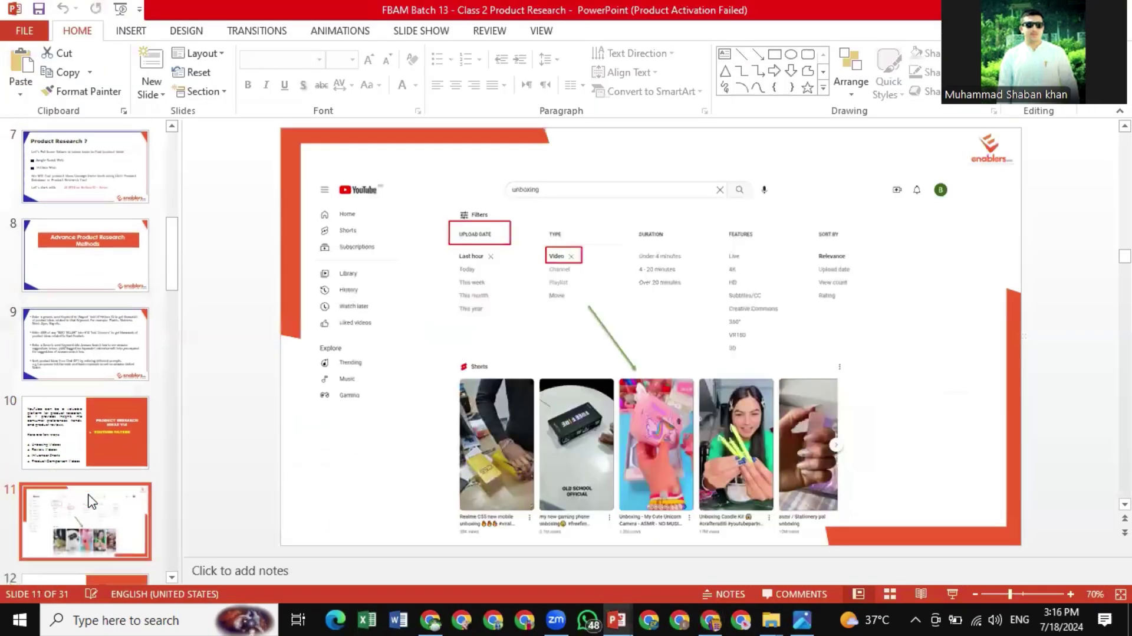
pyautogui.press('Down')
pyautogui.press('Down')
pyautogui.press('Down')
pyautogui.press('Down')
pyautogui.press('Down')
pyautogui.press('Down')
pyautogui.press('Down')
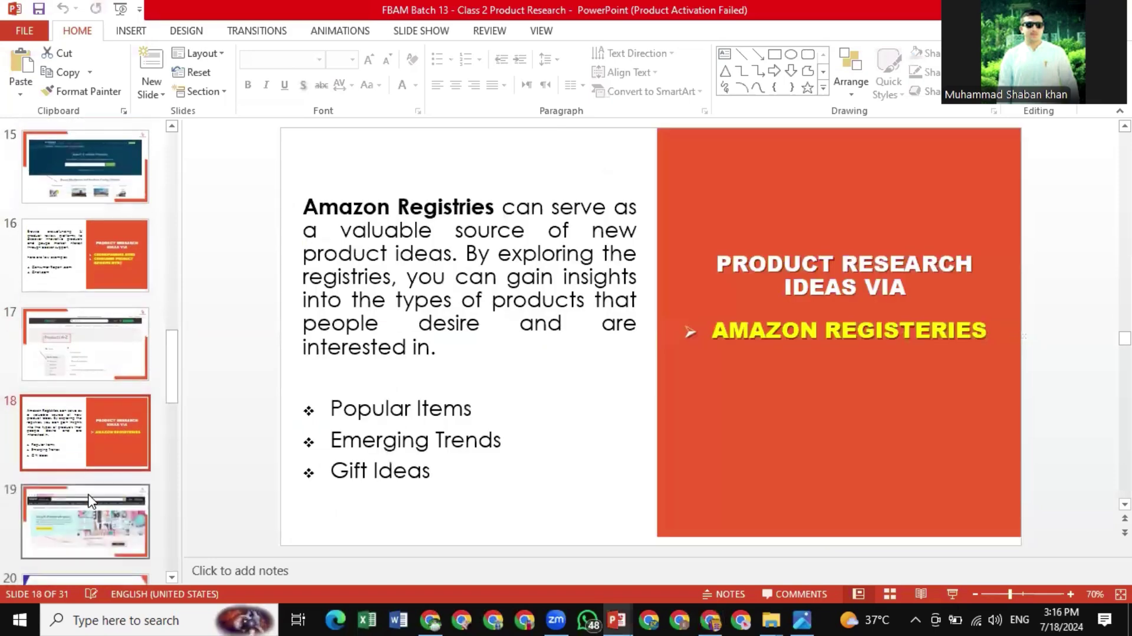
pyautogui.press('Down')
pyautogui.press('Down')
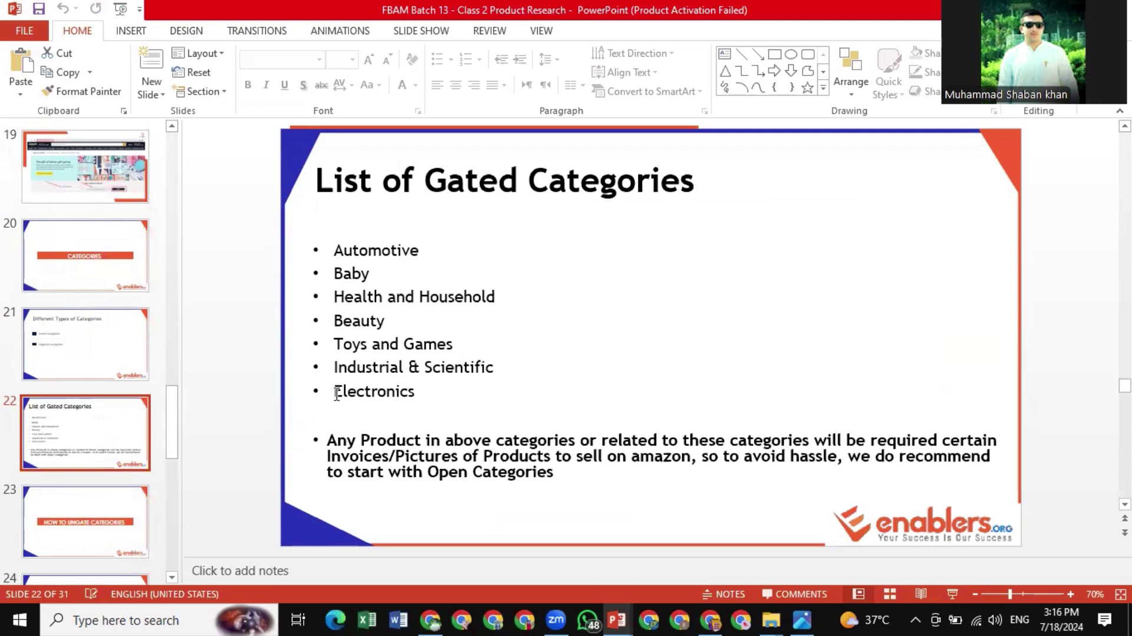
pyautogui.click(84, 521)
pyautogui.click(75, 449)
# Switch back to Black Box in Chrome and select the Home & Kitchen and Kitchen & Dining categories
pyautogui.click(711, 619)
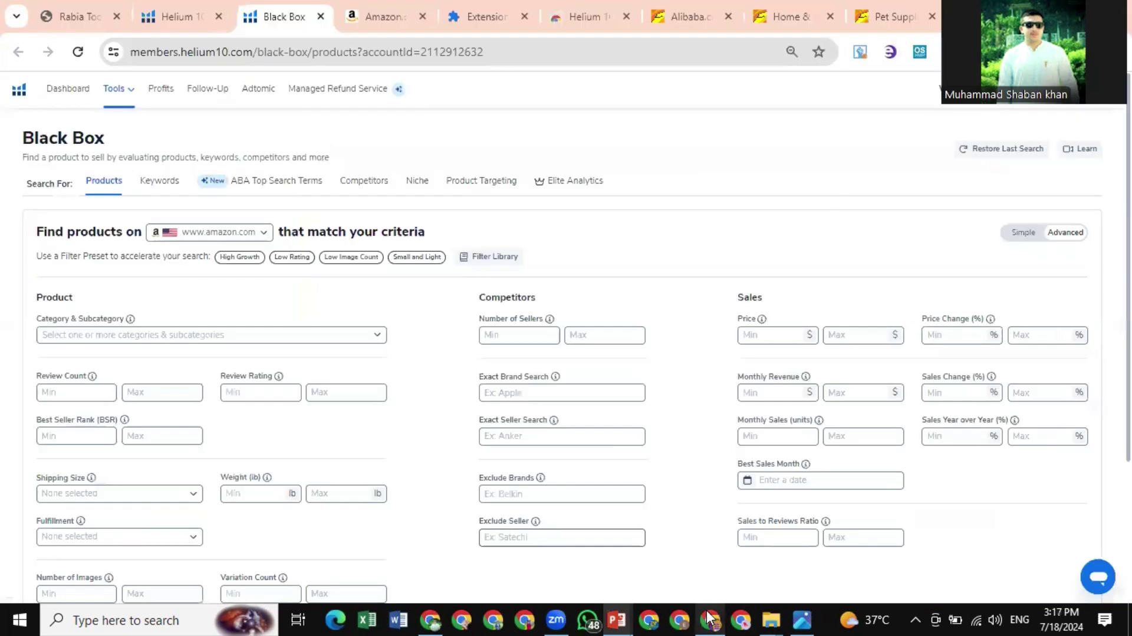
pyautogui.click(114, 335)
pyautogui.scroll(-1, 168, 438)
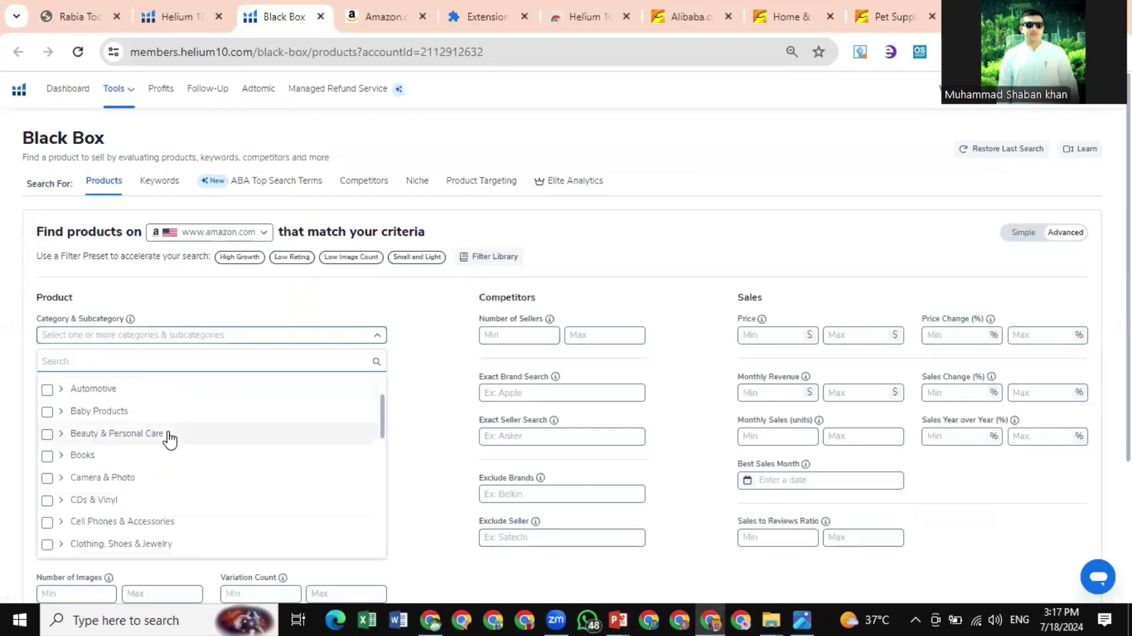
pyautogui.scroll(1, 109, 429)
pyautogui.scroll(-1, 109, 429)
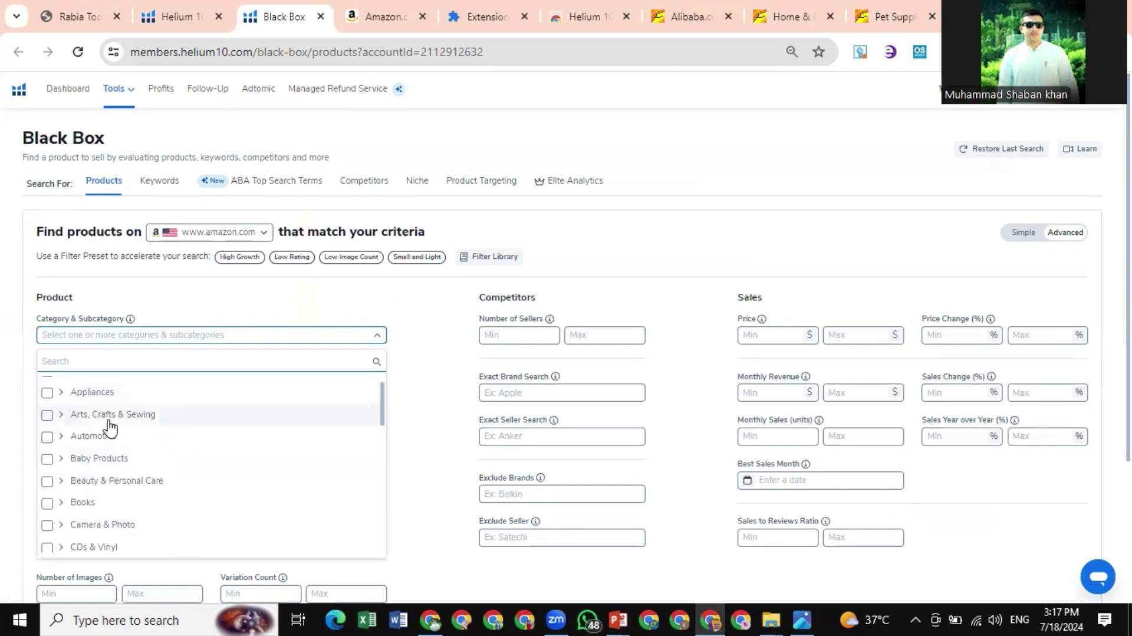
pyautogui.scroll(-3, 109, 429)
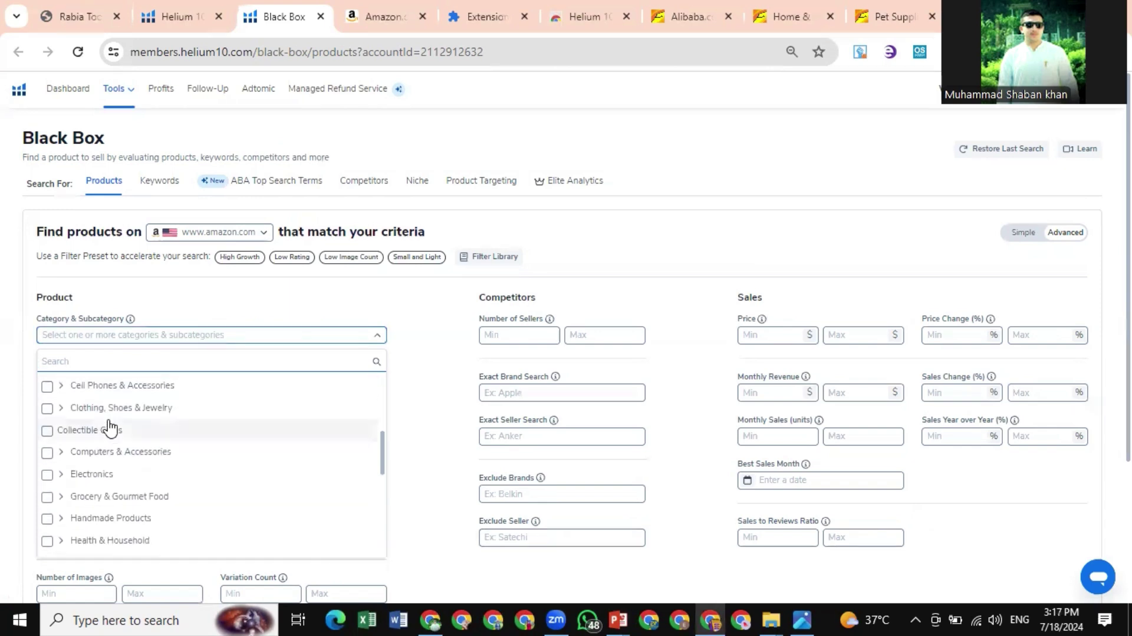
pyautogui.scroll(-1, 109, 429)
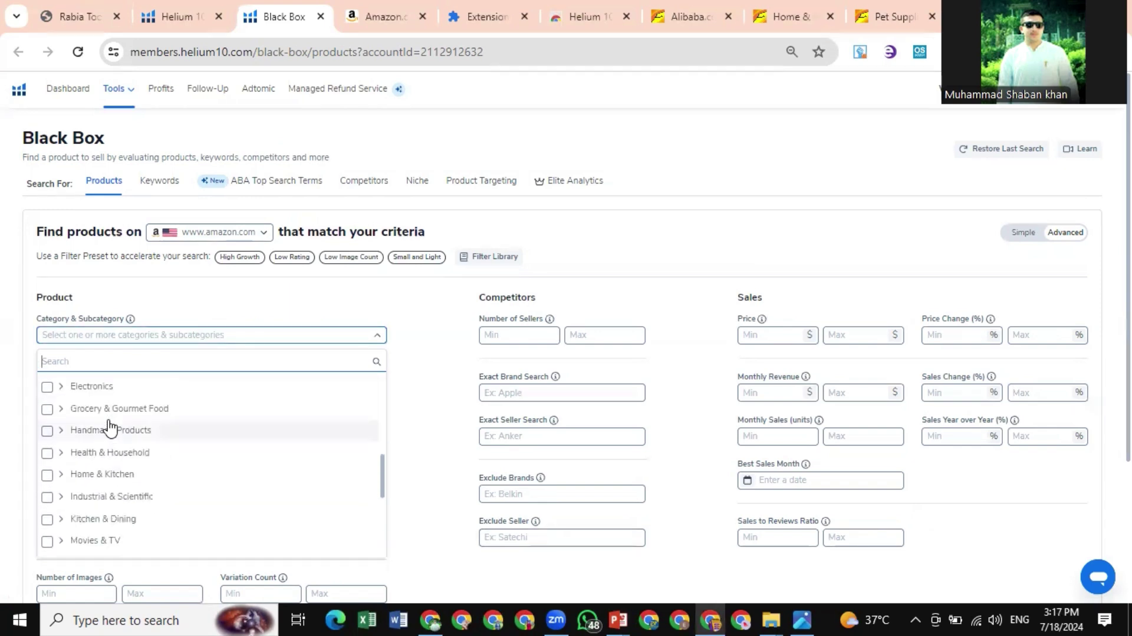
pyautogui.click(47, 476)
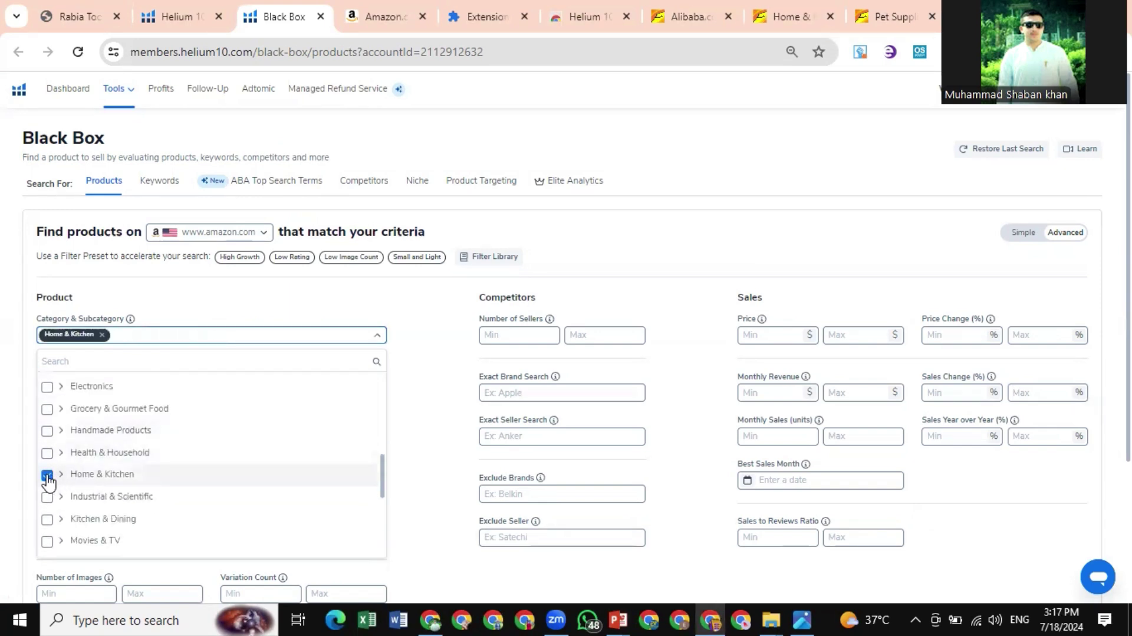
pyautogui.click(47, 520)
# Add the Office Products, Patio, Lawn & Garden and Pet Supplies categories to the Black Box product filter
pyautogui.scroll(-2, 50, 525)
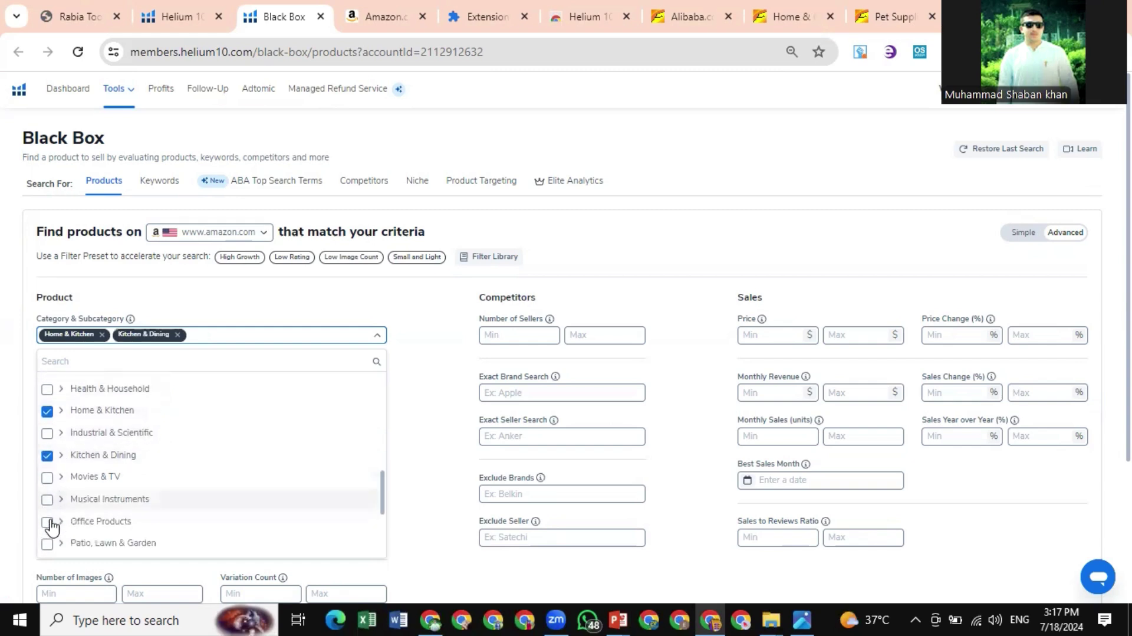
pyautogui.scroll(-1, 52, 525)
pyautogui.click(47, 502)
pyautogui.scroll(-1, 47, 506)
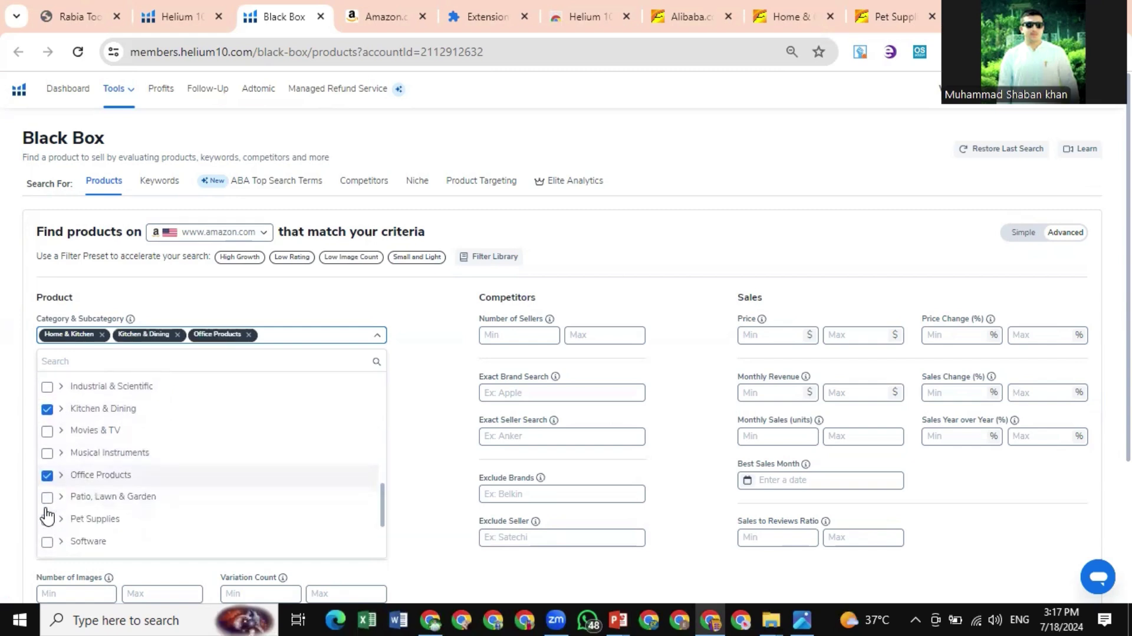
pyautogui.click(47, 500)
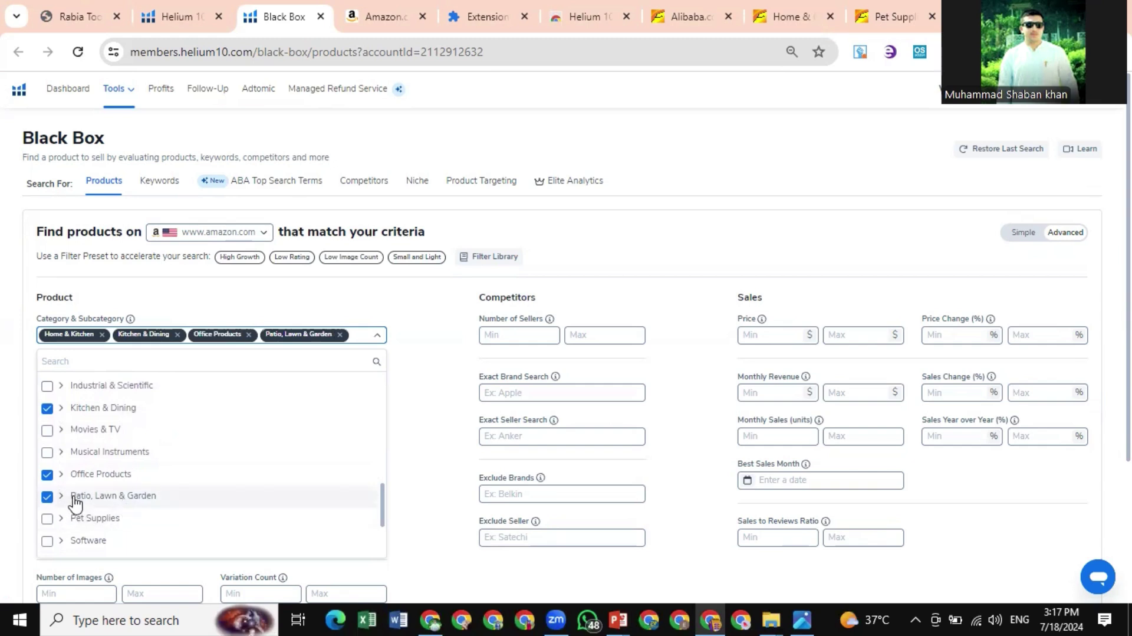
pyautogui.click(47, 519)
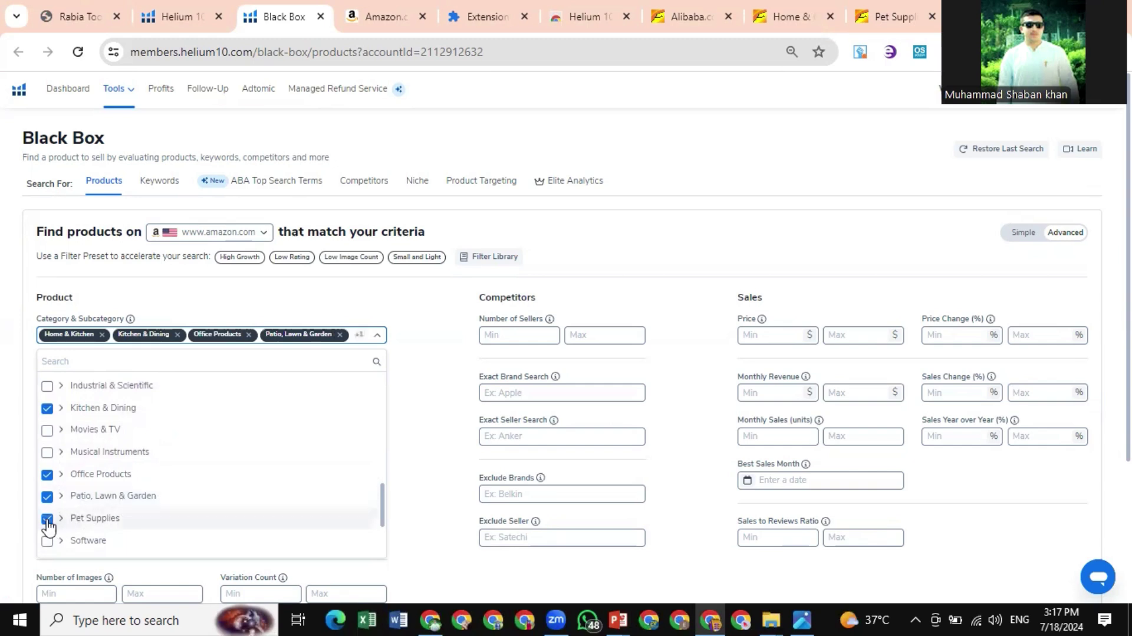
# Add the Sports & Outdoors and Toys & Games categories to the product filter
pyautogui.scroll(-1, 48, 520)
pyautogui.scroll(-1, 48, 525)
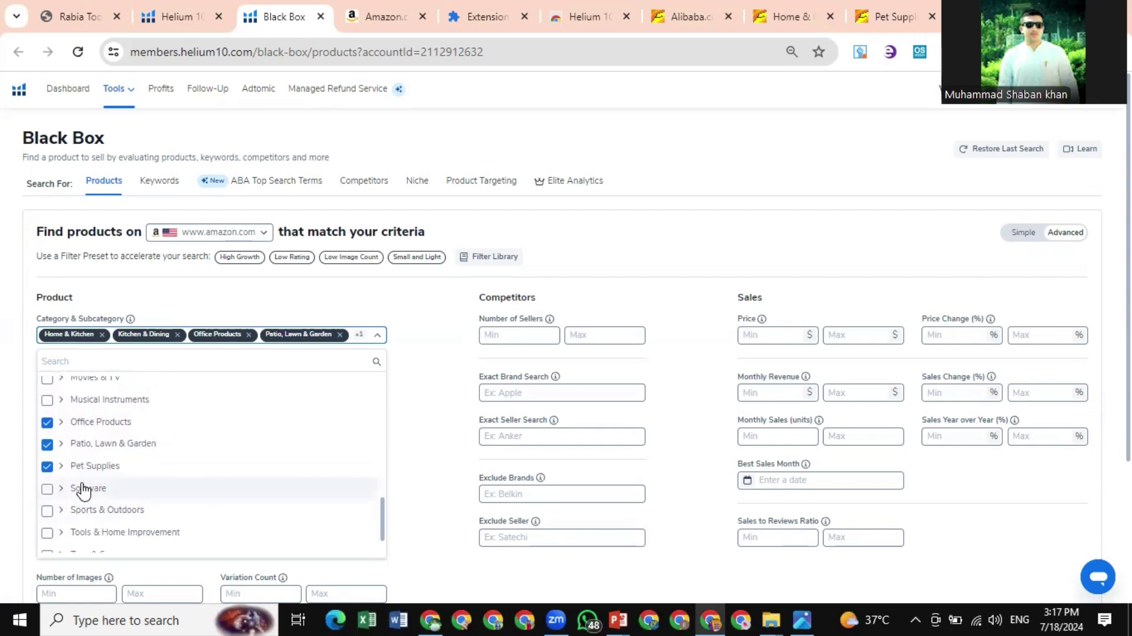
pyautogui.scroll(-2, 111, 478)
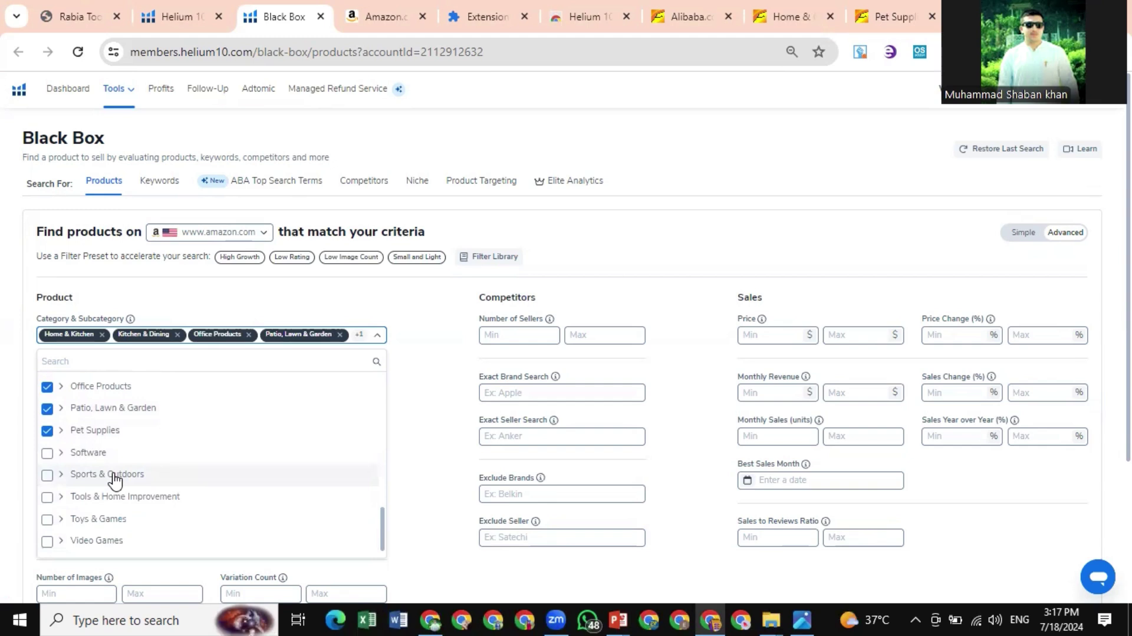
pyautogui.click(48, 475)
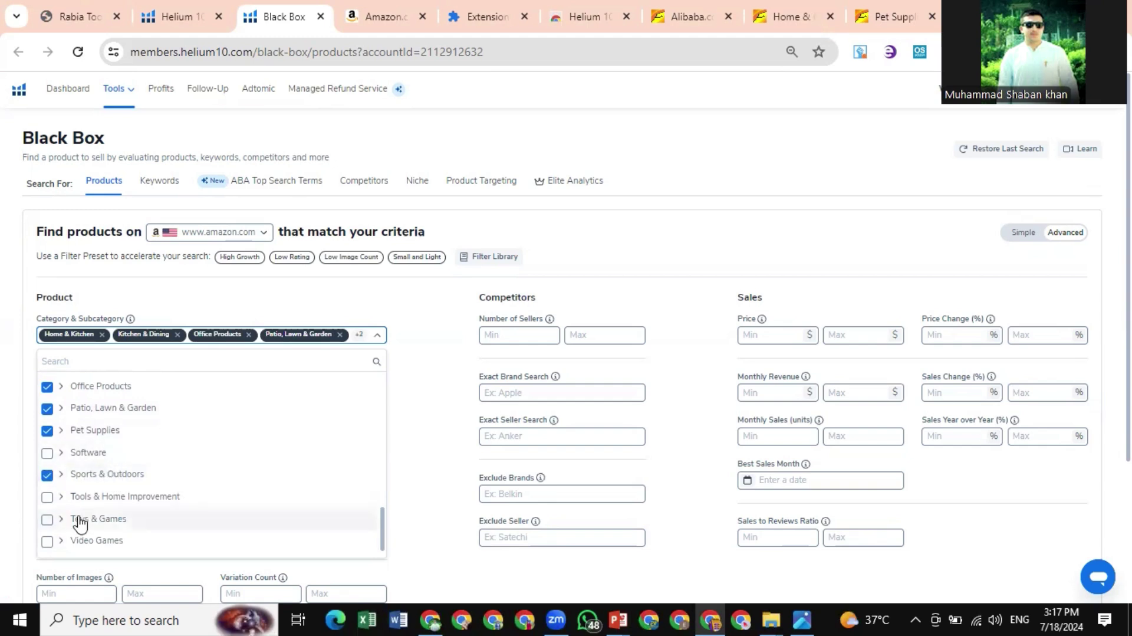
pyautogui.click(47, 520)
# Recheck the category list, add Industrial & Scientific and Tools & Home Improvement, and close the list
pyautogui.scroll(3, 59, 513)
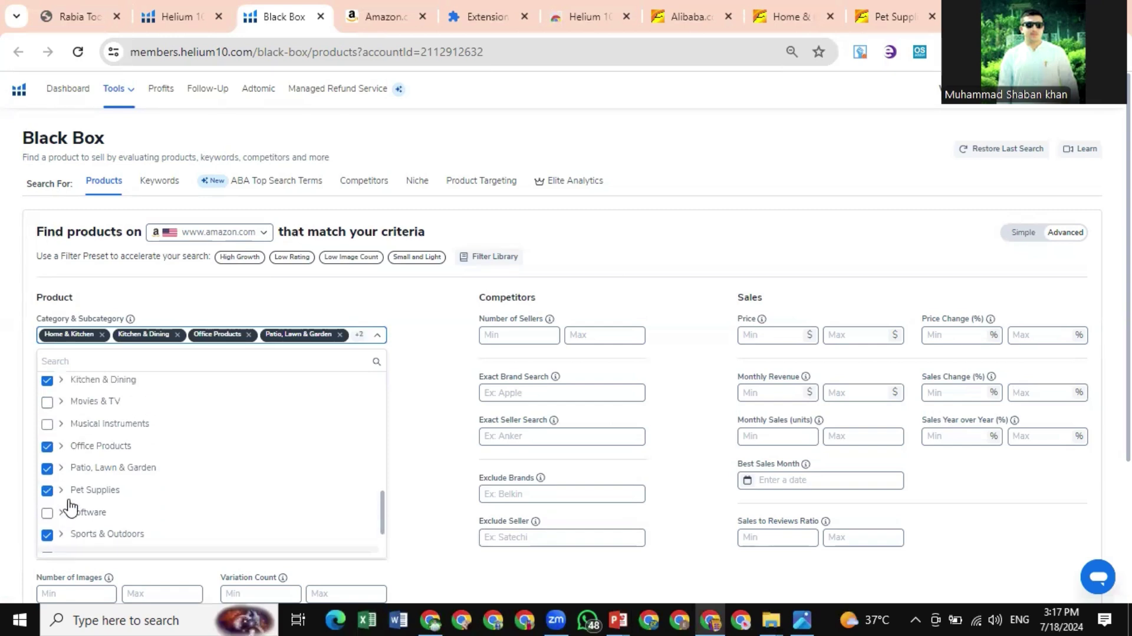
pyautogui.scroll(5, 70, 506)
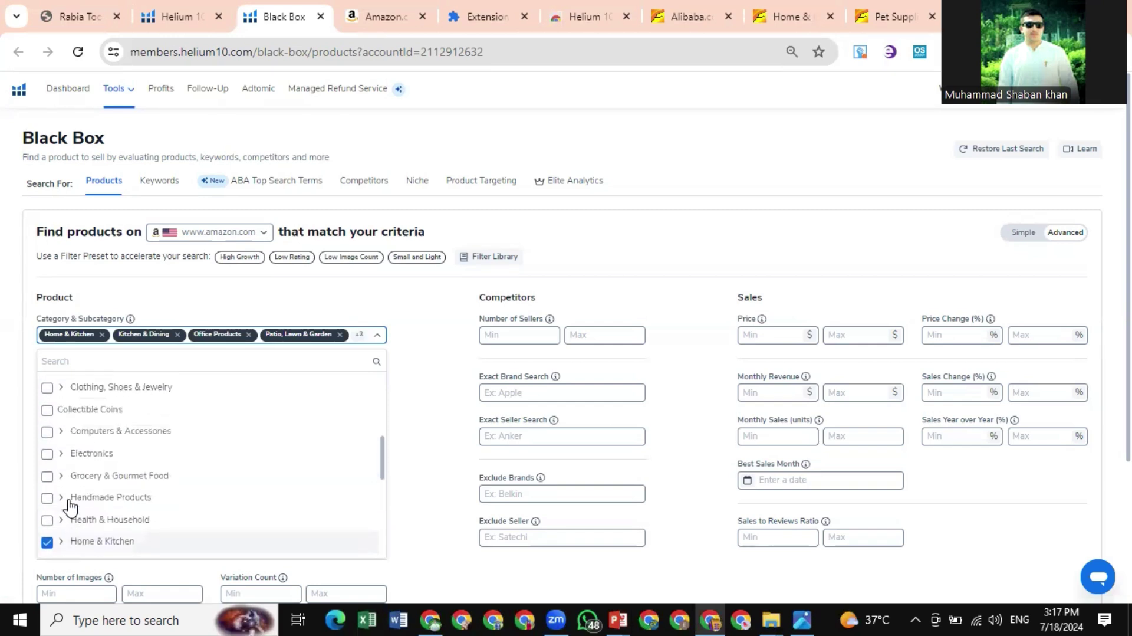
pyautogui.scroll(6, 70, 506)
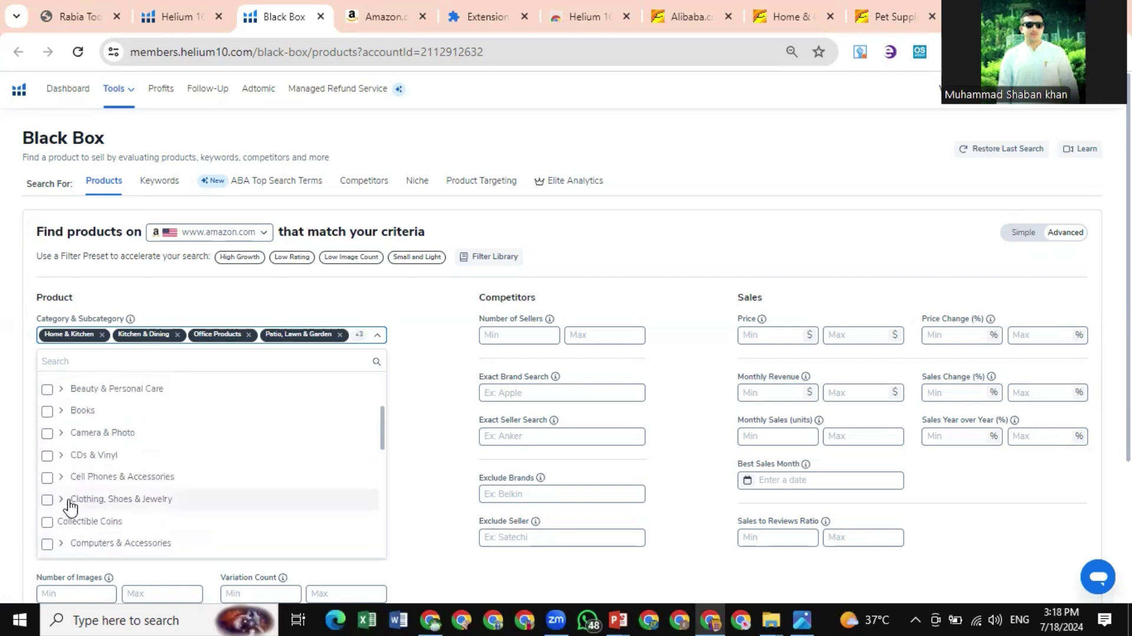
pyautogui.scroll(1, 69, 506)
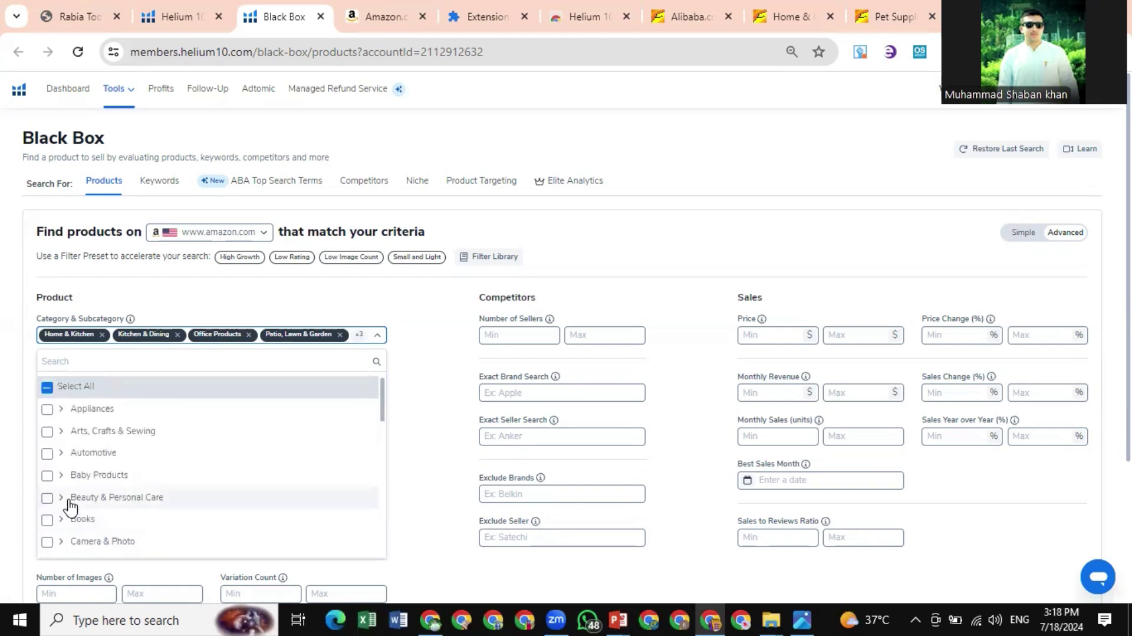
pyautogui.scroll(-3, 55, 439)
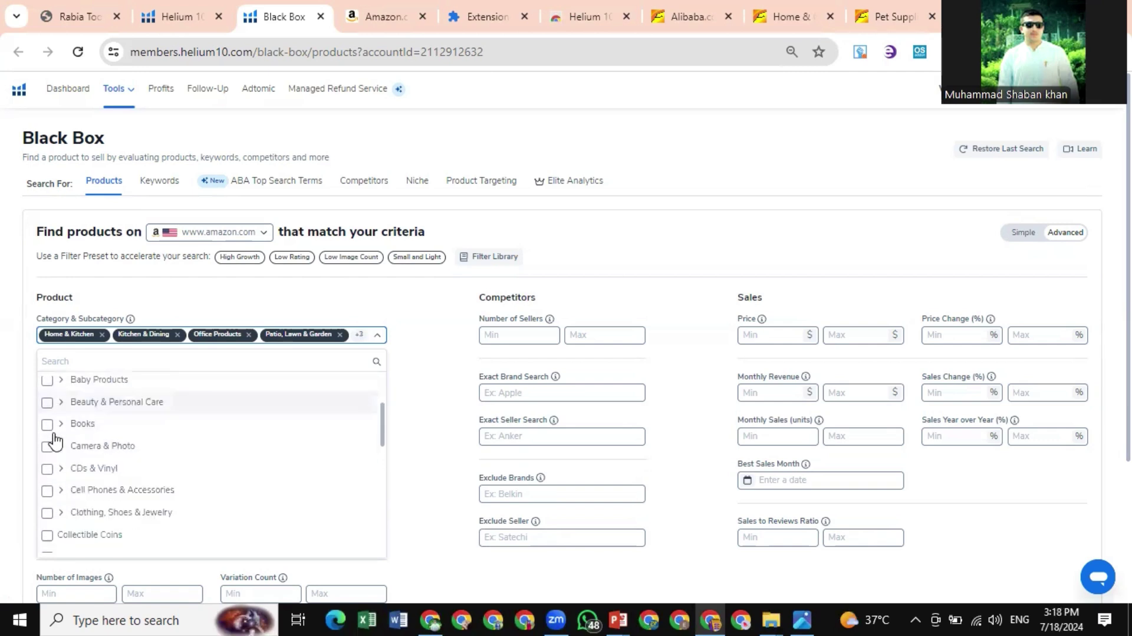
pyautogui.scroll(-8, 55, 439)
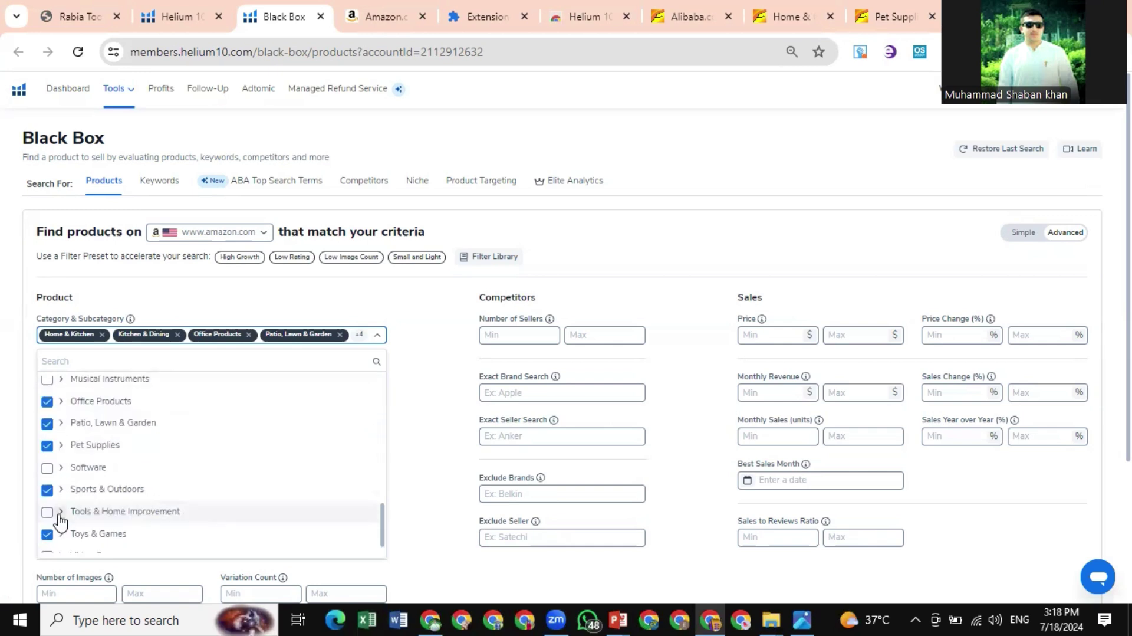
pyautogui.click(48, 513)
pyautogui.scroll(-1, 148, 522)
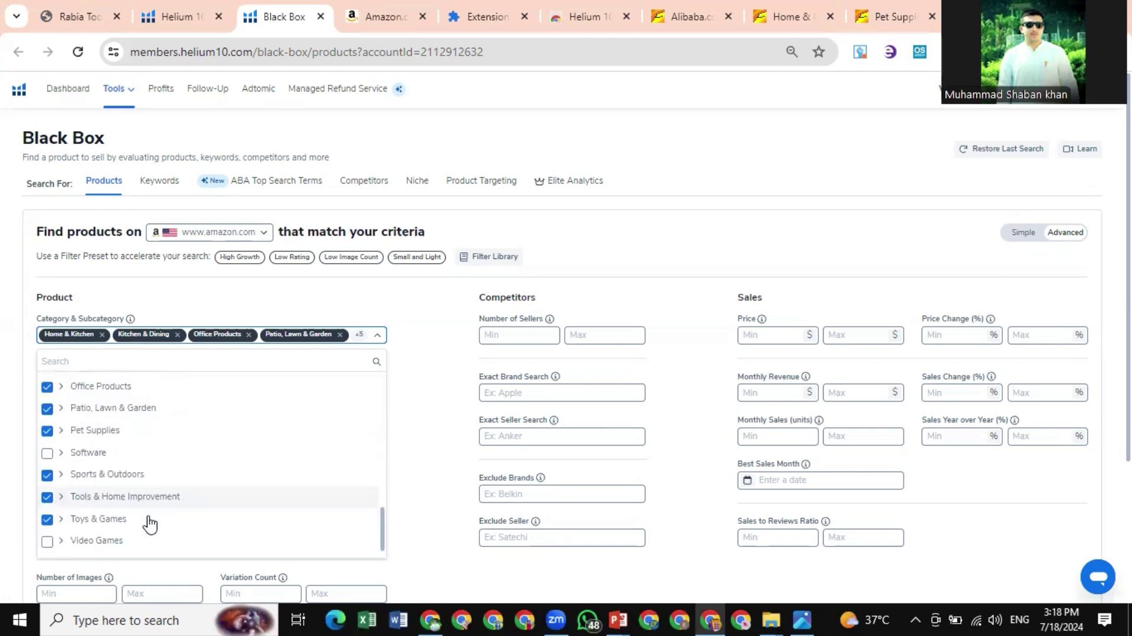
pyautogui.click(379, 337)
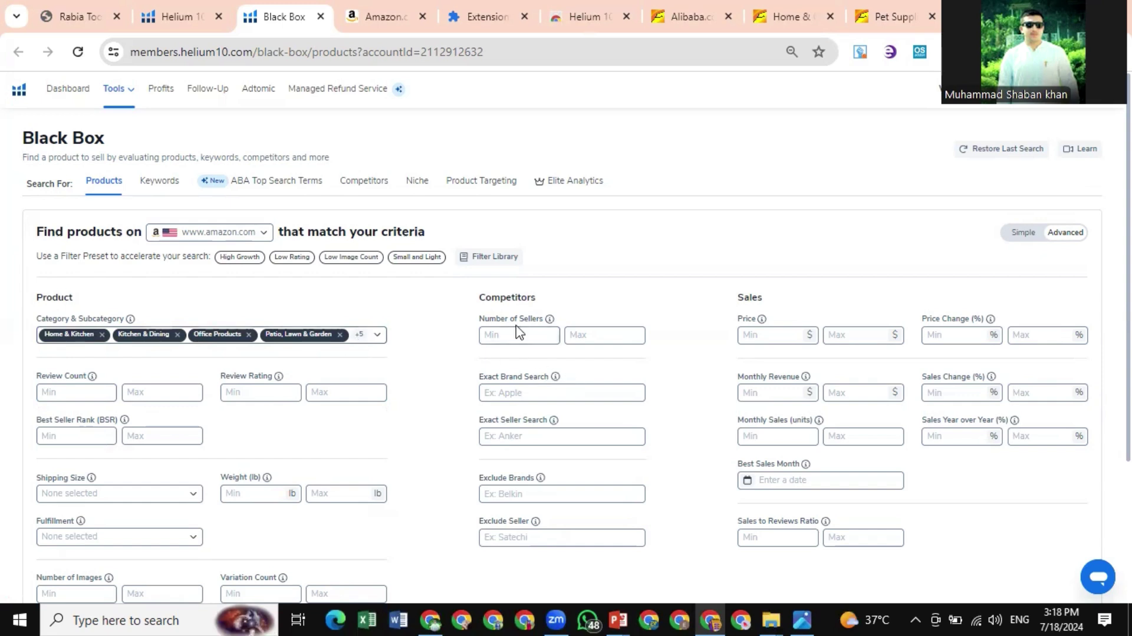
# Limit the search to at most 3000 sellers, a maximum price of $50 and a minimum monthly revenue of $5000
pyautogui.click(598, 340)
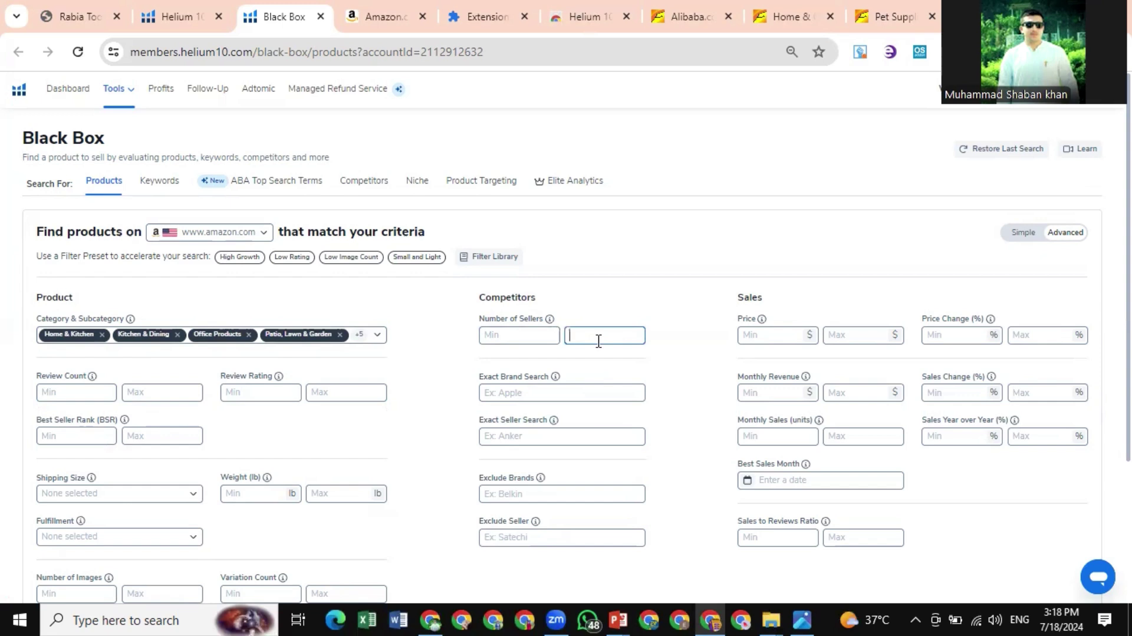
pyautogui.write('3000')
pyautogui.click(840, 334)
pyautogui.write('50')
pyautogui.click(767, 397)
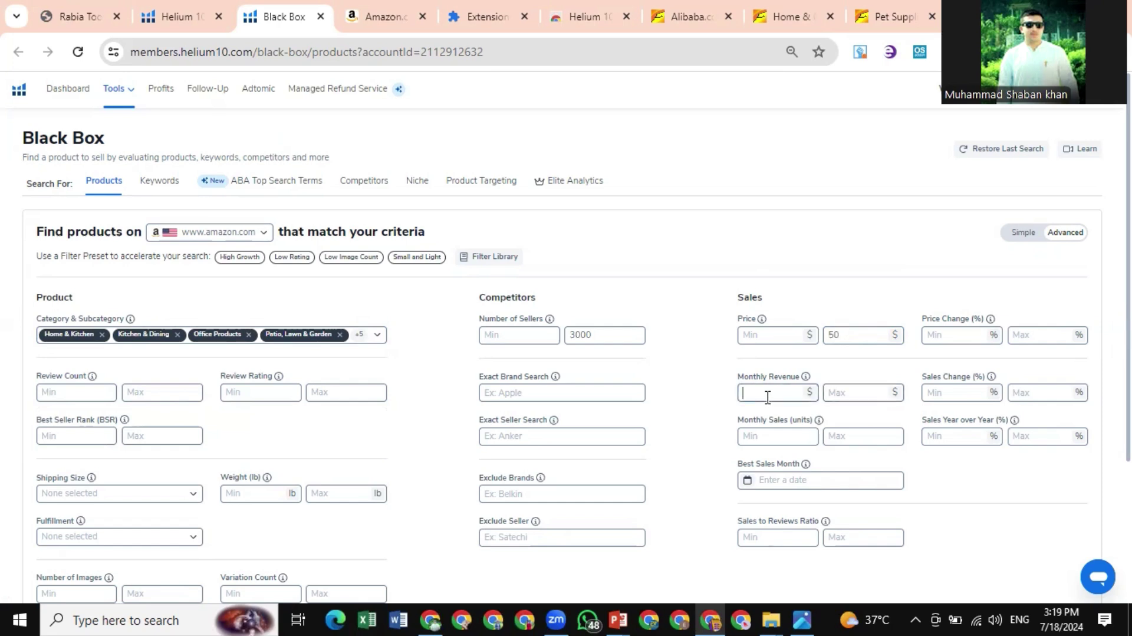
pyautogui.write('5000')
# Set the maximum review count to 3000
pyautogui.click(71, 392)
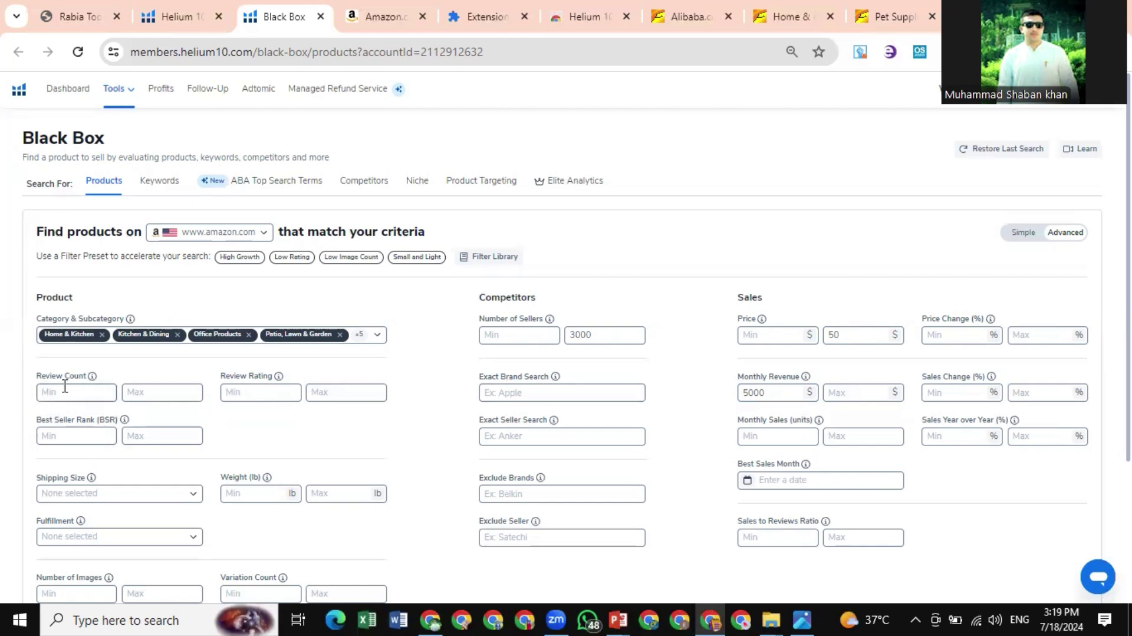
pyautogui.click(164, 398)
pyautogui.write('3000')
pyautogui.click(252, 438)
# Examine the Best Seller Rank explanation, the Fulfillment options and the remaining Black Box filters without setting any of them
pyautogui.scroll(-2, 250, 436)
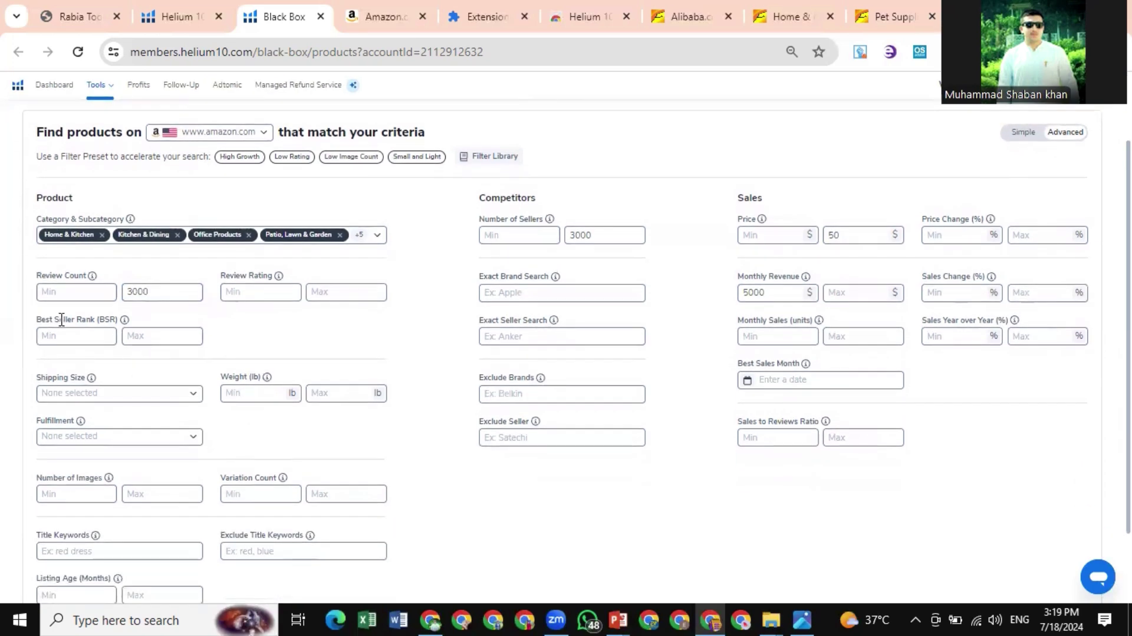
pyautogui.moveTo(124, 321)
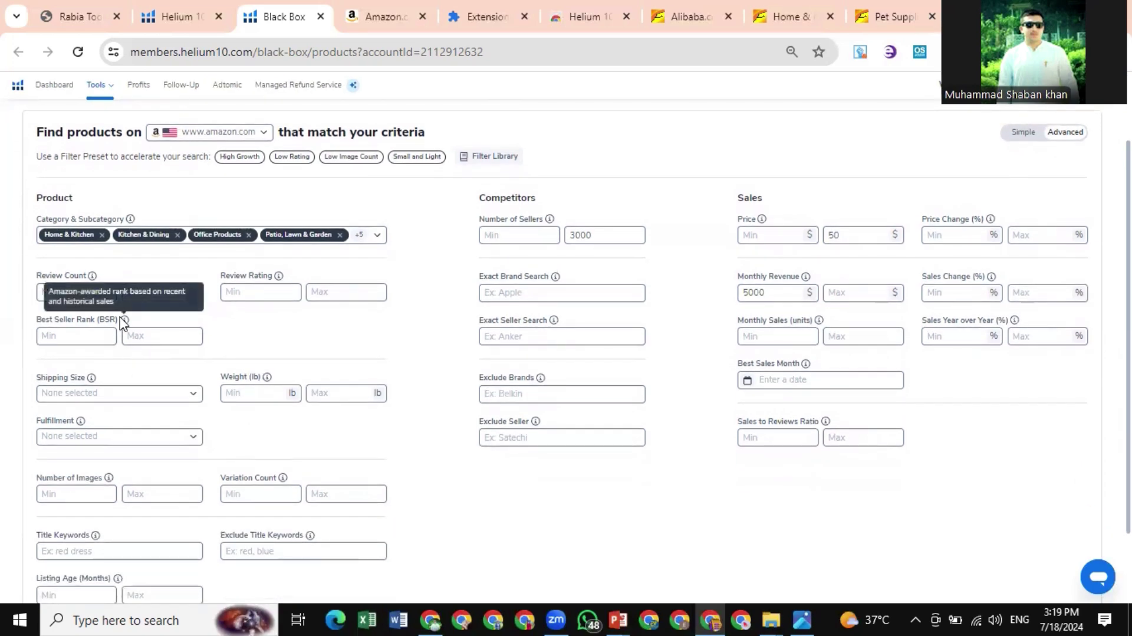
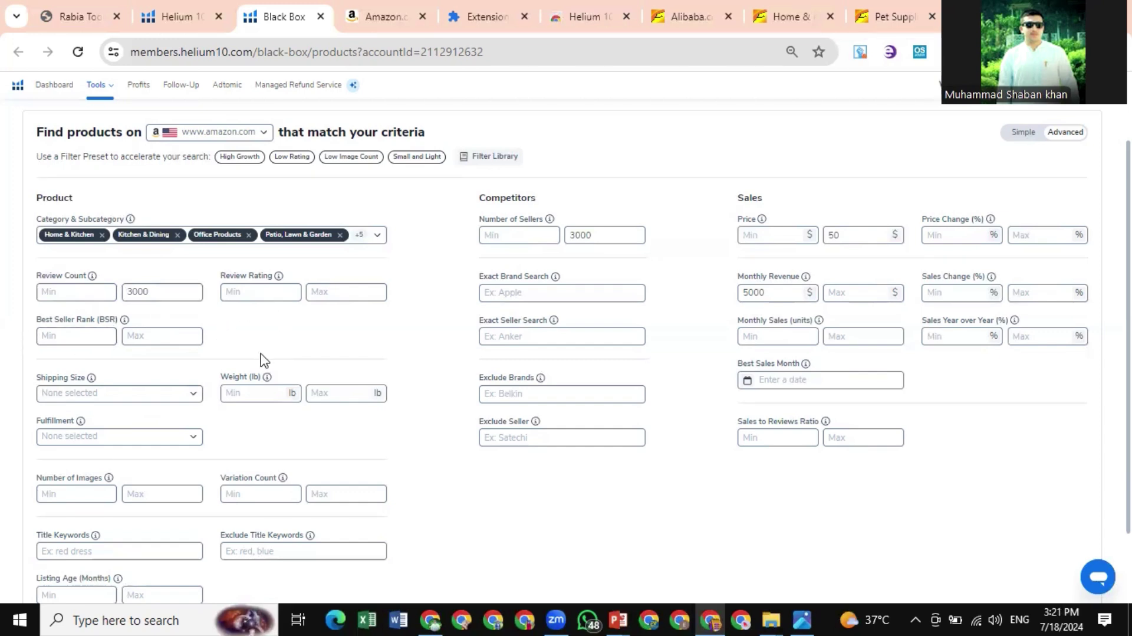
pyautogui.scroll(-1, 262, 359)
pyautogui.scroll(-1, 260, 361)
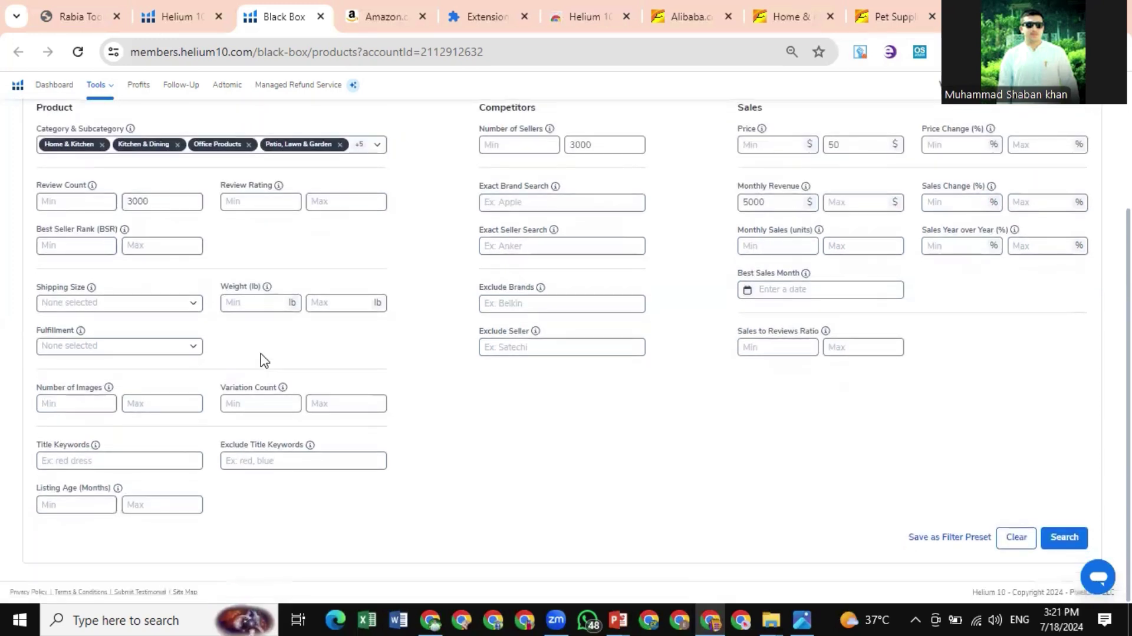
pyautogui.click(65, 347)
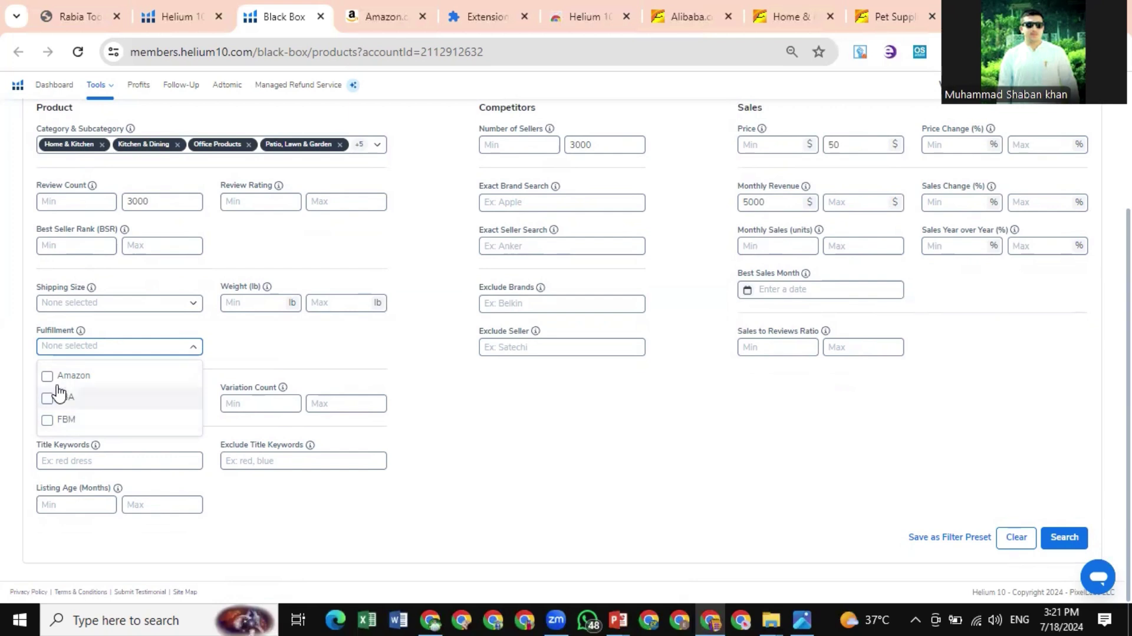
pyautogui.click(135, 346)
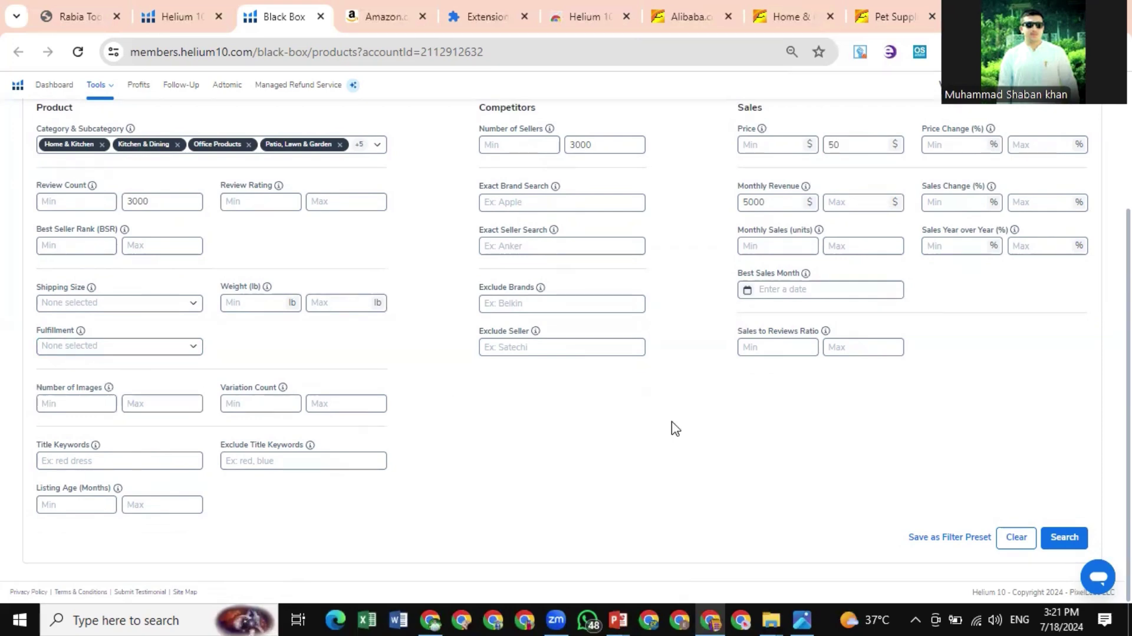
pyautogui.scroll(3, 673, 427)
pyautogui.scroll(-2, 676, 427)
pyautogui.scroll(2, 676, 428)
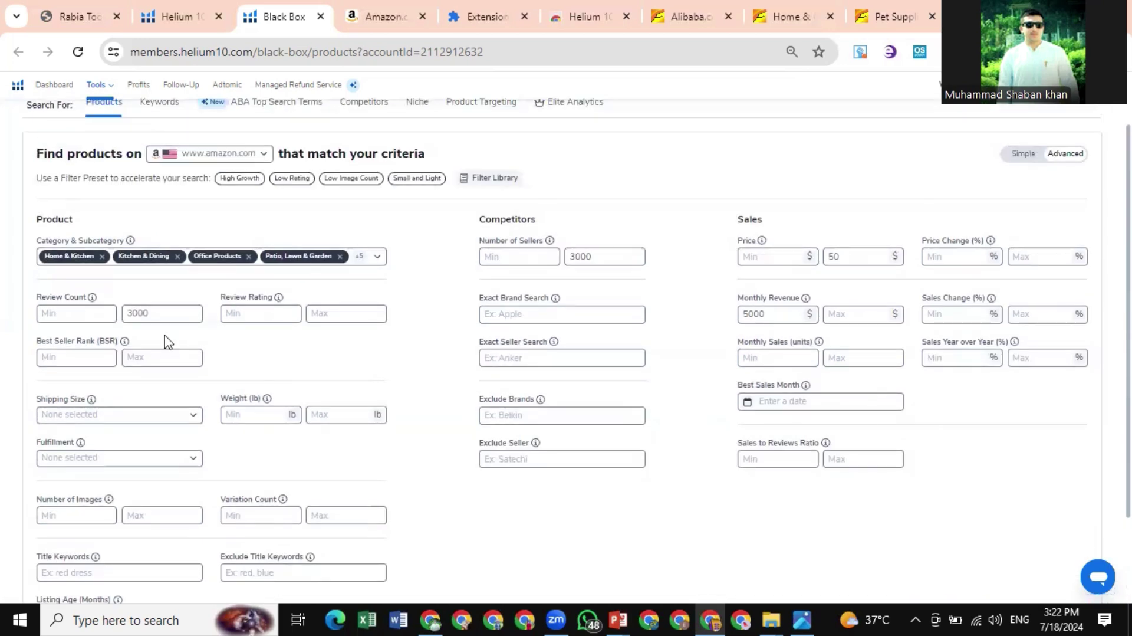
pyautogui.scroll(-1, 452, 454)
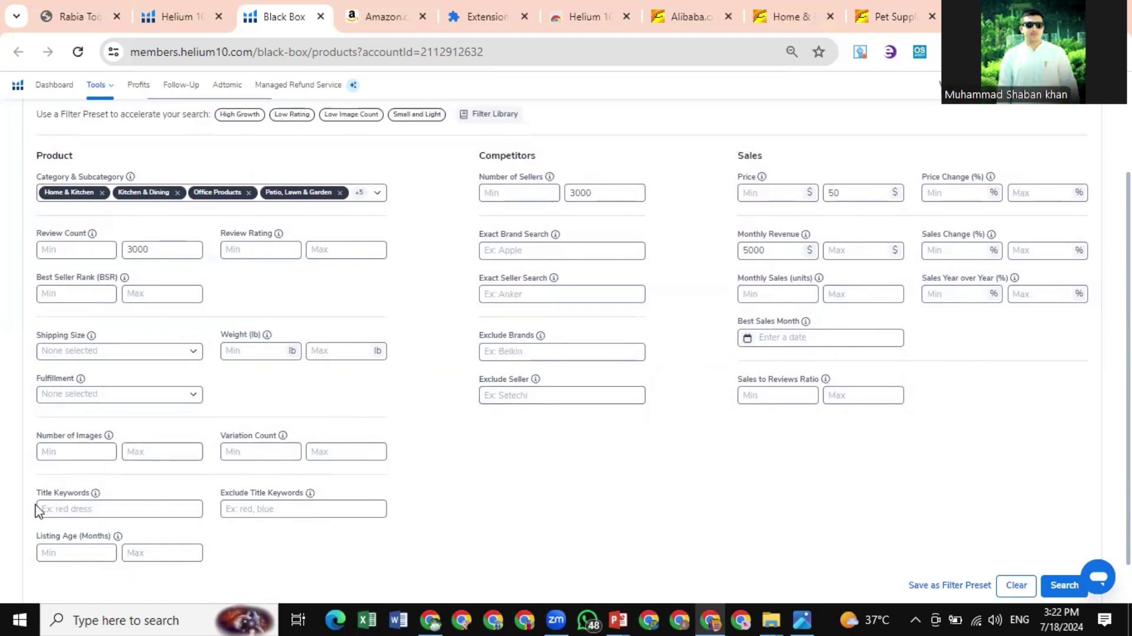
# Run the Black Box product search with the chosen filters and look over the resulting product list
pyautogui.scroll(-1, 436, 489)
pyautogui.click(1064, 536)
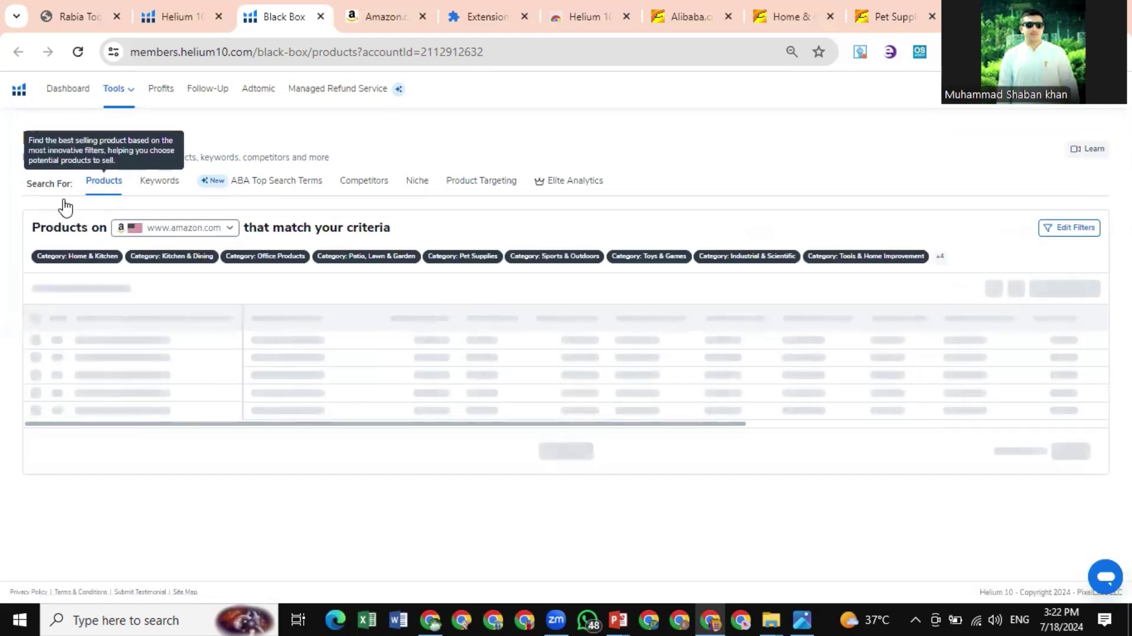
pyautogui.scroll(-5, 170, 401)
pyautogui.scroll(4, 169, 400)
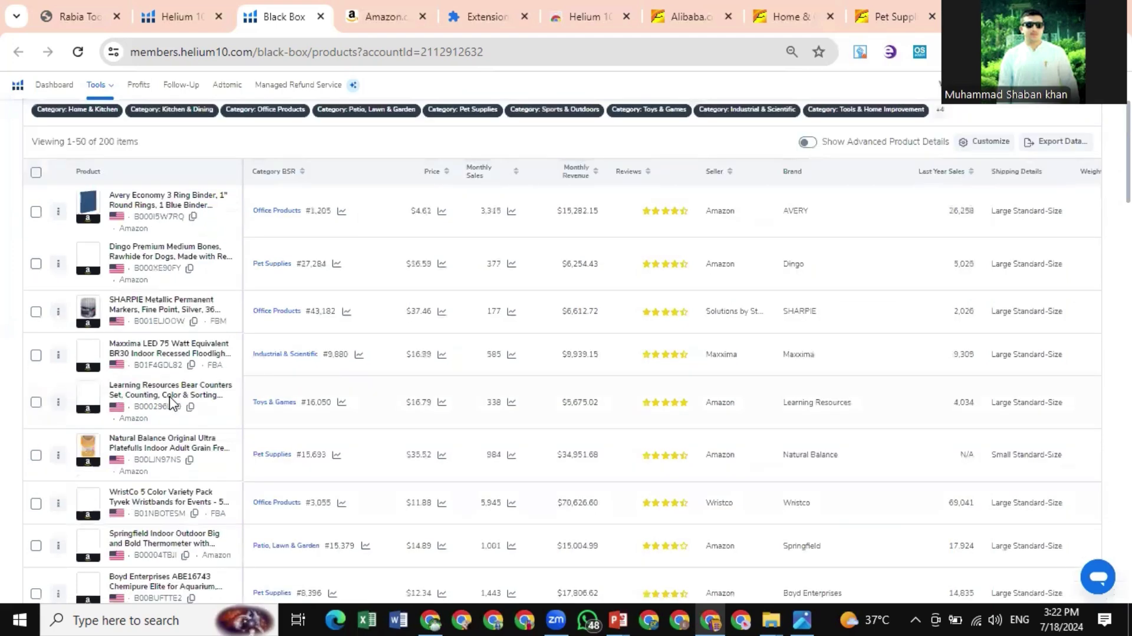
pyautogui.scroll(2, 170, 403)
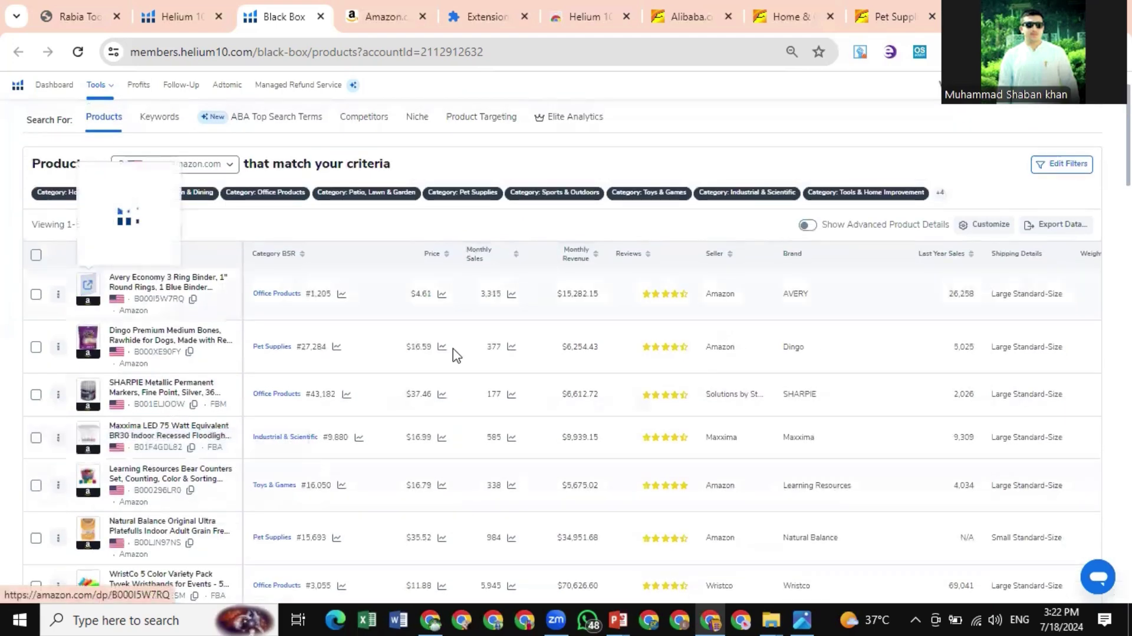
# Examine the monthly sales and monthly revenue of the Avery Economy 3 Ring Binder in the results
pyautogui.doubleClick(486, 294)
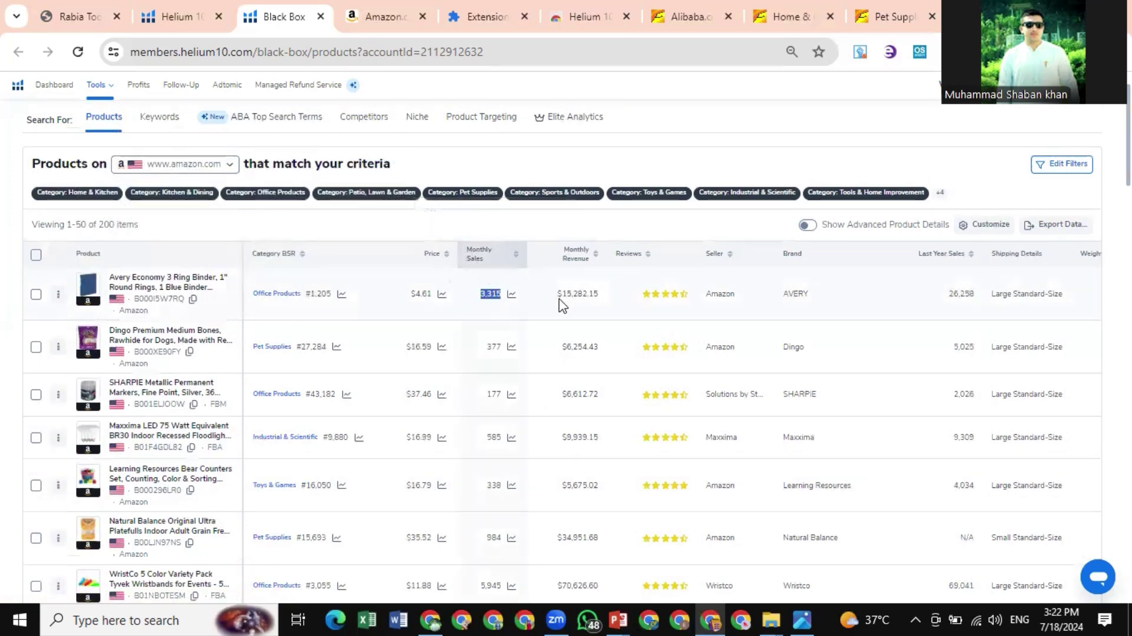
pyautogui.moveTo(562, 294); pyautogui.dragTo(604, 308)
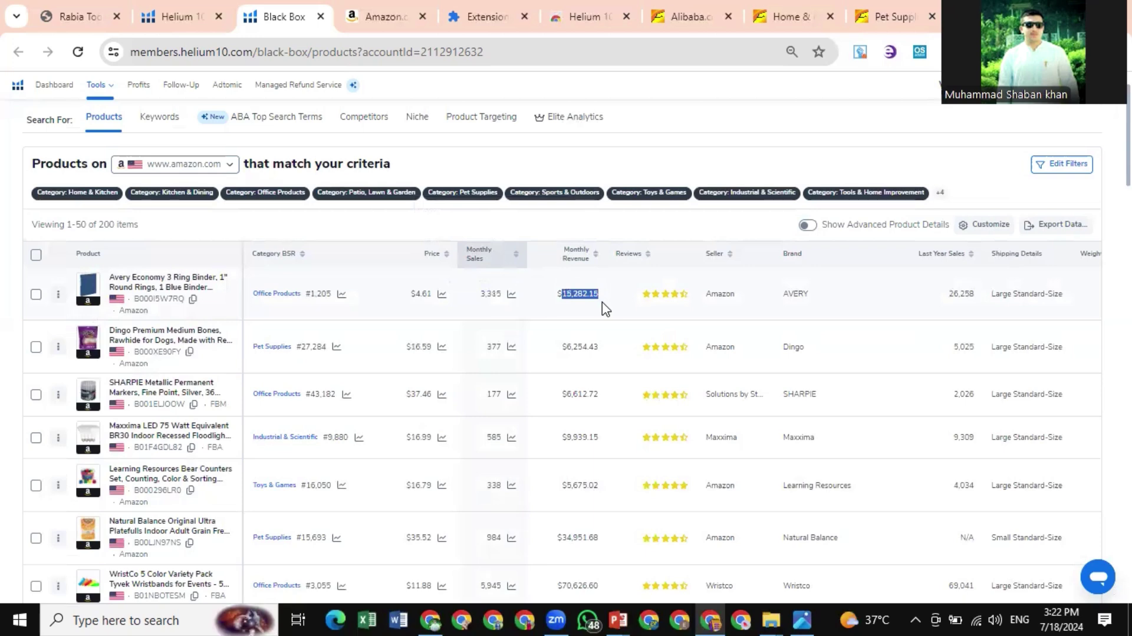
pyautogui.click(561, 165)
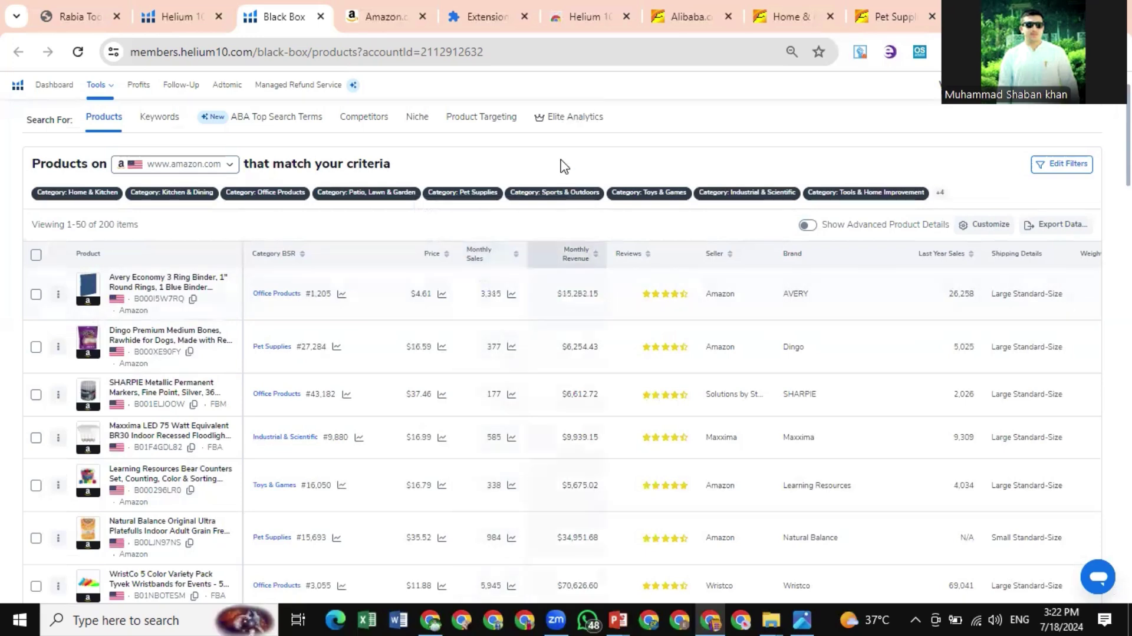
pyautogui.scroll(2, 486, 467)
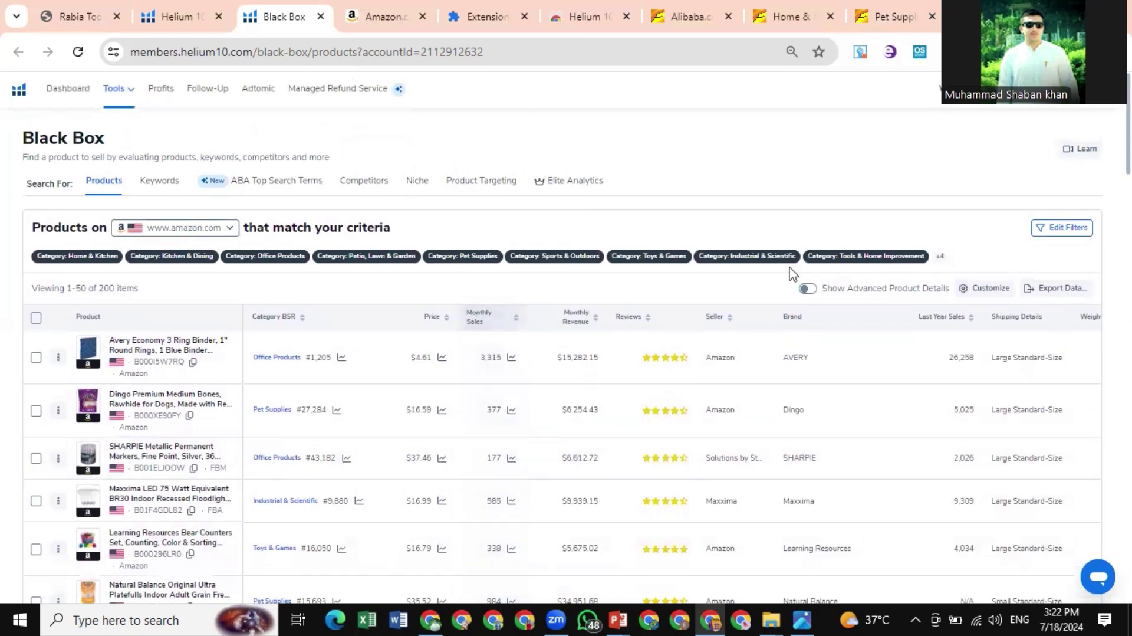
# Set the minimum price filter to 20 dollars, apply it to the Black Box search and look over the updated product list
pyautogui.click(1055, 235)
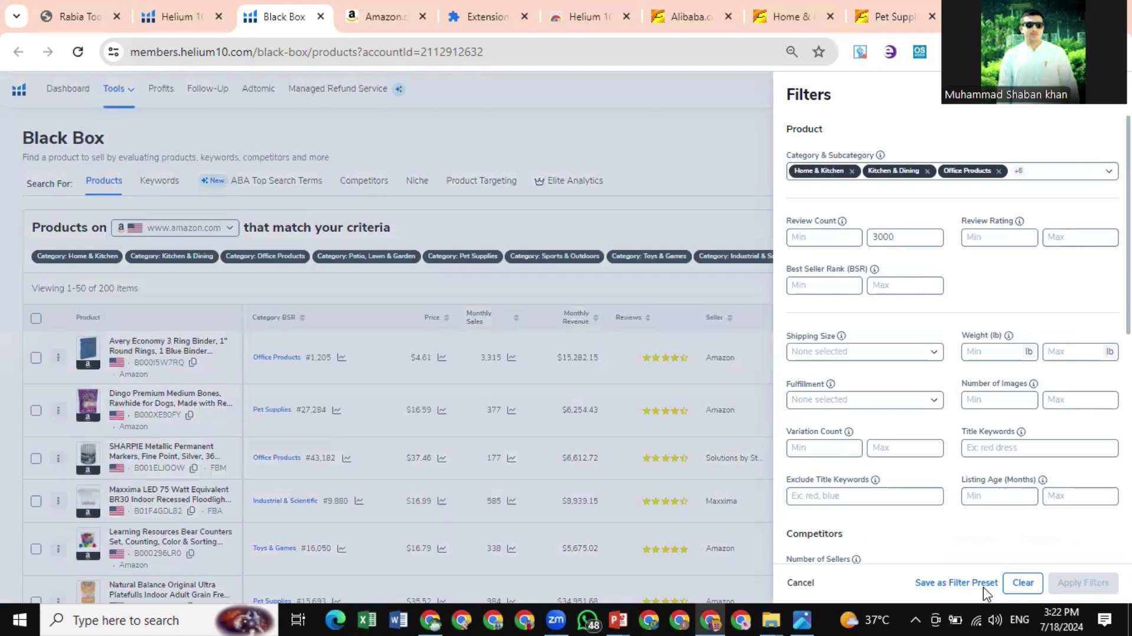
pyautogui.scroll(-6, 1008, 374)
pyautogui.click(815, 396)
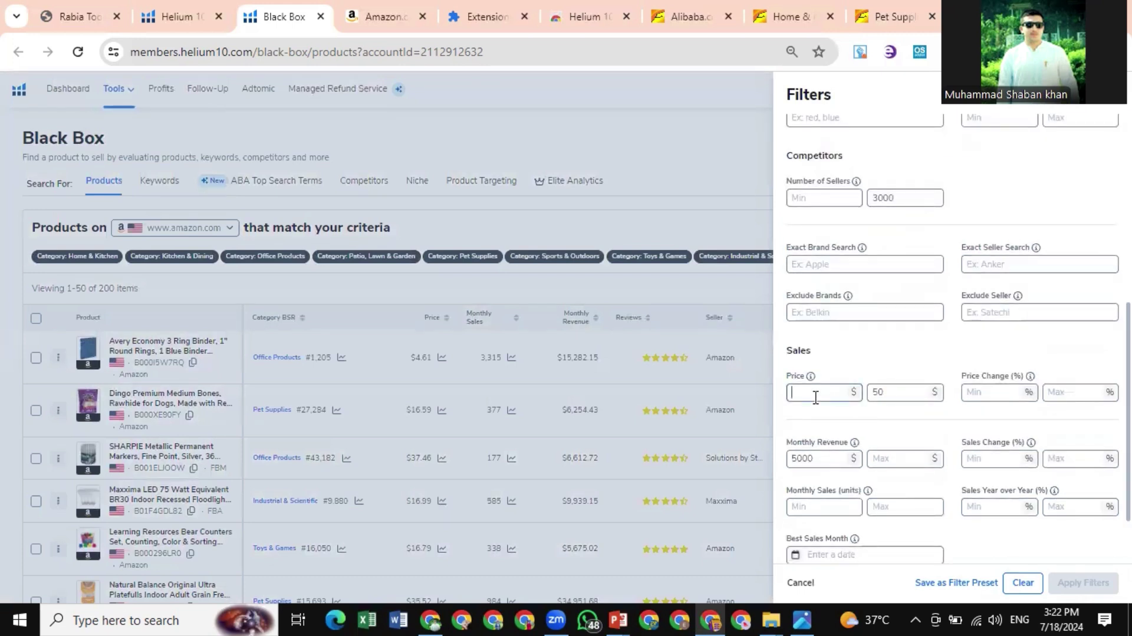
pyautogui.write('20')
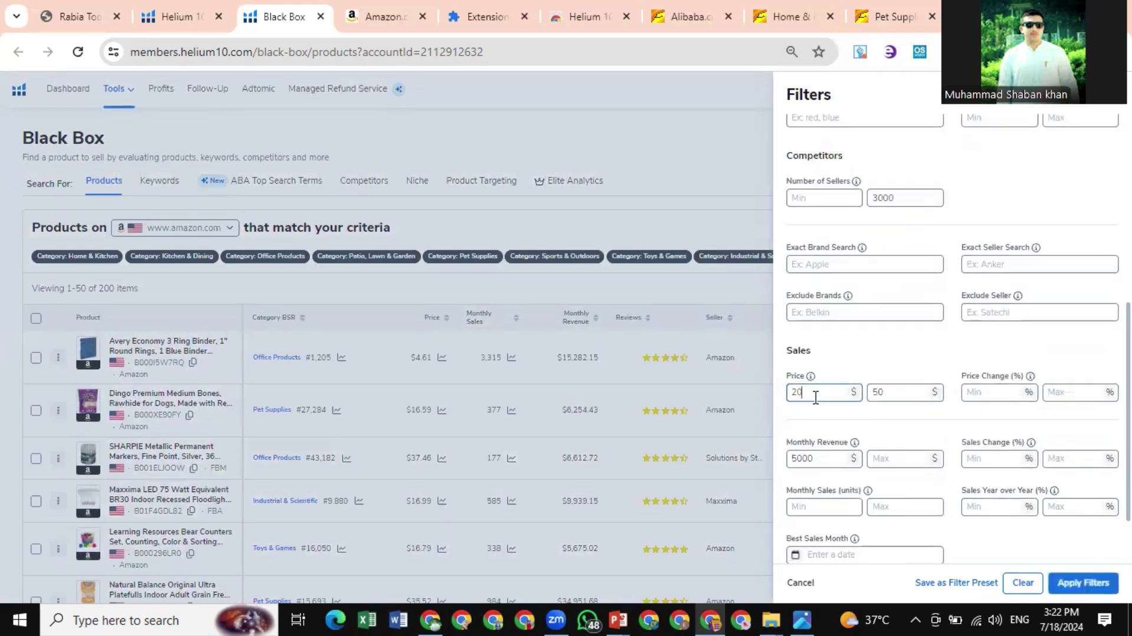
pyautogui.click(1093, 584)
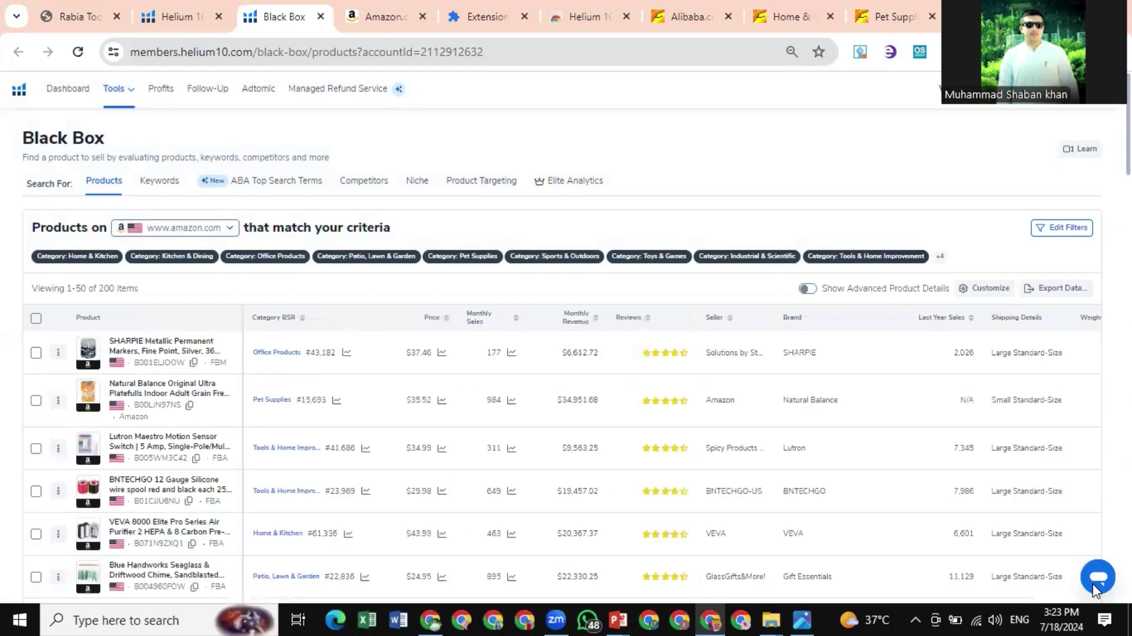
pyautogui.scroll(-1, 165, 464)
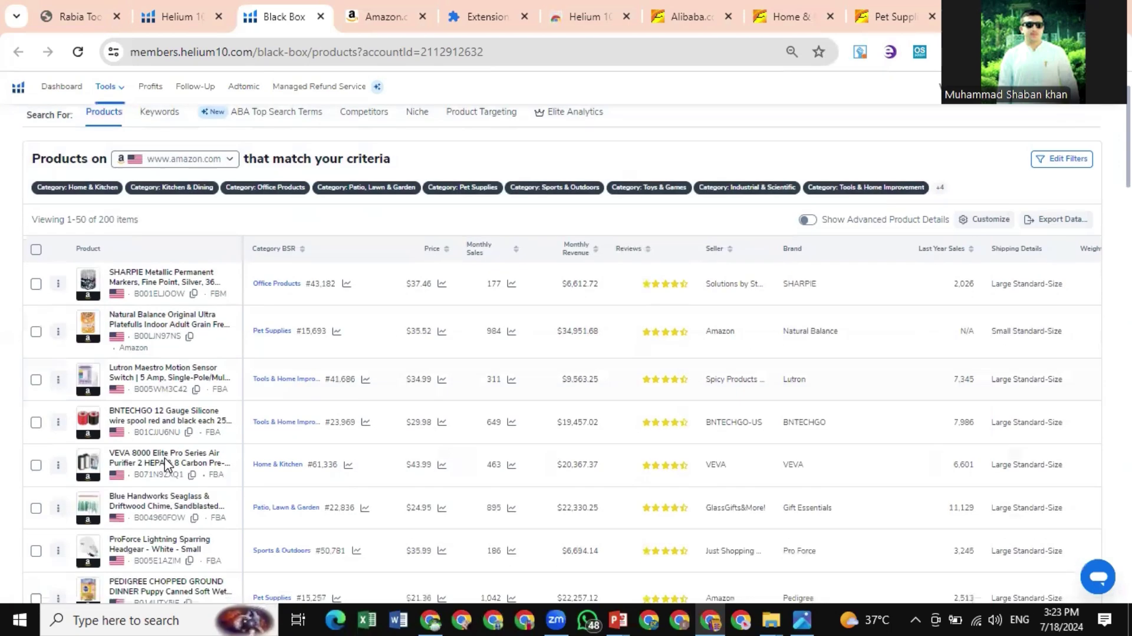
pyautogui.scroll(1, 165, 464)
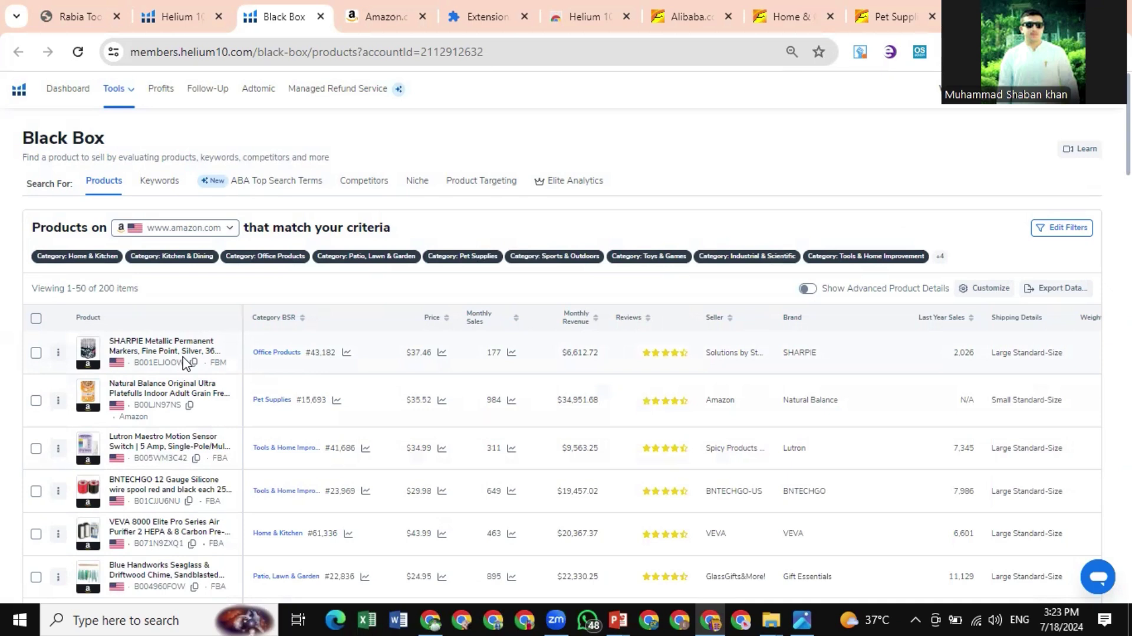
# Open the SHARPIE Metallic Permanent Markers listing on Amazon and examine its product summary, images, price and seller details
pyautogui.moveTo(92, 356)
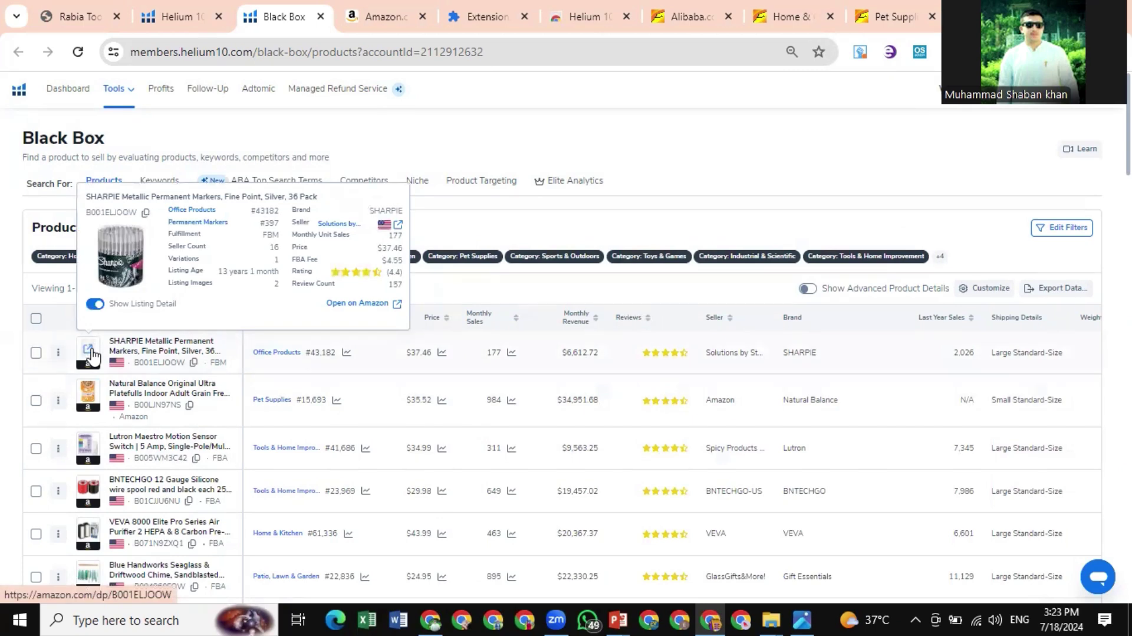
pyautogui.click(91, 356)
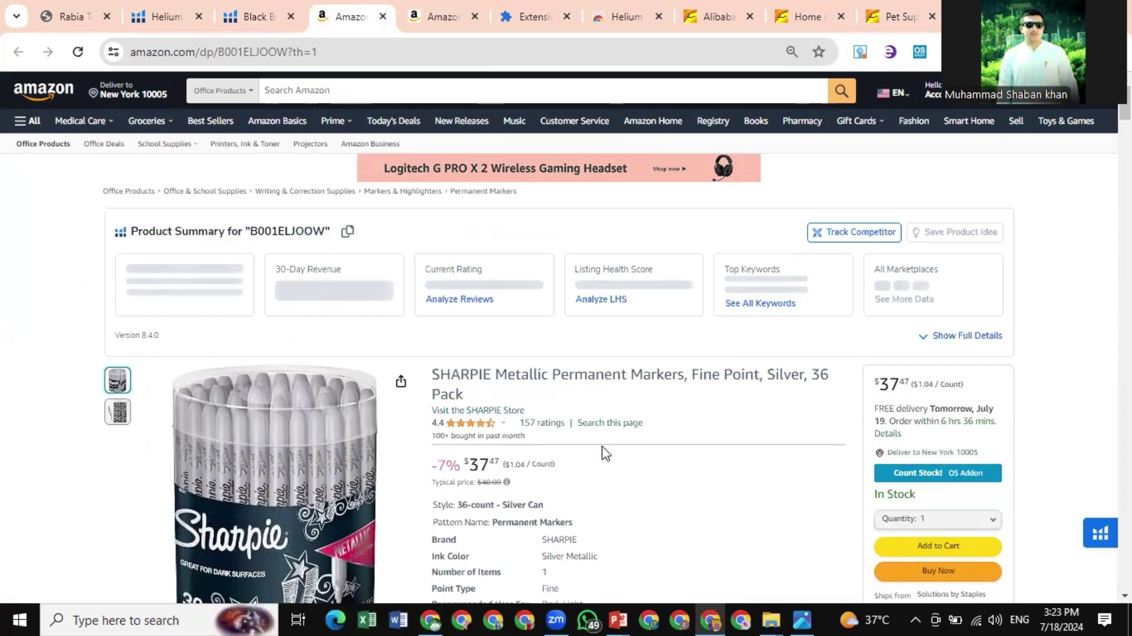
pyautogui.scroll(-2, 604, 454)
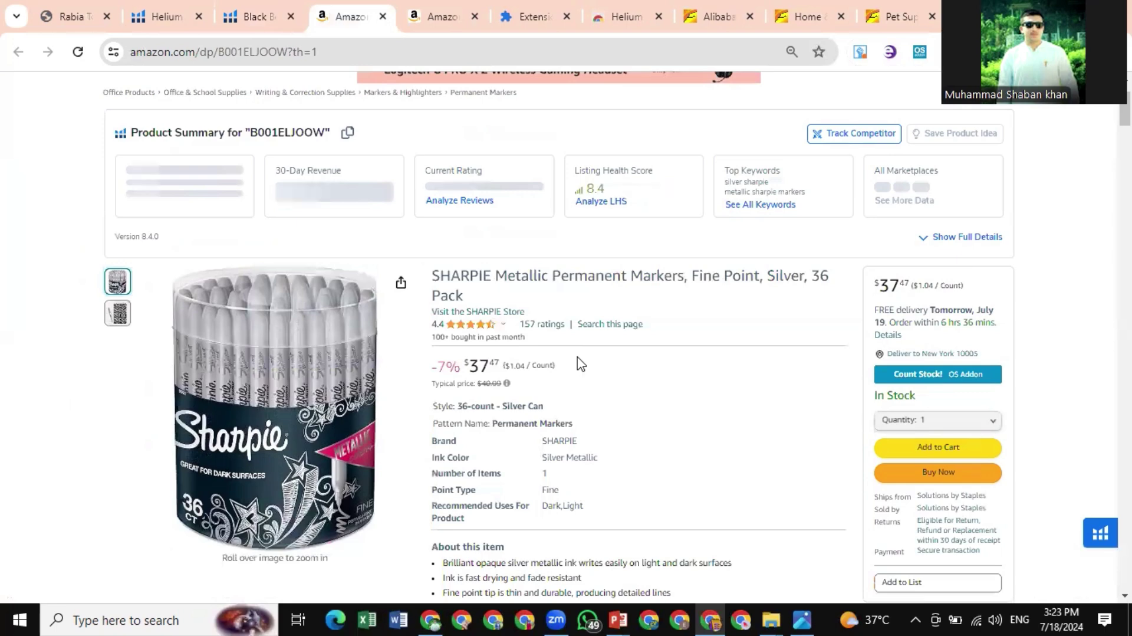
pyautogui.moveTo(260, 454)
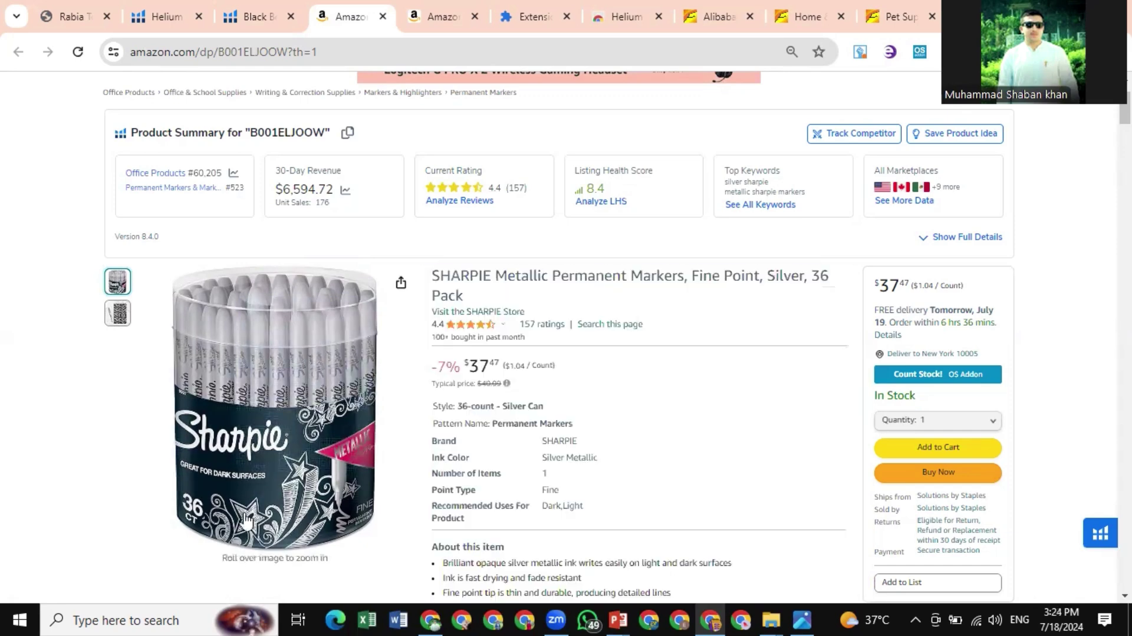
pyautogui.scroll(2, 240, 374)
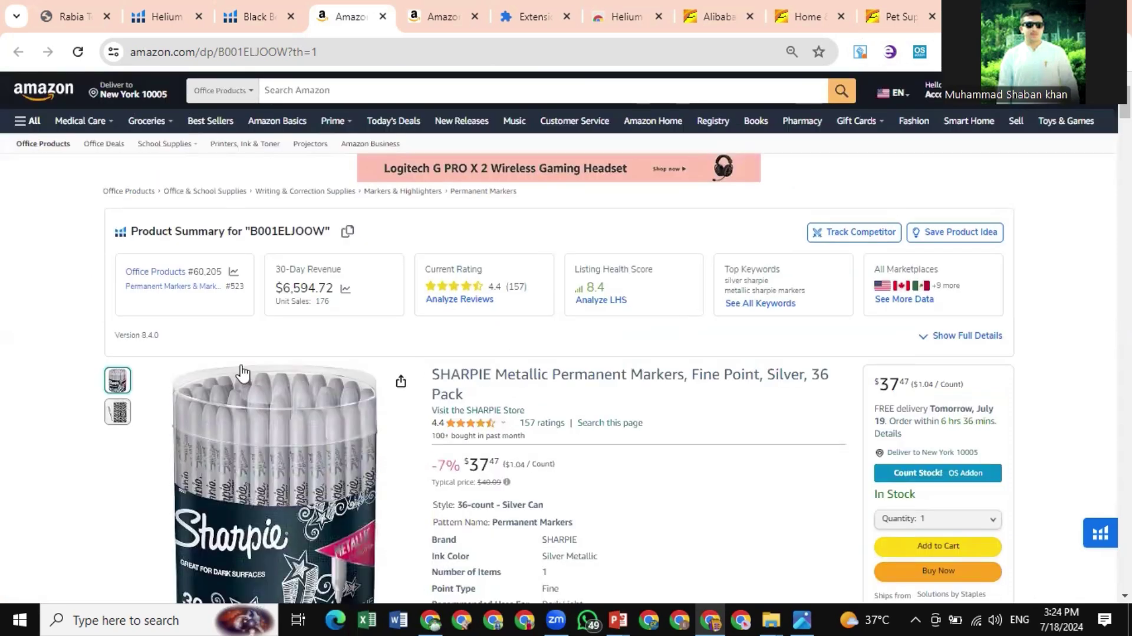
pyautogui.scroll(-5, 518, 285)
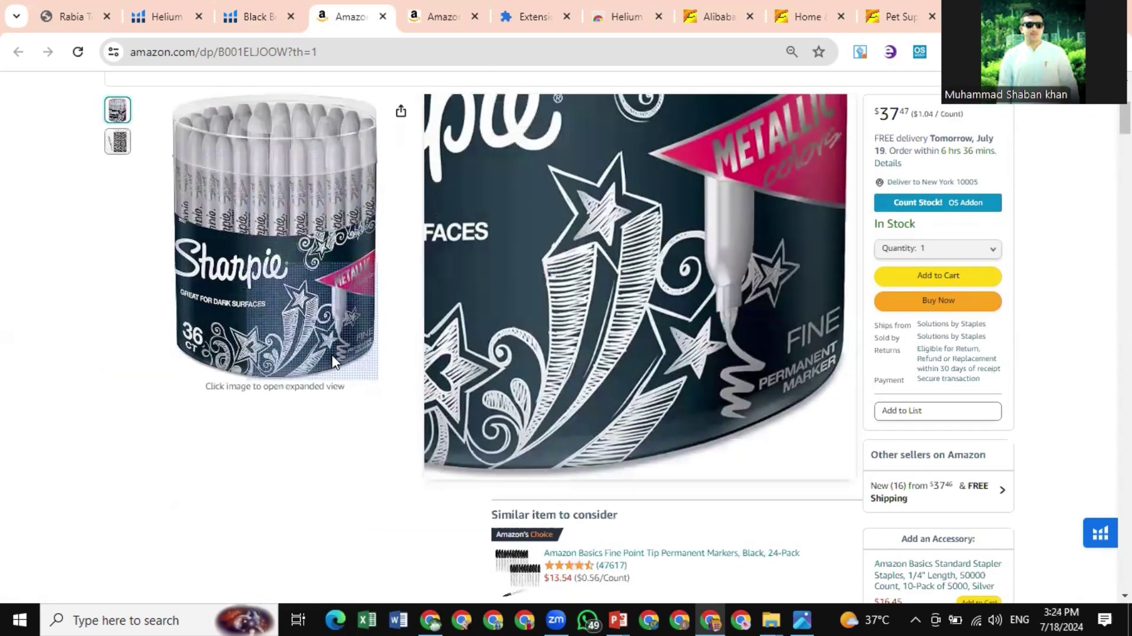
pyautogui.scroll(5, 333, 359)
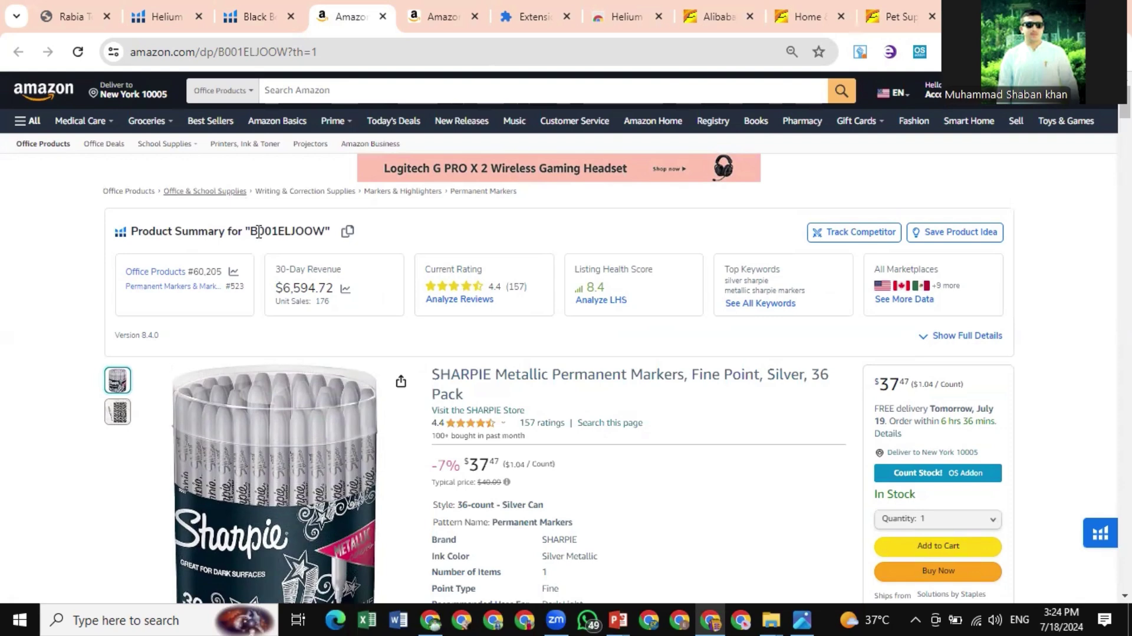
pyautogui.scroll(-1, 637, 527)
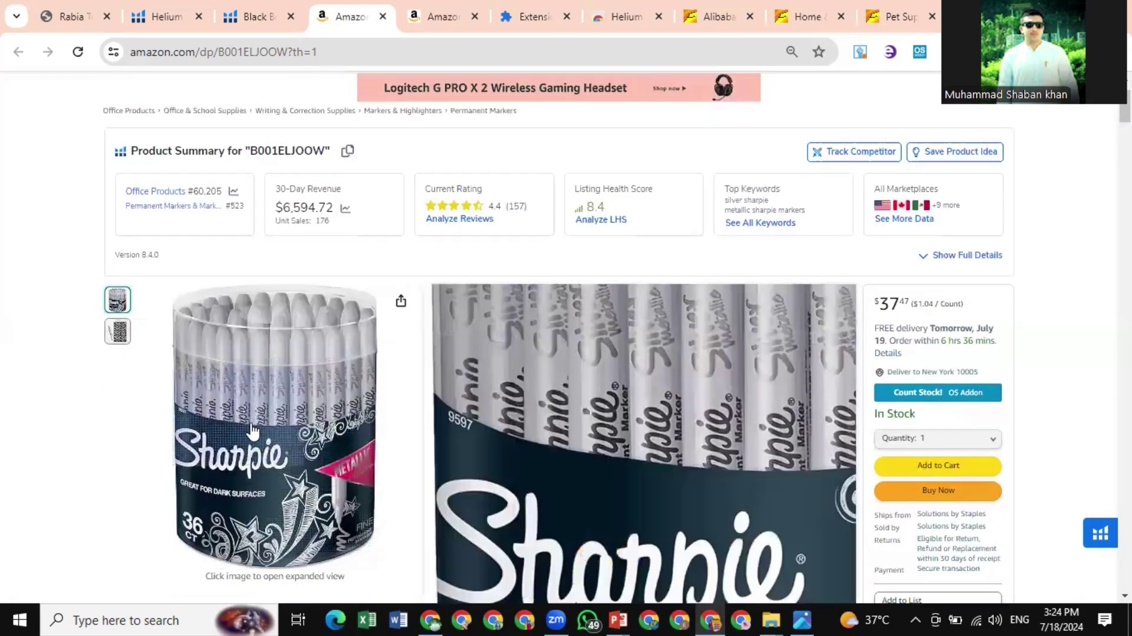
# Return to the Black Box results and look through the filtered products
pyautogui.click(262, 10)
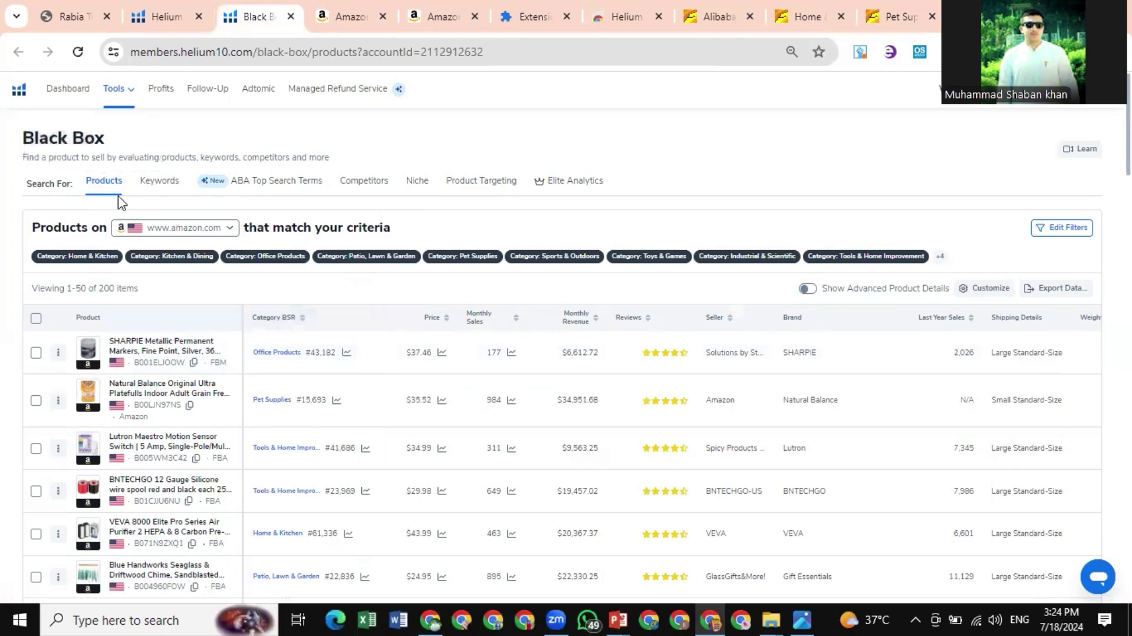
pyautogui.scroll(-6, 242, 455)
pyautogui.scroll(-10, 242, 456)
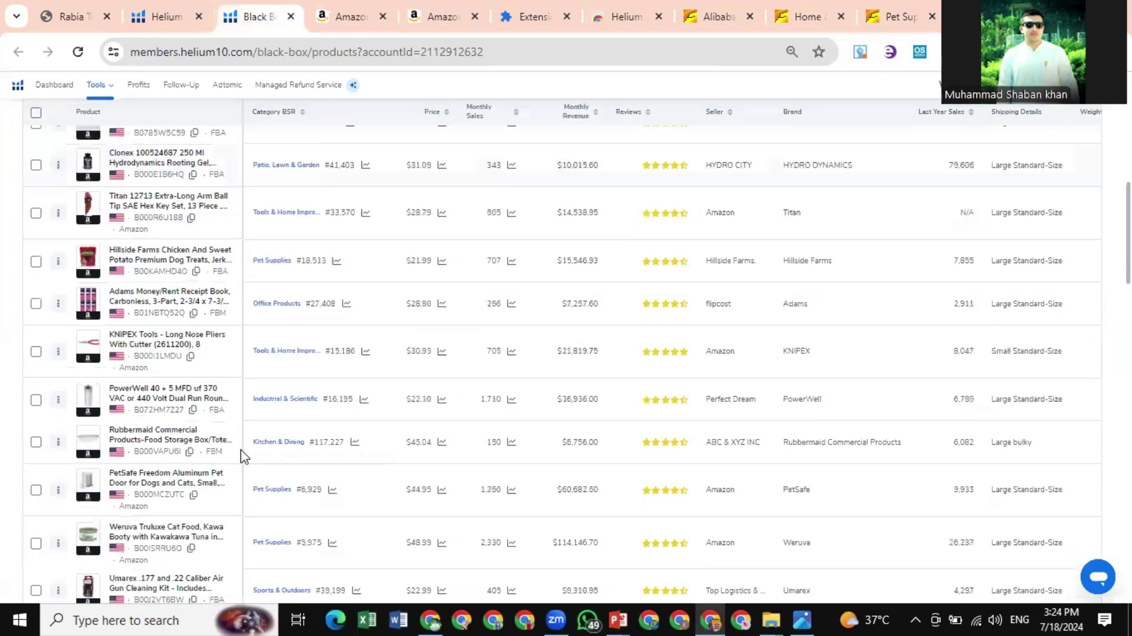
pyautogui.scroll(18, 242, 456)
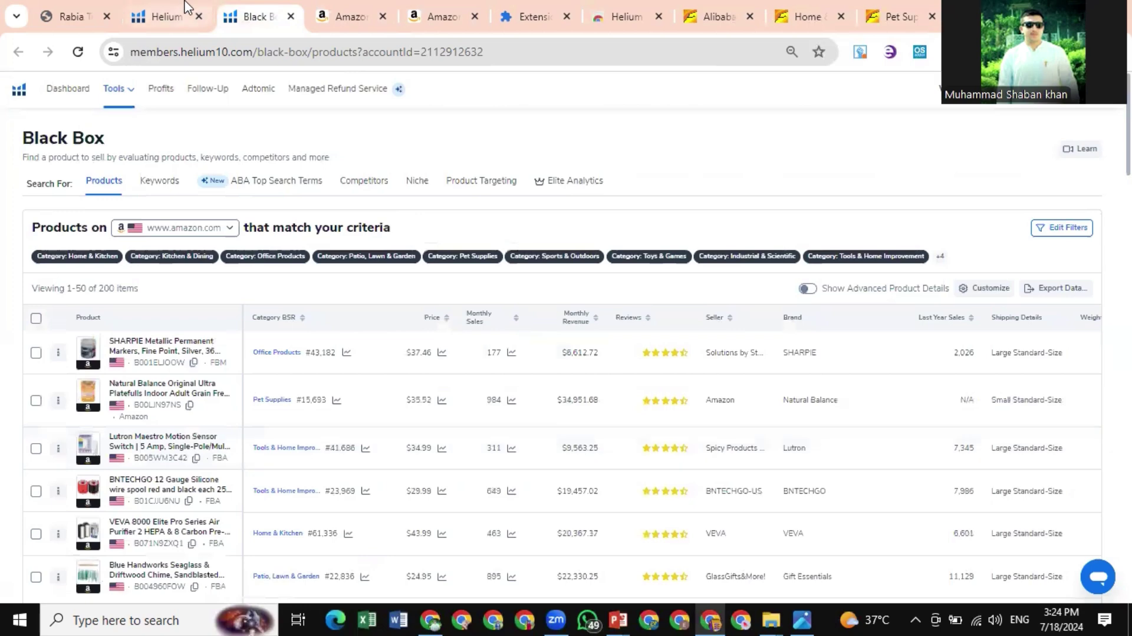
pyautogui.click(153, 7)
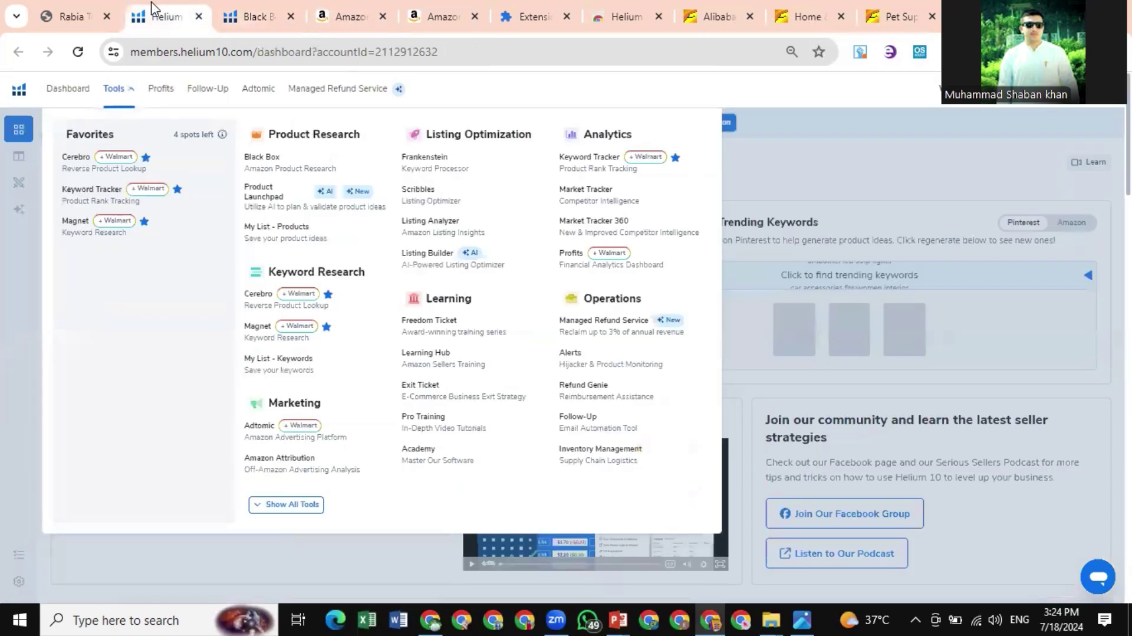
pyautogui.click(259, 13)
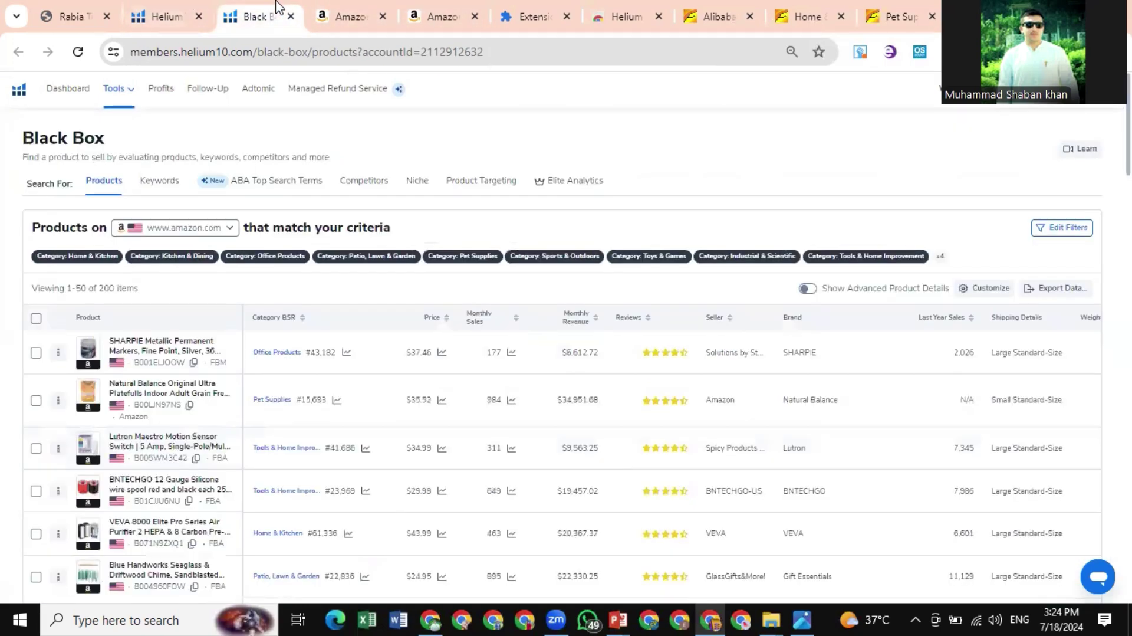
# Copy the phrase "Metallic Permanent Markers" from the title of the SHARPIE listing on Amazon
pyautogui.click(357, 7)
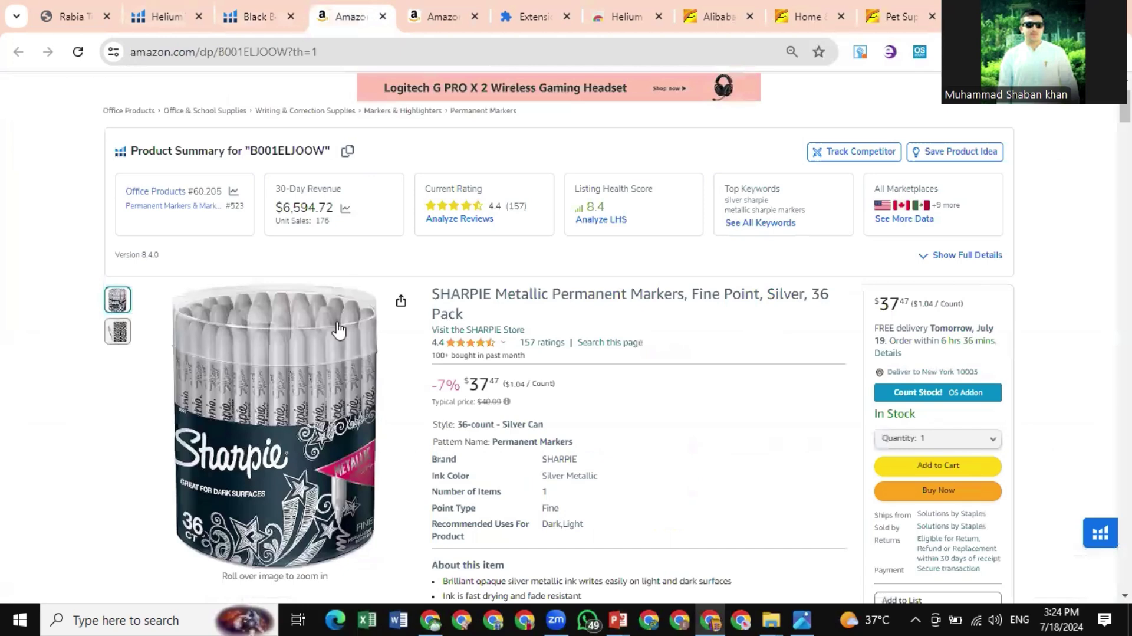
pyautogui.scroll(-2, 337, 329)
pyautogui.scroll(-1, 339, 330)
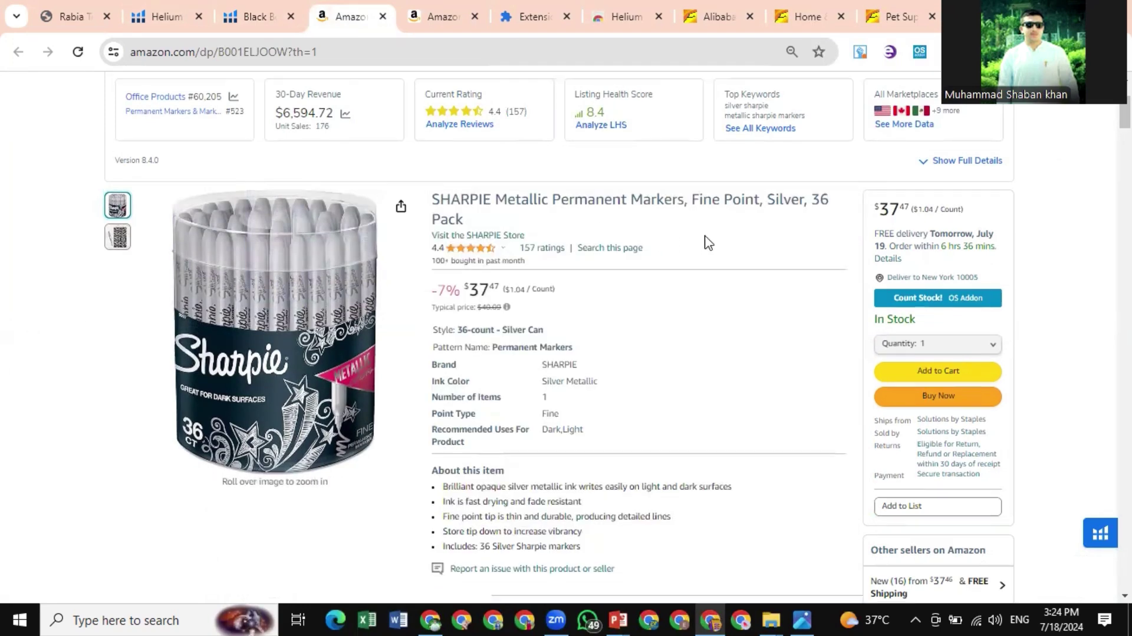
pyautogui.scroll(1, 635, 236)
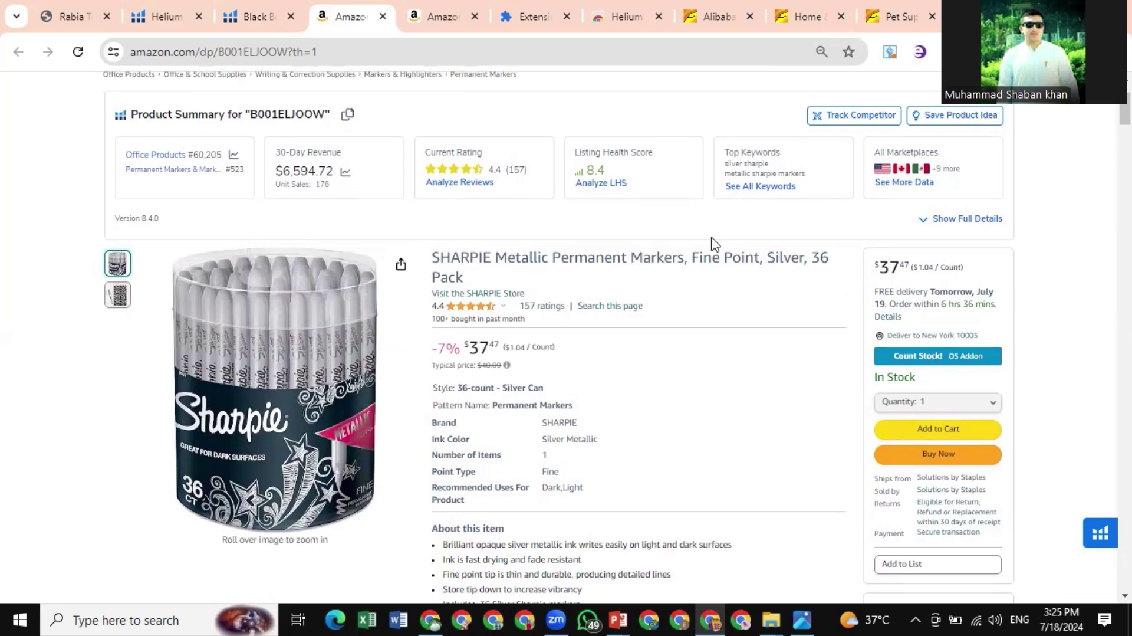
pyautogui.doubleClick(557, 258)
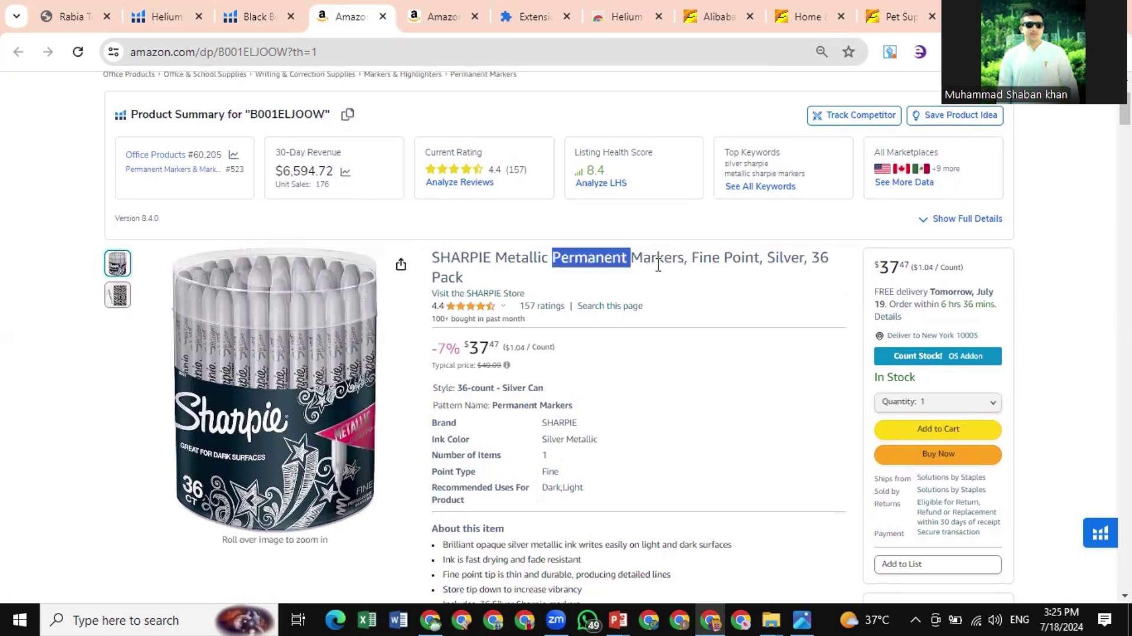
pyautogui.moveTo(658, 265); pyautogui.dragTo(700, 260)
pyautogui.moveTo(499, 258); pyautogui.dragTo(684, 259)
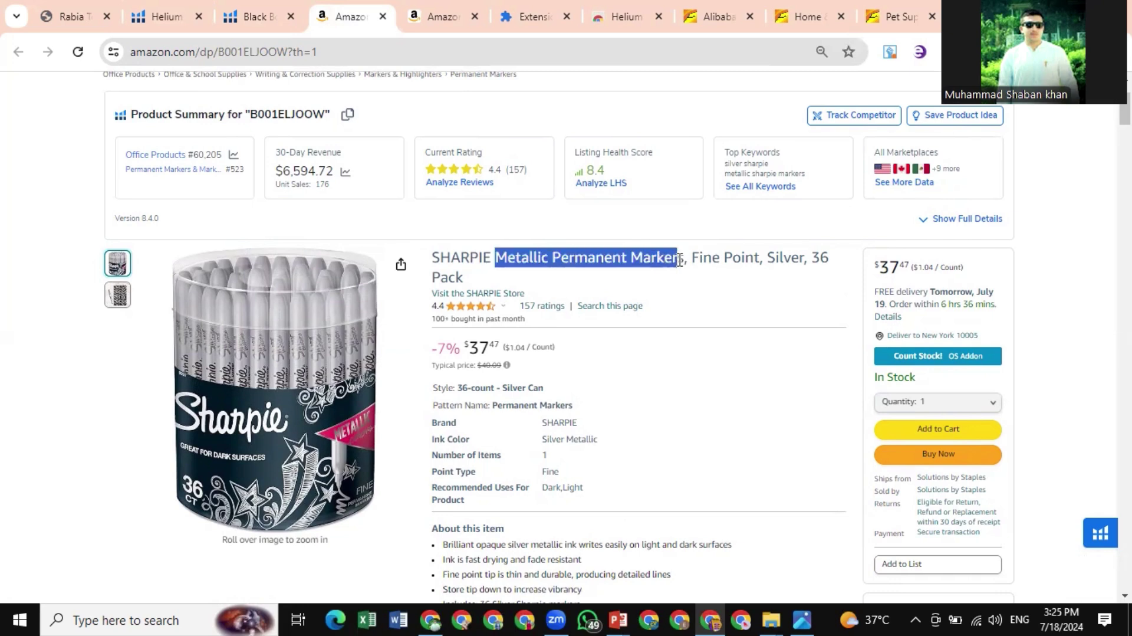
pyautogui.rightClick(578, 258)
pyautogui.click(600, 277)
# Replace "water bottle" in the Amazon search field with the copied phrase "Metallic Permanent Markers" and examine the keyword suggestions
pyautogui.click(441, 10)
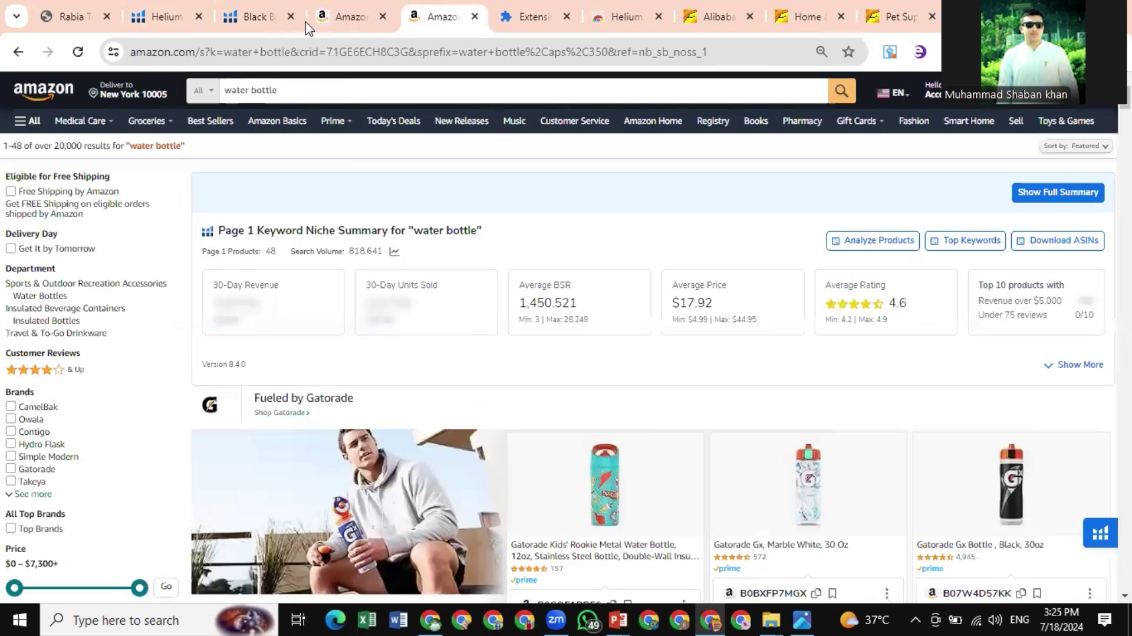
pyautogui.click(288, 86)
pyautogui.hotkey('ctrl', 'a')
pyautogui.hotkey('ctrl', 'v')
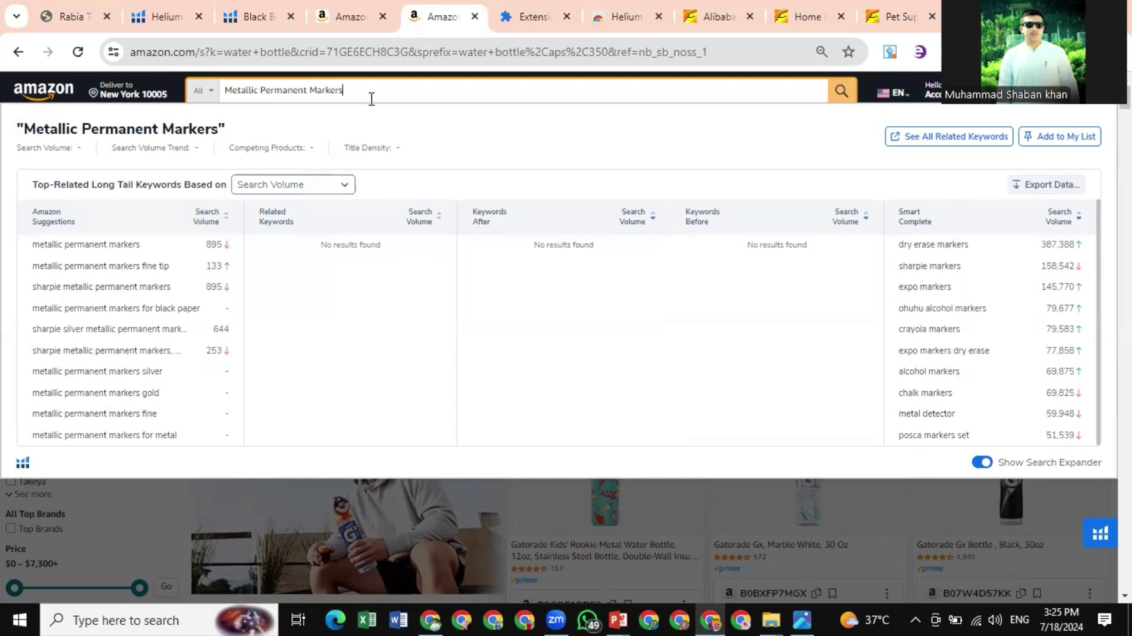
pyautogui.moveTo(342, 89); pyautogui.dragTo(219, 106)
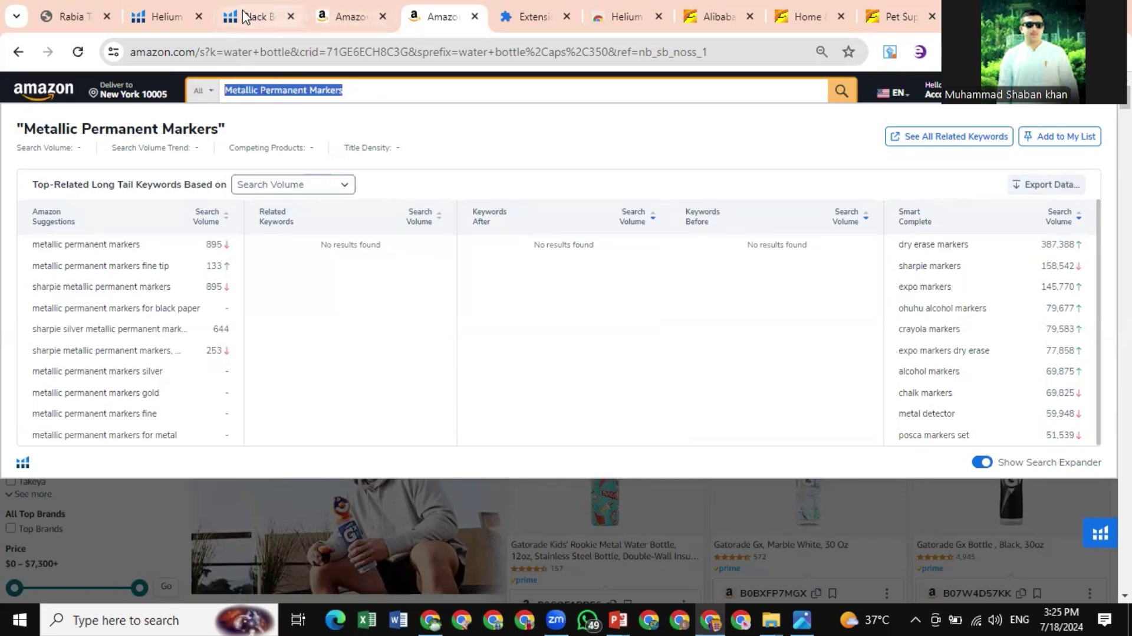
# Look over the SHARPIE listing's product summary, the Black Box results and the keyword research tools offered by Helium 10
pyautogui.click(338, 5)
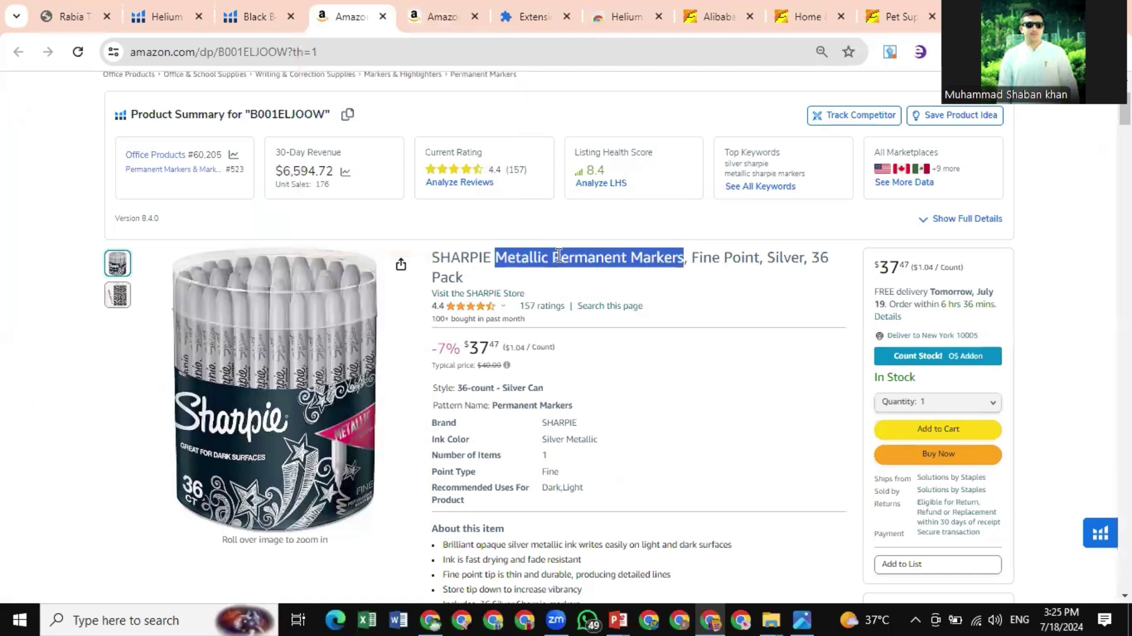
pyautogui.scroll(2, 346, 256)
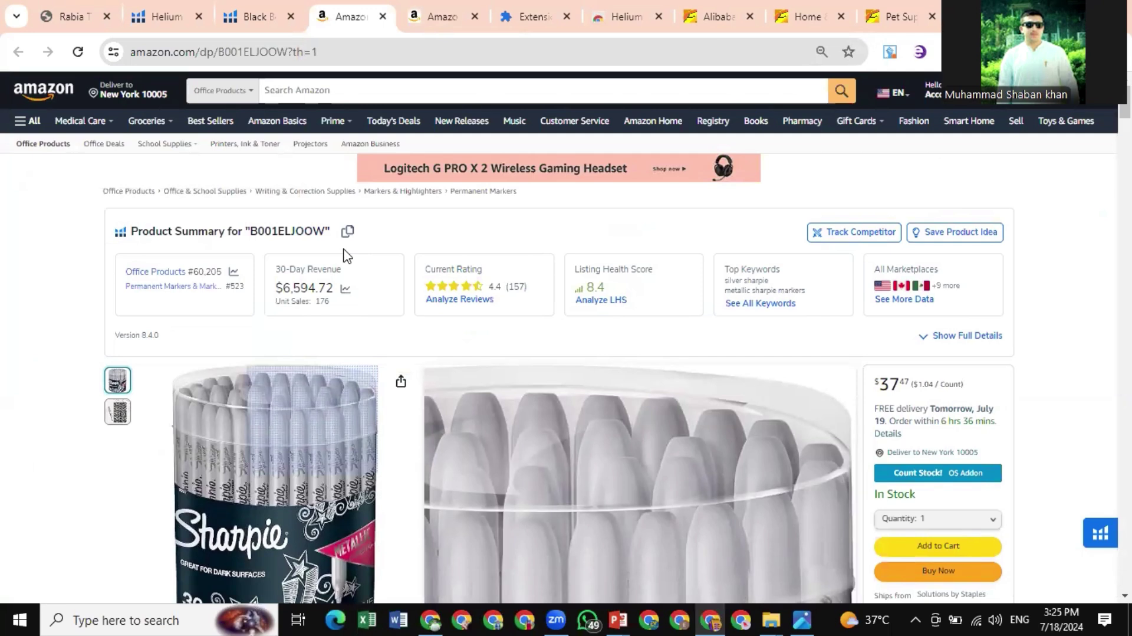
pyautogui.click(257, 16)
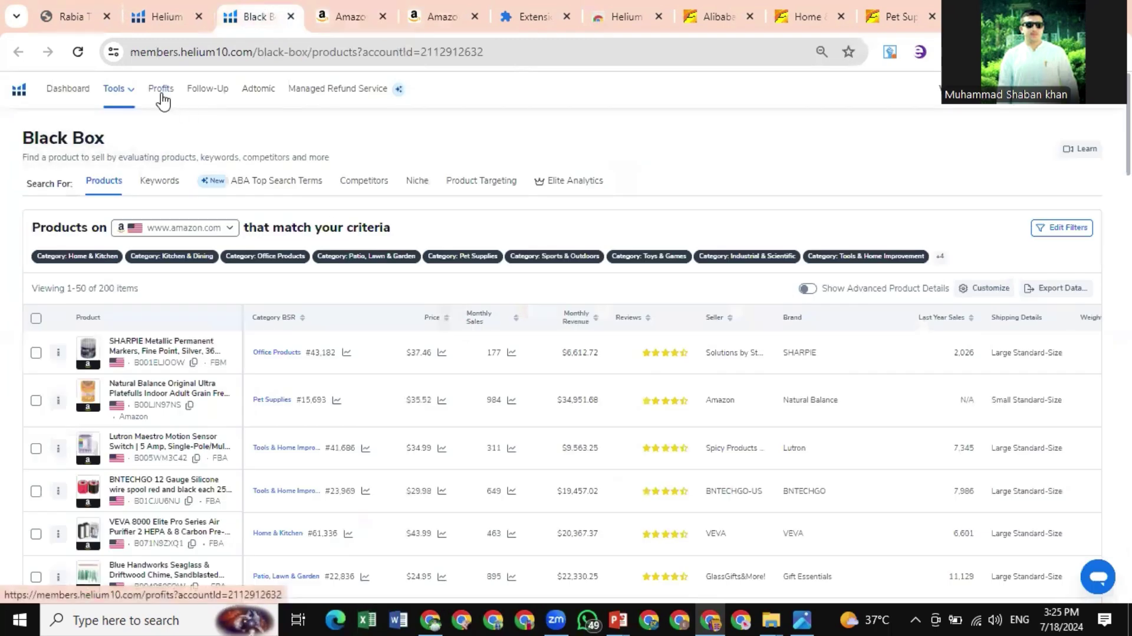
pyautogui.click(167, 21)
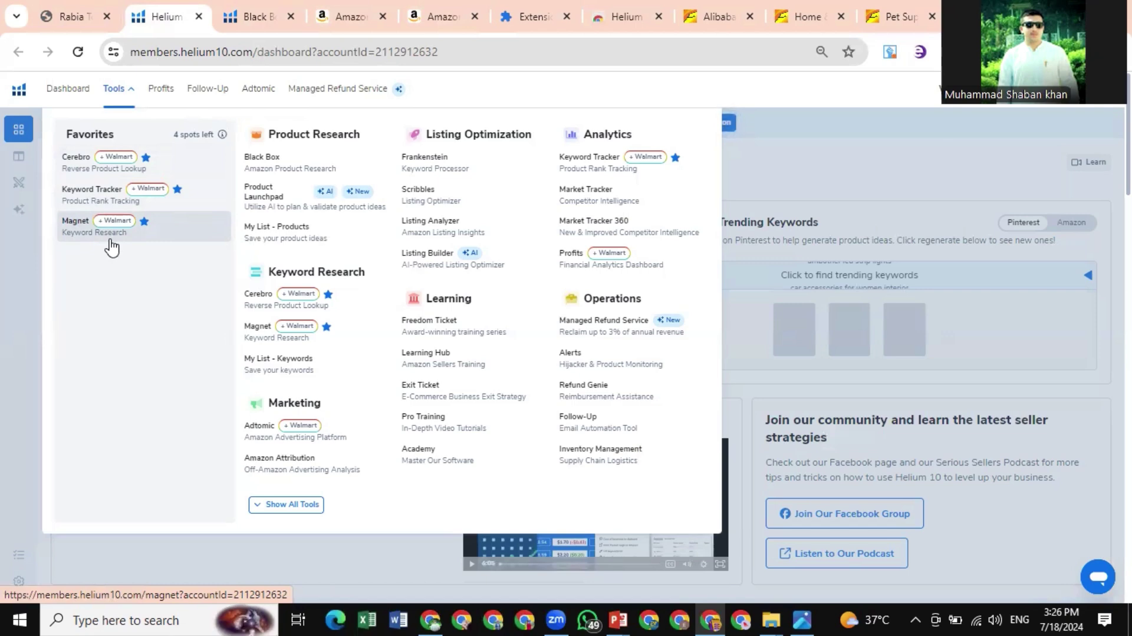
# Select the ASIN B001ELJOOW in the web address of the SHARPIE listing on Amazon
pyautogui.click(370, 9)
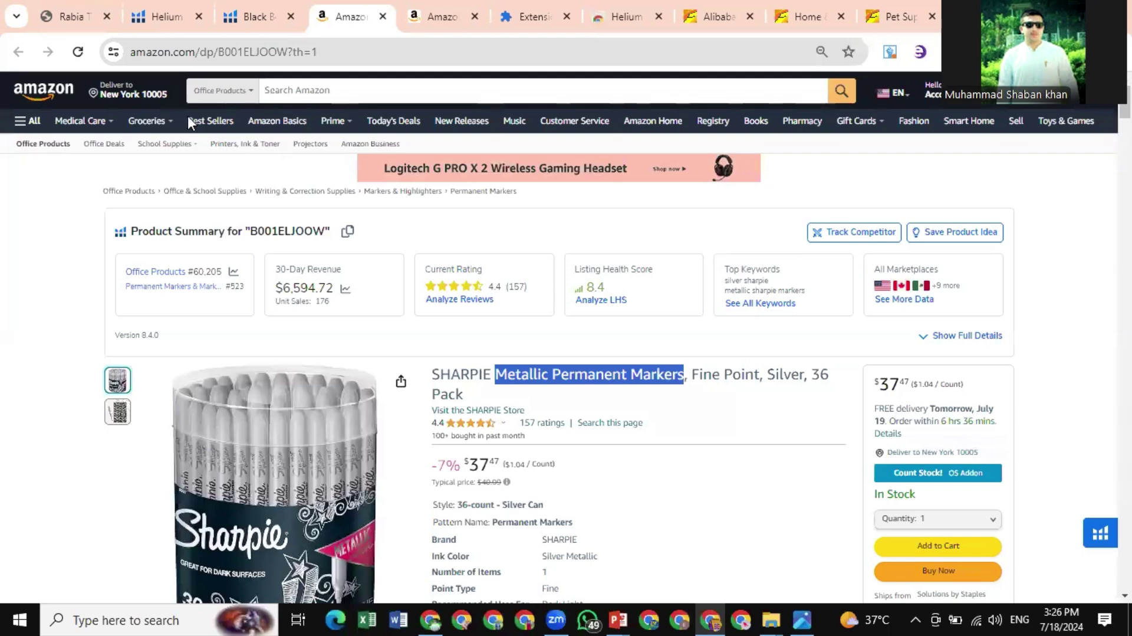
pyautogui.scroll(-5, 355, 494)
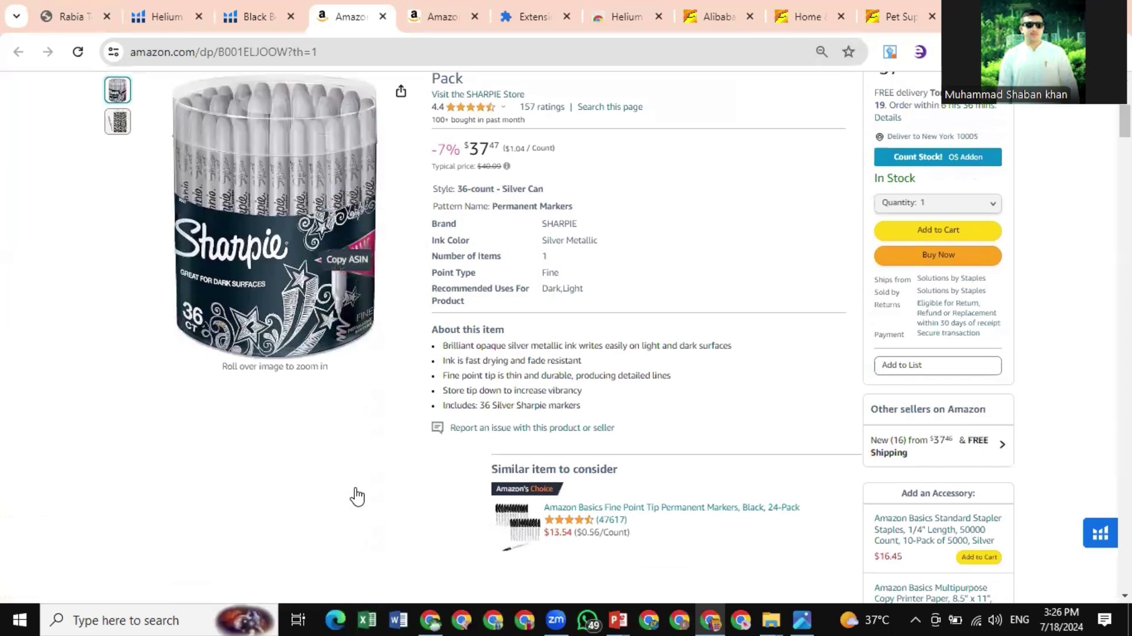
pyautogui.scroll(5, 341, 257)
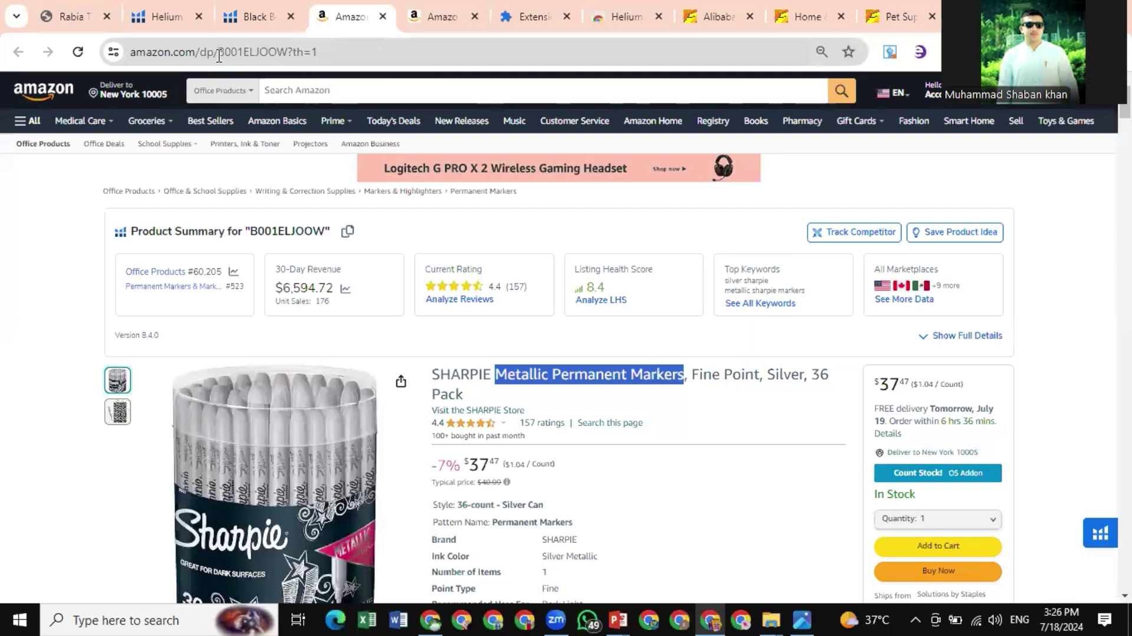
pyautogui.moveTo(217, 54); pyautogui.dragTo(287, 69)
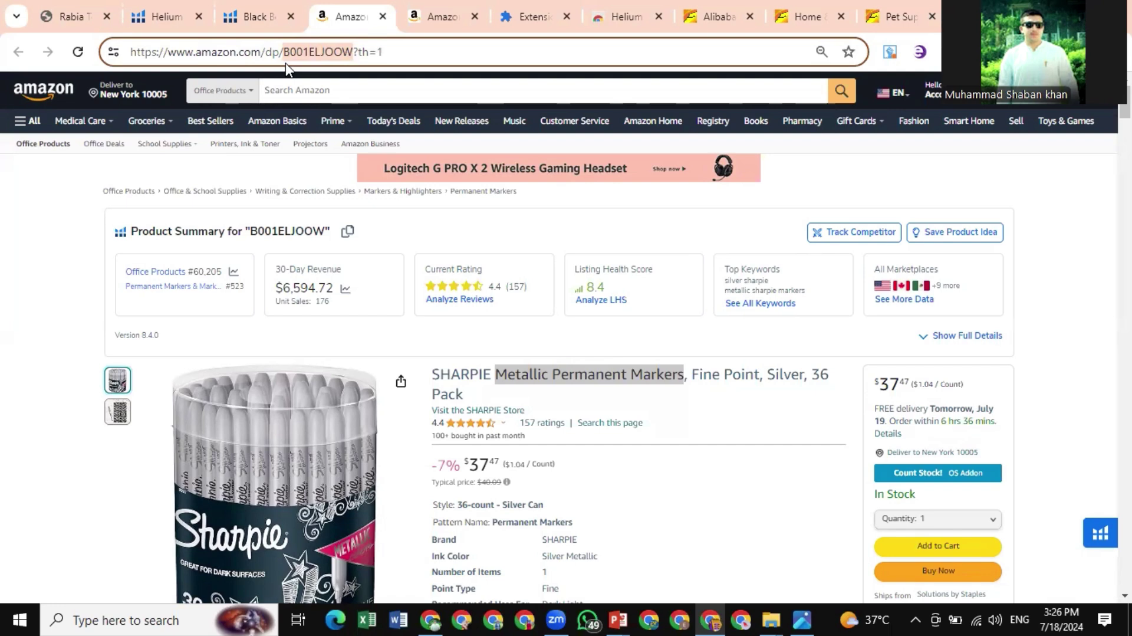
# Find the ASIN B001ELJOOW in the SHARPIE listing's product information and highlight it
pyautogui.scroll(-15, 720, 348)
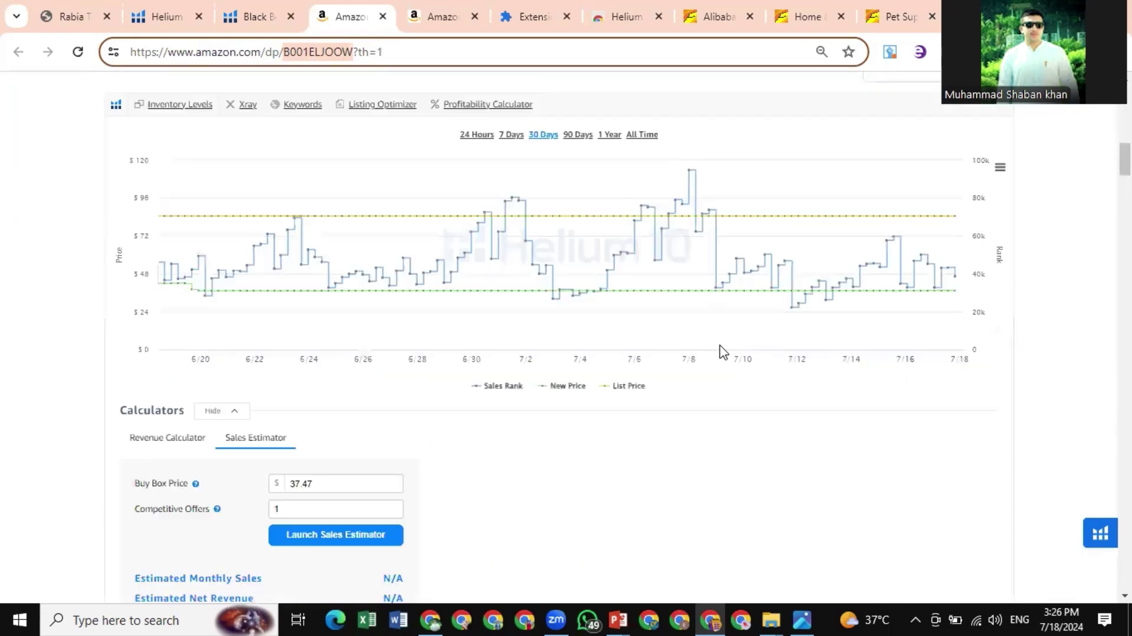
pyautogui.scroll(-10, 162, 295)
pyautogui.scroll(4, 163, 292)
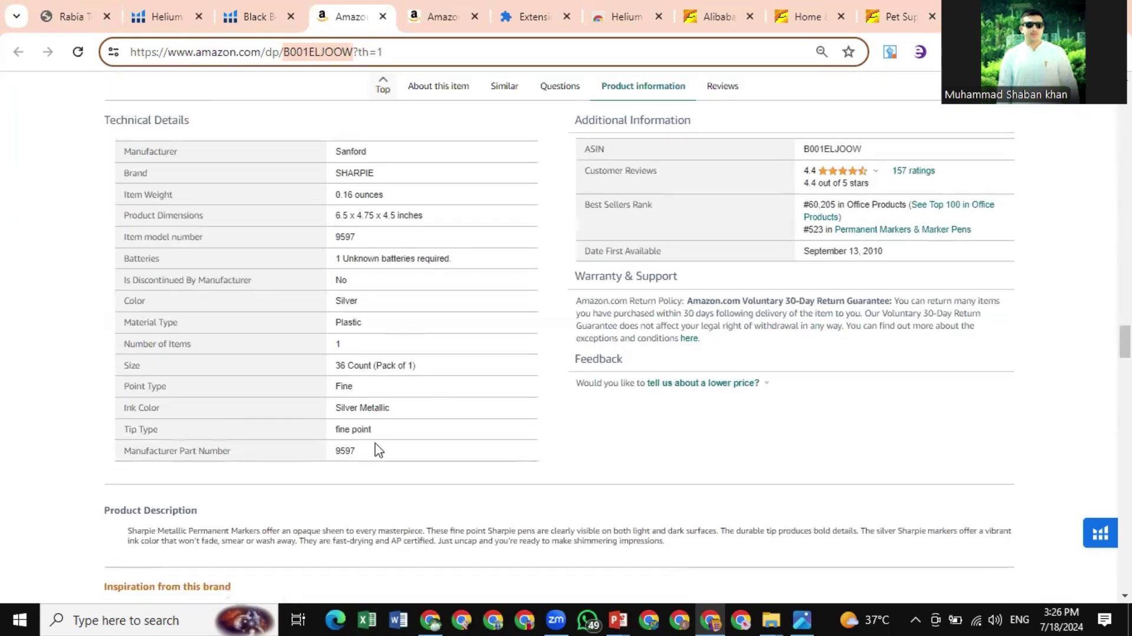
pyautogui.scroll(2, 377, 449)
pyautogui.scroll(-1, 378, 450)
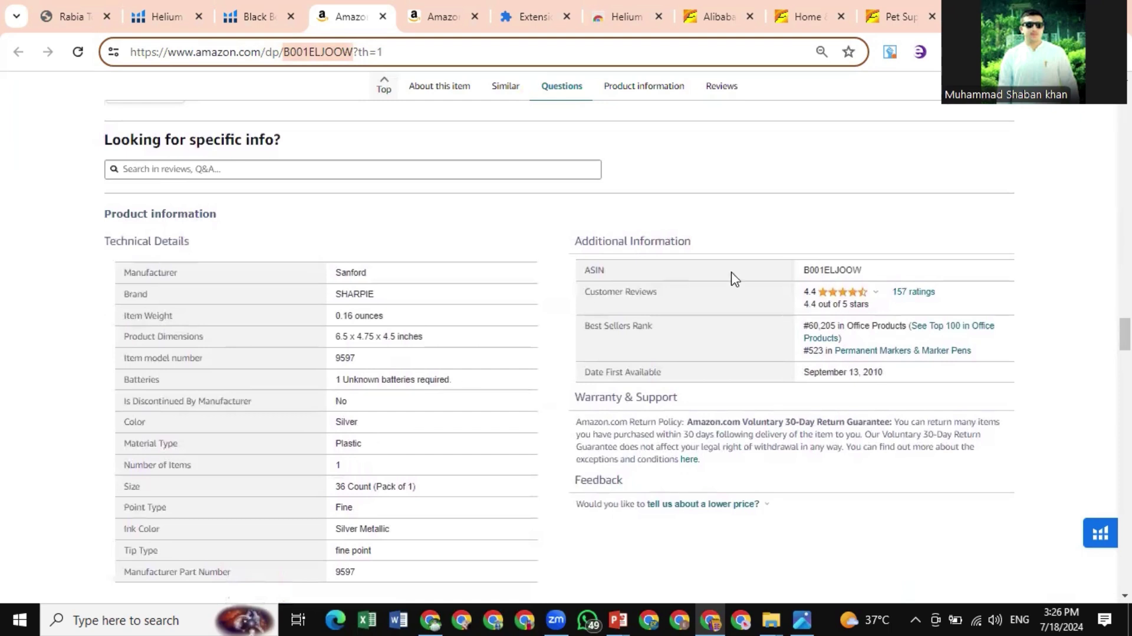
pyautogui.click(871, 271)
pyautogui.moveTo(871, 271); pyautogui.dragTo(784, 277)
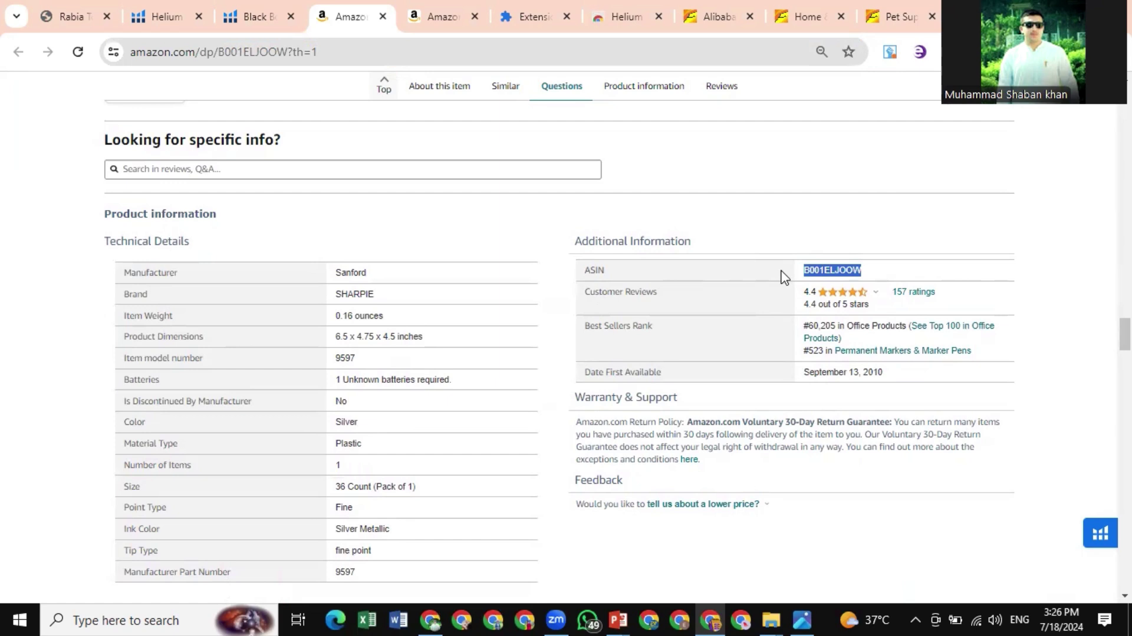
pyautogui.click(876, 267)
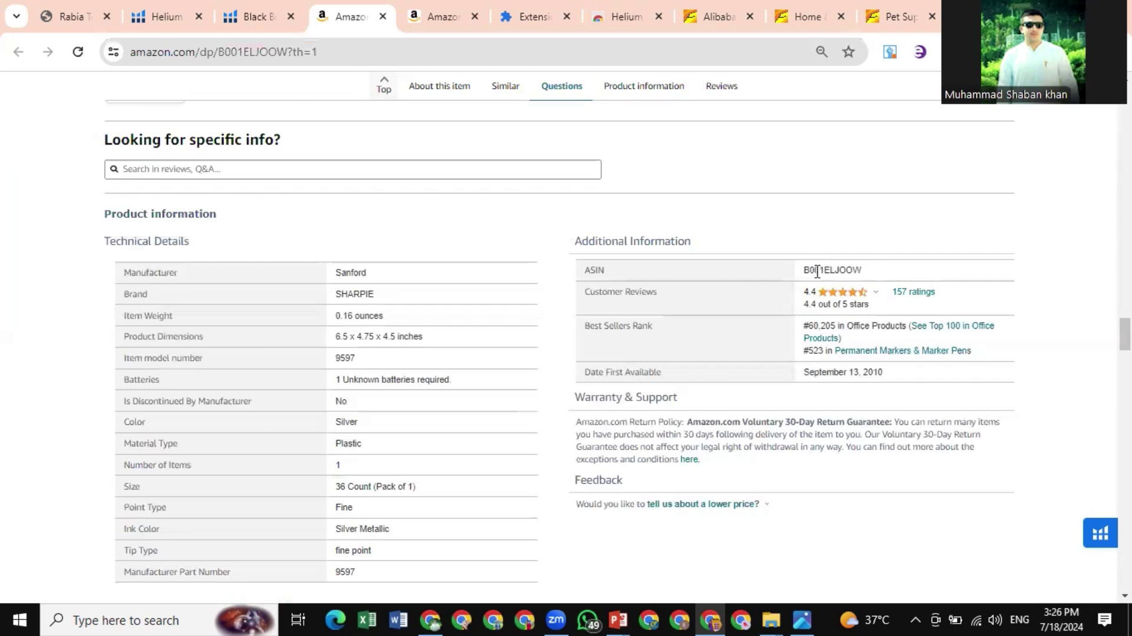
pyautogui.moveTo(805, 269); pyautogui.dragTo(901, 268)
pyautogui.click(906, 273)
pyautogui.moveTo(802, 274); pyautogui.dragTo(873, 283)
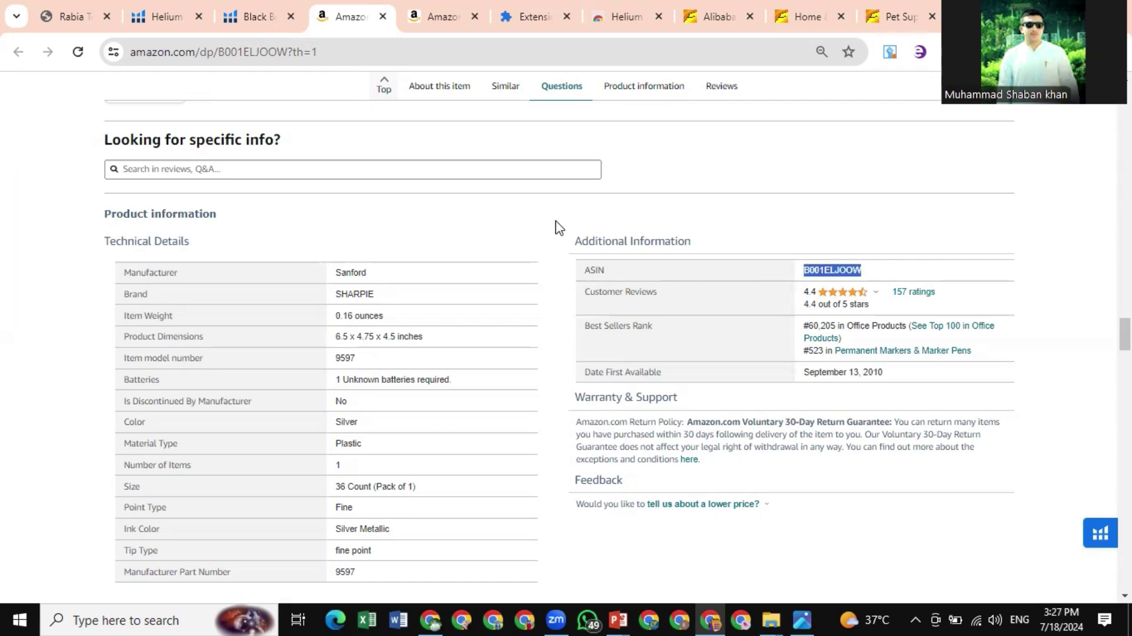
# Look over the SHARPIE listing from its web address and item details to the comparison with similar items
pyautogui.scroll(15, 363, 246)
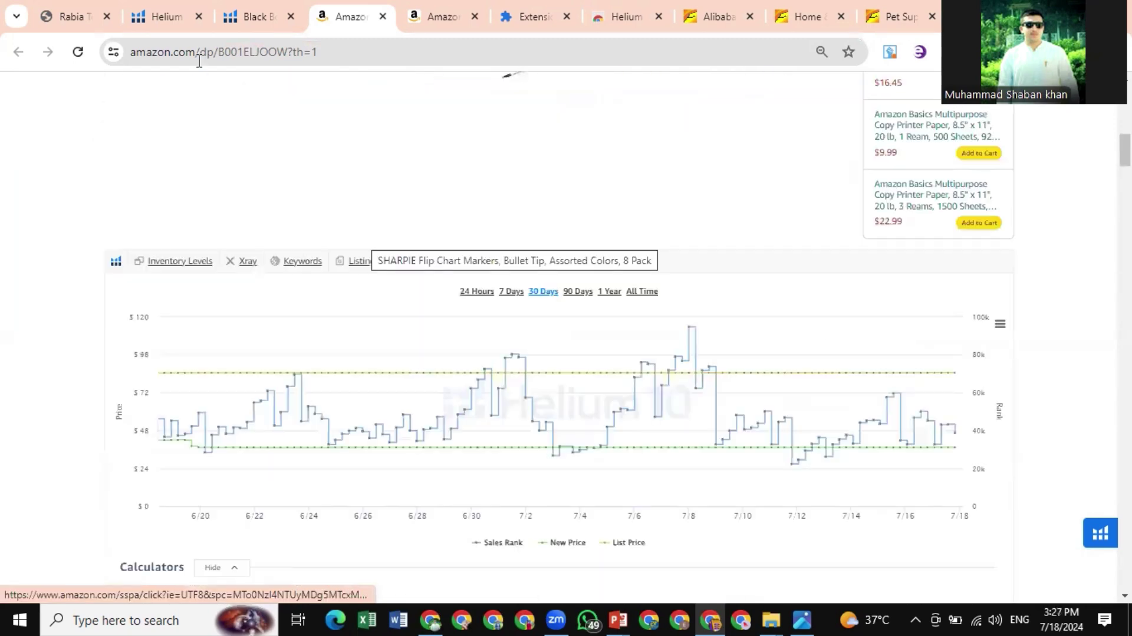
pyautogui.scroll(10, 416, 356)
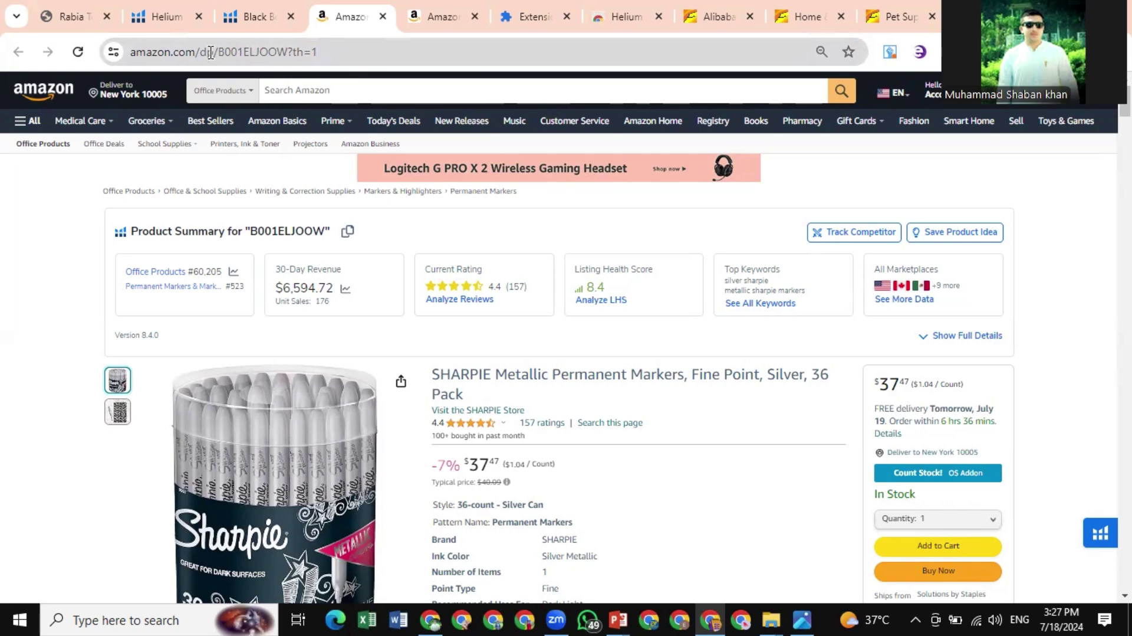
pyautogui.scroll(-20, 647, 455)
pyautogui.scroll(15, 257, 220)
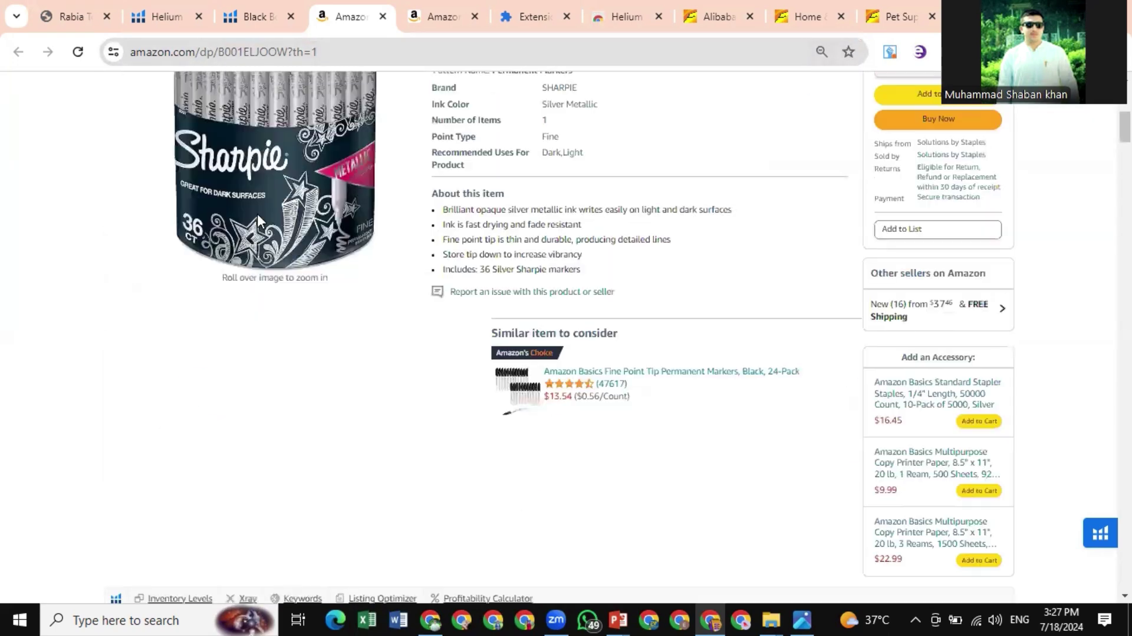
pyautogui.scroll(2, 257, 219)
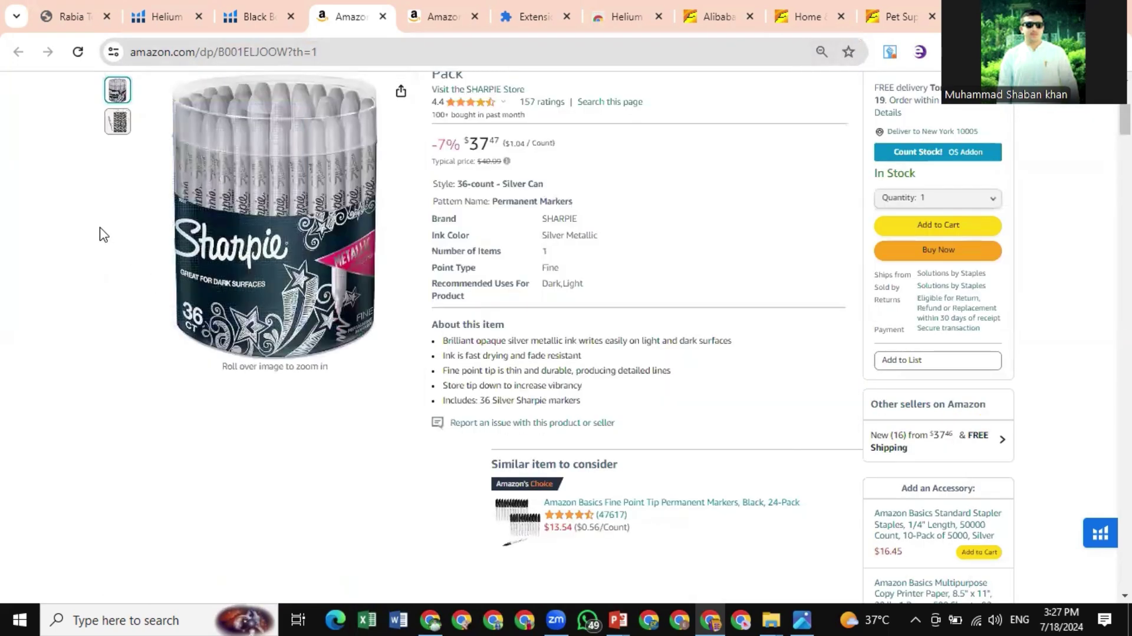
pyautogui.scroll(5, 100, 233)
pyautogui.scroll(-6, 571, 401)
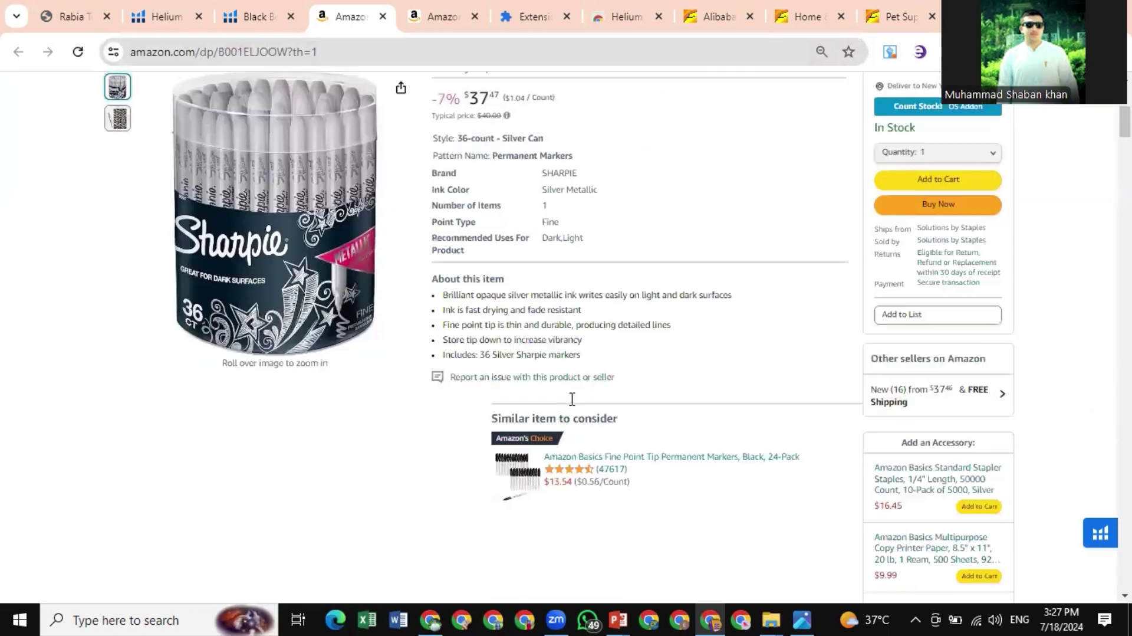
pyautogui.scroll(-20, 572, 401)
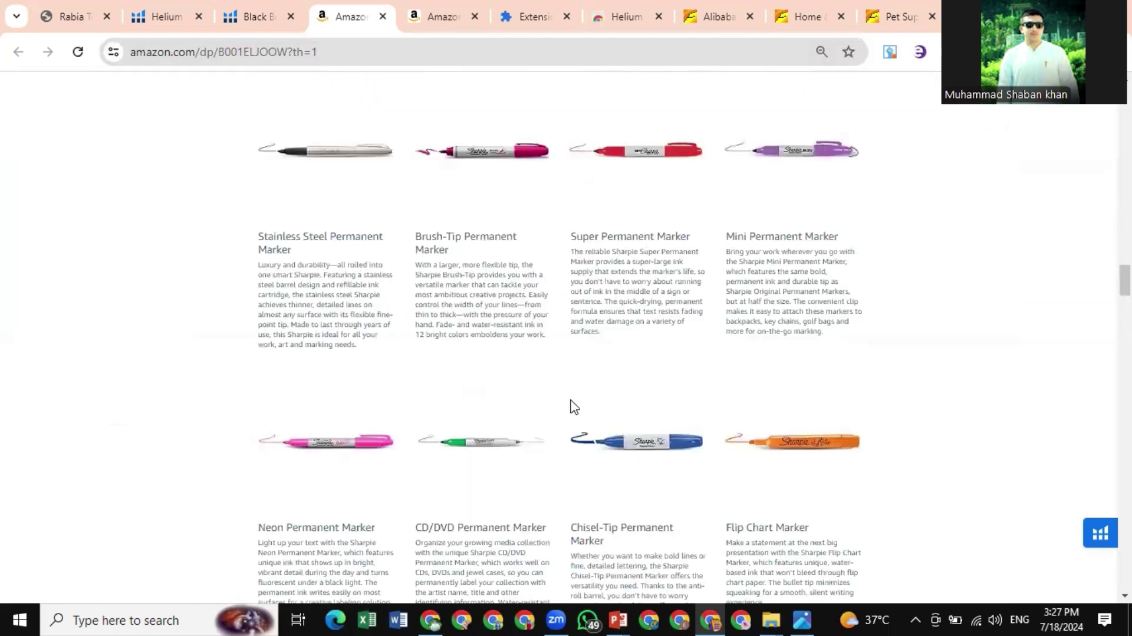
pyautogui.scroll(-10, 571, 401)
pyautogui.scroll(7, 324, 360)
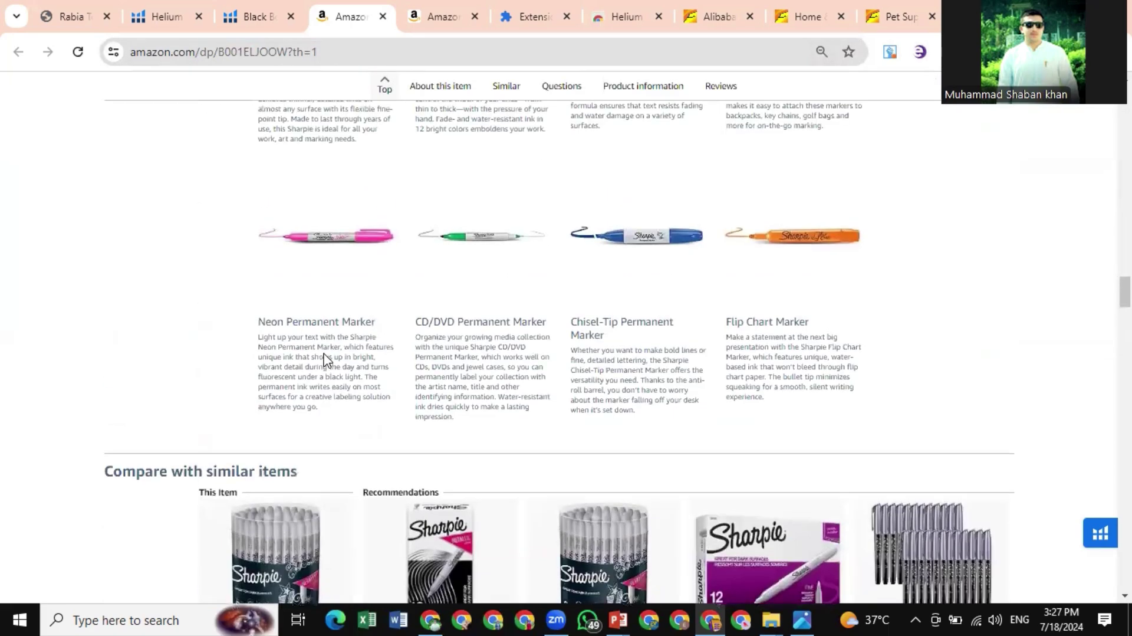
# Copy the ASIN B001ELJOOW from the Additional Information table of the SHARPIE listing
pyautogui.scroll(-15, 324, 360)
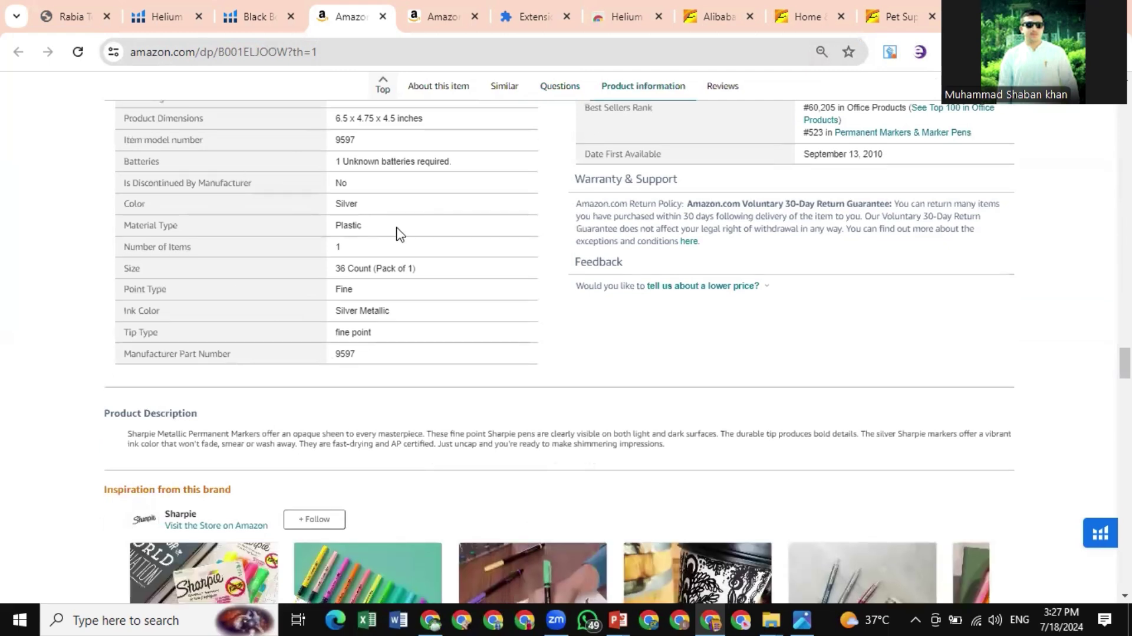
pyautogui.scroll(3, 688, 255)
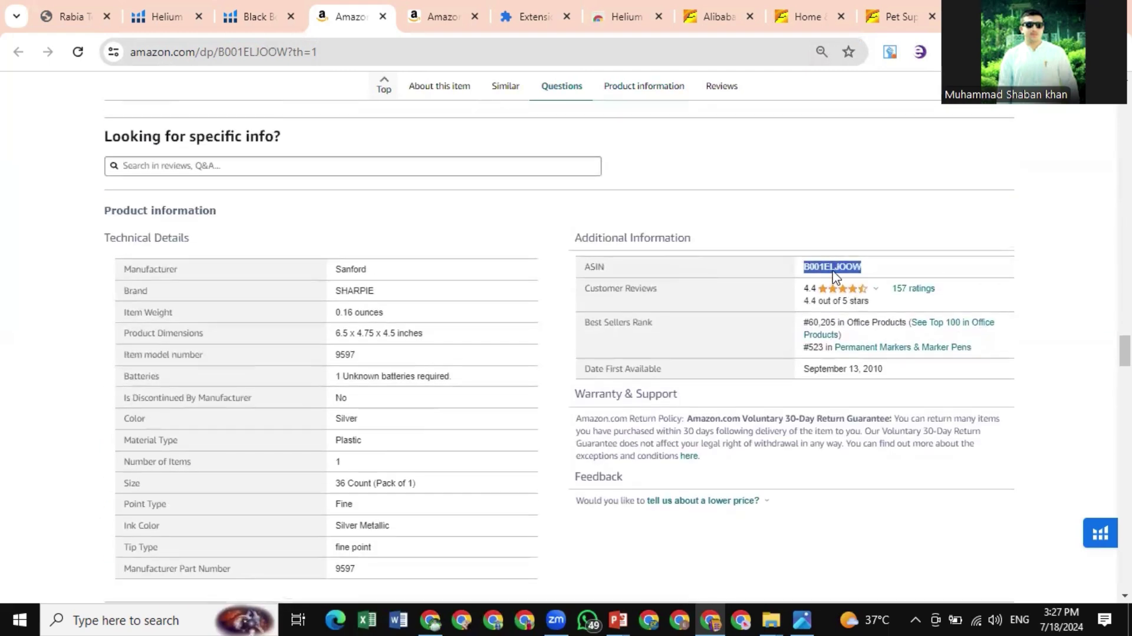
pyautogui.click(868, 272)
pyautogui.moveTo(862, 269); pyautogui.dragTo(805, 275)
pyautogui.rightClick(819, 273)
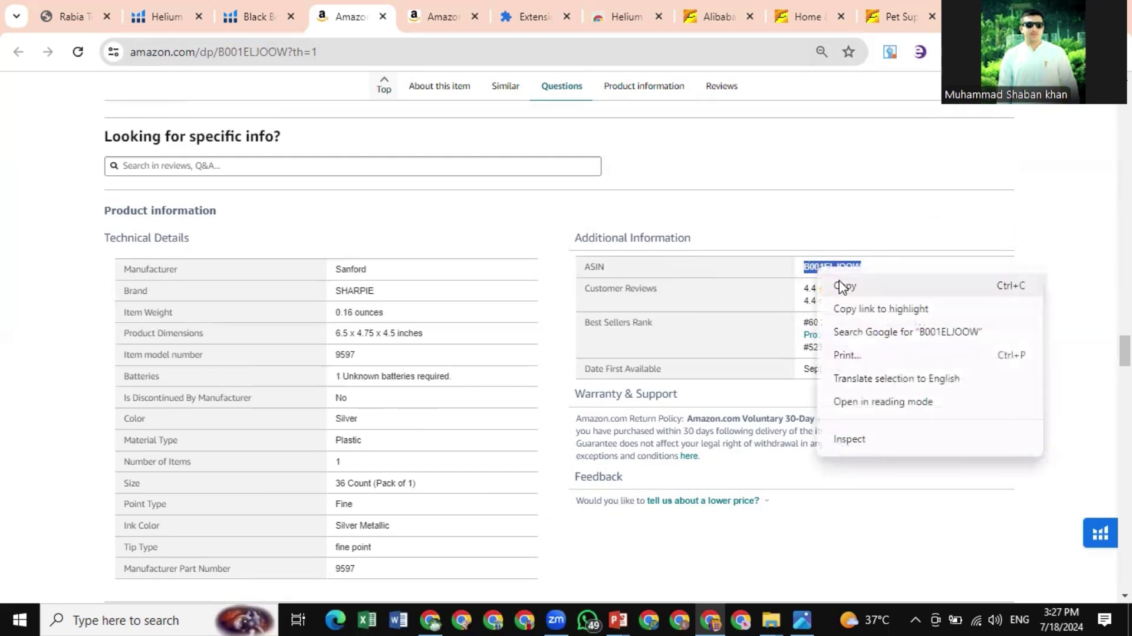
pyautogui.click(843, 286)
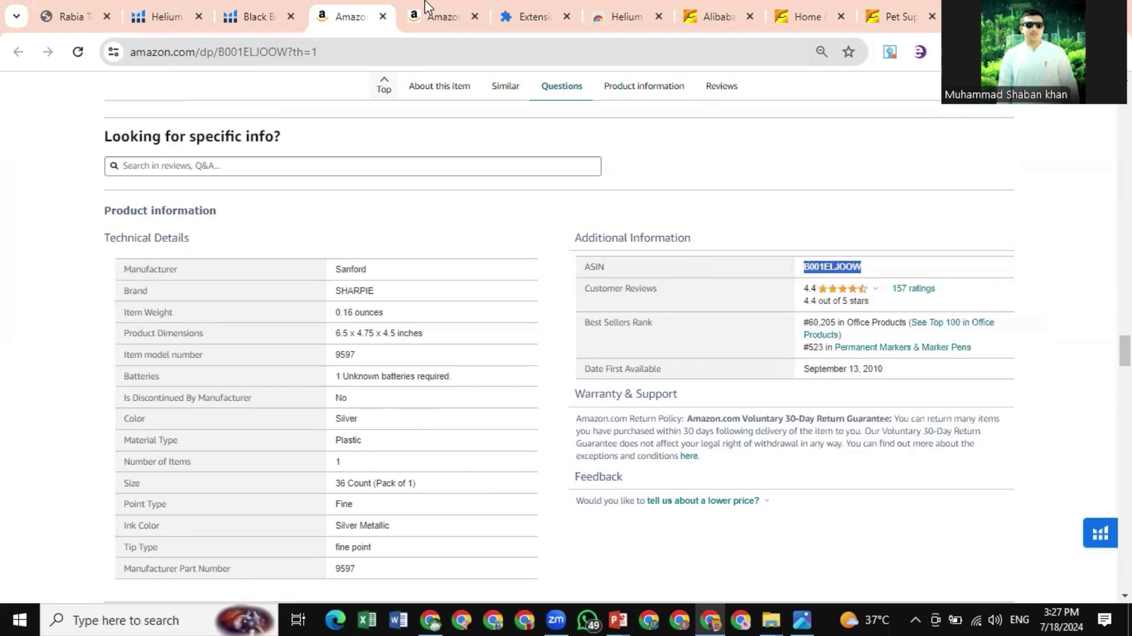
# Try to open Cerebro in a separate tab from the Helium 10 tools, and close that tab
pyautogui.click(186, 8)
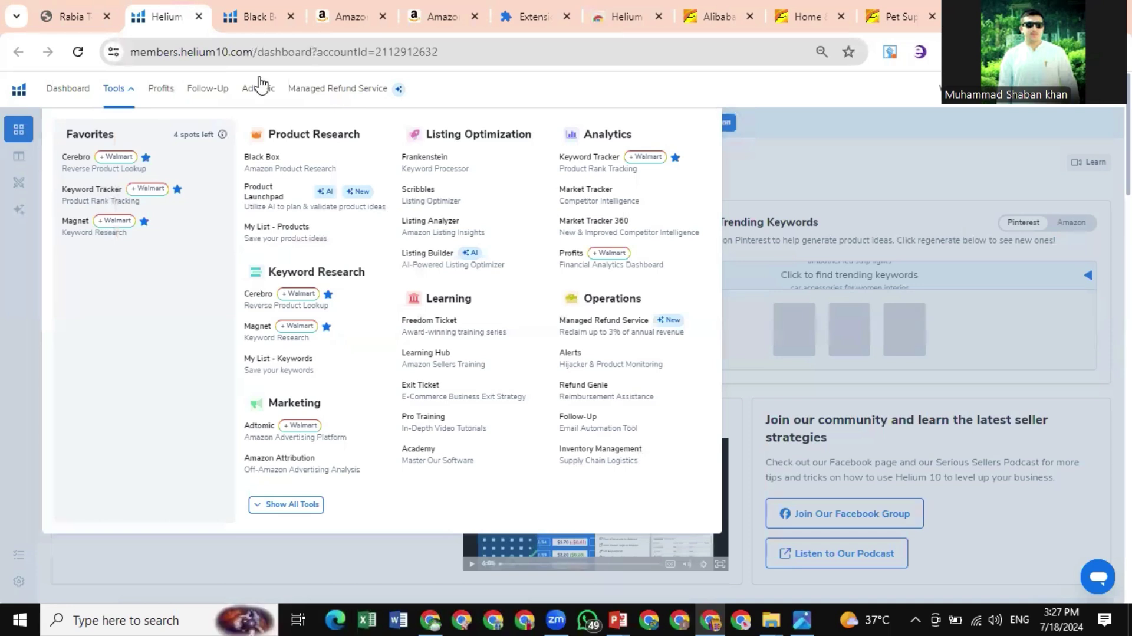
pyautogui.rightClick(75, 172)
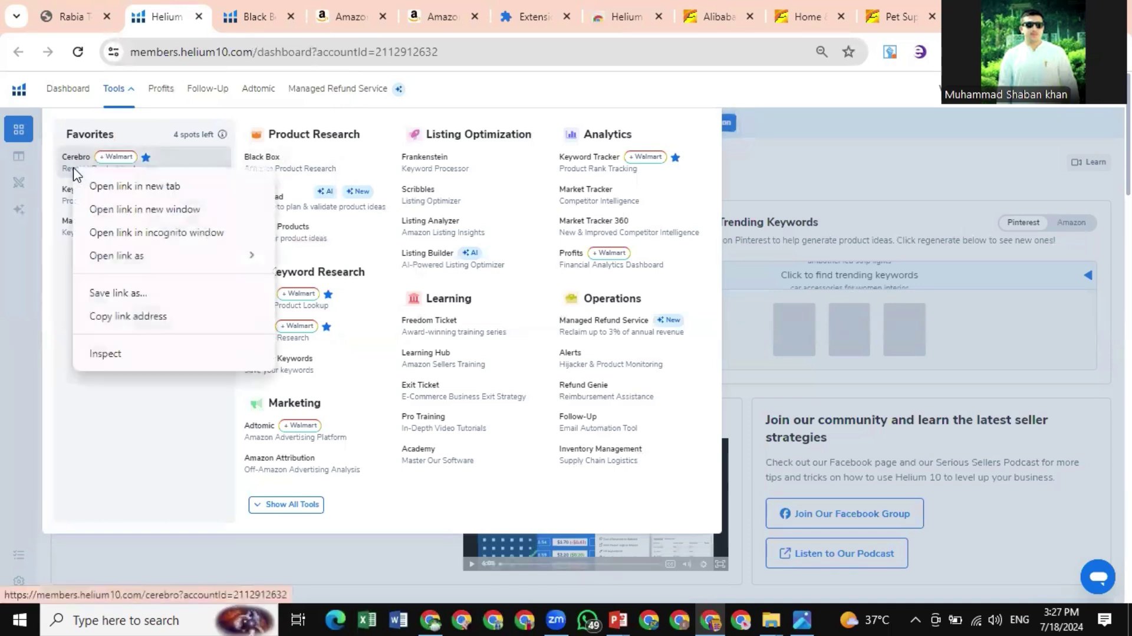
pyautogui.click(108, 188)
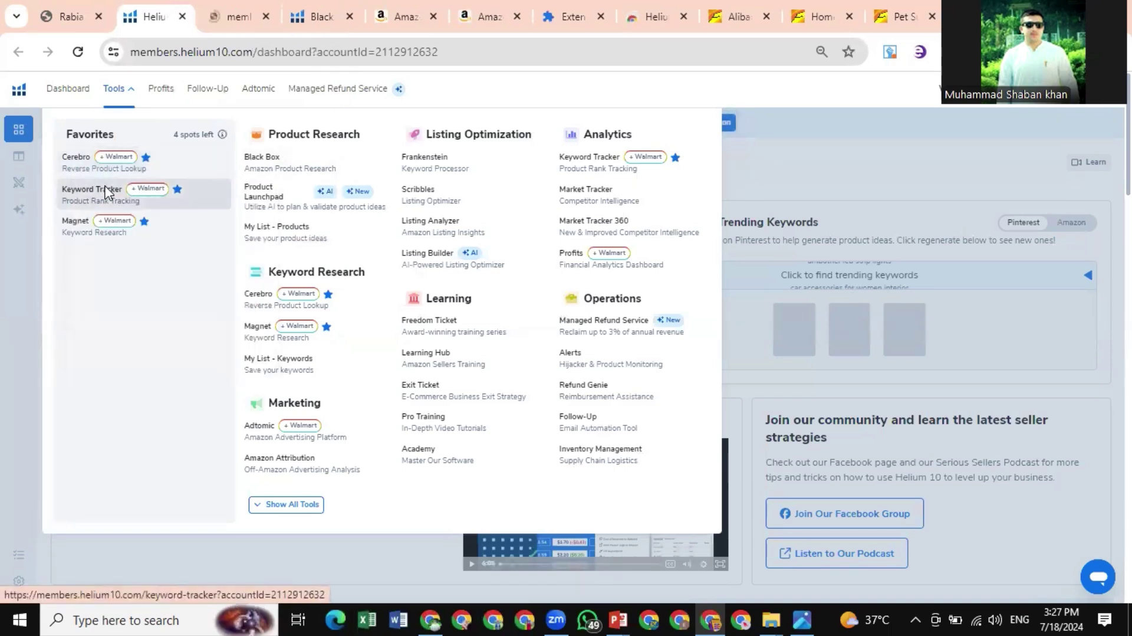
pyautogui.click(209, 7)
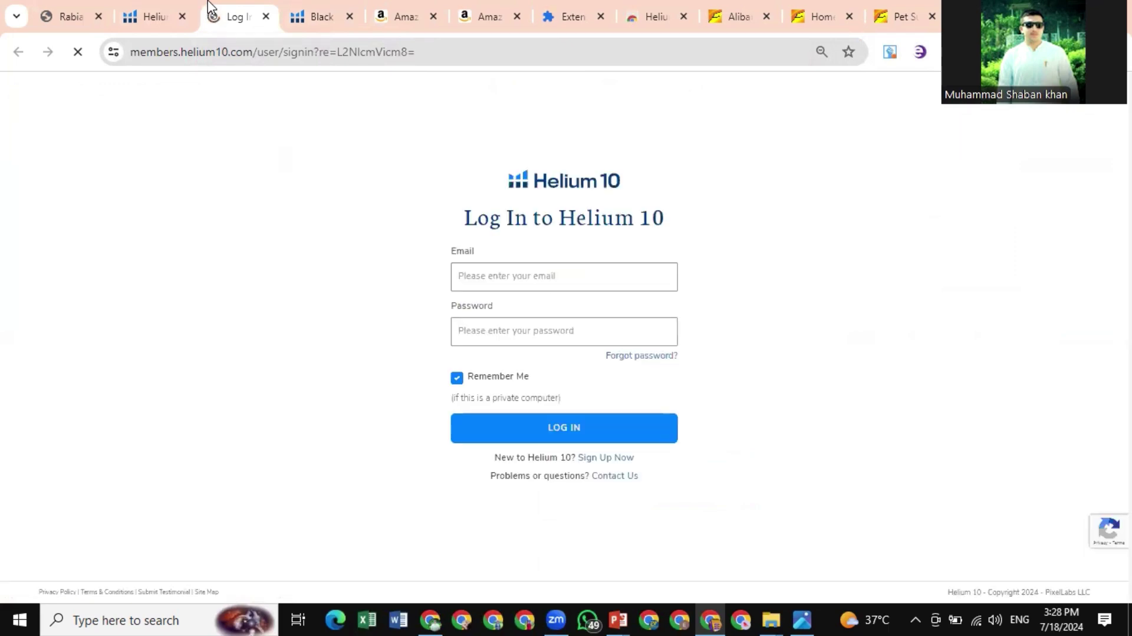
pyautogui.click(266, 17)
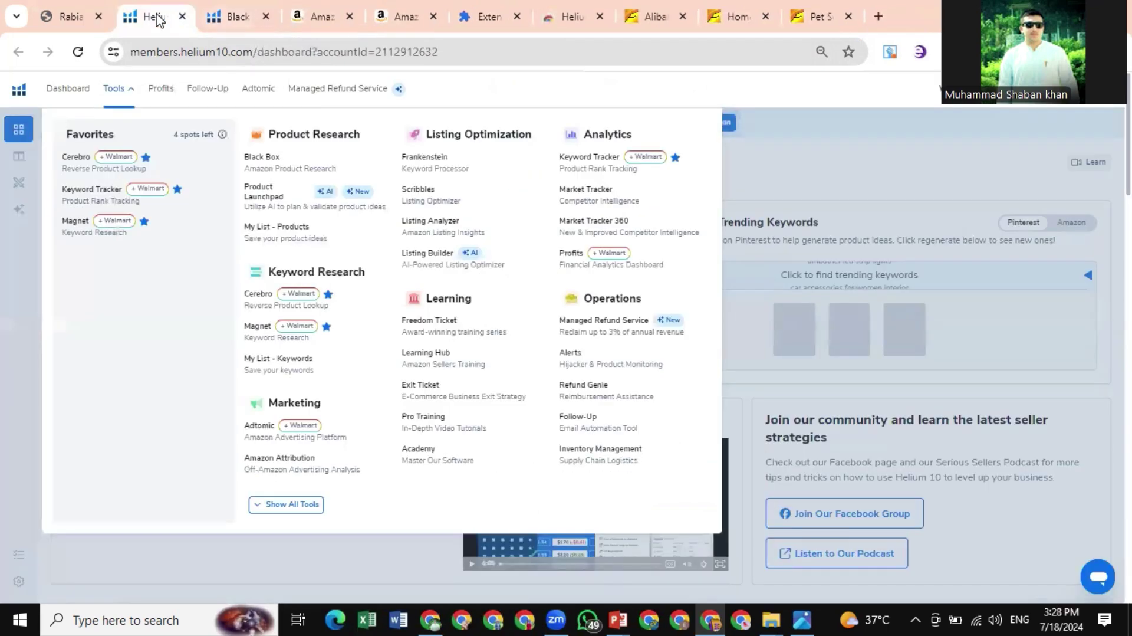
# Reload the Helium 10 dashboard, check the tools portal tab, and close the dashboard tab
pyautogui.click(70, 16)
pyautogui.click(146, 17)
pyautogui.click(77, 53)
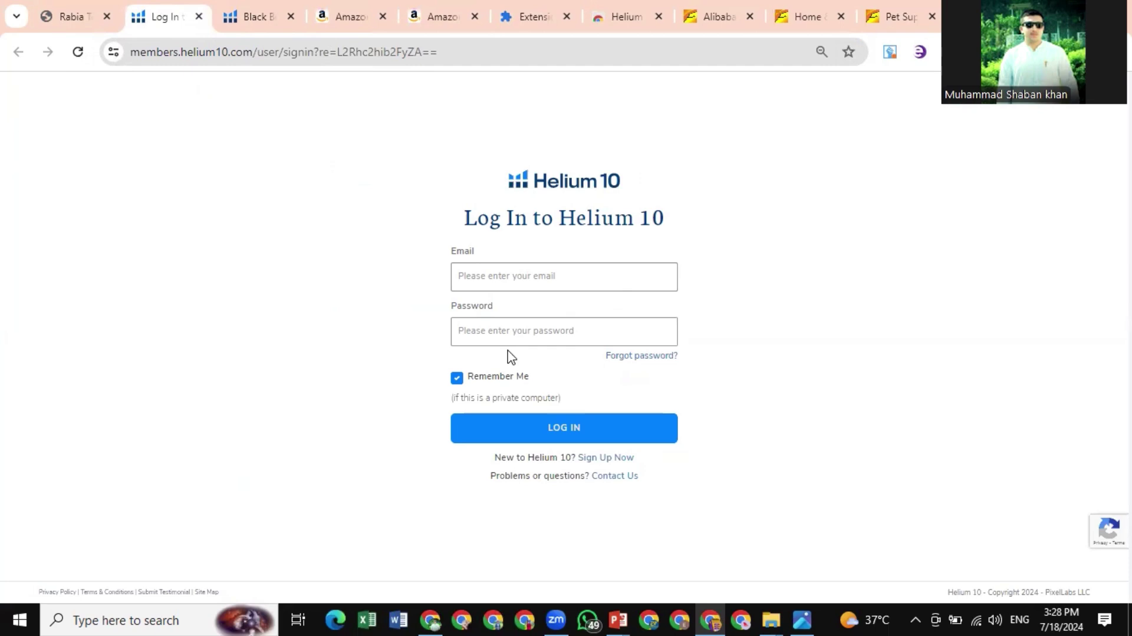
pyautogui.click(72, 2)
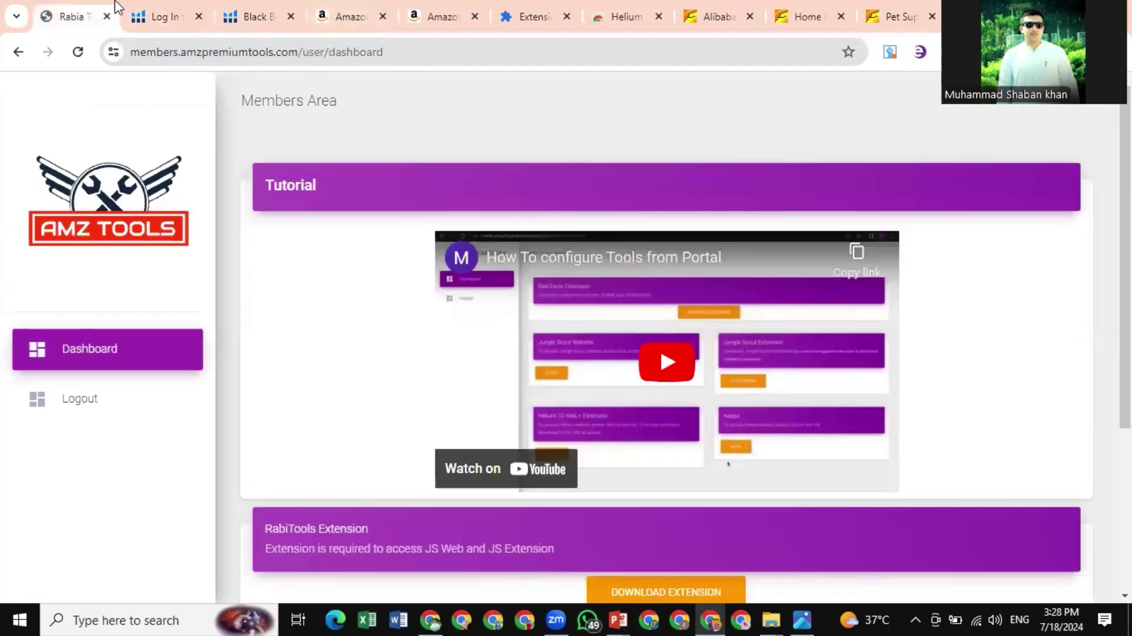
pyautogui.click(168, 17)
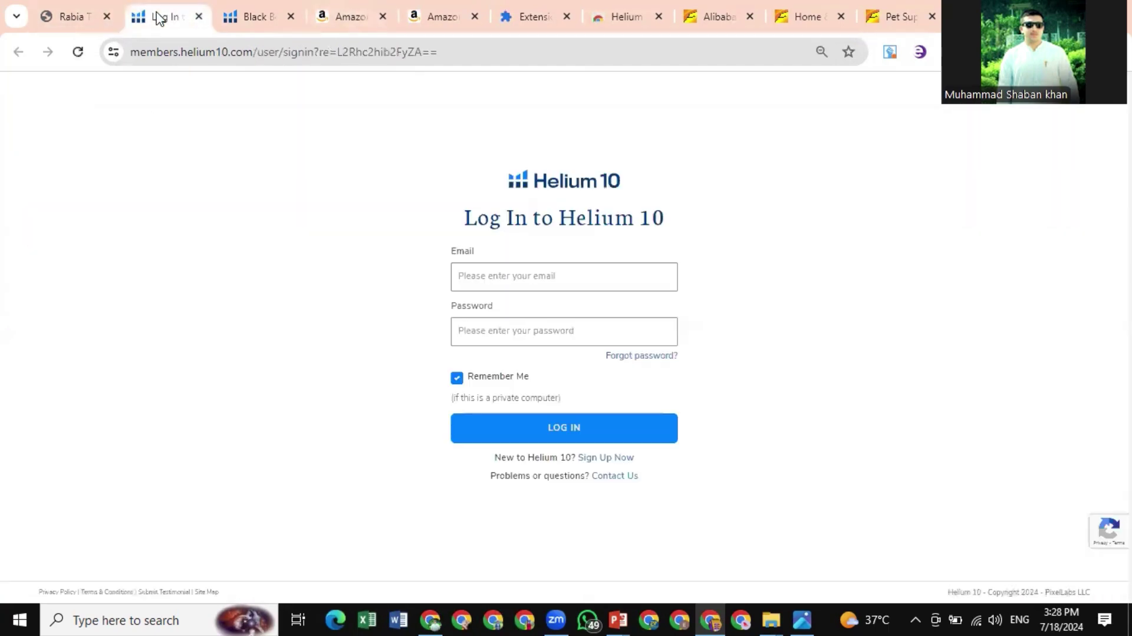
pyautogui.click(199, 16)
# Try to access Helium 10 through Helium Temporary 2 on the AMZ Tools members dashboard, and close the page it opens
pyautogui.click(88, 13)
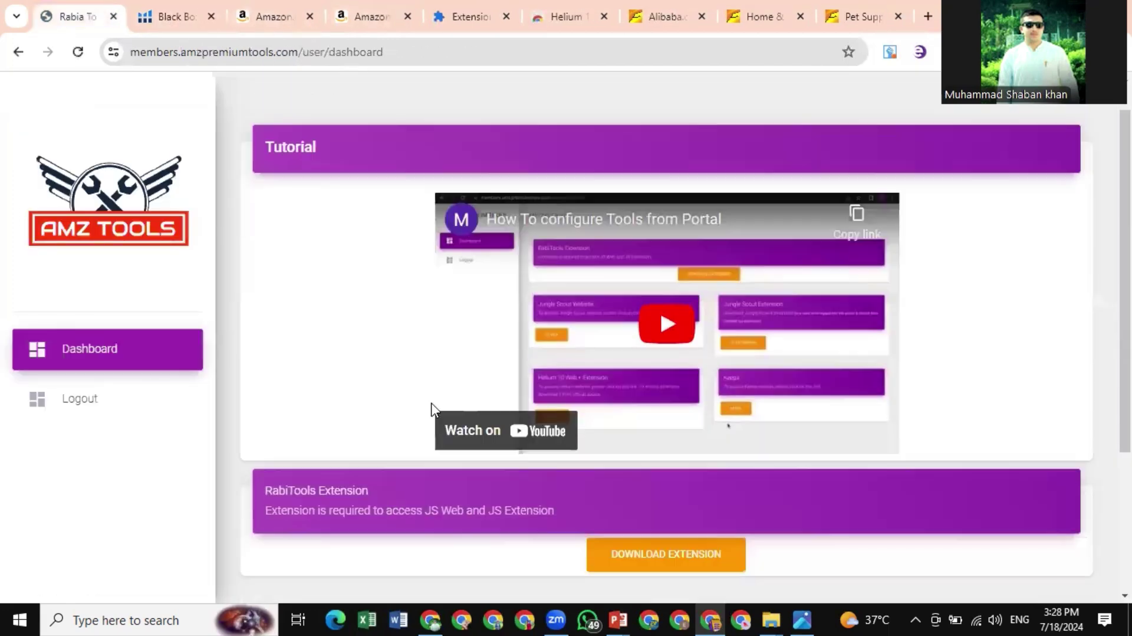
pyautogui.scroll(-3, 431, 407)
pyautogui.click(766, 523)
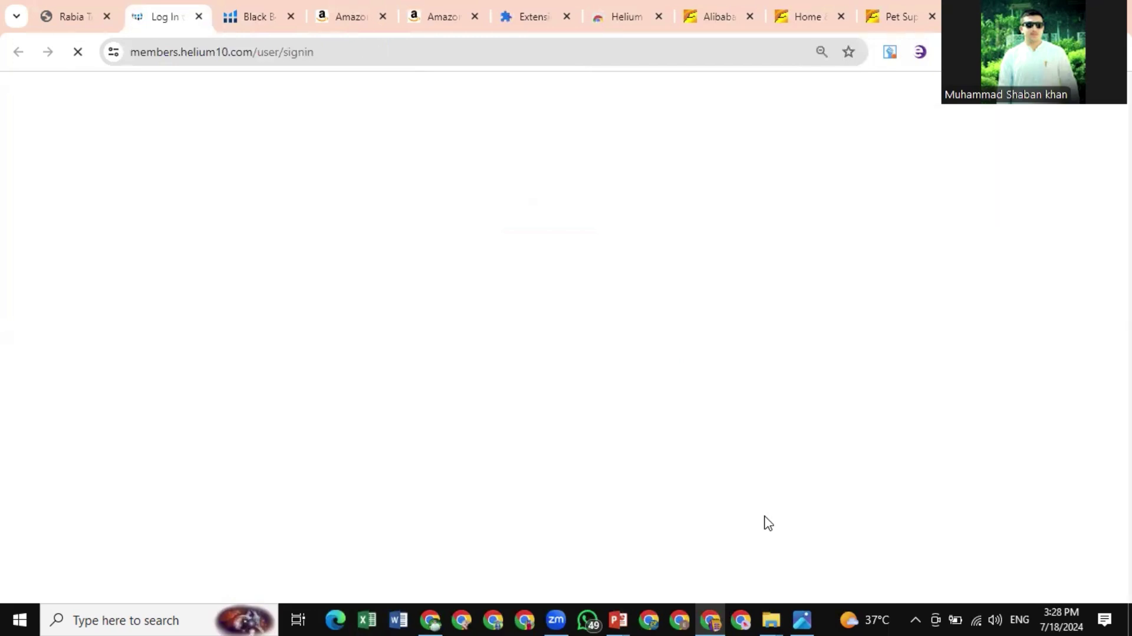
pyautogui.click(68, 13)
pyautogui.click(199, 16)
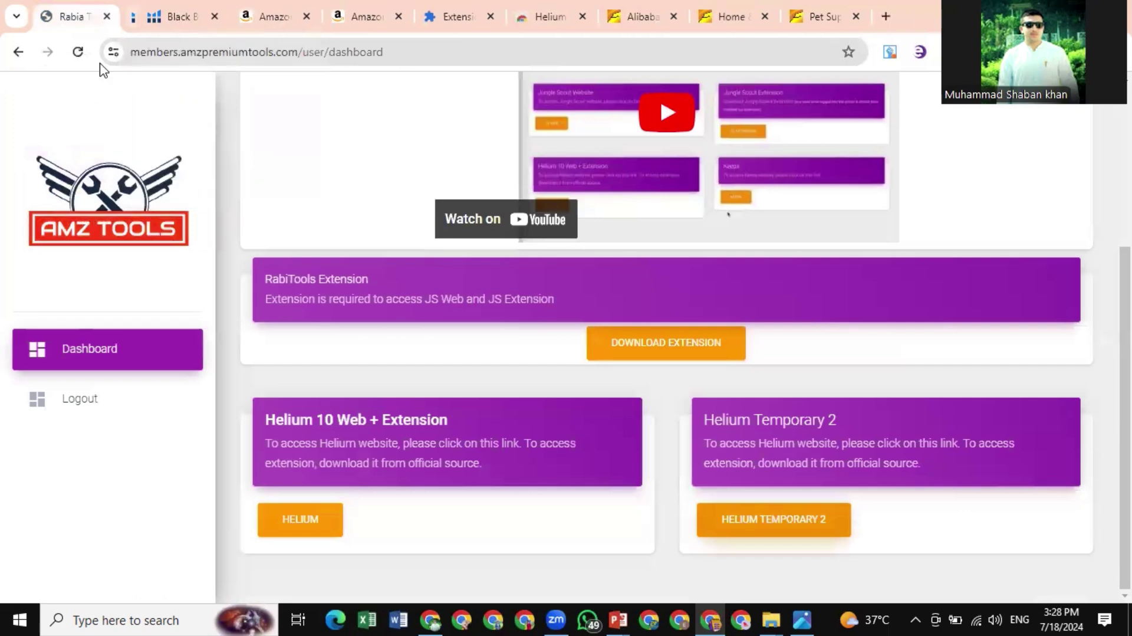
# Refresh the AMZ Tools members dashboard, try its Helium 10 Web + Extension access, and close the page it opens
pyautogui.click(81, 54)
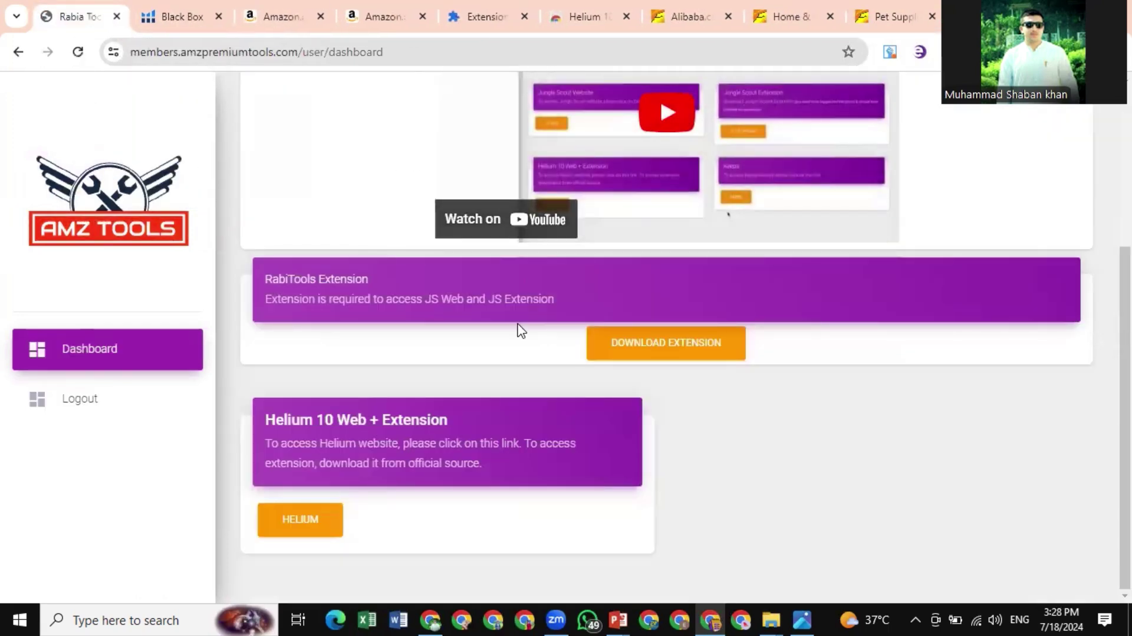
pyautogui.click(304, 523)
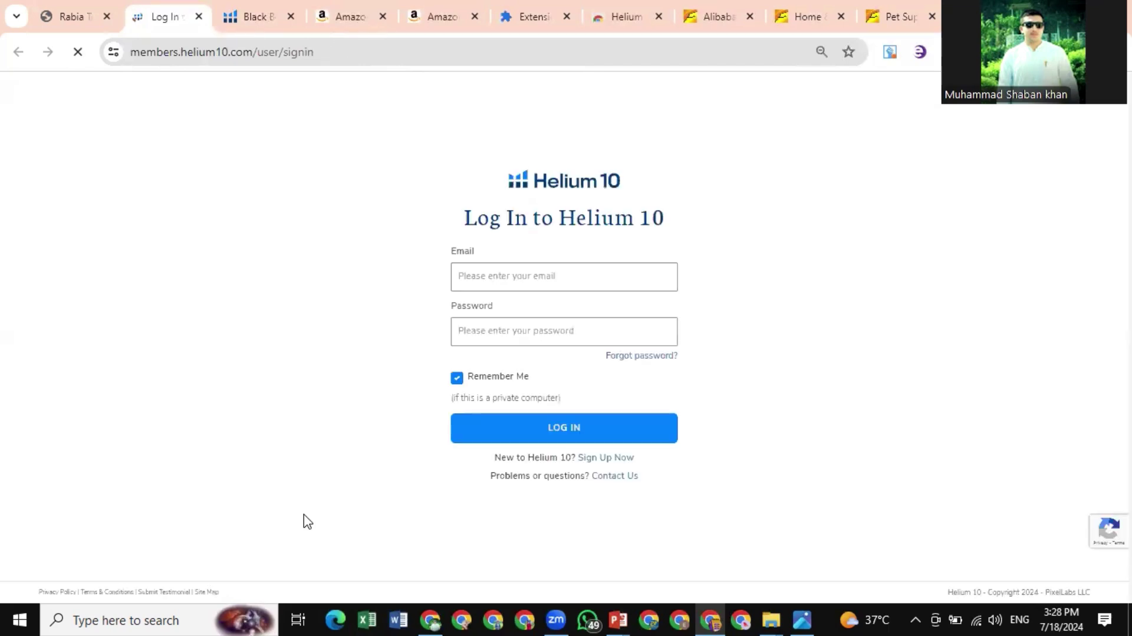
pyautogui.click(198, 16)
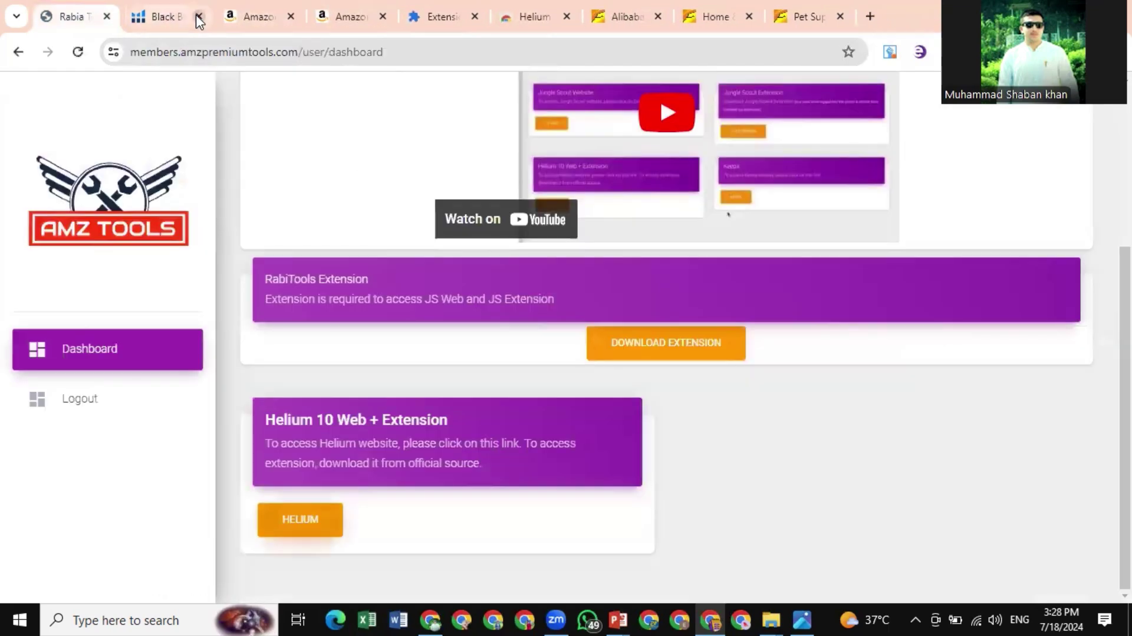
# Close the AMZ Tools portal tab and reopen the portal in a new tab from the RABI TOOLS shortcut, at its Helium 10 section
pyautogui.click(106, 16)
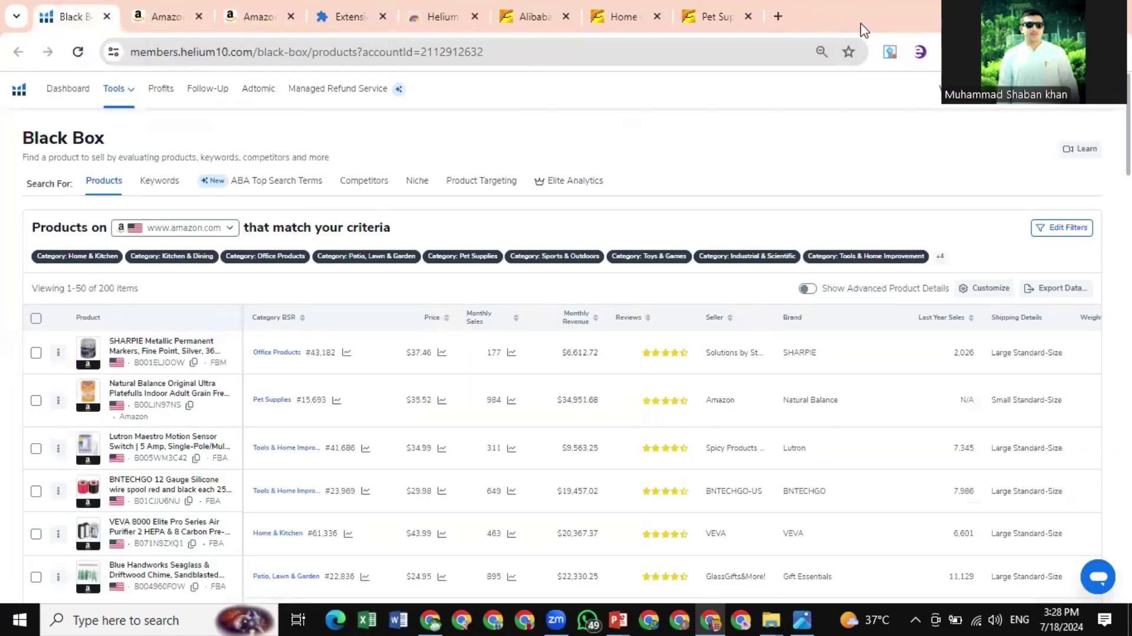
pyautogui.click(779, 18)
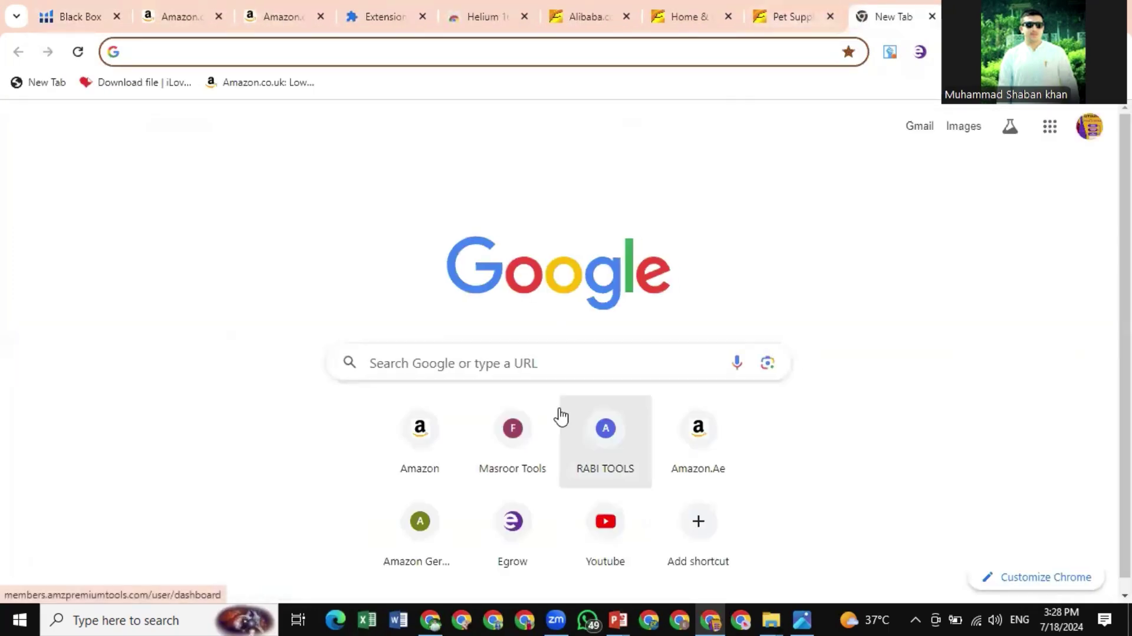
pyautogui.click(587, 470)
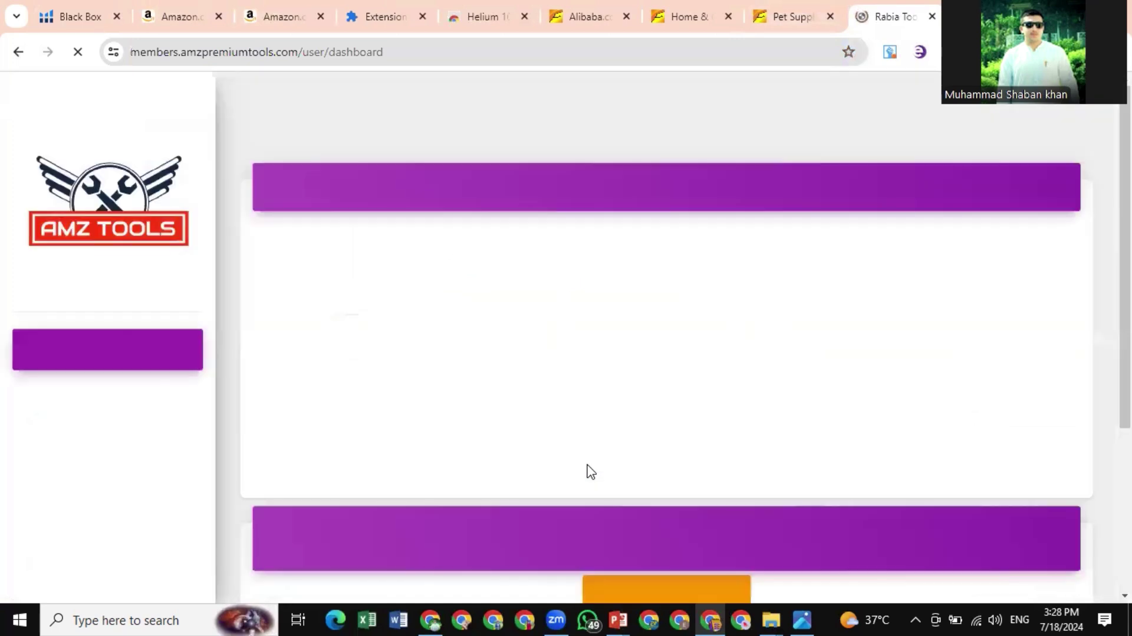
pyautogui.scroll(-3, 590, 470)
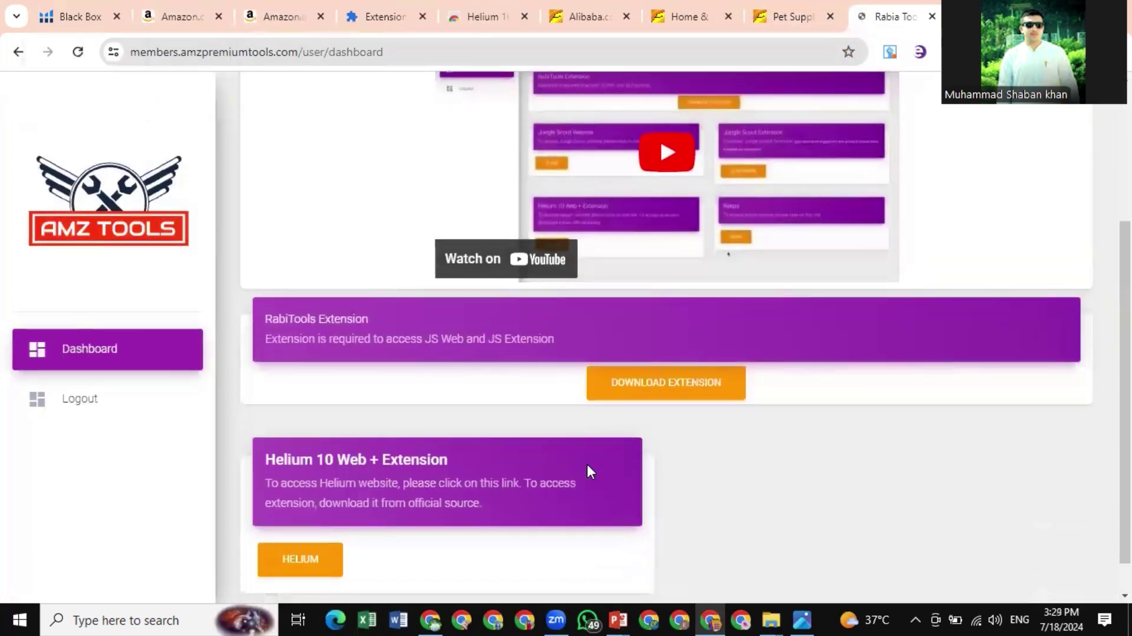
# Open Helium 10 through the Helium 10 Web + Extension access on the AMZ Tools members dashboard
pyautogui.scroll(-1, 348, 423)
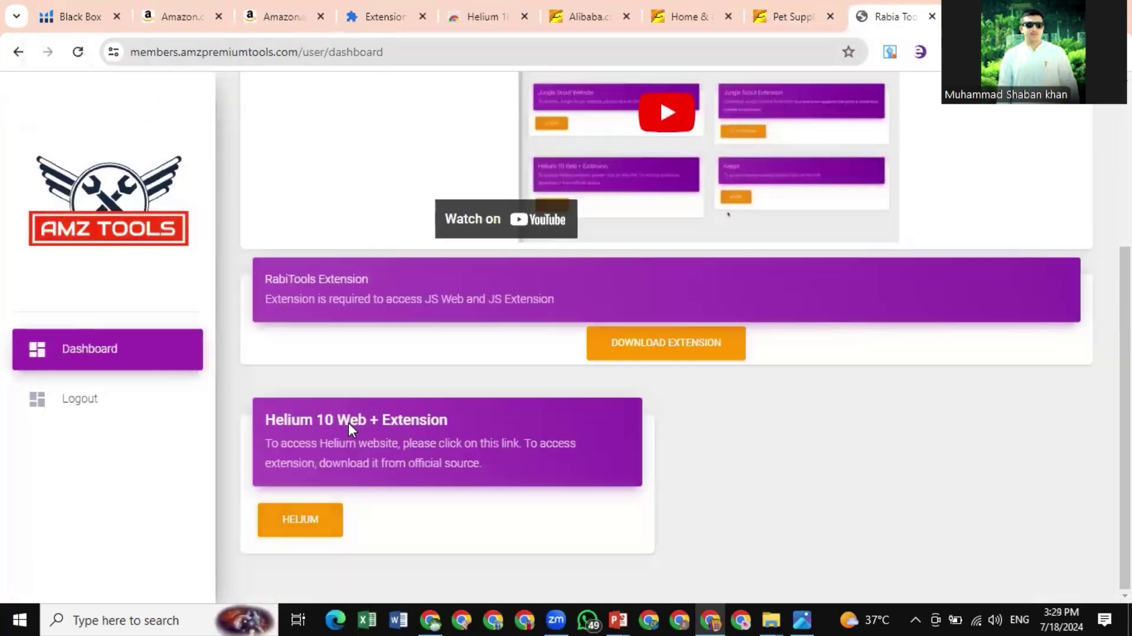
pyautogui.click(299, 510)
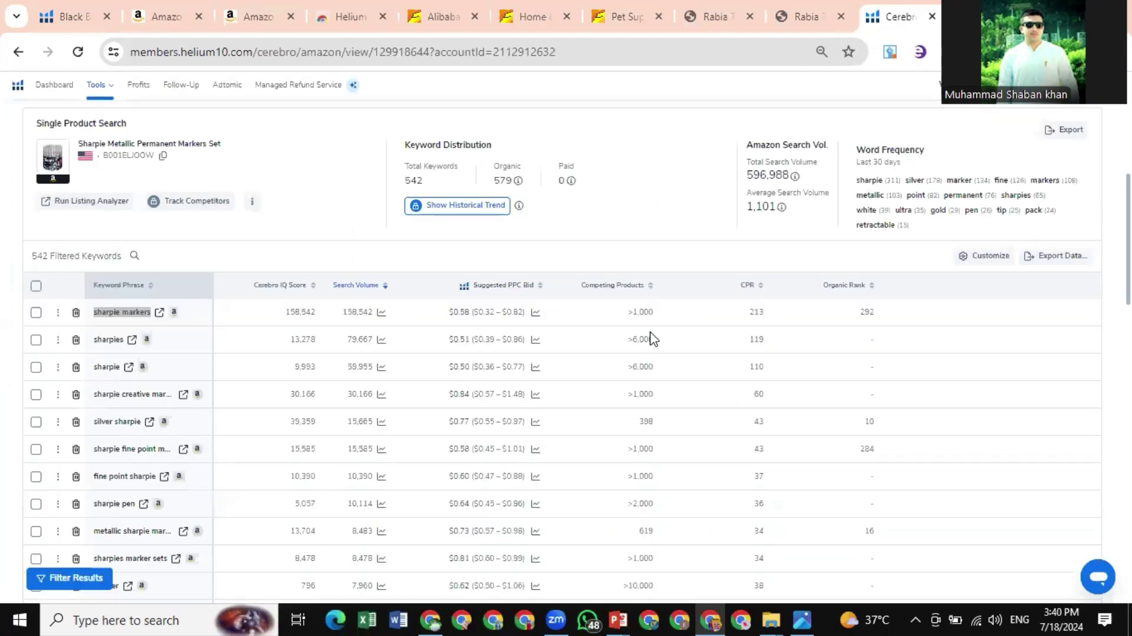
# Check the ASIN searched in Cerebro against the Amazon Sharpie markers listing, and examine the keyword table's search volumes and the filters
pyautogui.scroll(7, 64, 248)
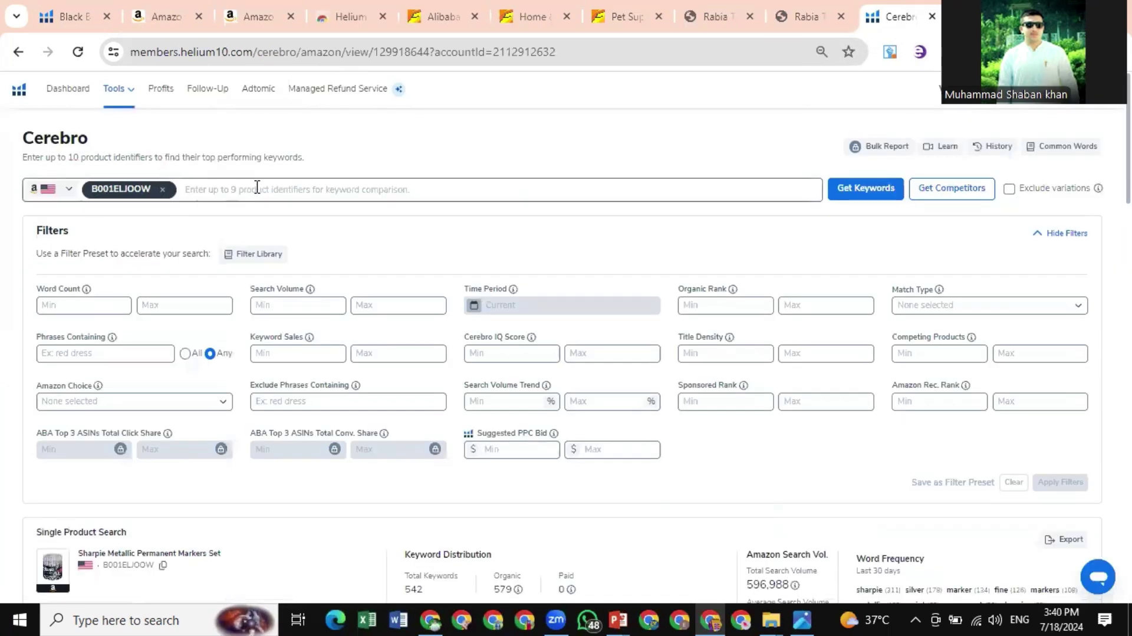
pyautogui.click(206, 9)
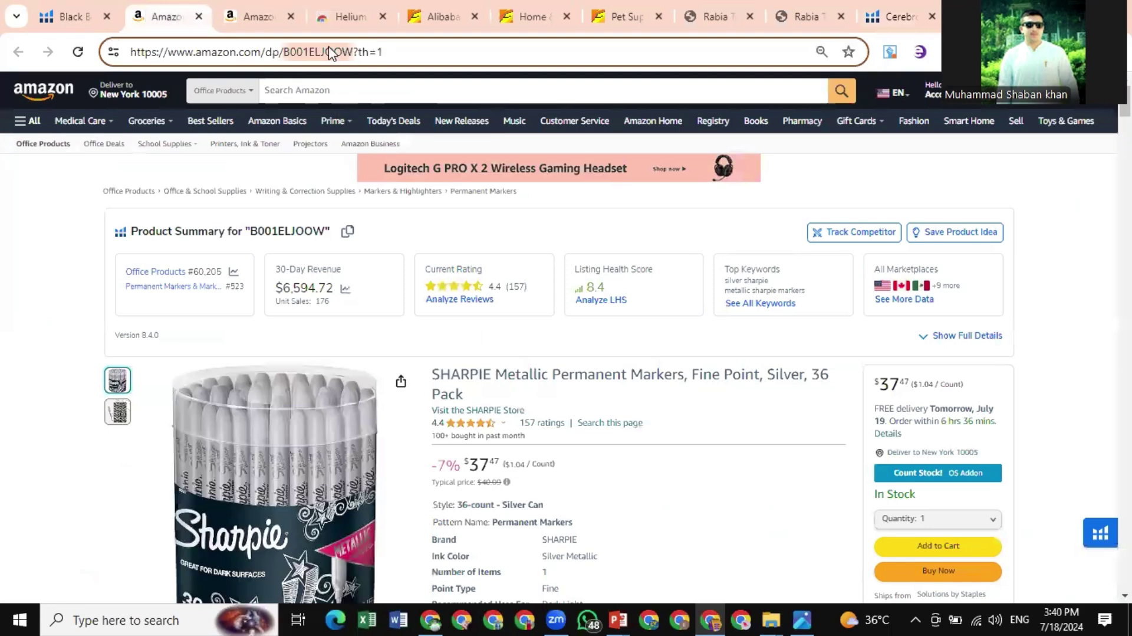
pyautogui.click(900, 12)
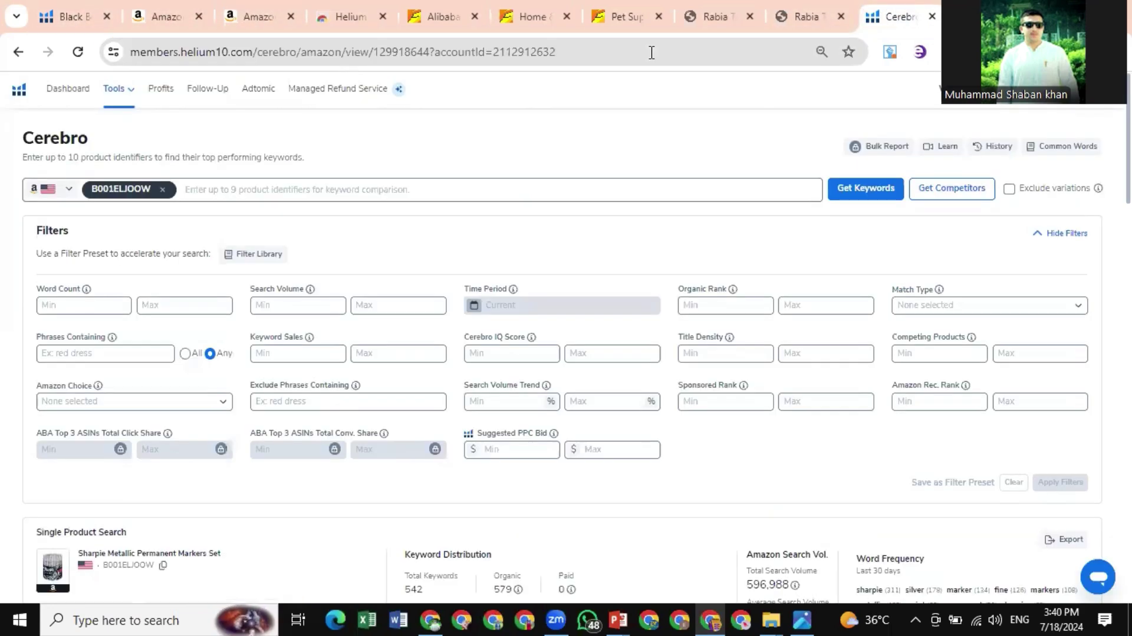
pyautogui.scroll(-9, 326, 529)
pyautogui.scroll(2, 326, 528)
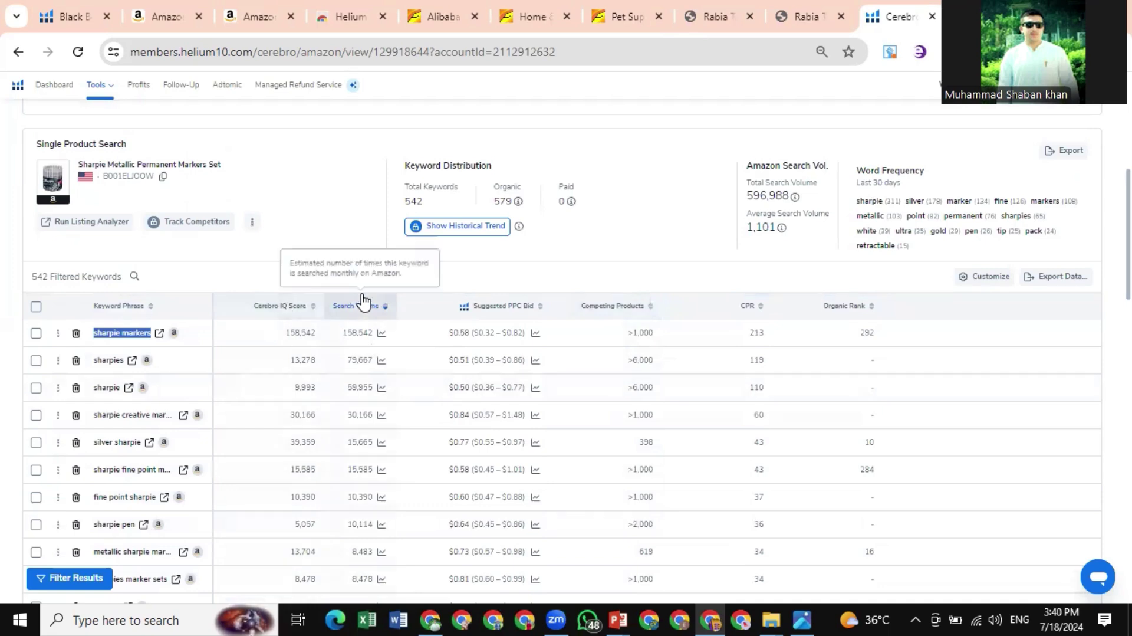
pyautogui.scroll(5, 285, 322)
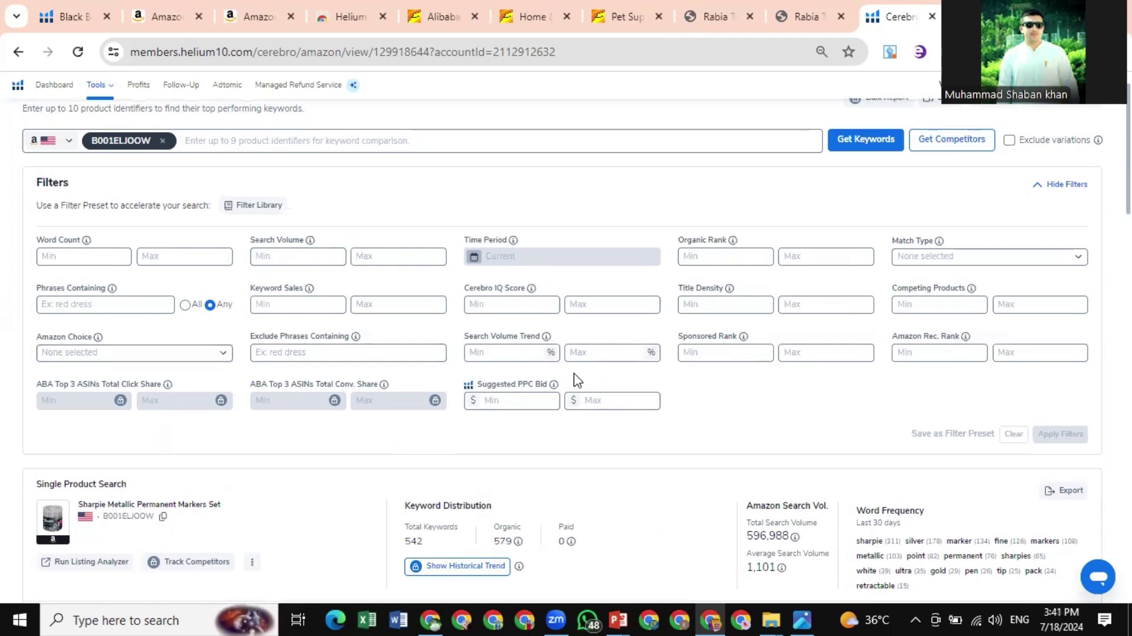
# Open the Amazon search results for the keyword phrase "sharpie markers" from the Cerebro keyword list
pyautogui.scroll(-9, 568, 391)
pyautogui.scroll(4, 116, 356)
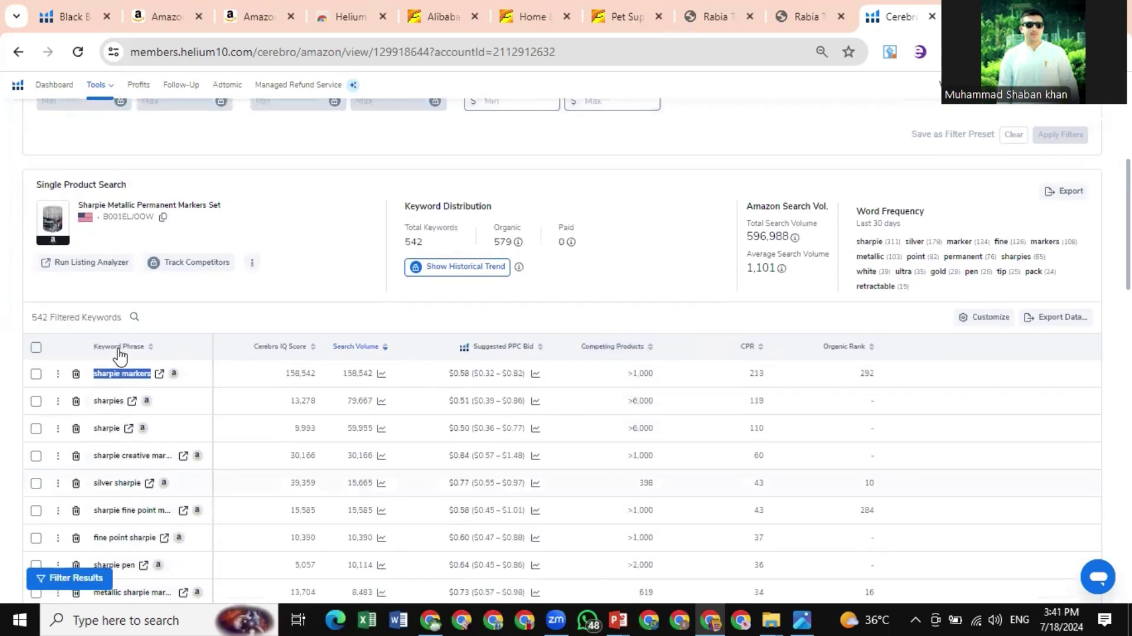
pyautogui.scroll(-3, 142, 422)
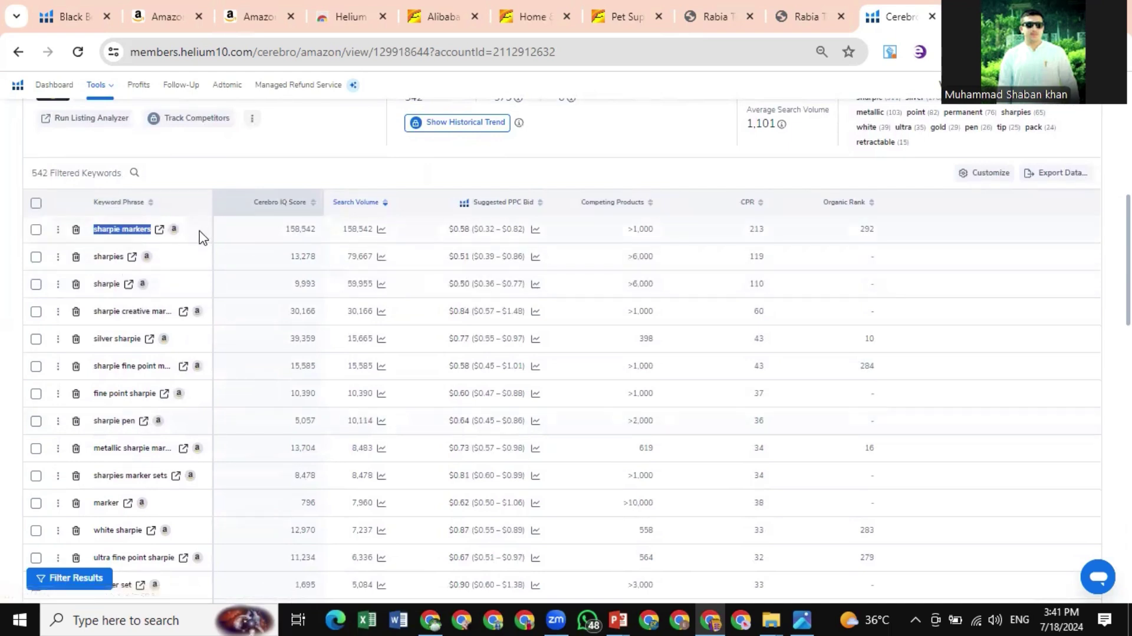
pyautogui.click(100, 228)
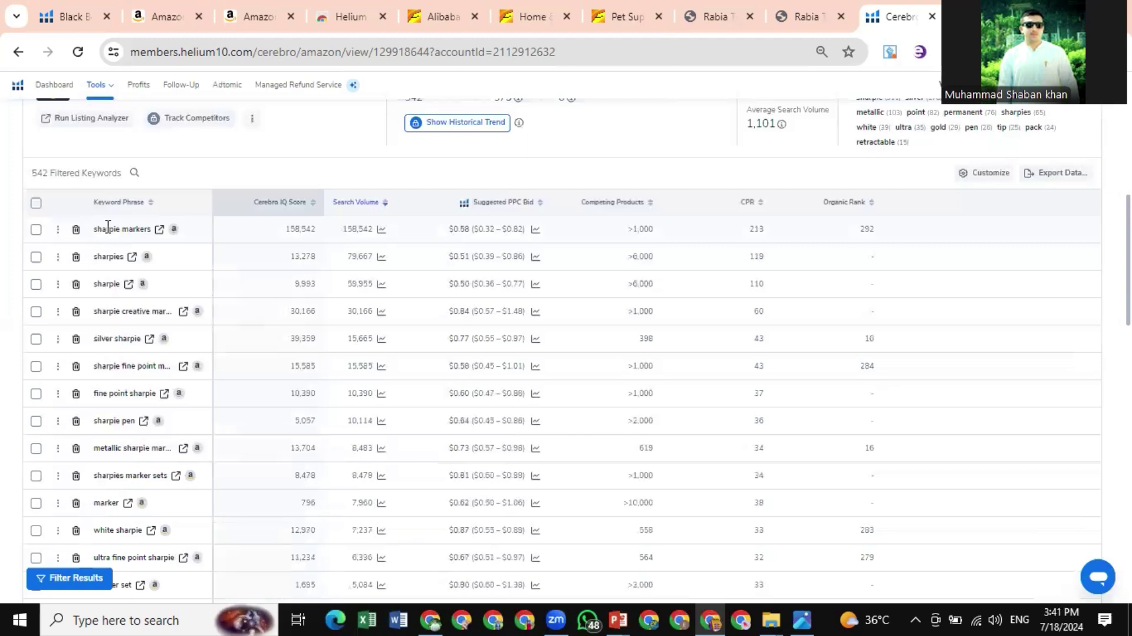
pyautogui.moveTo(94, 229); pyautogui.dragTo(148, 229)
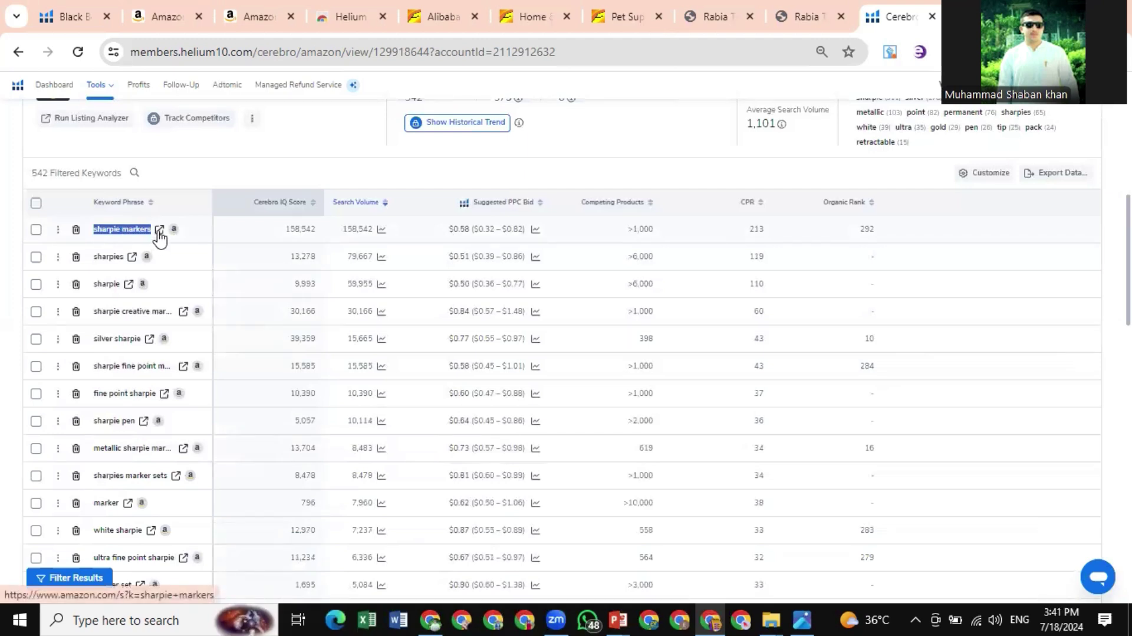
pyautogui.click(160, 230)
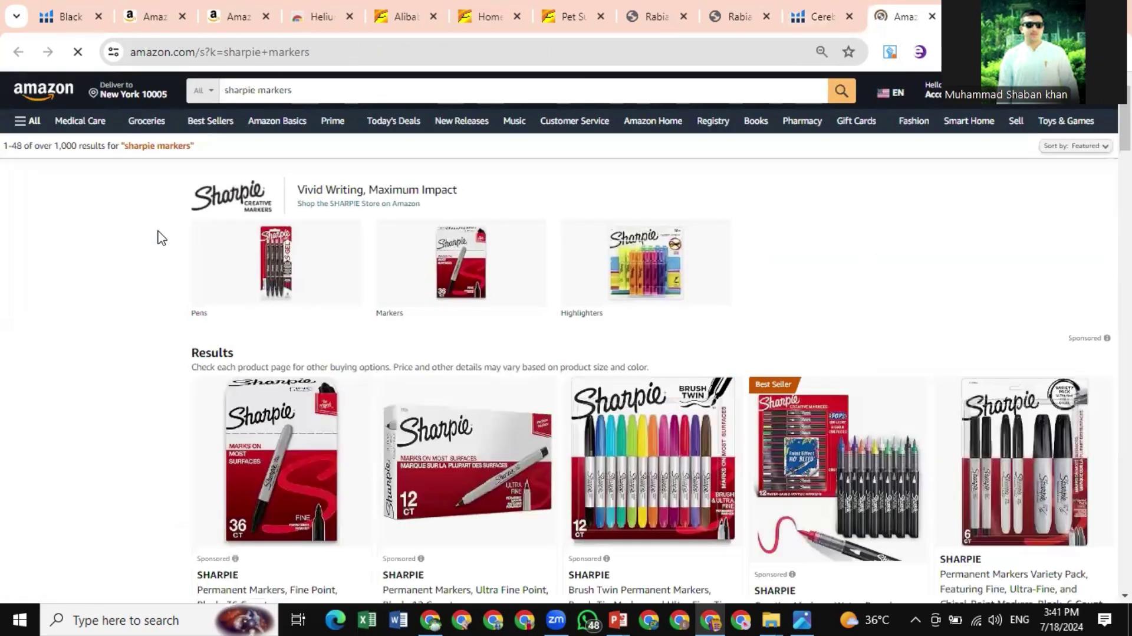
# Examine the brands of the products in the Amazon results for "sharpie markers" to judge whether the keyword is branded
pyautogui.scroll(-15, 736, 358)
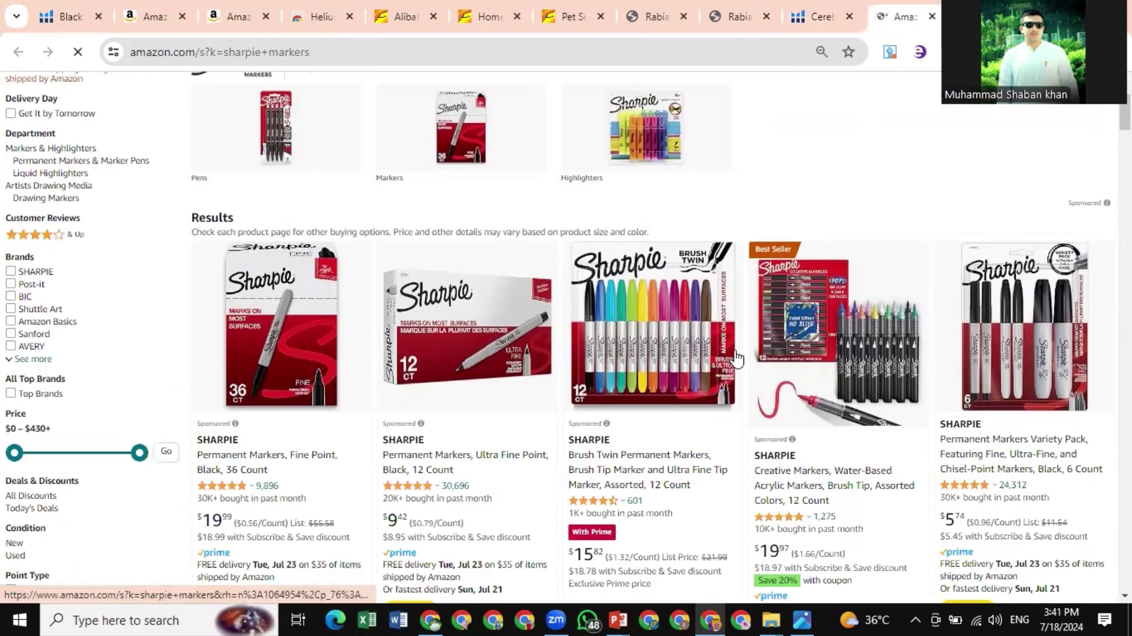
pyautogui.scroll(8, 736, 355)
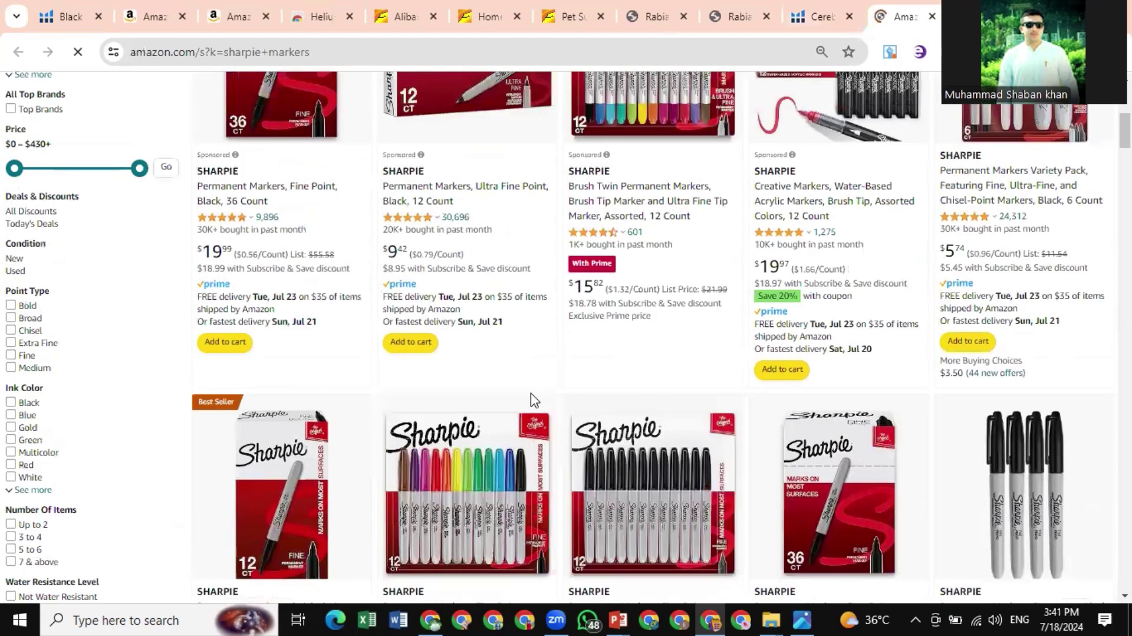
pyautogui.scroll(8, 530, 398)
pyautogui.scroll(-2, 435, 504)
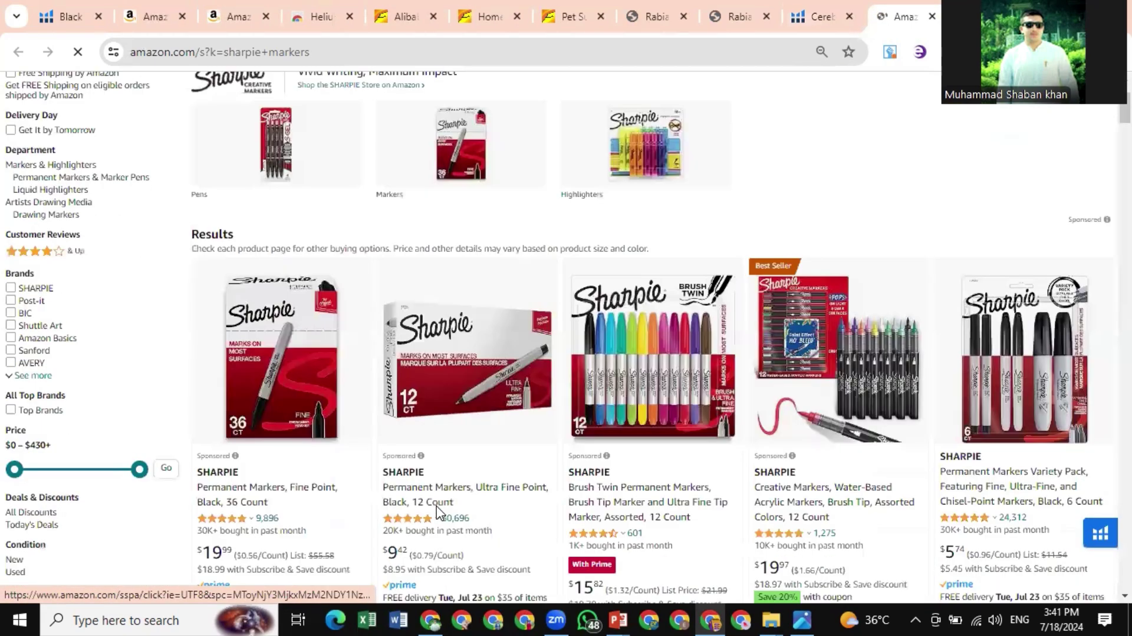
pyautogui.scroll(-4, 437, 510)
pyautogui.scroll(7, 354, 323)
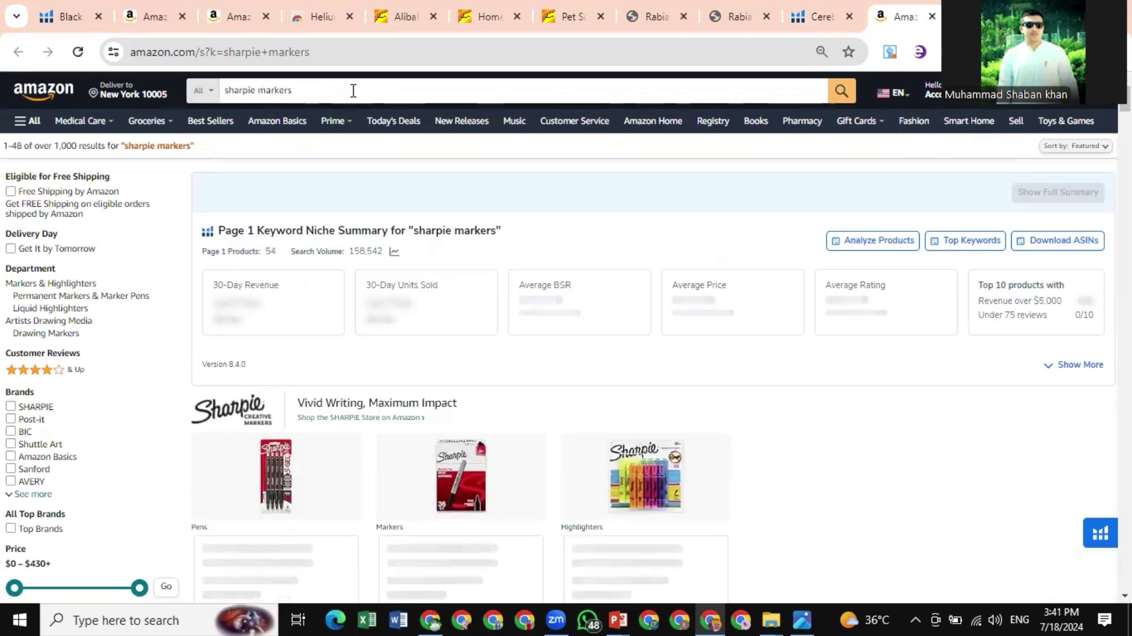
pyautogui.scroll(-5, 270, 504)
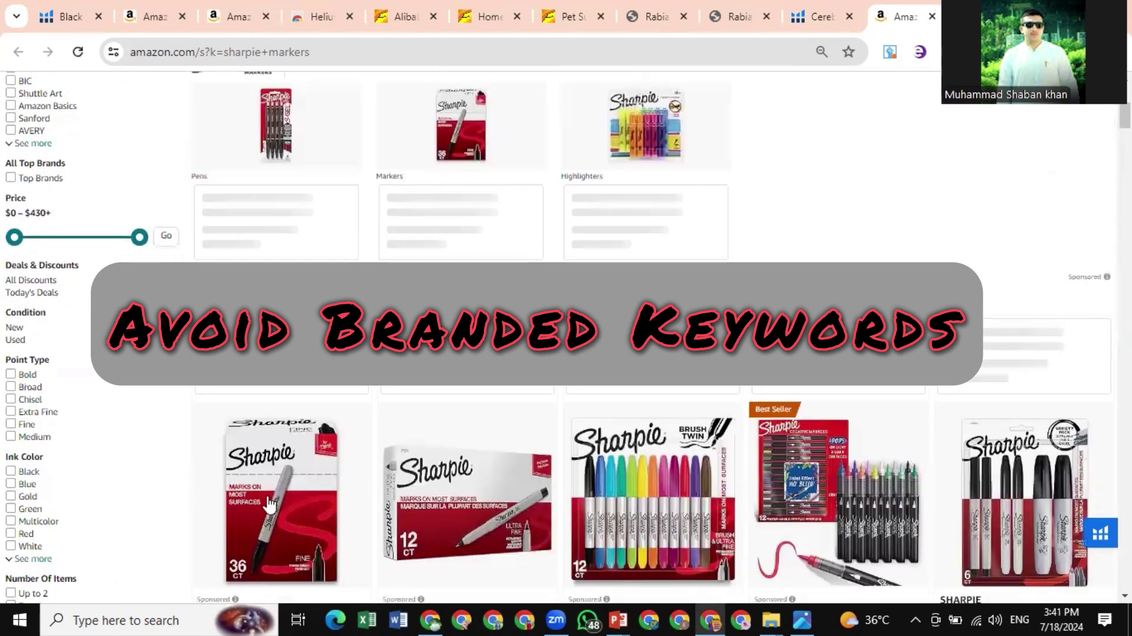
pyautogui.scroll(-15, 270, 504)
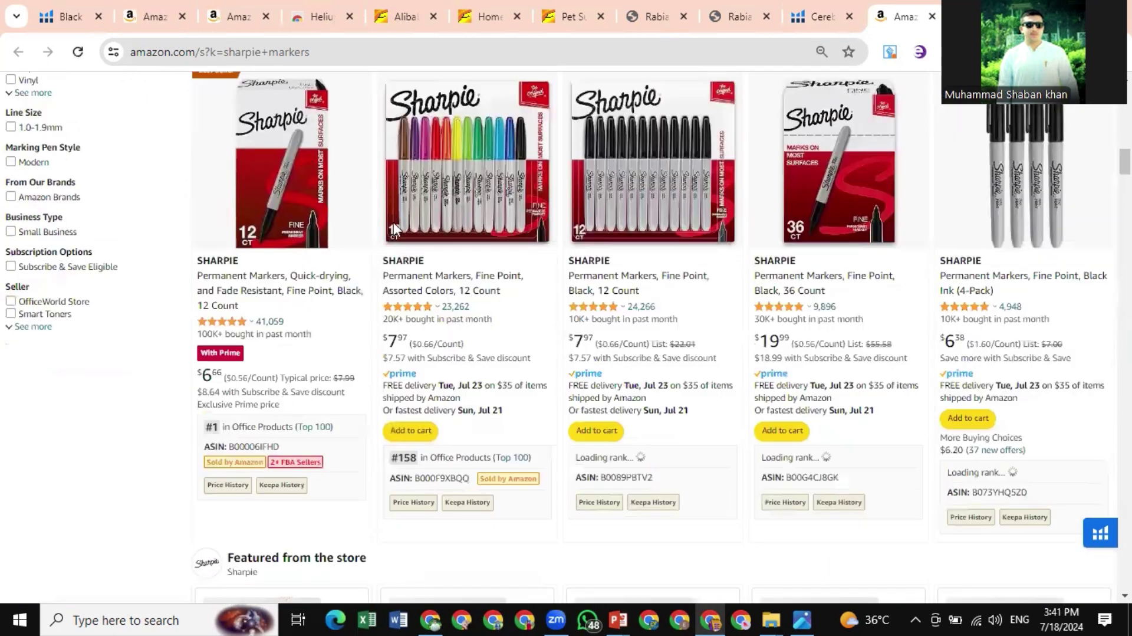
pyautogui.scroll(20, 560, 321)
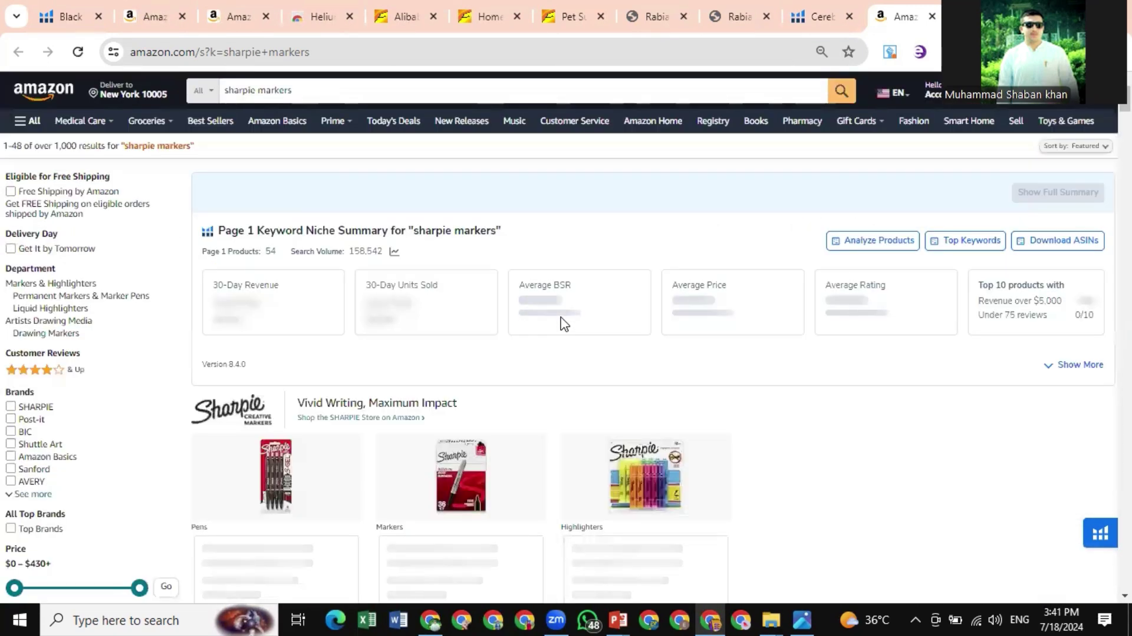
pyautogui.moveTo(89, 121)
pyautogui.scroll(-3, 317, 404)
pyautogui.scroll(-10, 317, 403)
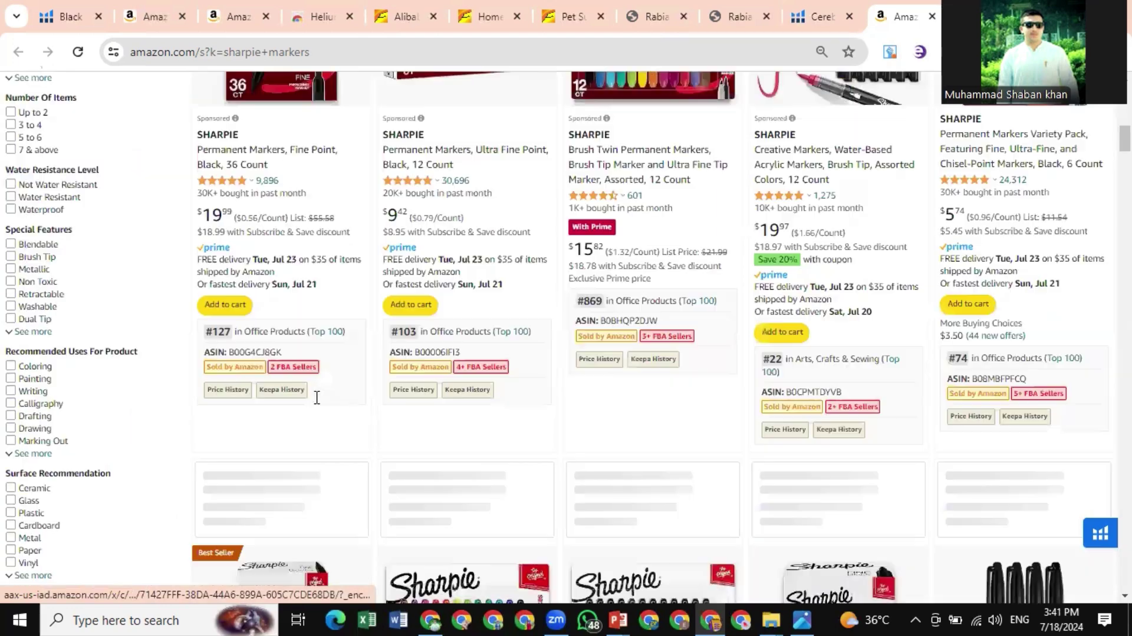
pyautogui.scroll(2, 183, 244)
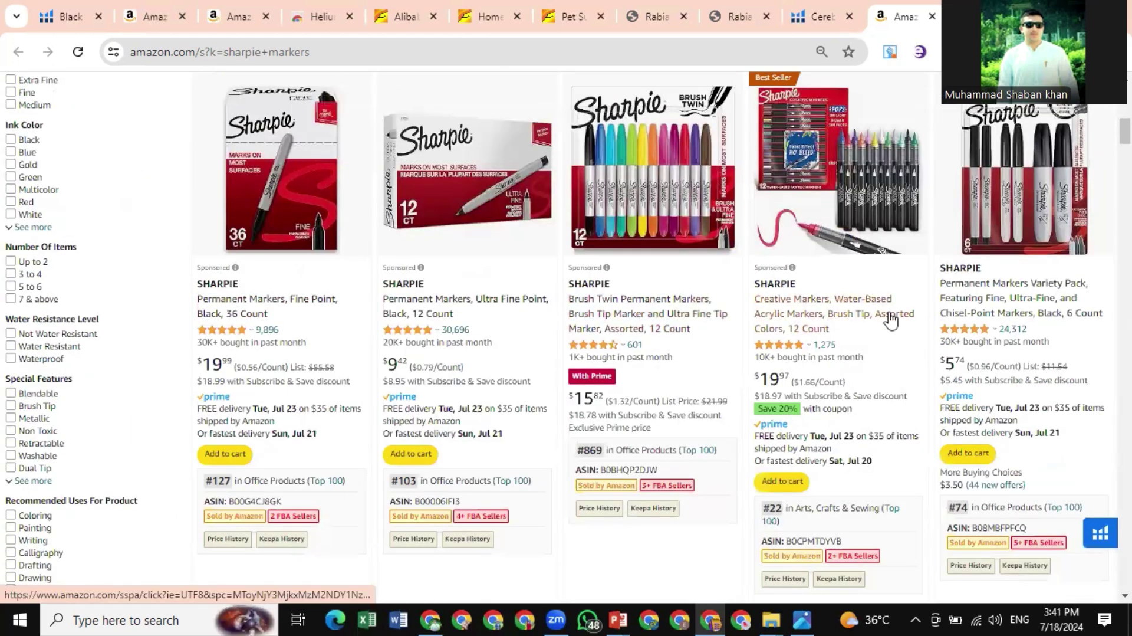
pyautogui.scroll(15, 667, 433)
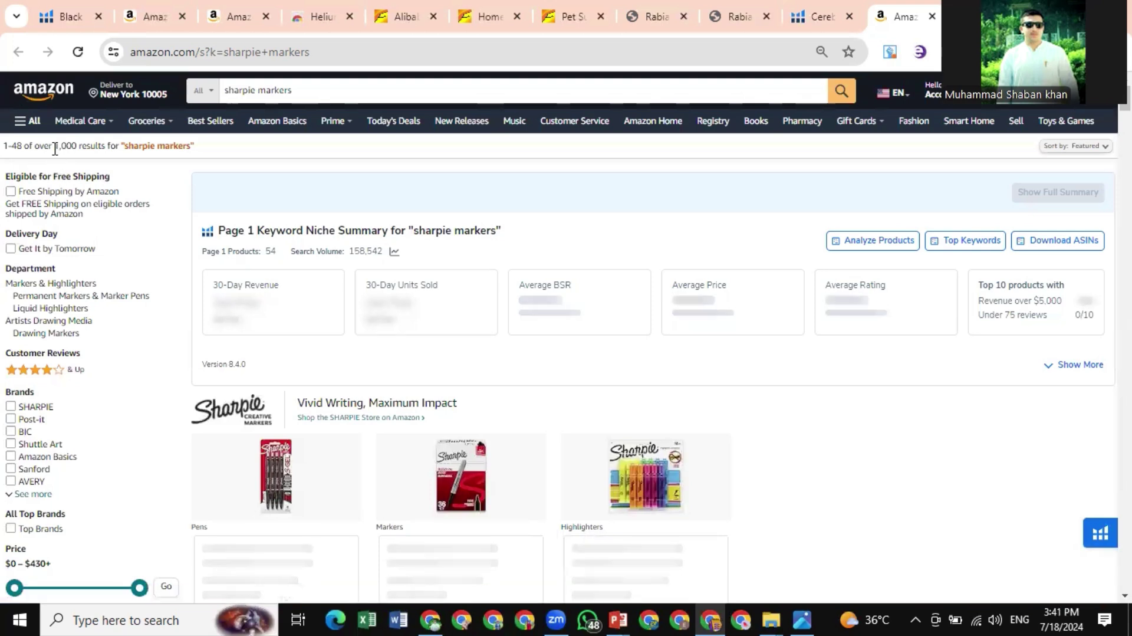
# Check the Amazon result count against the competing products criterion in the USA.jpg product hunting image, and return to the results
pyautogui.moveTo(54, 148); pyautogui.dragTo(78, 150)
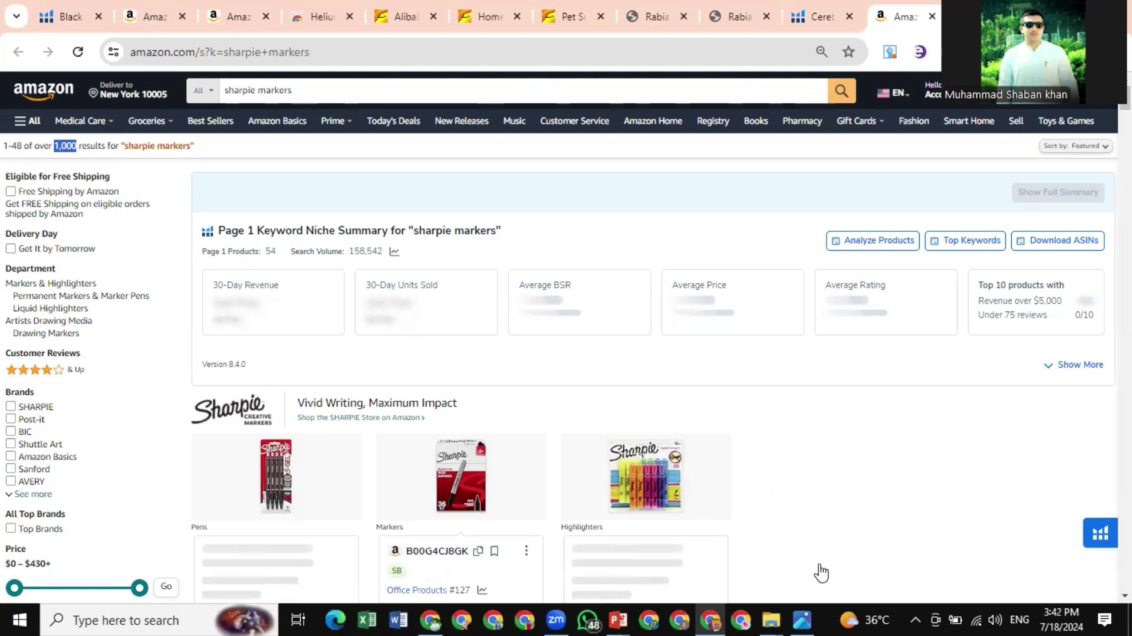
pyautogui.click(809, 609)
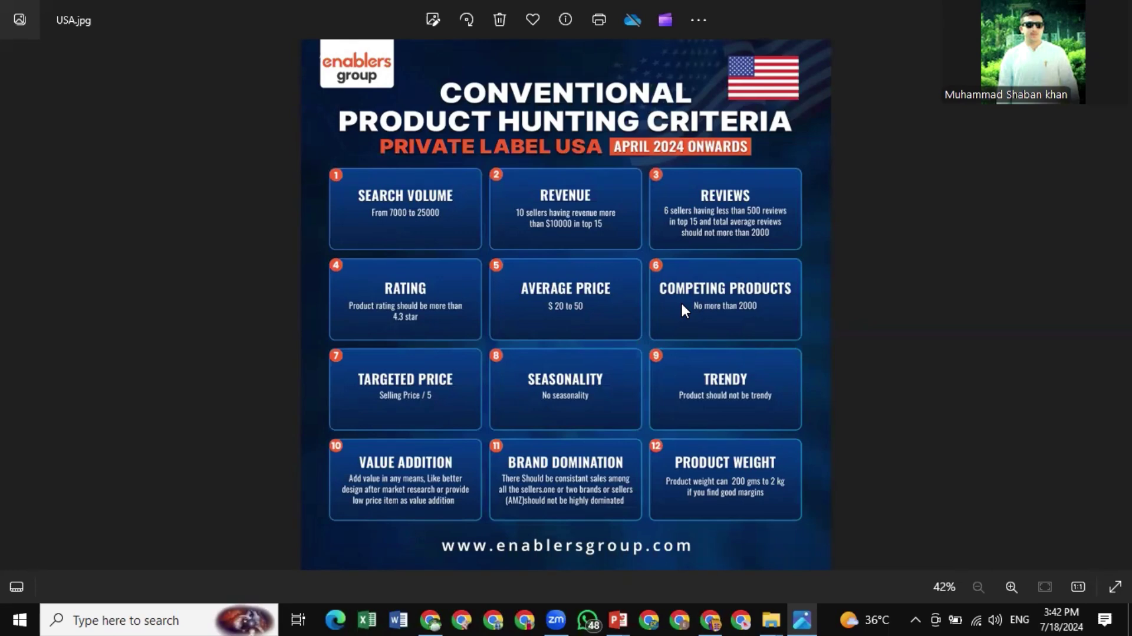
pyautogui.click(711, 619)
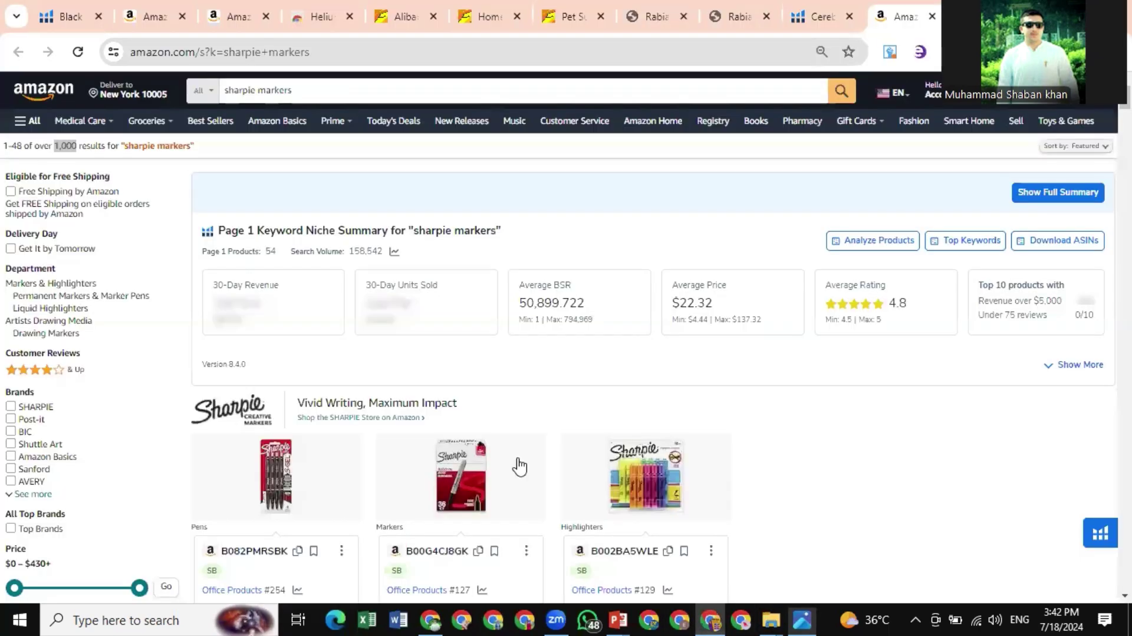
pyautogui.click(62, 152)
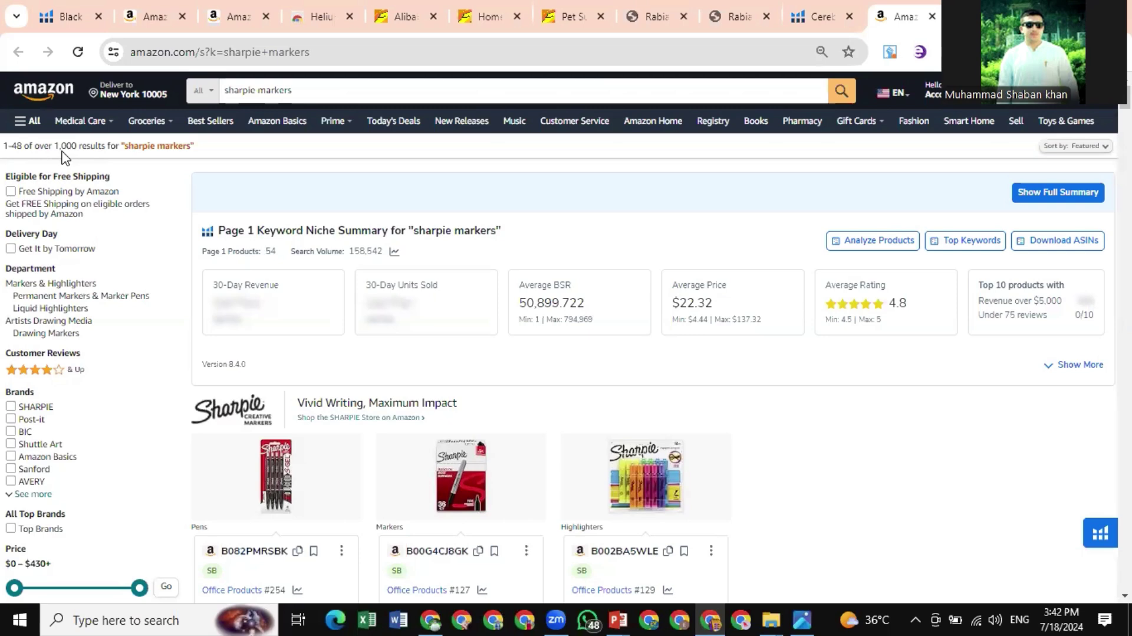
# Look further down the "sharpie markers" results to check for brand domination among the listings
pyautogui.scroll(-12, 652, 389)
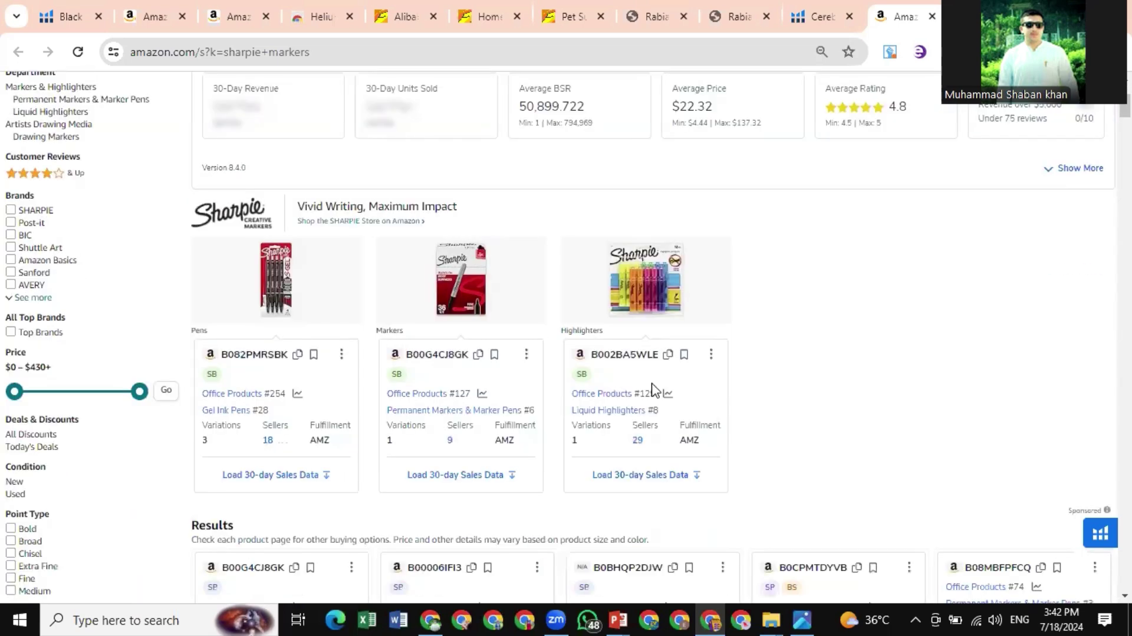
pyautogui.scroll(1, 652, 389)
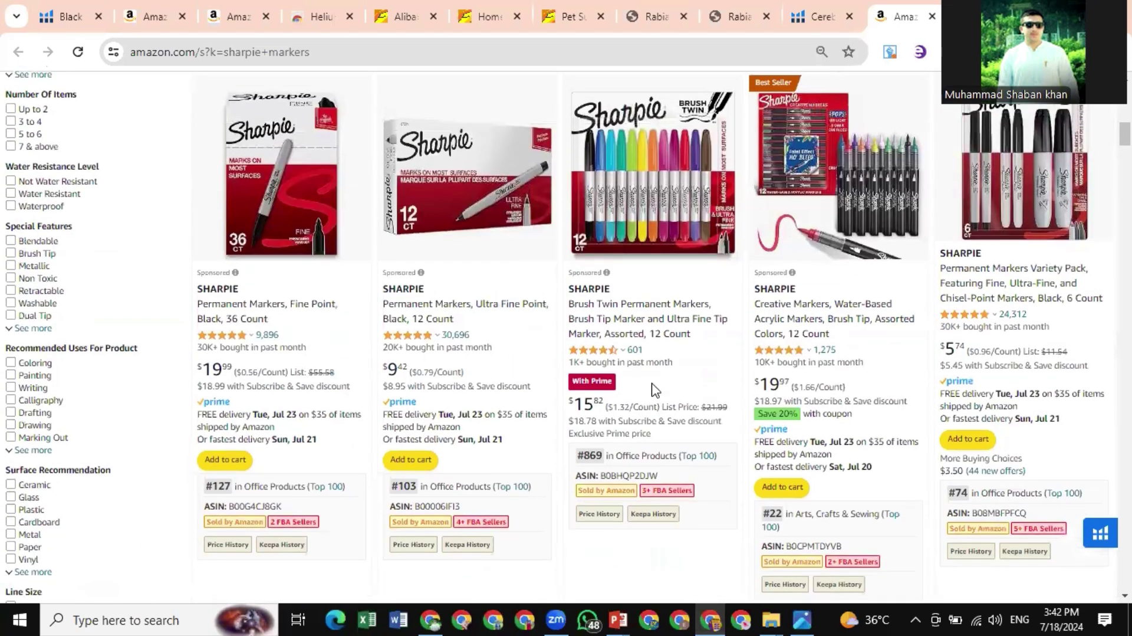
pyautogui.scroll(-15, 652, 390)
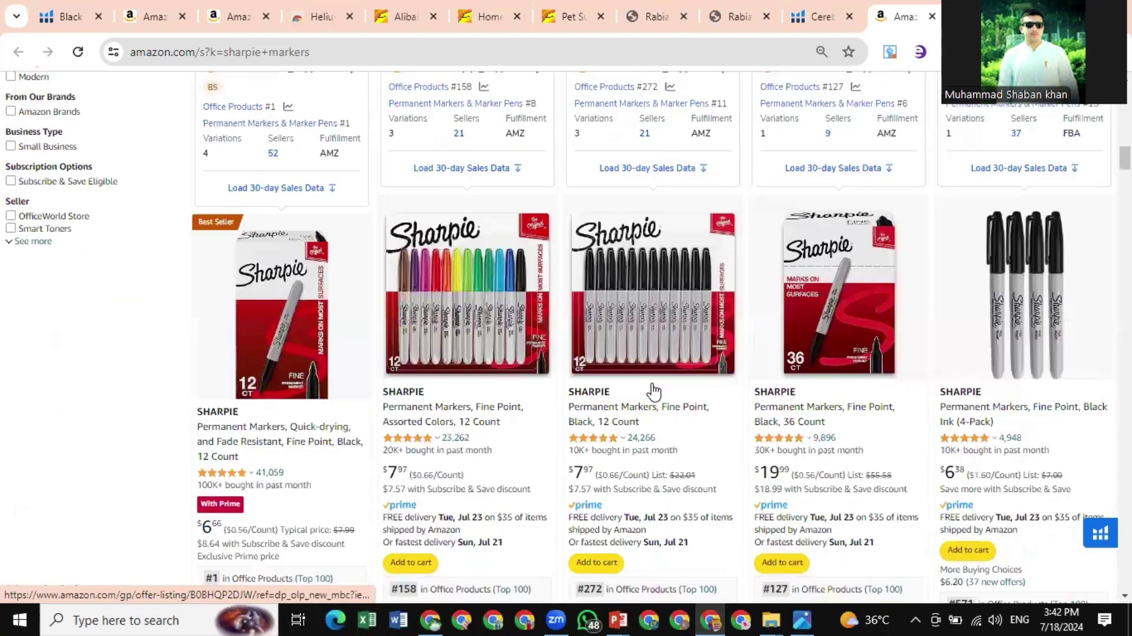
pyautogui.scroll(5, 519, 297)
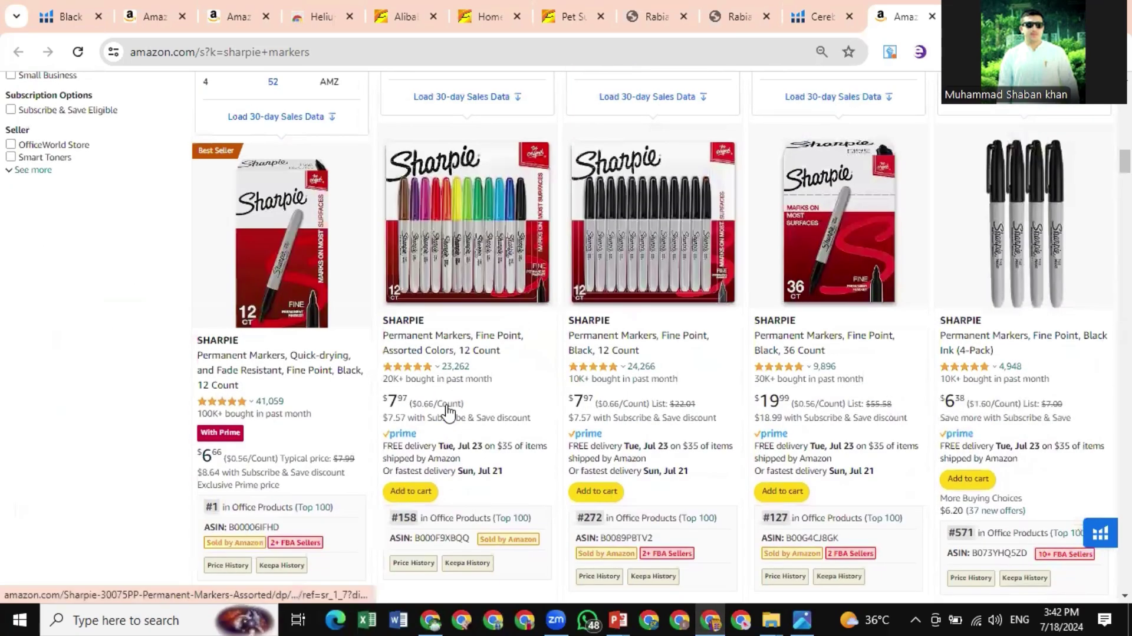
pyautogui.scroll(-4, 450, 411)
pyautogui.scroll(-9, 446, 411)
pyautogui.scroll(3, 139, 366)
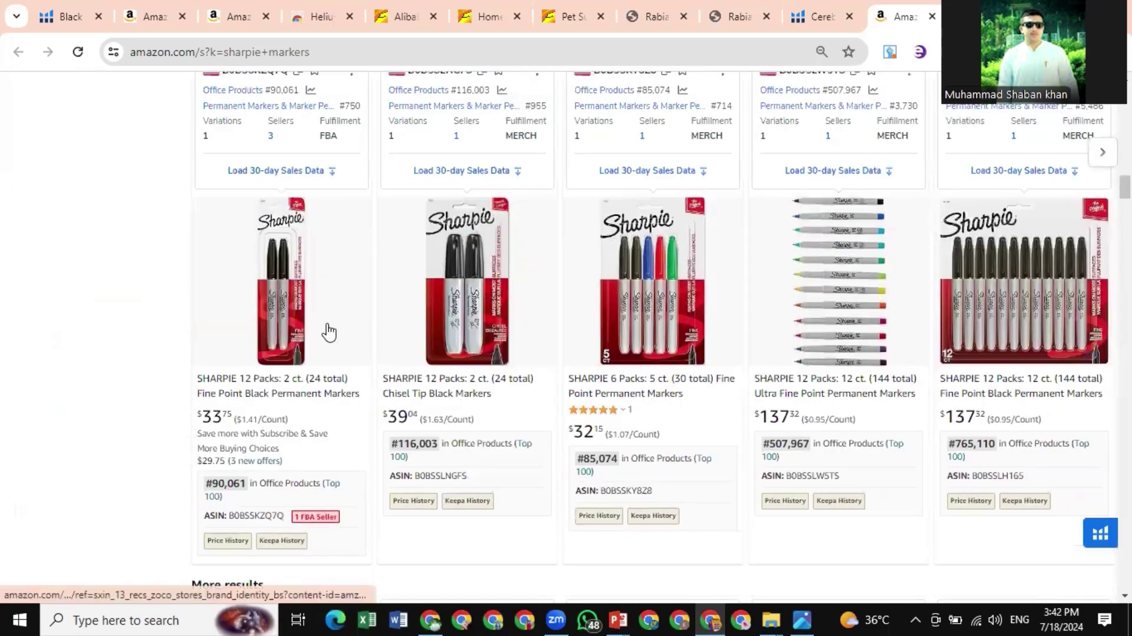
pyautogui.scroll(-8, 329, 332)
pyautogui.scroll(-9, 329, 330)
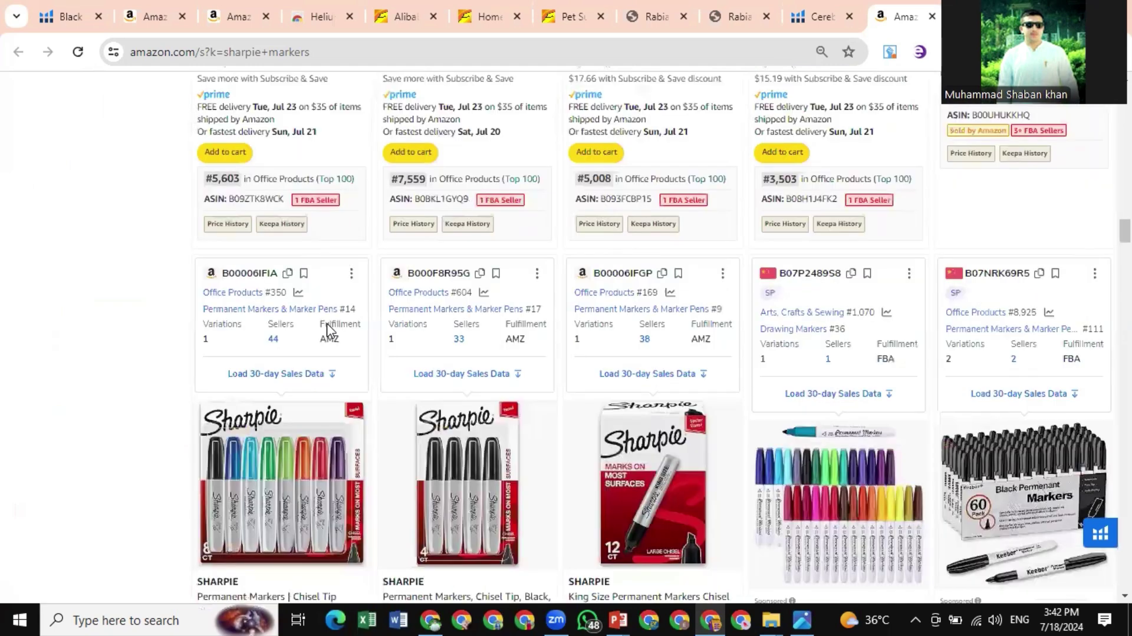
pyautogui.scroll(10, 496, 392)
pyautogui.scroll(-5, 551, 425)
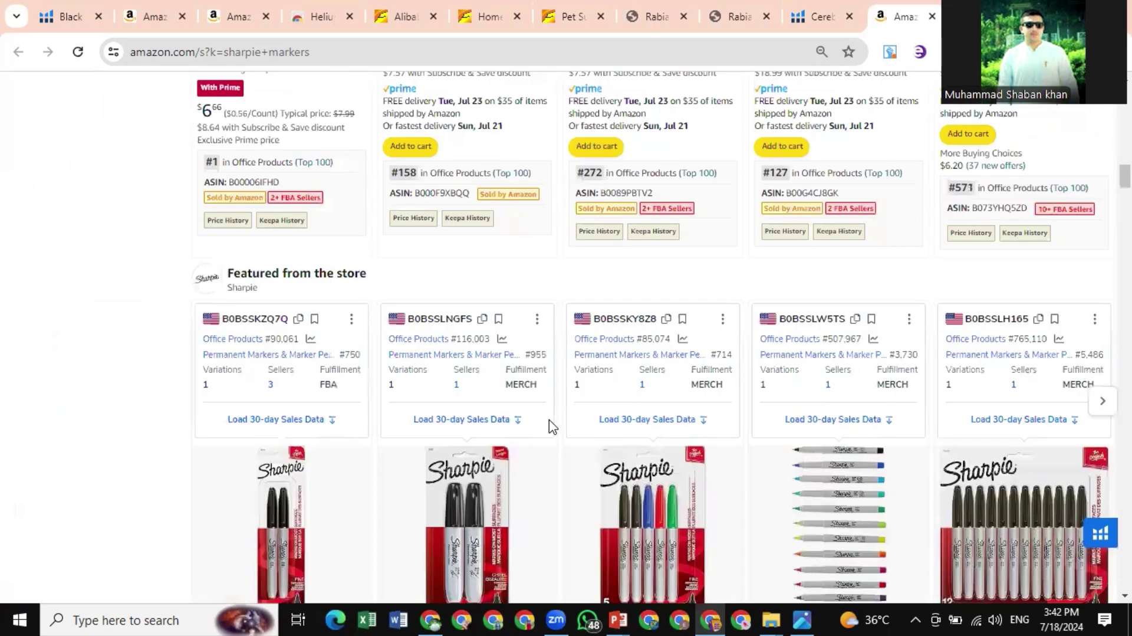
# Examine the ratings and review counts of the first two rows of "sharpie markers" results
pyautogui.scroll(15, 501, 419)
pyautogui.scroll(-8, 510, 403)
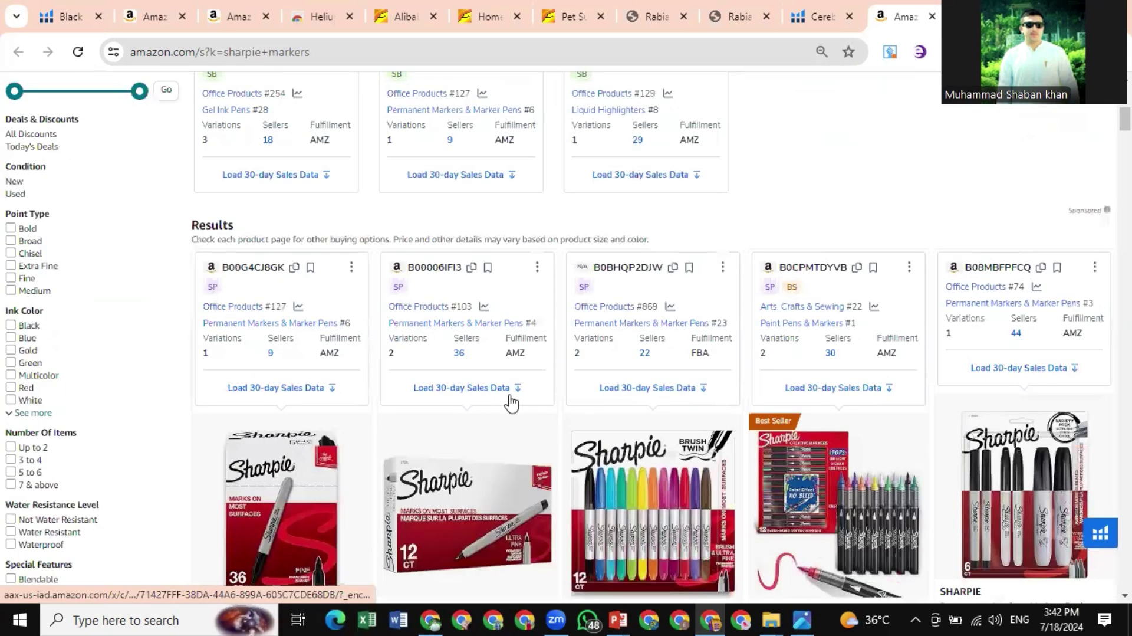
pyautogui.scroll(-5, 511, 403)
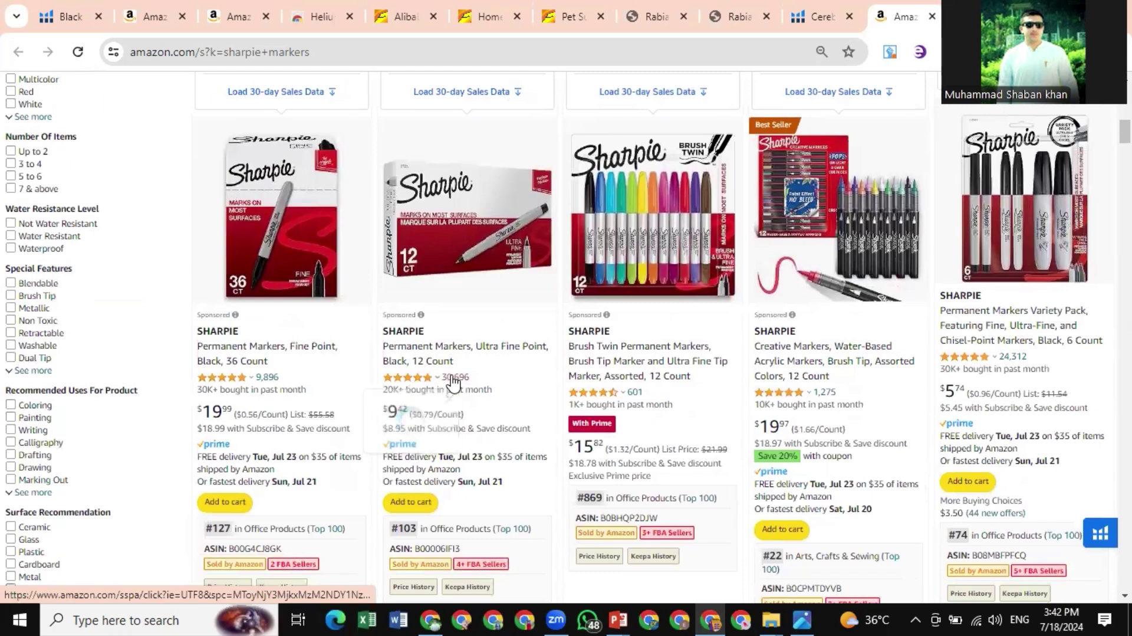
pyautogui.scroll(-4, 641, 241)
pyautogui.moveTo(641, 240)
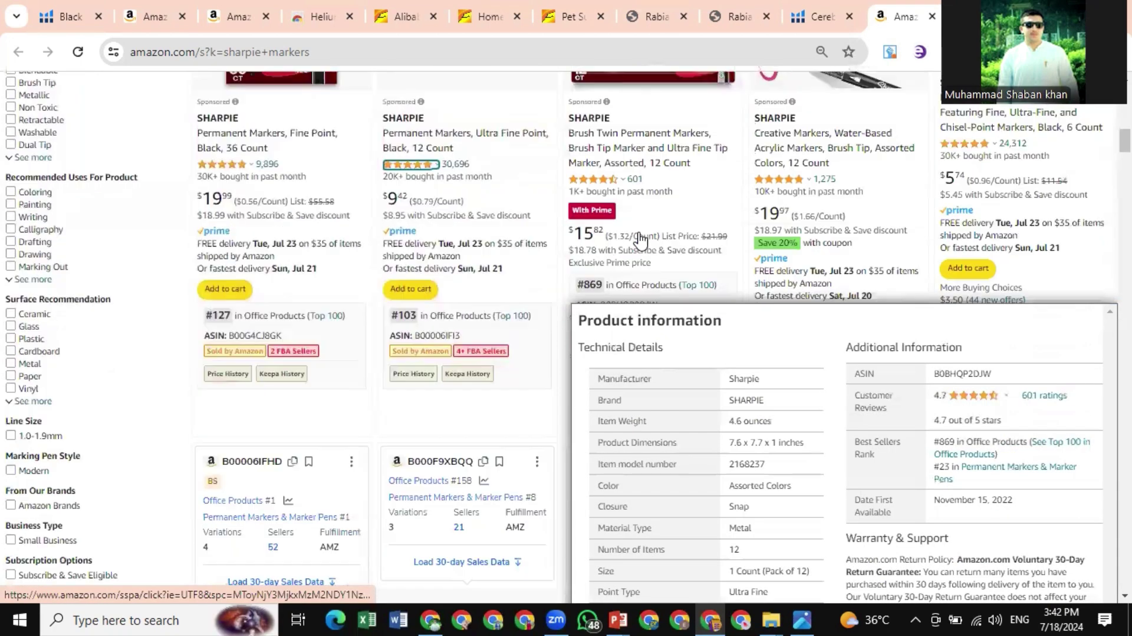
pyautogui.scroll(-1, 641, 241)
pyautogui.moveTo(990, 121)
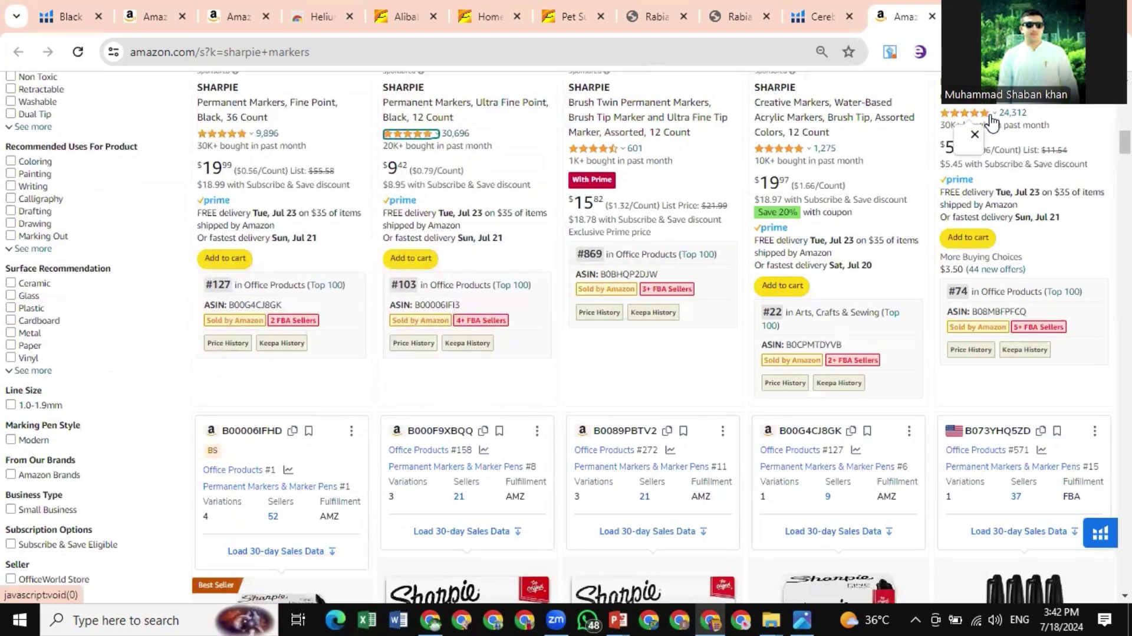
pyautogui.scroll(1, 991, 121)
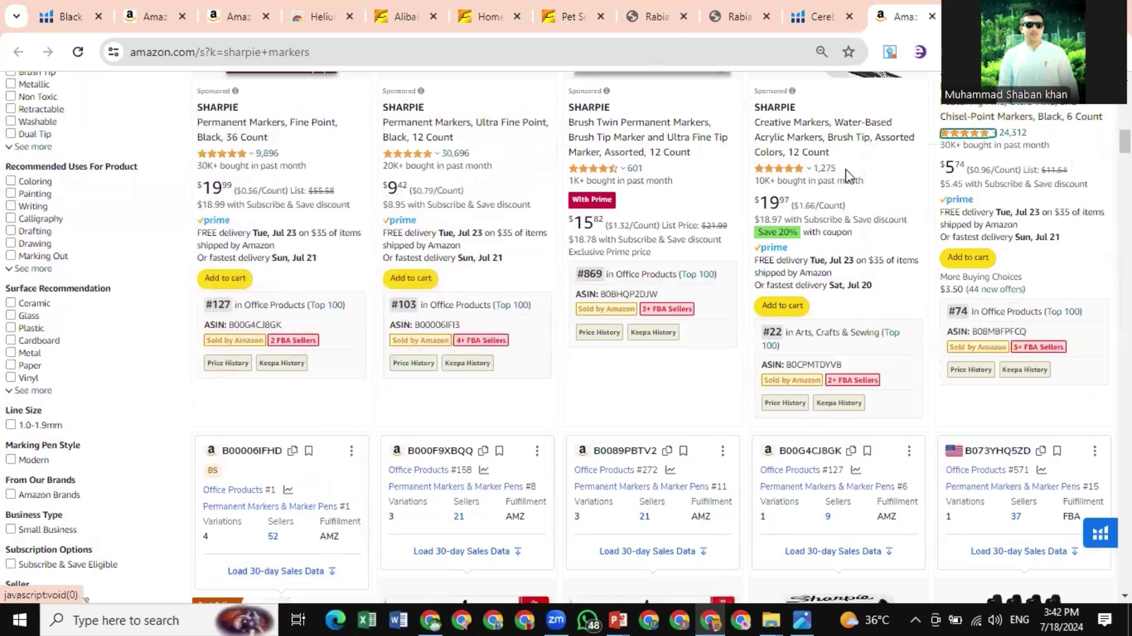
pyautogui.scroll(-8, 847, 175)
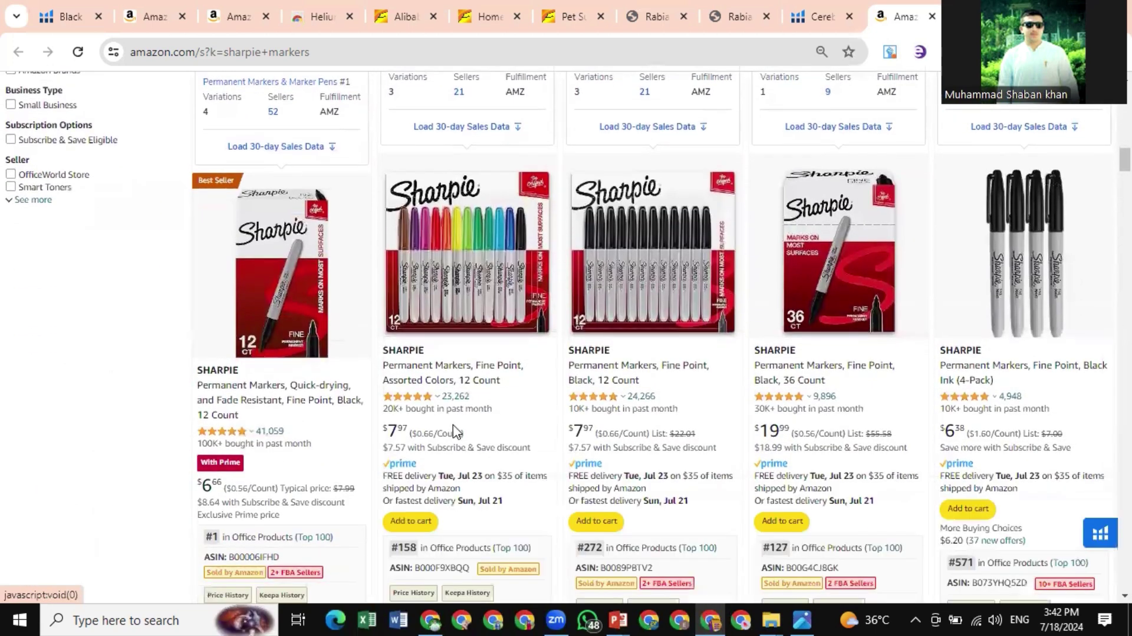
pyautogui.scroll(5, 379, 223)
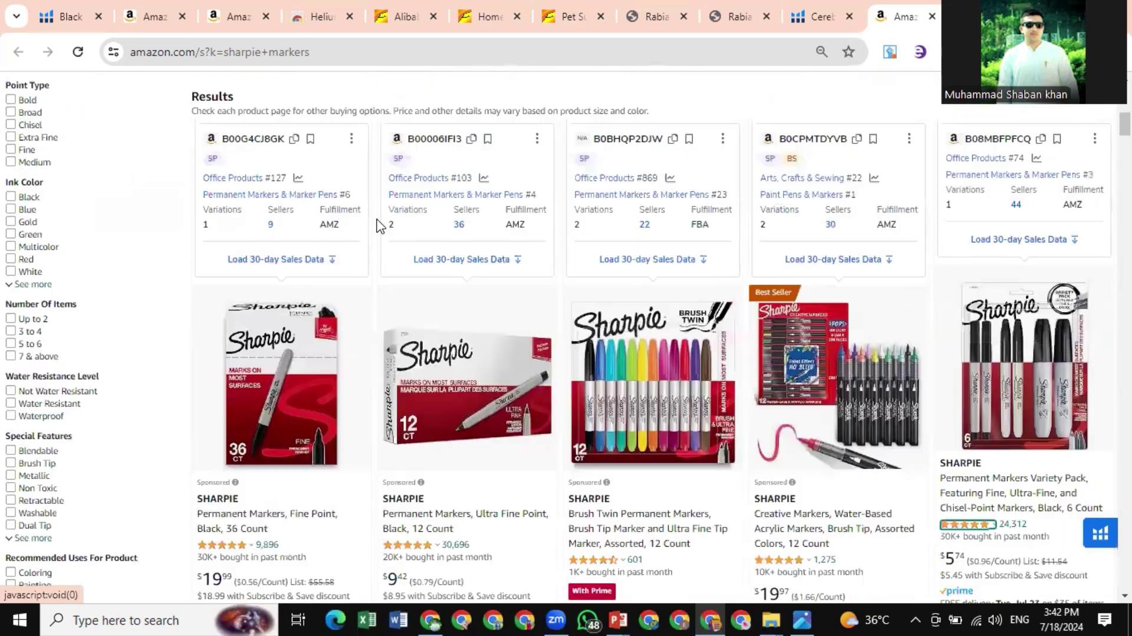
pyautogui.scroll(6, 379, 223)
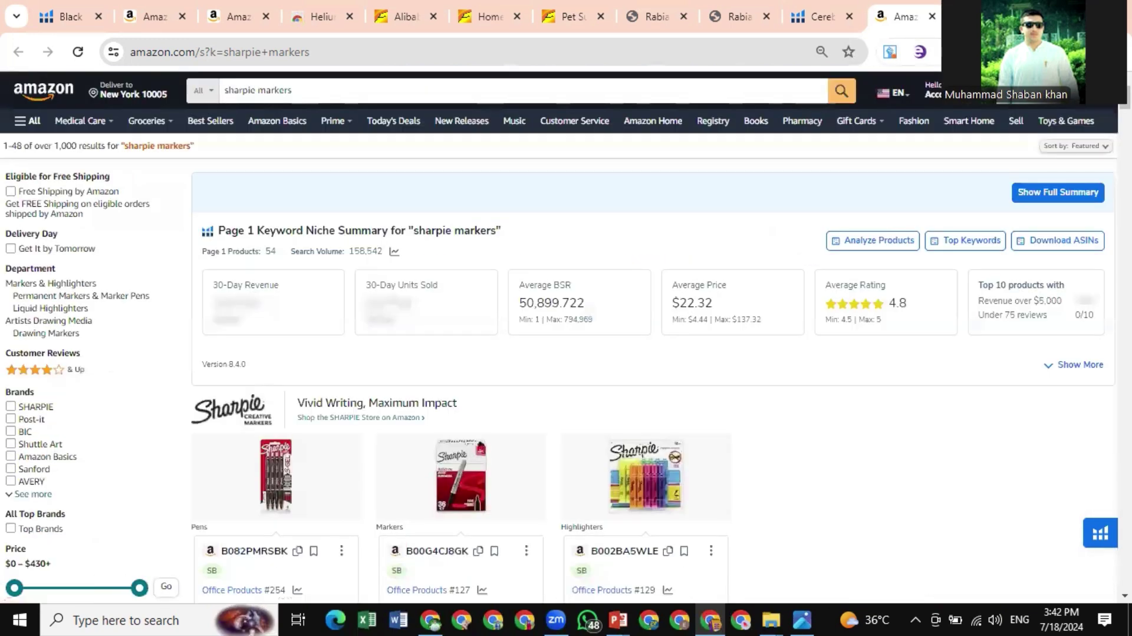
# Run Helium 10 Xray product research on the "sharpie markers" results and expand the report to full size
pyautogui.click(983, 51)
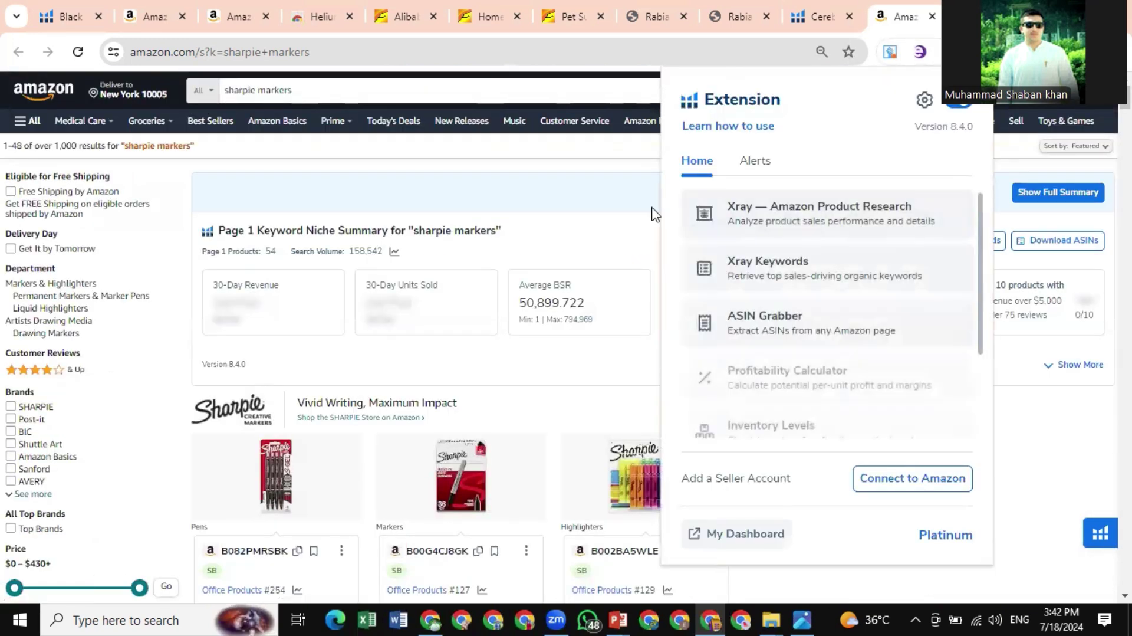
pyautogui.click(889, 217)
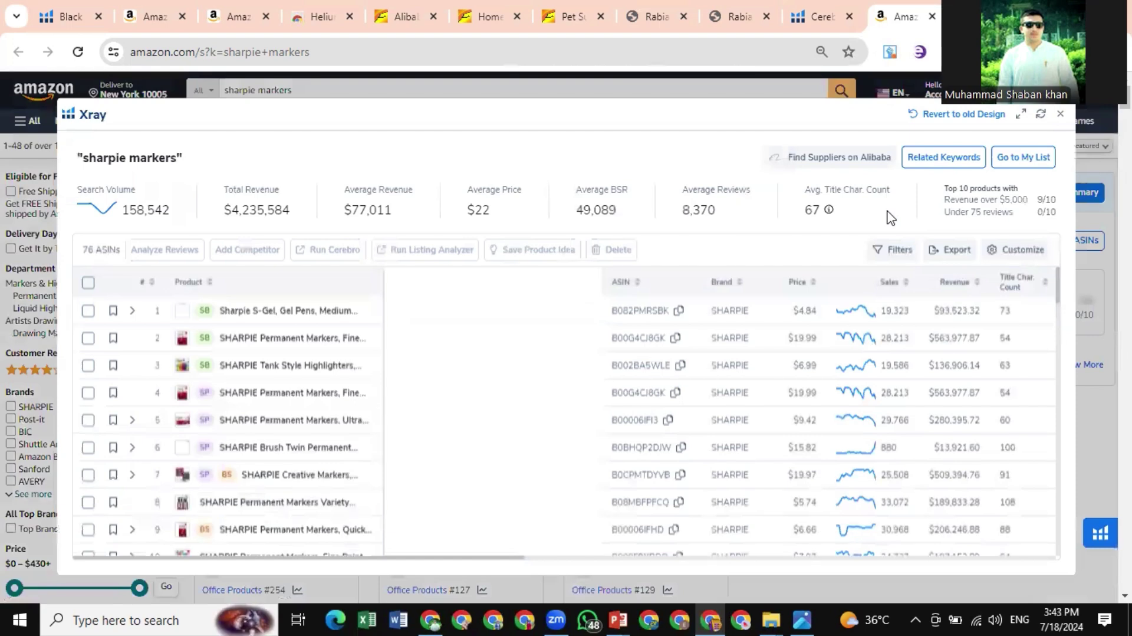
pyautogui.click(1021, 114)
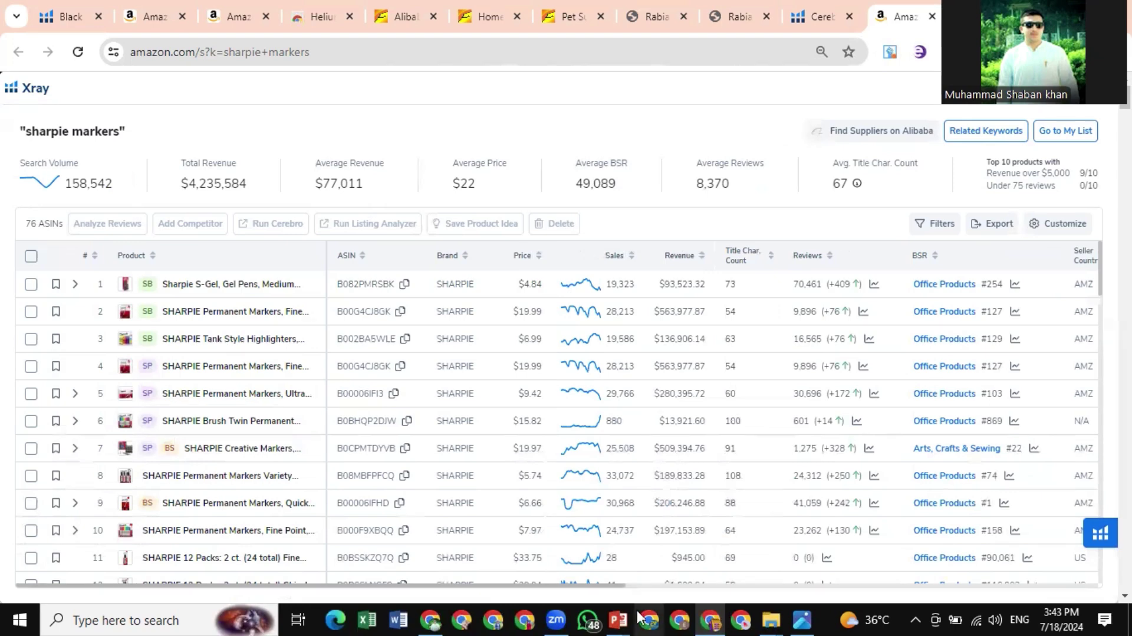
# Check the criteria in the USA.jpg product hunting image, and return to the full-size Xray report
pyautogui.click(797, 618)
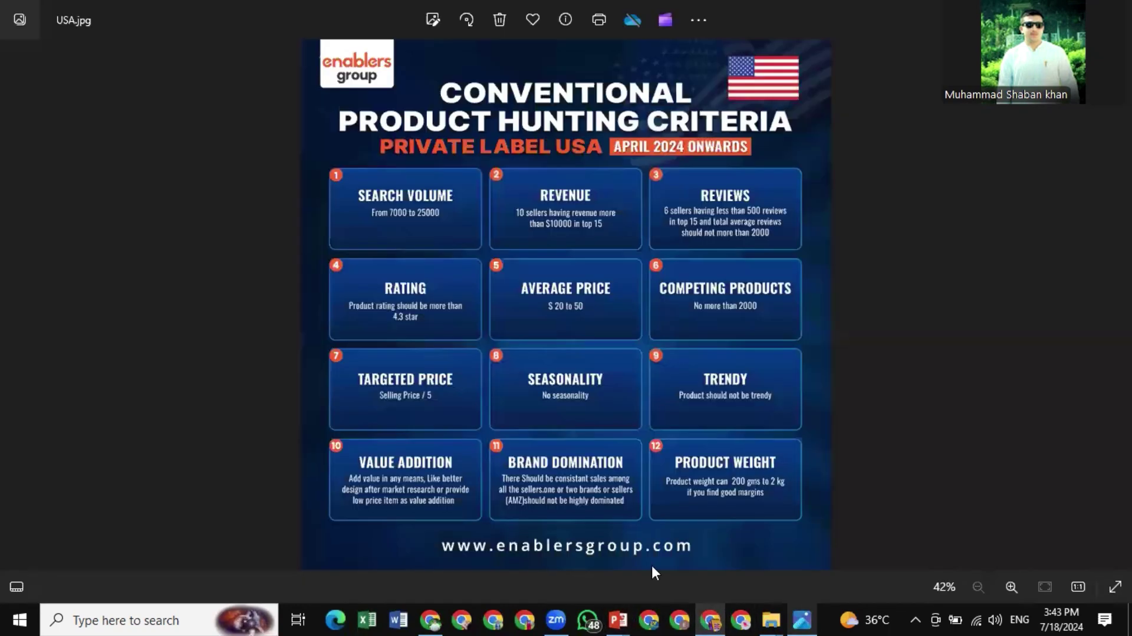
pyautogui.click(808, 610)
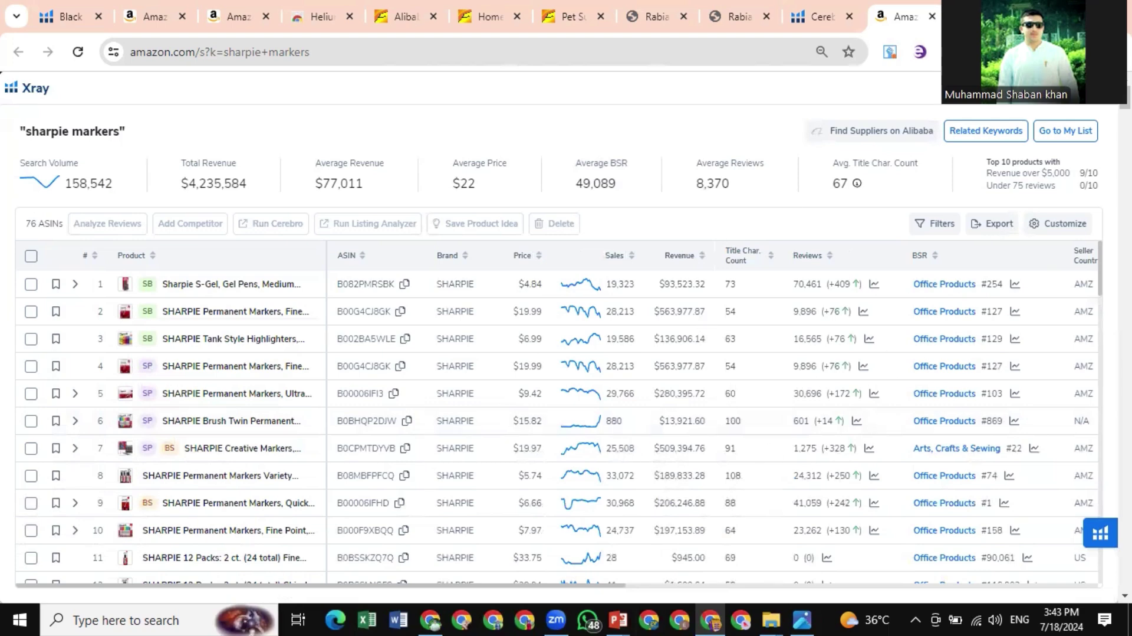
pyautogui.click(1066, 88)
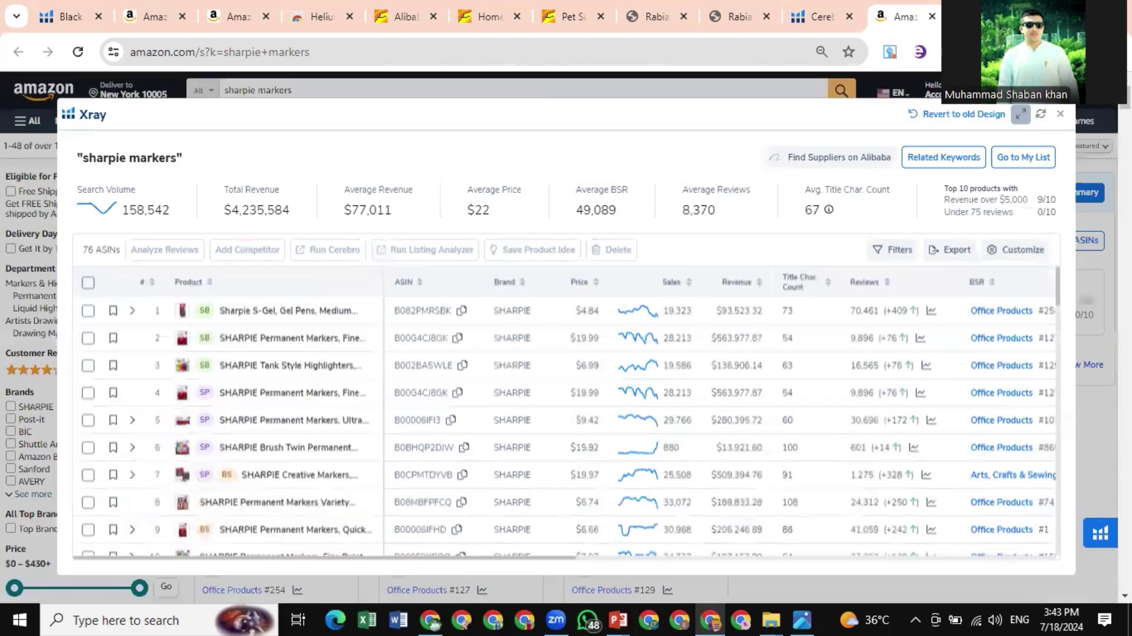
pyautogui.click(1020, 117)
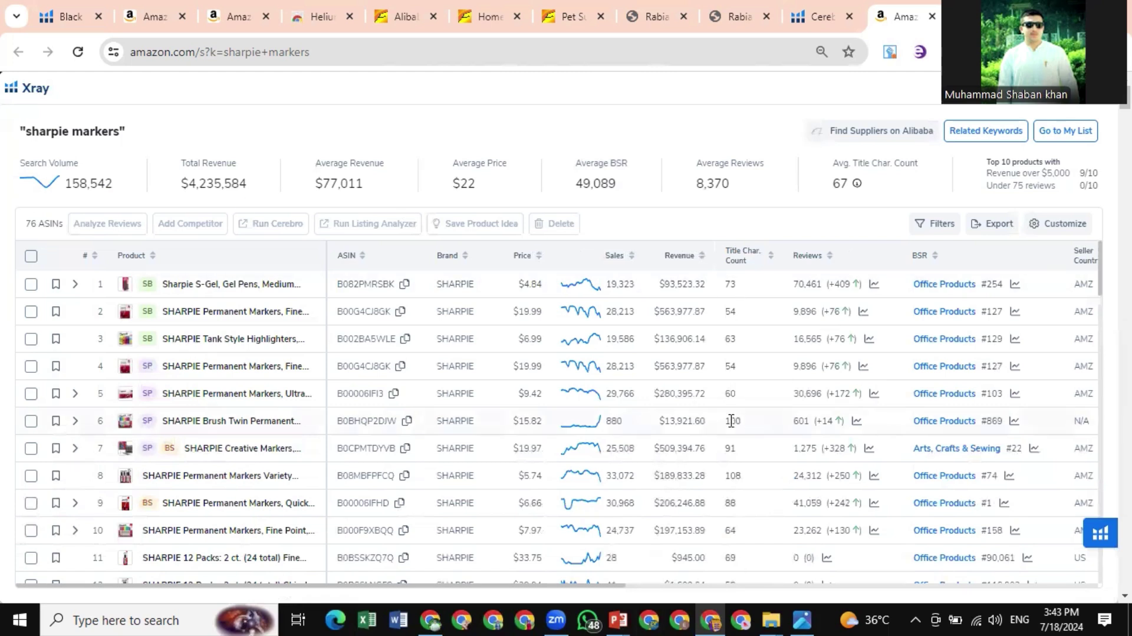
# Filter the Xray report to hide sponsored products from the results
pyautogui.click(939, 225)
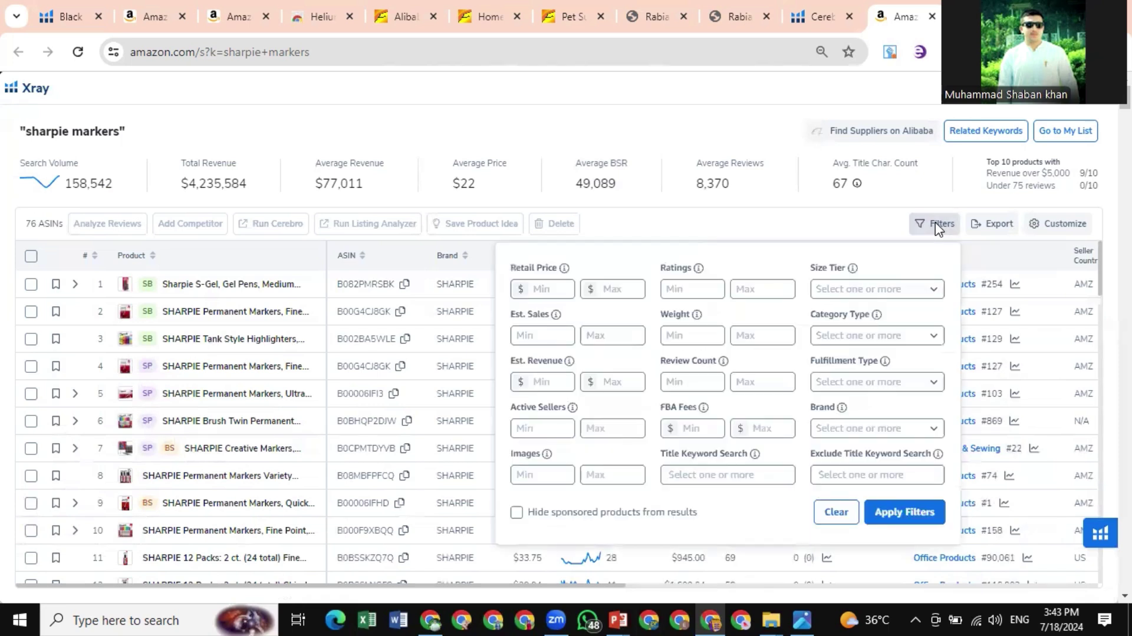
pyautogui.click(516, 513)
pyautogui.click(890, 522)
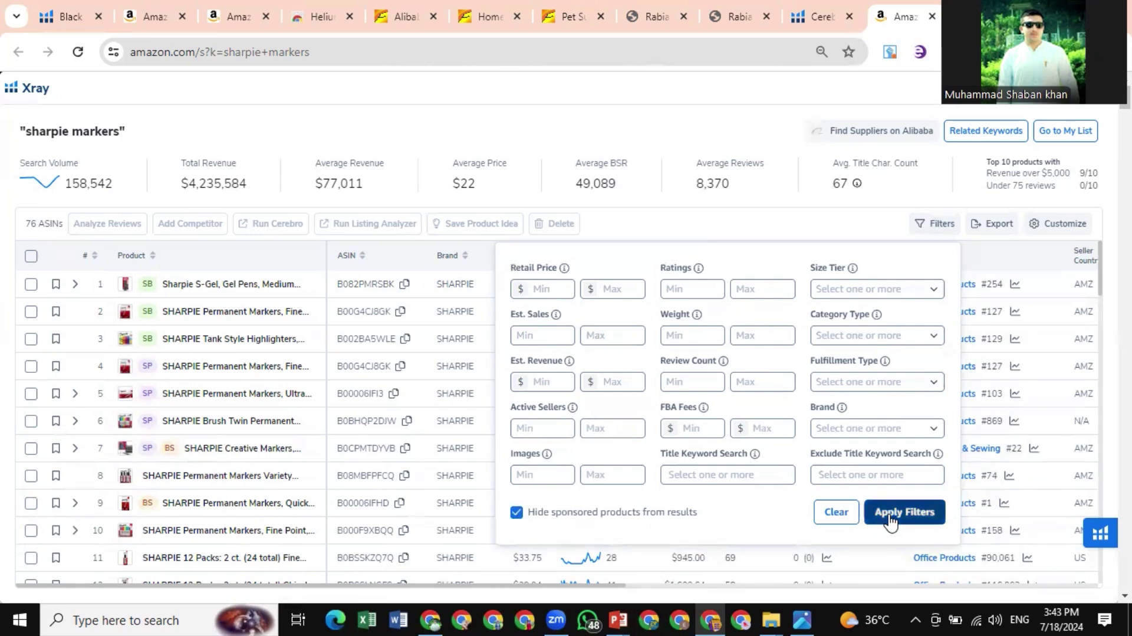
# Examine the revenue and review figures of the non-sponsored products in Xray, and recheck the sponsored products filter
pyautogui.scroll(-3, 285, 426)
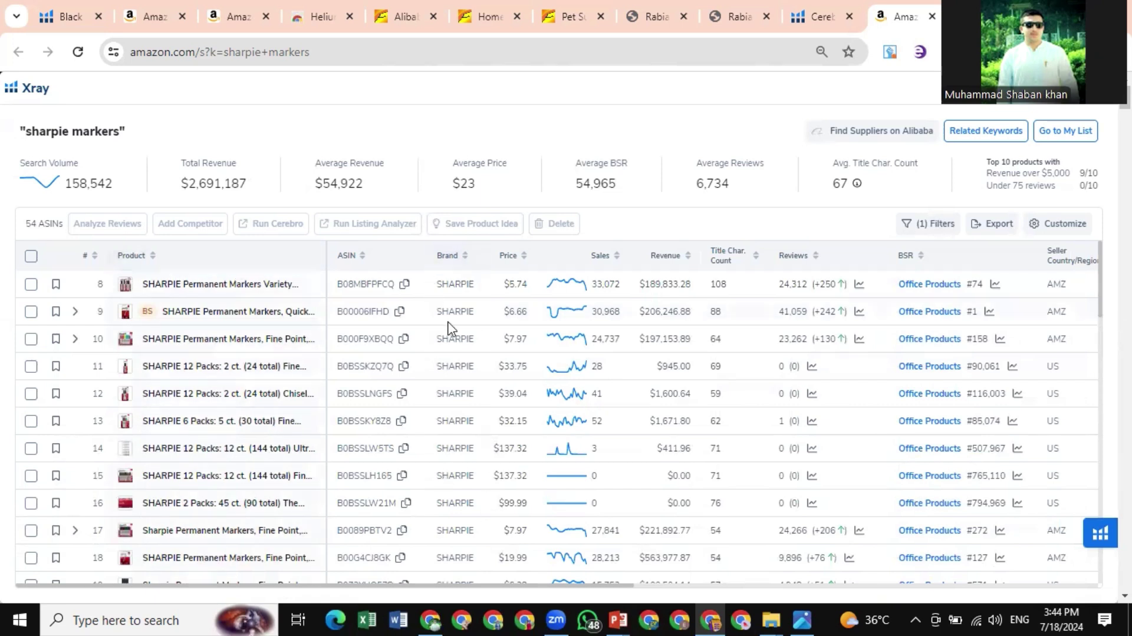
pyautogui.hscroll(3, 894, 353)
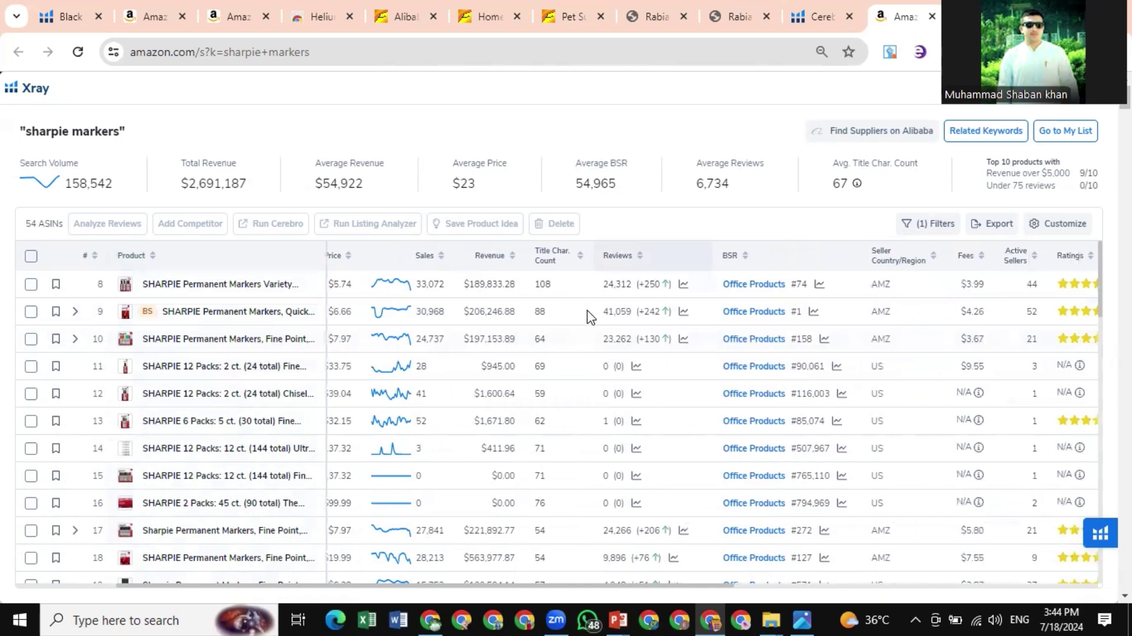
pyautogui.scroll(-6, 639, 407)
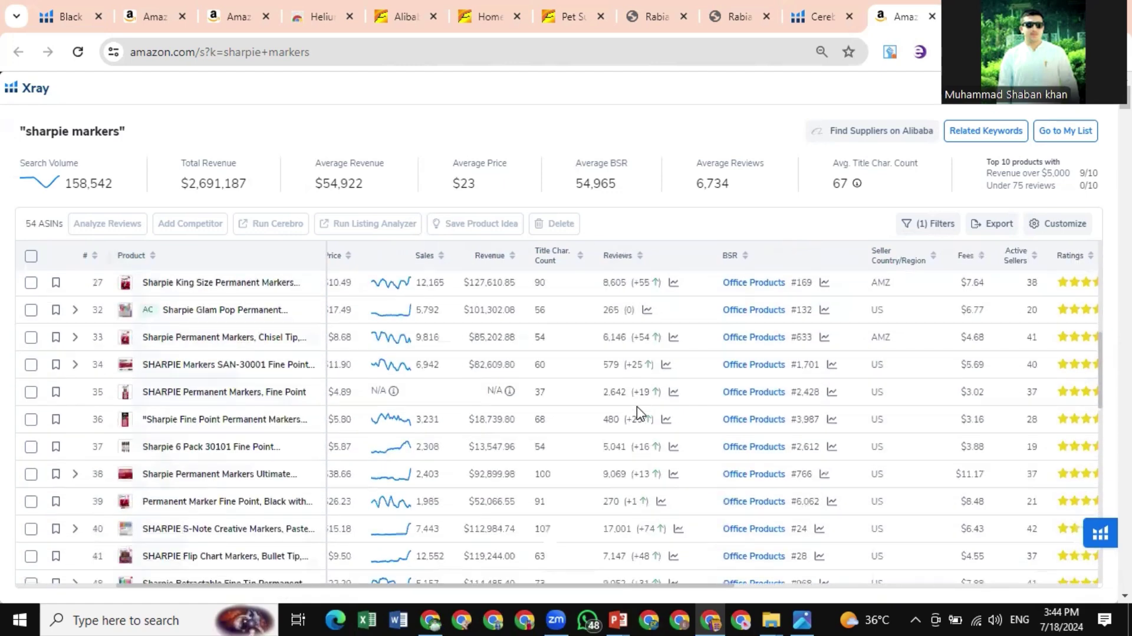
pyautogui.scroll(6, 637, 407)
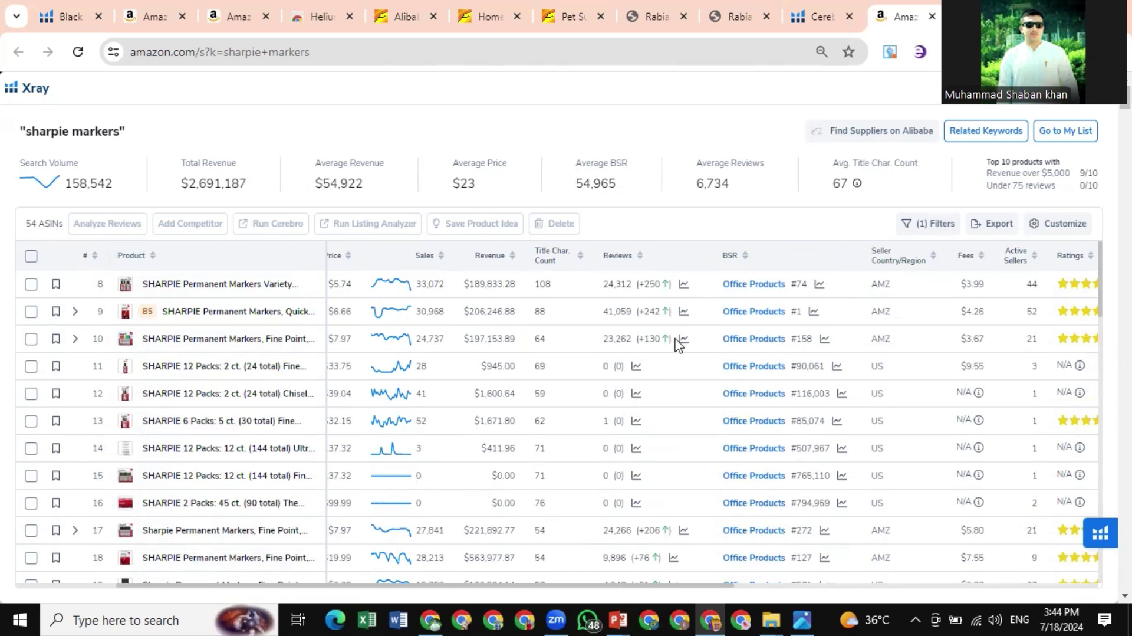
pyautogui.click(924, 223)
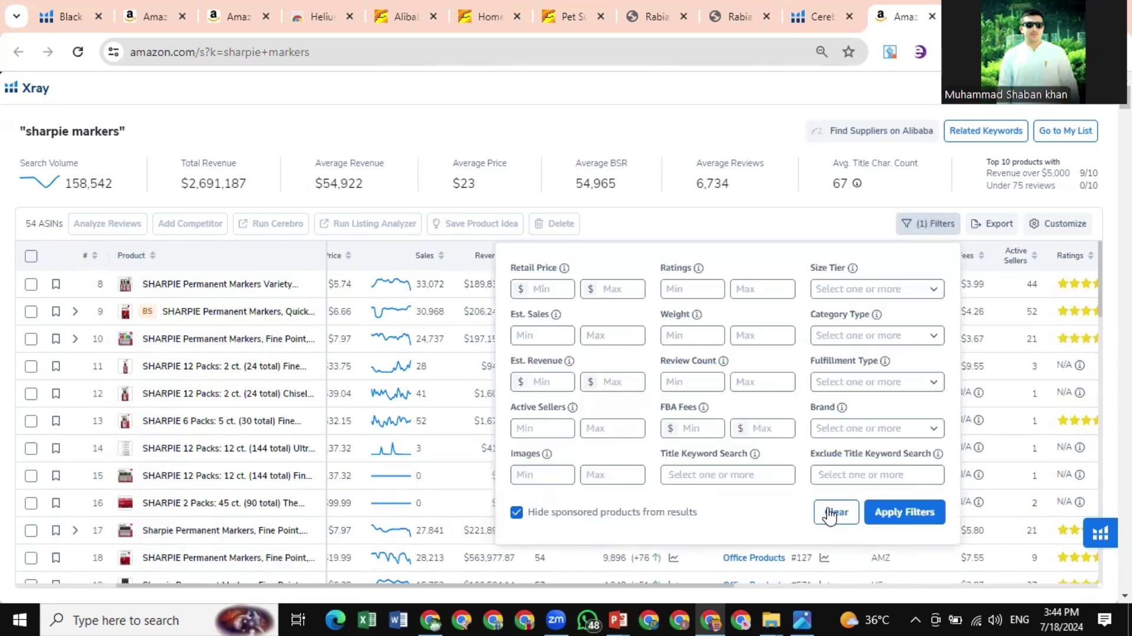
pyautogui.click(868, 518)
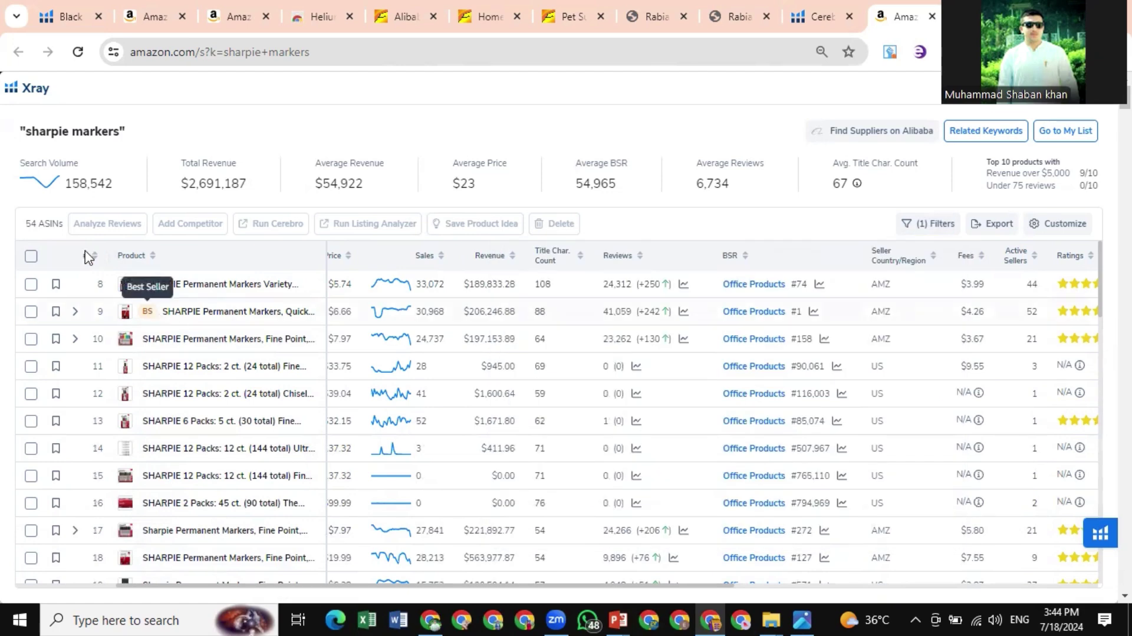
# View the all-time search volume history of "sharpie markers" and compare it with the criteria in USA.jpg
pyautogui.click(47, 181)
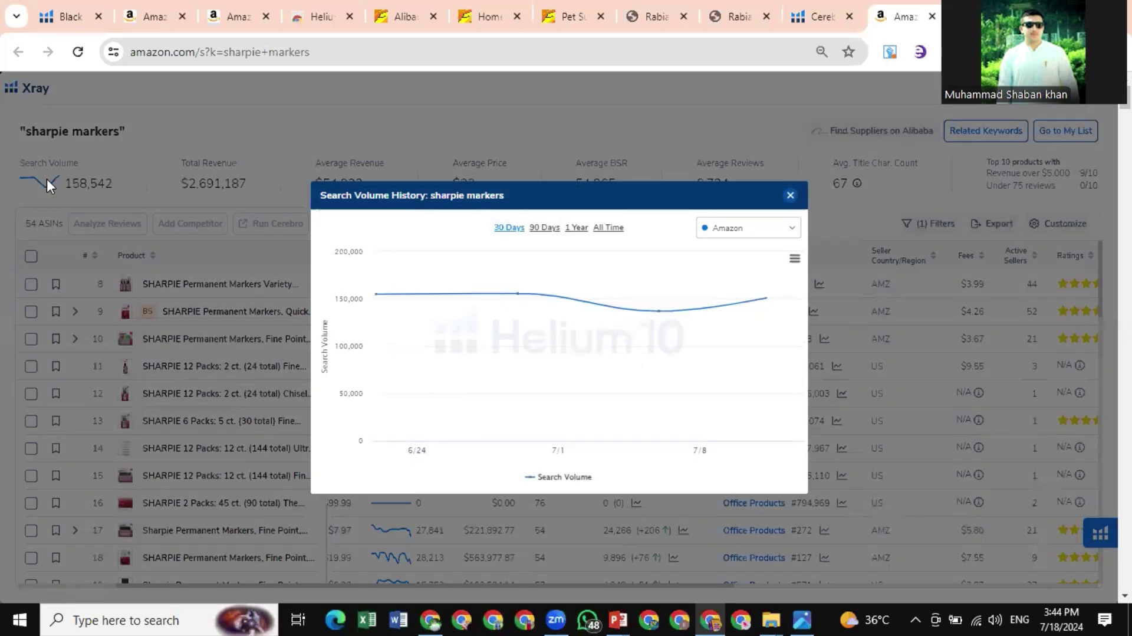
pyautogui.click(608, 228)
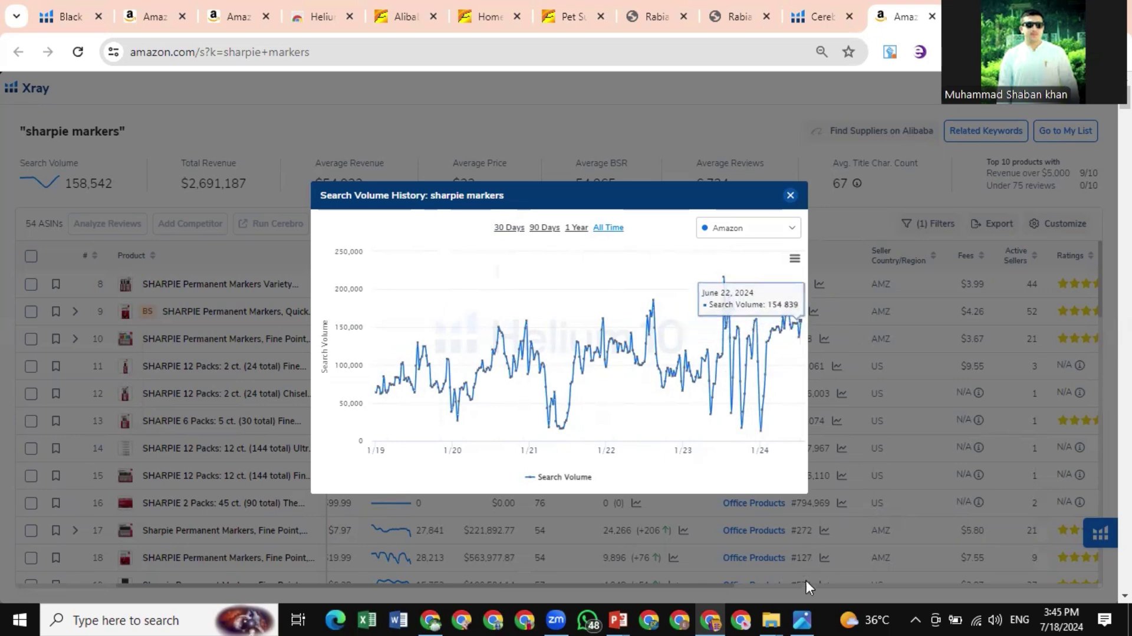
pyautogui.click(802, 619)
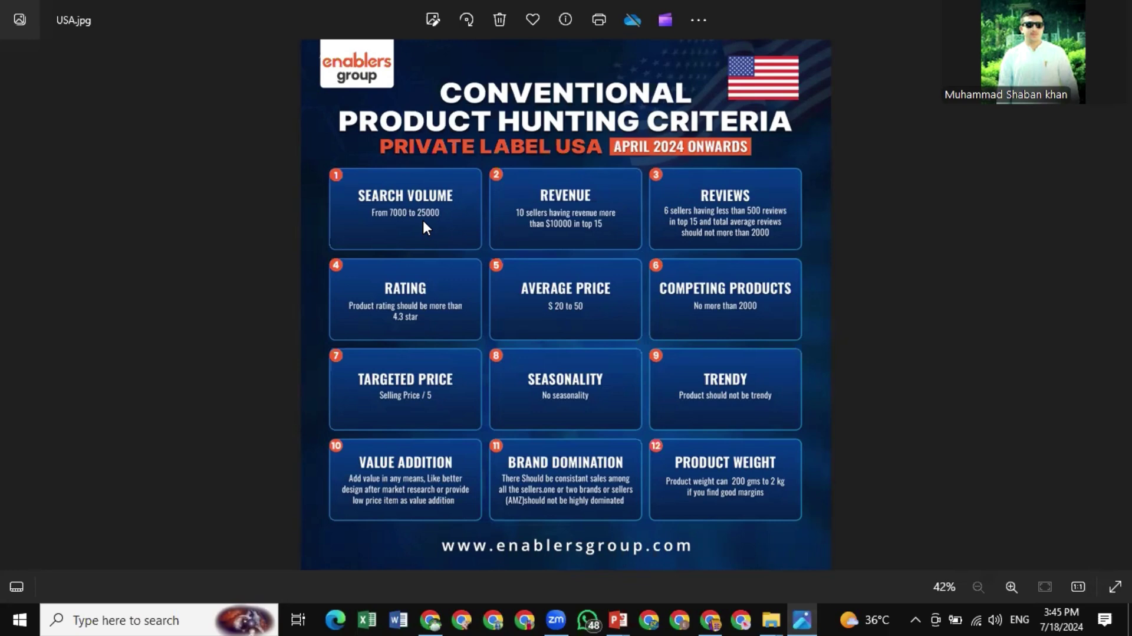
pyautogui.click(812, 611)
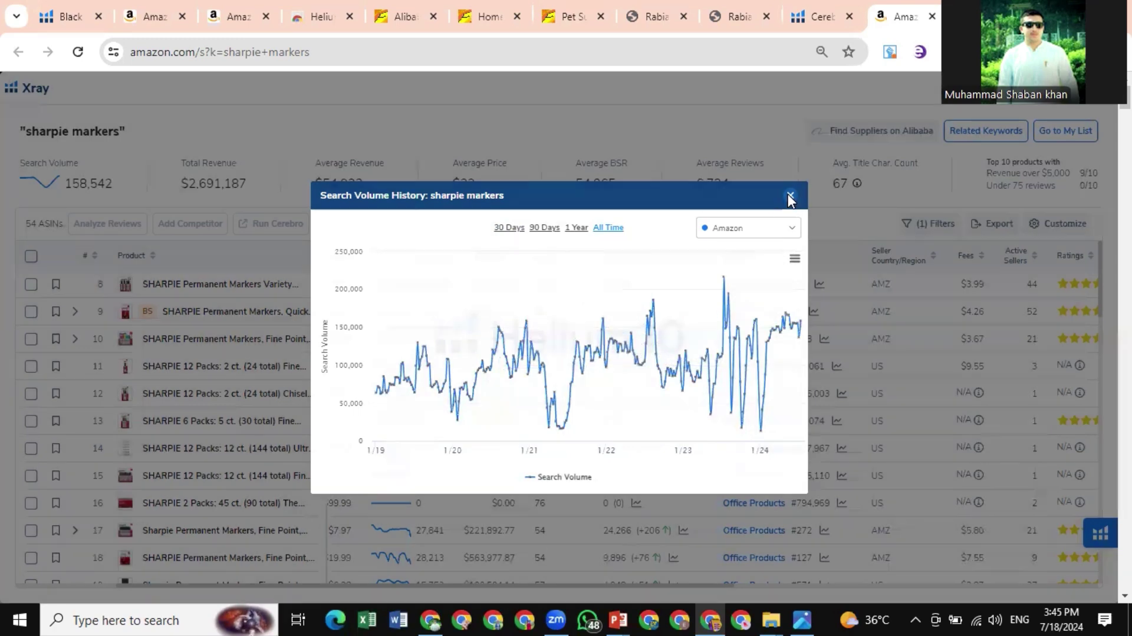
pyautogui.click(790, 195)
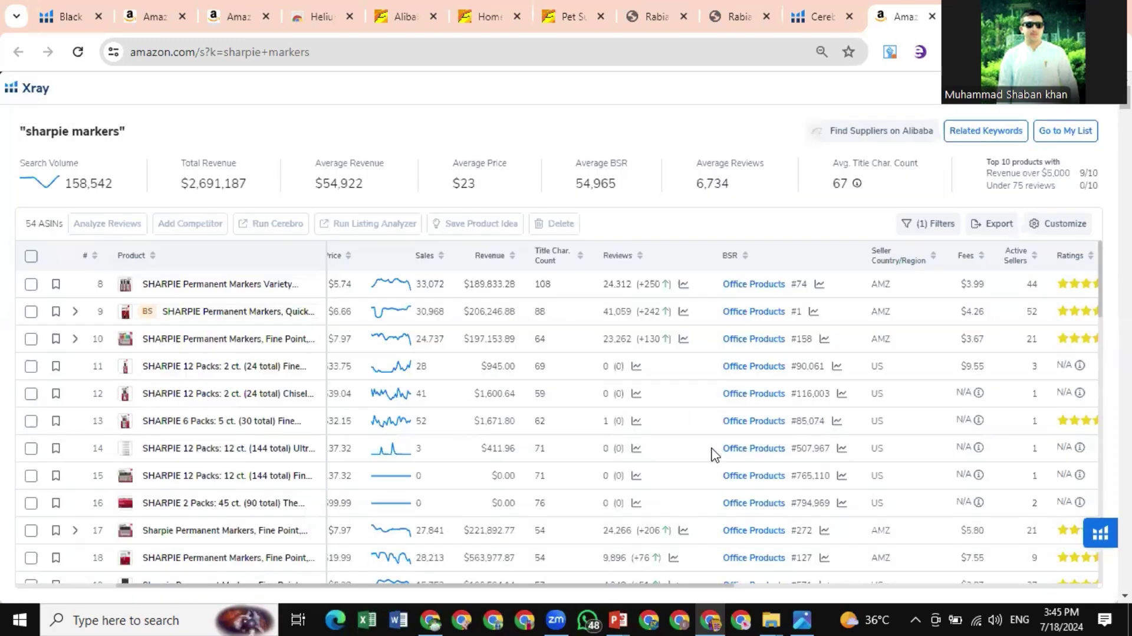
# Look across the Xray report's remaining columns, including ratings, and bring up the USA.jpg criteria again
pyautogui.hscroll(3, 715, 454)
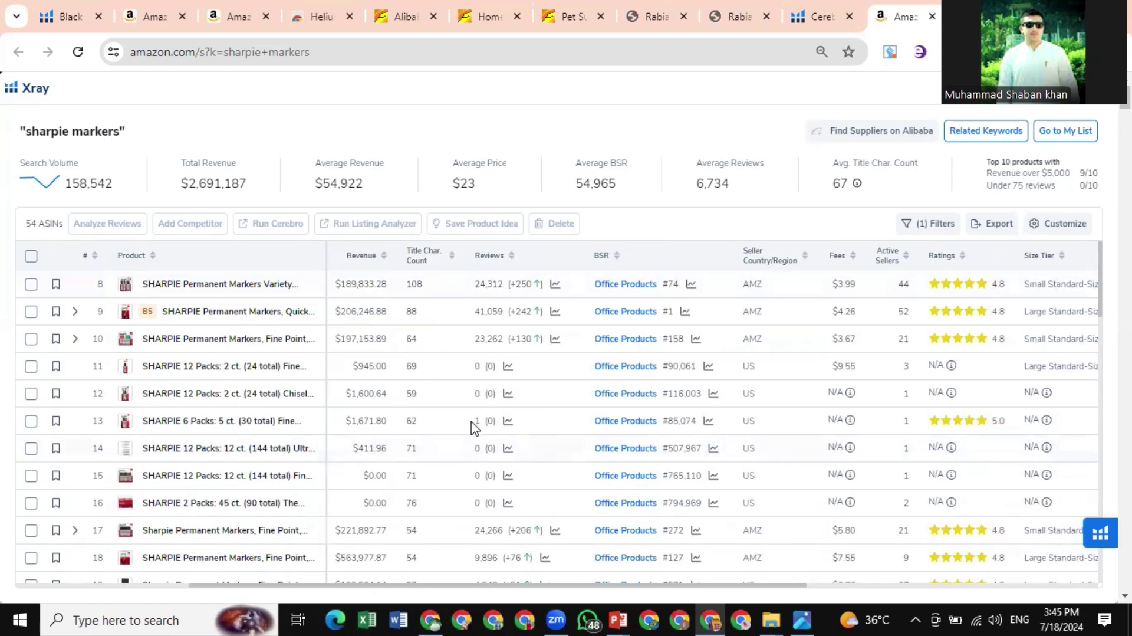
pyautogui.hscroll(-5, 471, 426)
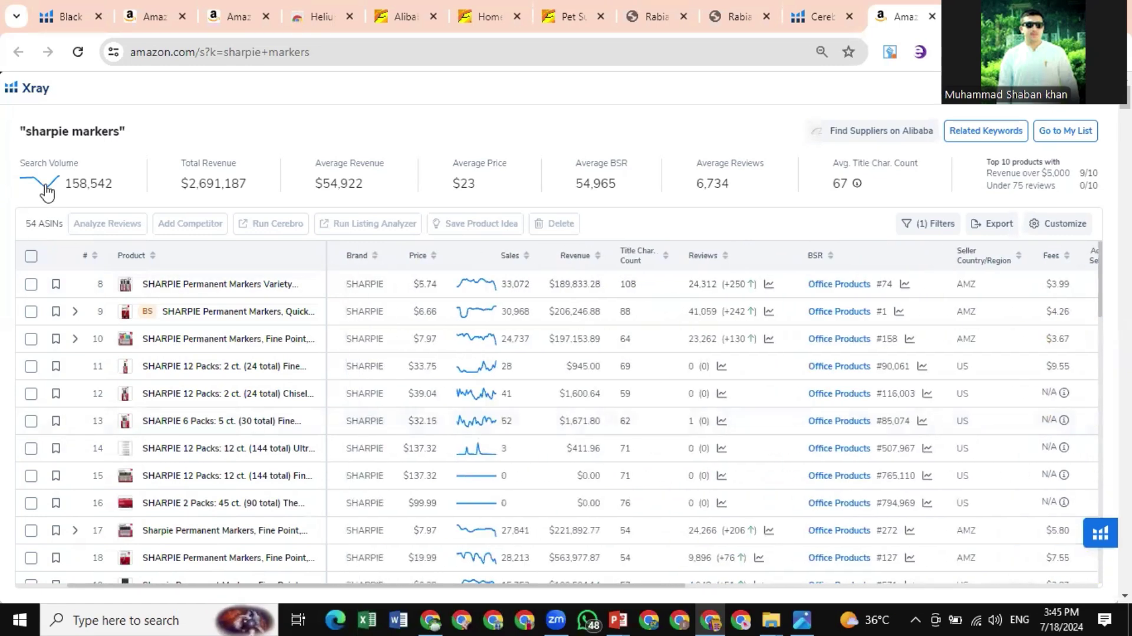
pyautogui.click(799, 618)
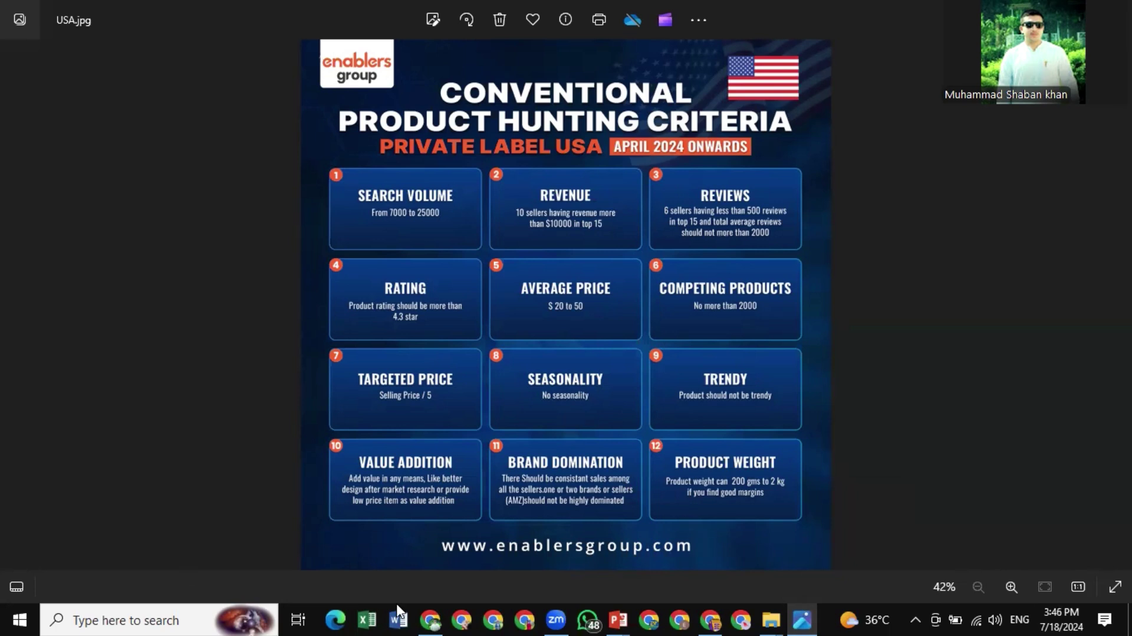
# Switch to Excel, dismiss the activation notice and create a blank workbook
pyautogui.click(367, 619)
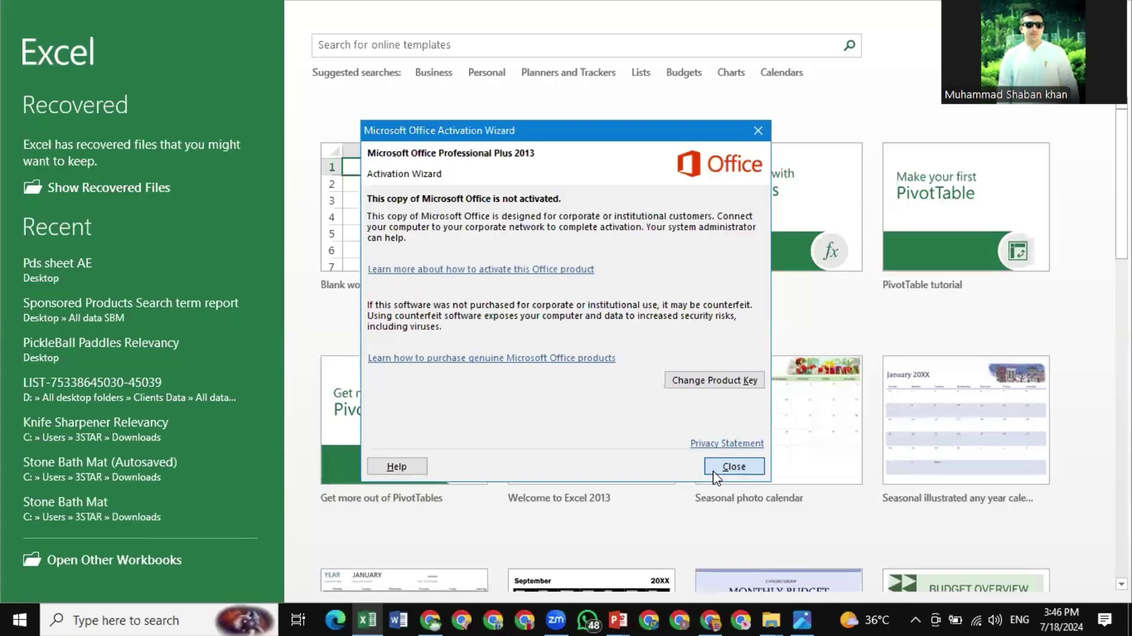
pyautogui.click(715, 470)
pyautogui.click(453, 271)
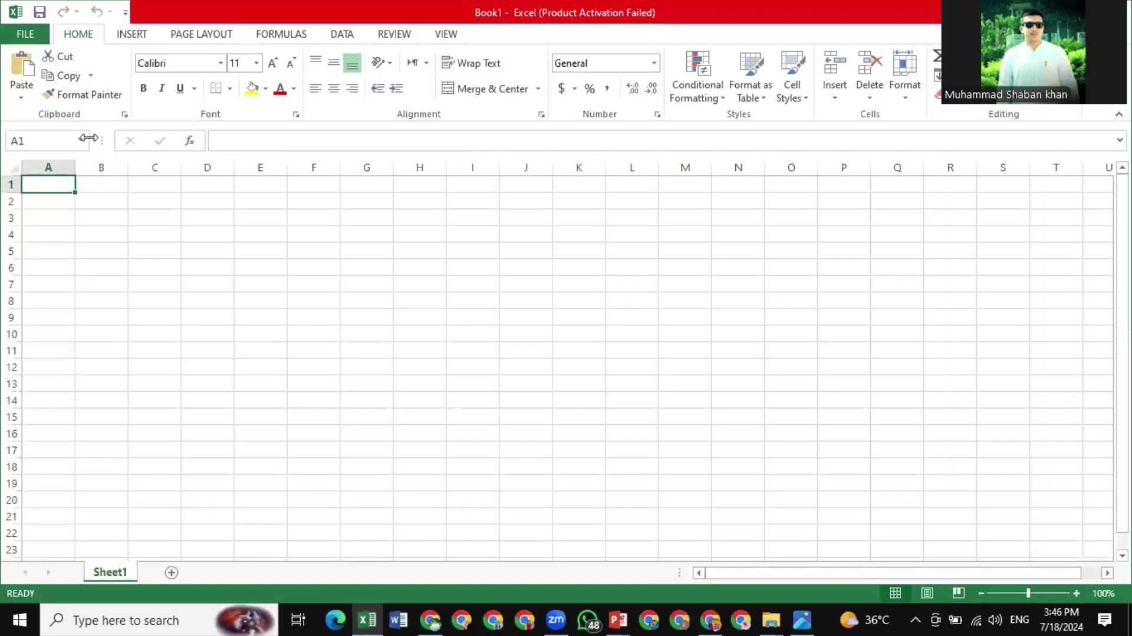
# Enter the header "Main Keyword" in cell A1 and widen column A to fit it
pyautogui.write('M')
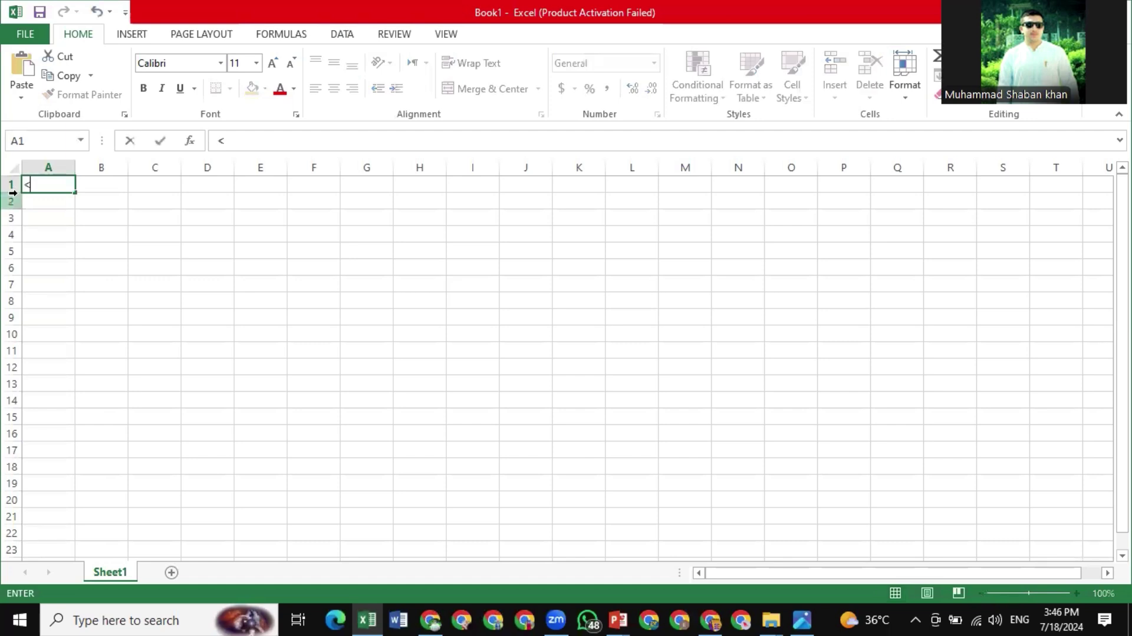
pyautogui.write('in')
pyautogui.write('ain Keyword')
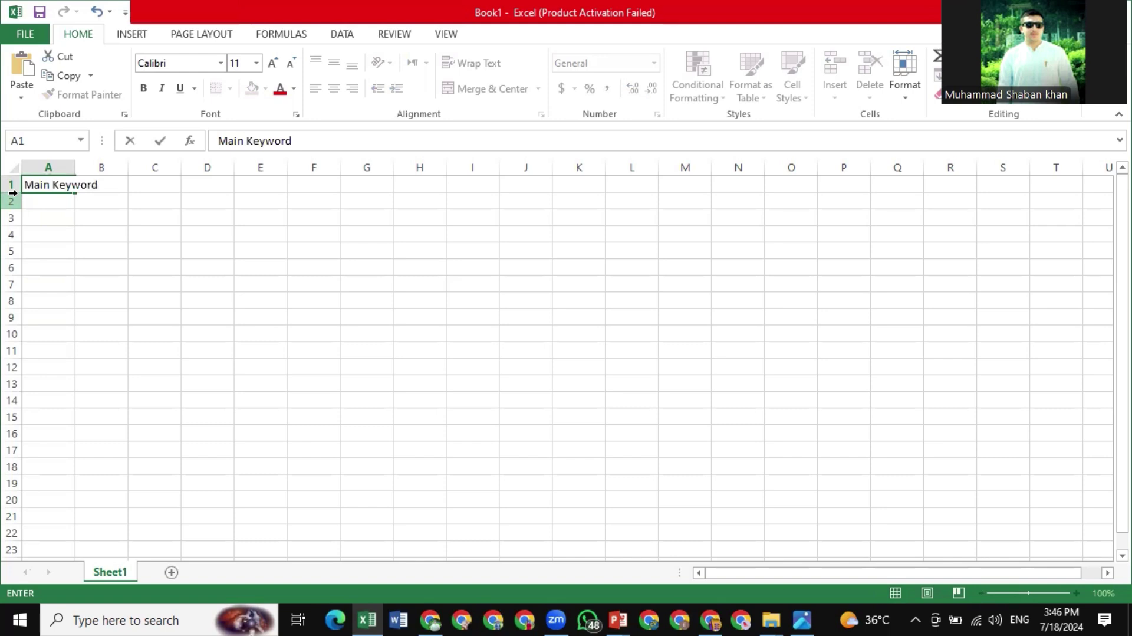
pyautogui.press('Tab')
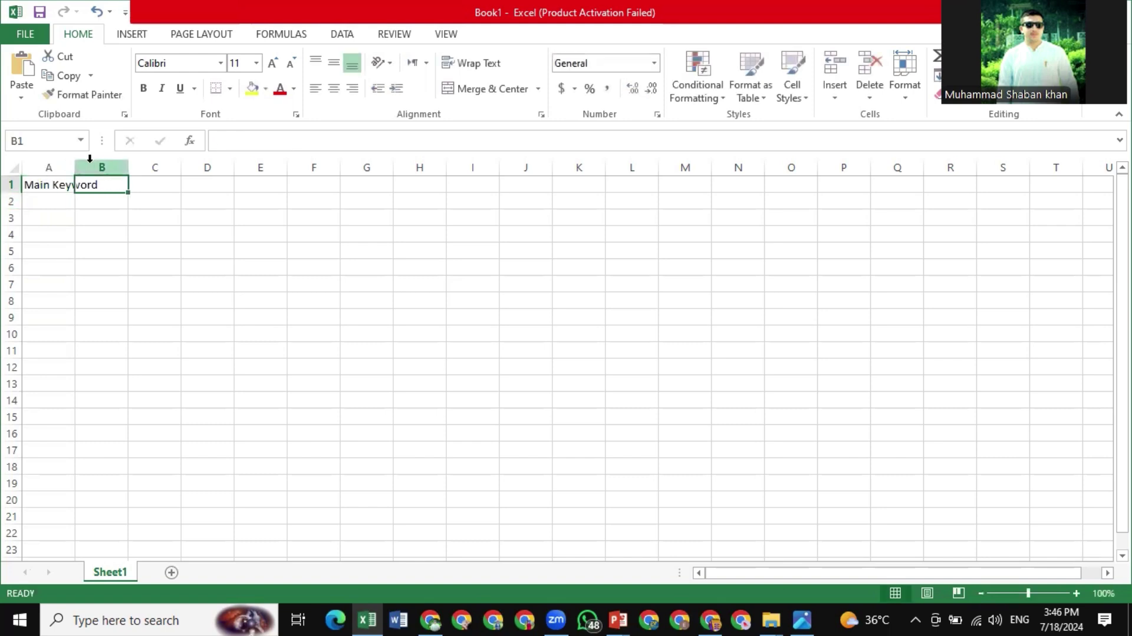
pyautogui.moveTo(74, 167); pyautogui.dragTo(127, 165)
pyautogui.doubleClick(148, 182)
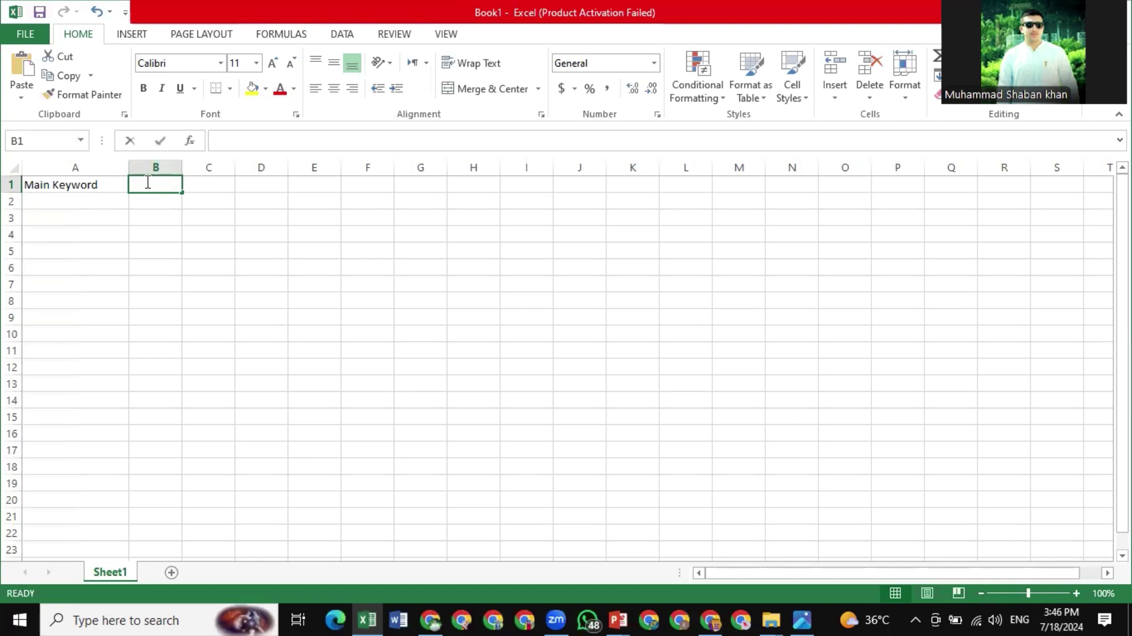
pyautogui.write('Search')
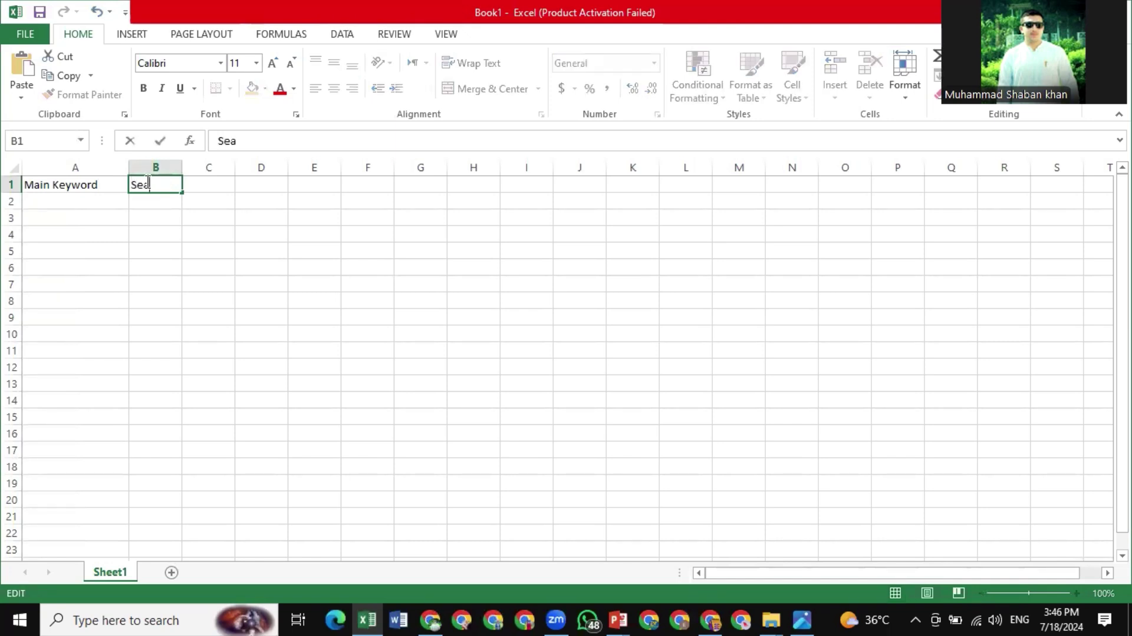
pyautogui.press('BackSpace')
pyautogui.press('BackSpace')
pyautogui.press('BackSpace')
pyautogui.press('BackSpace')
pyautogui.press('BackSpace')
pyautogui.press('BackSpace')
# Enter the header "Competing products" in cell B1 and widen column B to fit it
pyautogui.write('Compteti')
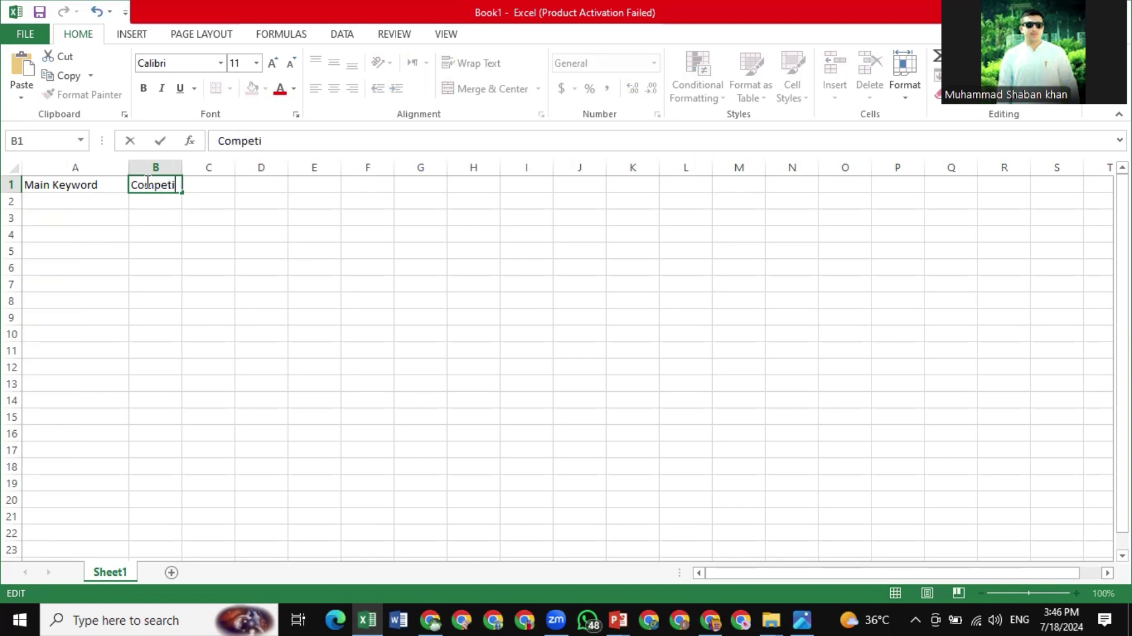
pyautogui.write('ng product')
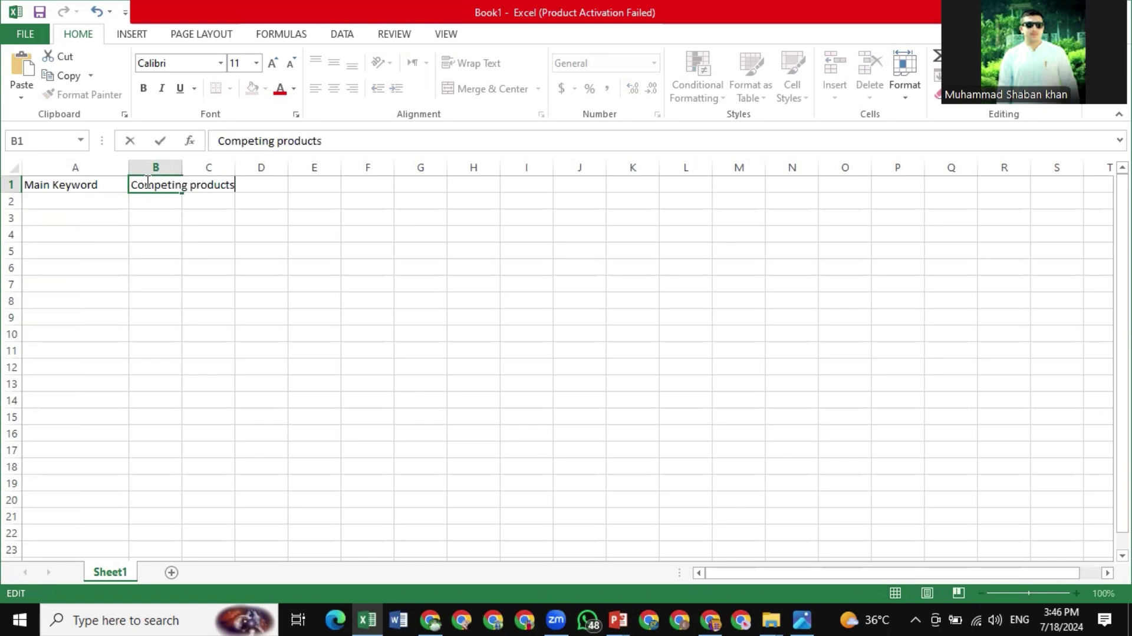
pyautogui.write('s')
pyautogui.press('Tab')
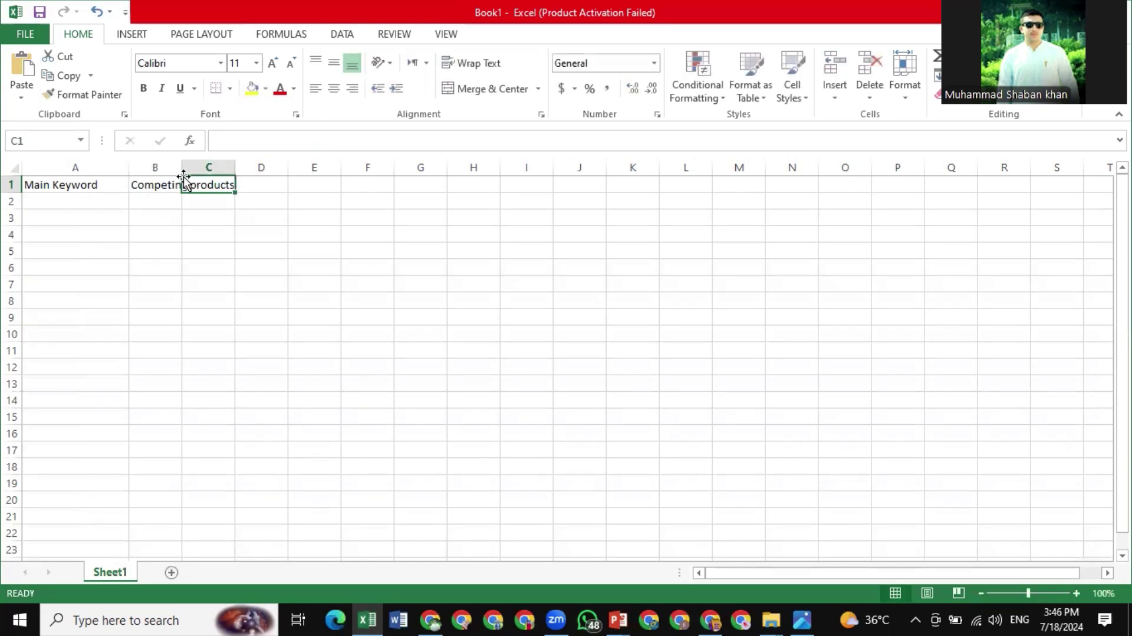
pyautogui.moveTo(183, 167); pyautogui.dragTo(237, 167)
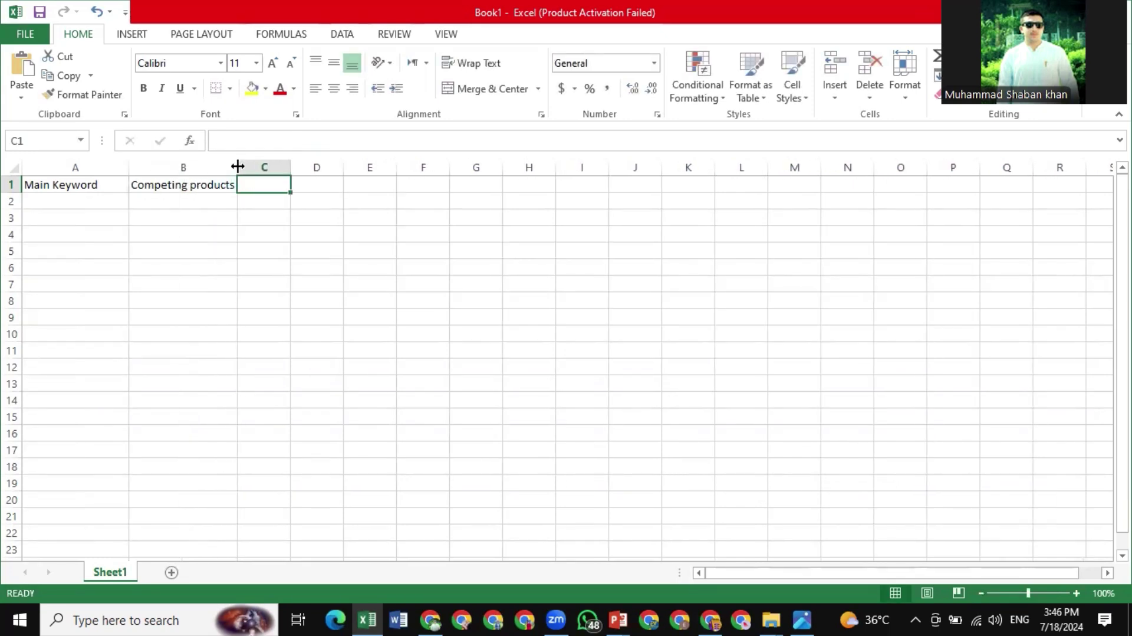
# Enter the header "Search Volume" in cell C1 and widen column C to fit it
pyautogui.write('S')
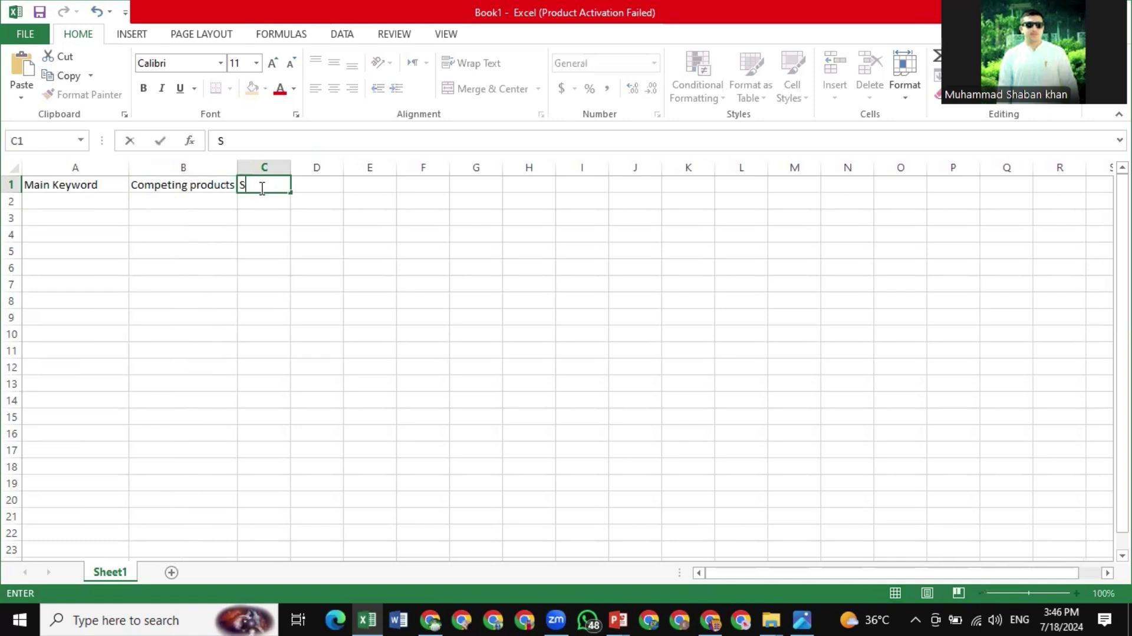
pyautogui.write('earch Volume')
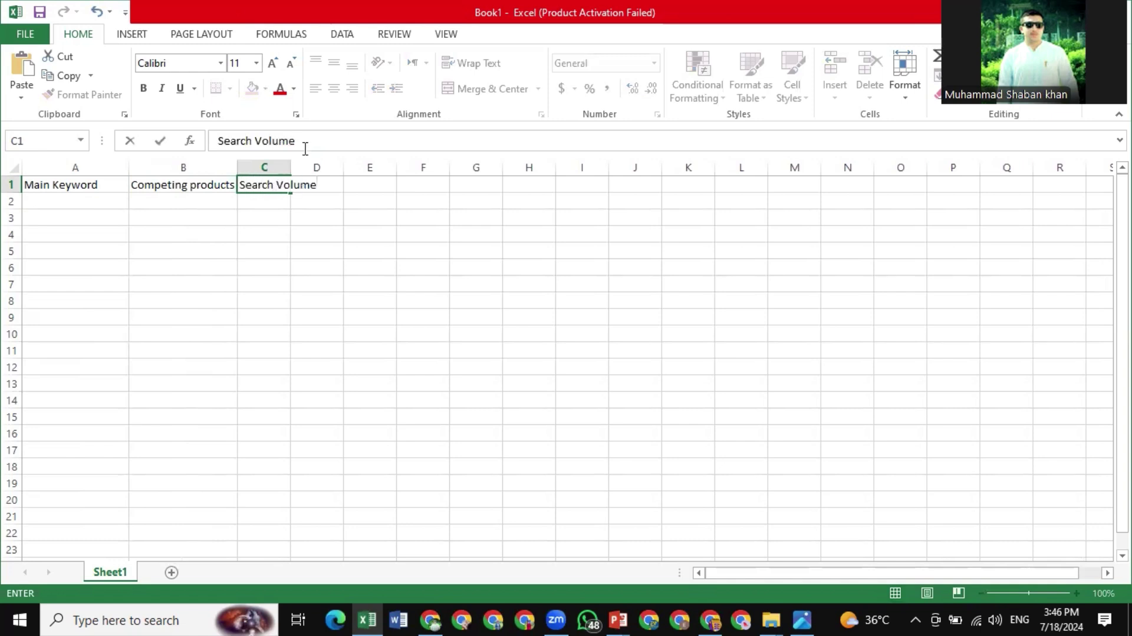
pyautogui.moveTo(287, 167); pyautogui.dragTo(323, 167)
# Enter the header "Seasonality" in cell D1
pyautogui.click(347, 184)
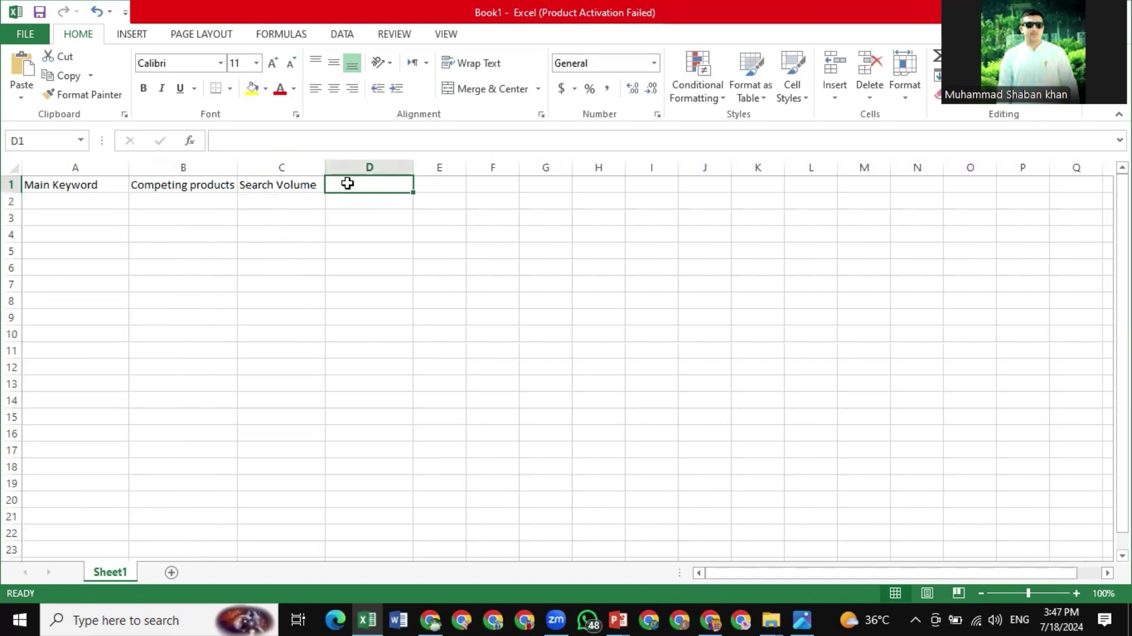
pyautogui.write('Seasonal')
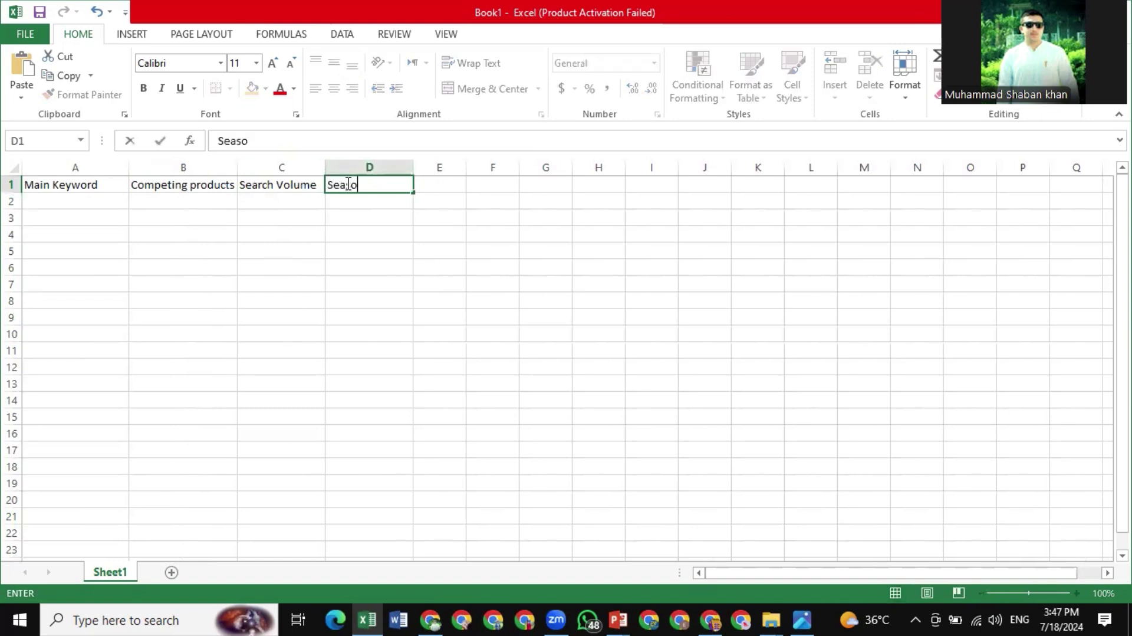
pyautogui.write('ity')
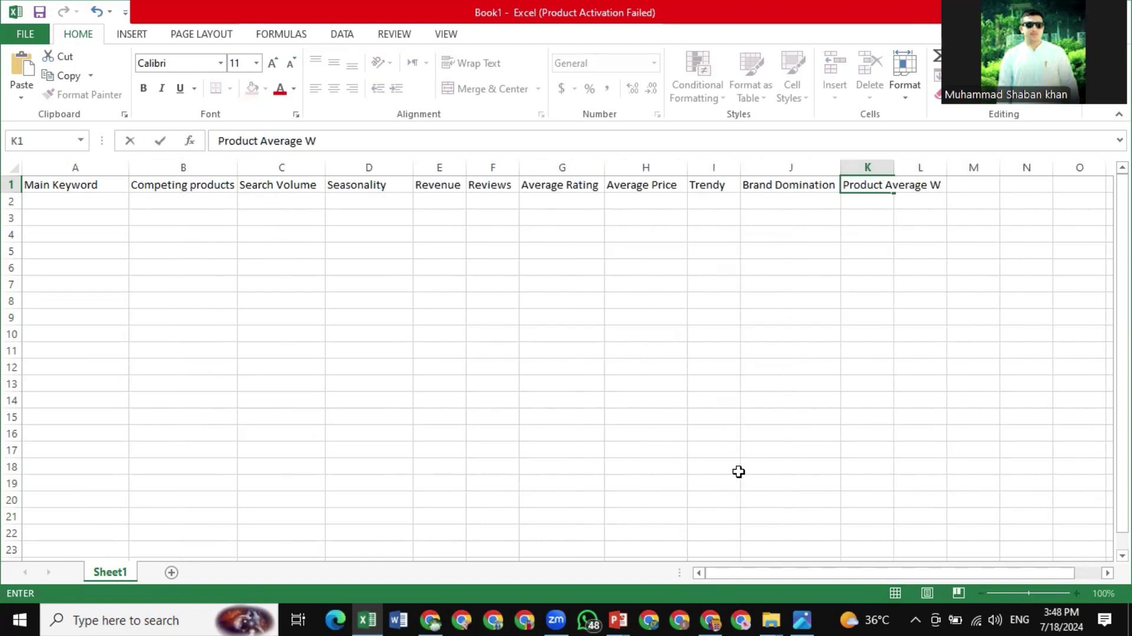
# Complete the header in cell K1 as "Product Average Weight" and widen column K to fit it
pyautogui.write('eight')
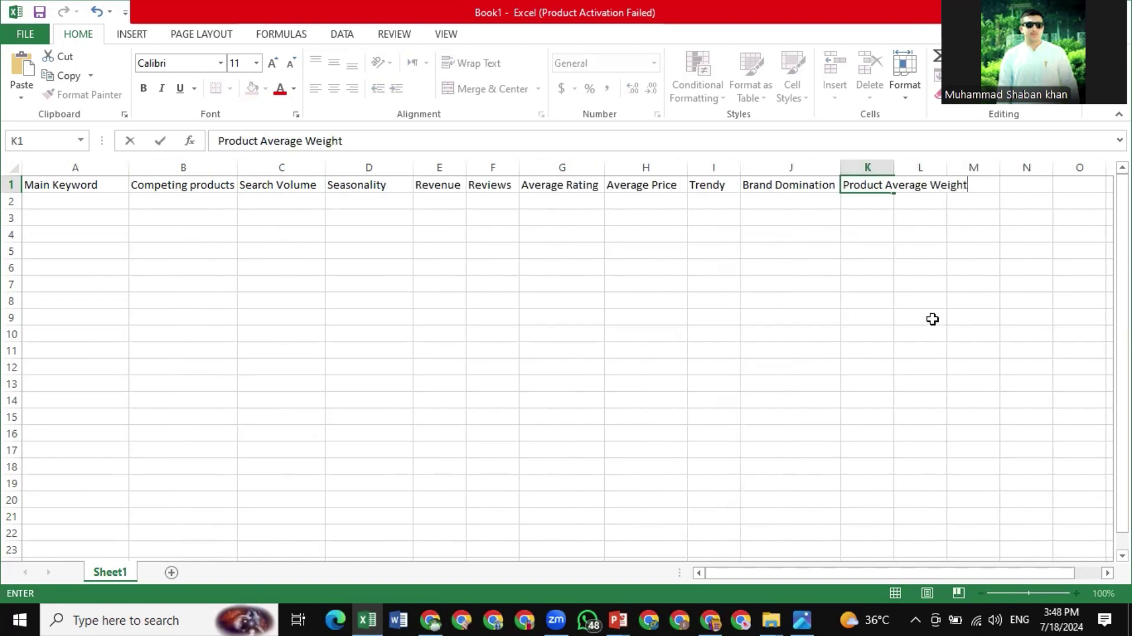
pyautogui.moveTo(872, 167); pyautogui.dragTo(973, 170)
pyautogui.click(897, 174)
pyautogui.click(894, 169)
pyautogui.click(488, 270)
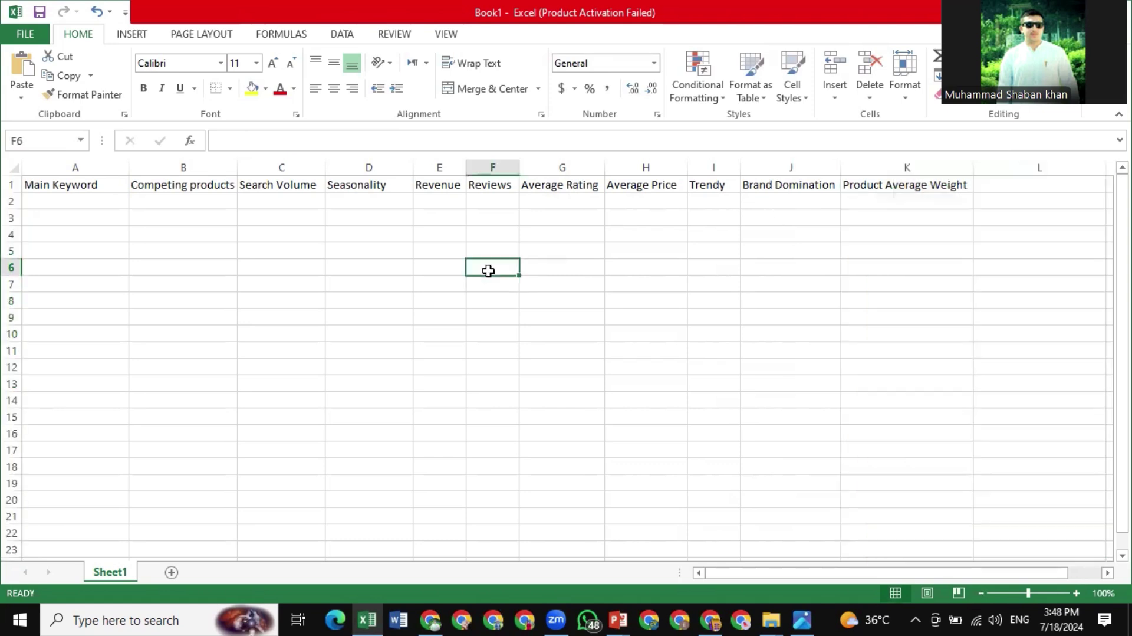
# Copy the keyword "sharpie markers" from the Xray report in Chrome into cell A2 of the Excel sheet
pyautogui.click(34, 202)
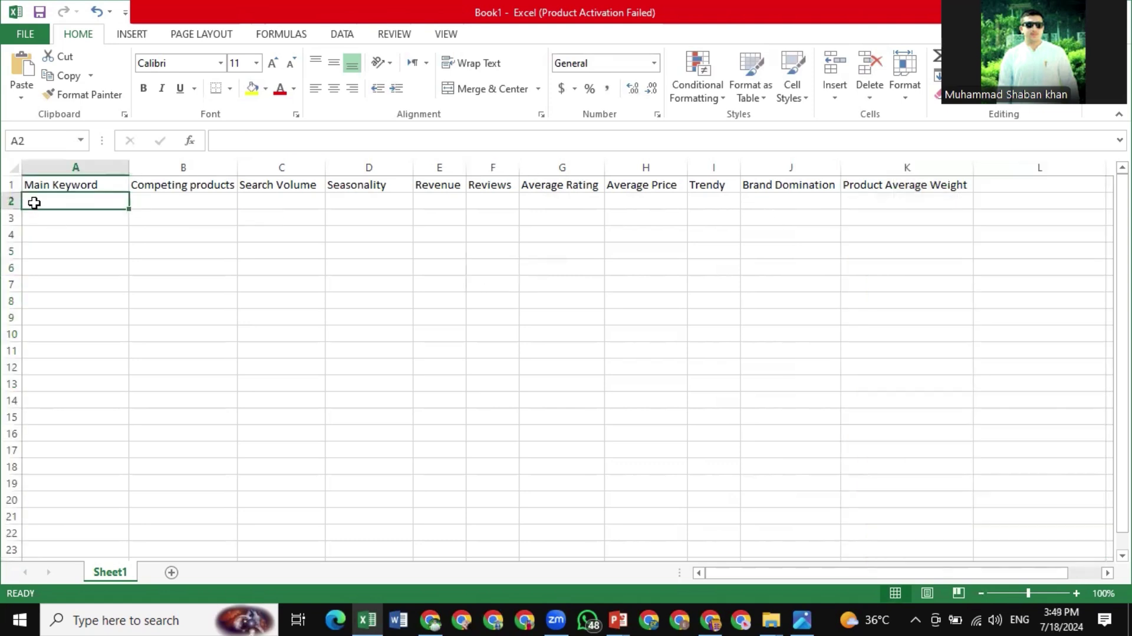
pyautogui.click(712, 619)
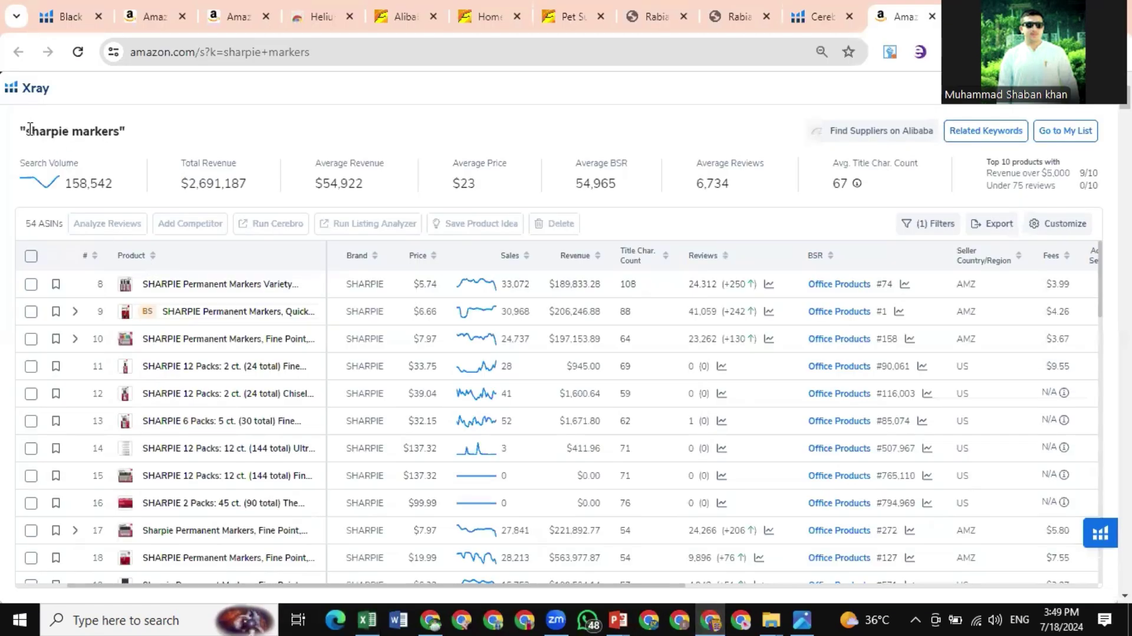
pyautogui.moveTo(28, 129); pyautogui.dragTo(121, 148)
pyautogui.hotkey('ctrl', 'c')
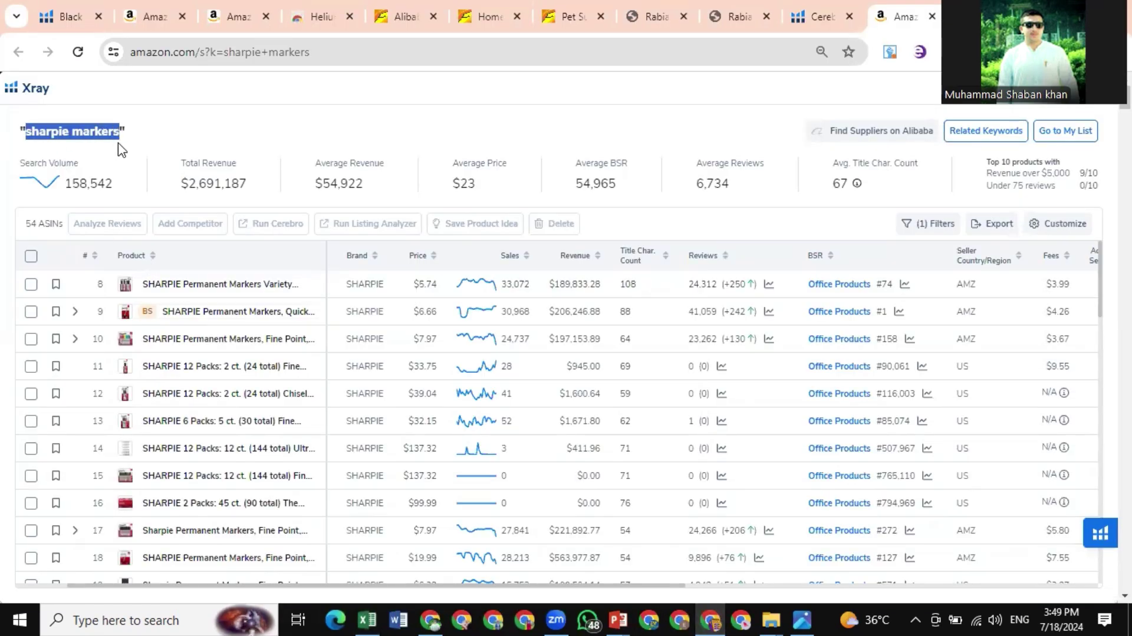
pyautogui.hotkey('alt', 'Tab')
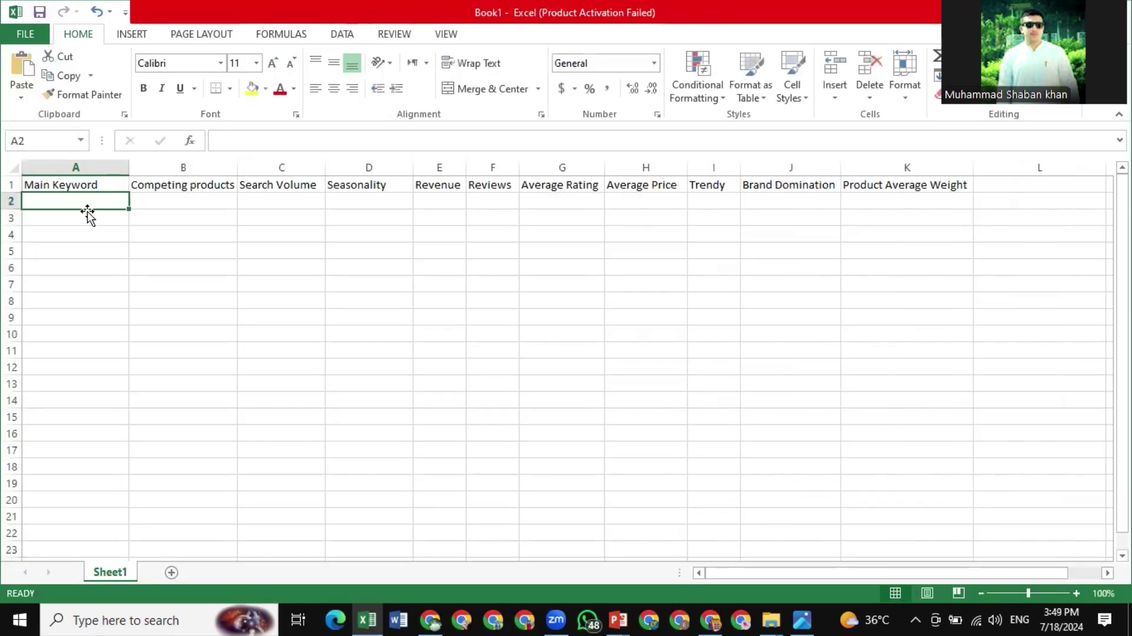
pyautogui.doubleClick(66, 200)
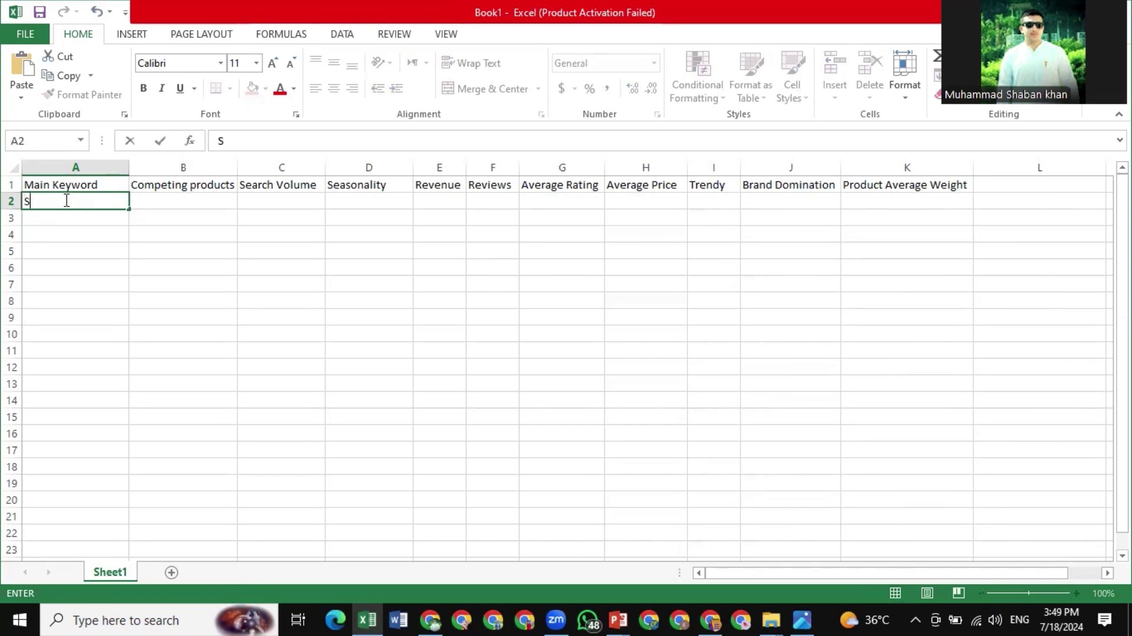
pyautogui.hotkey('ctrl', 'v')
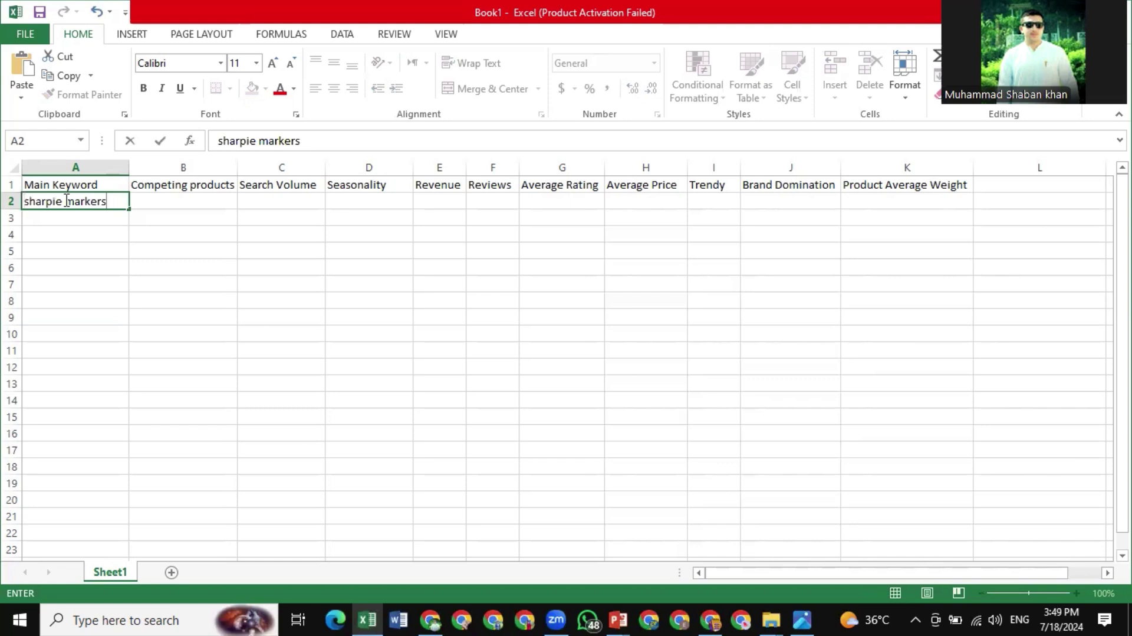
# Enter 1000 as the competing products in cell B2, select C2 and switch to the Xray report for the search volume
pyautogui.click(172, 200)
pyautogui.write('100')
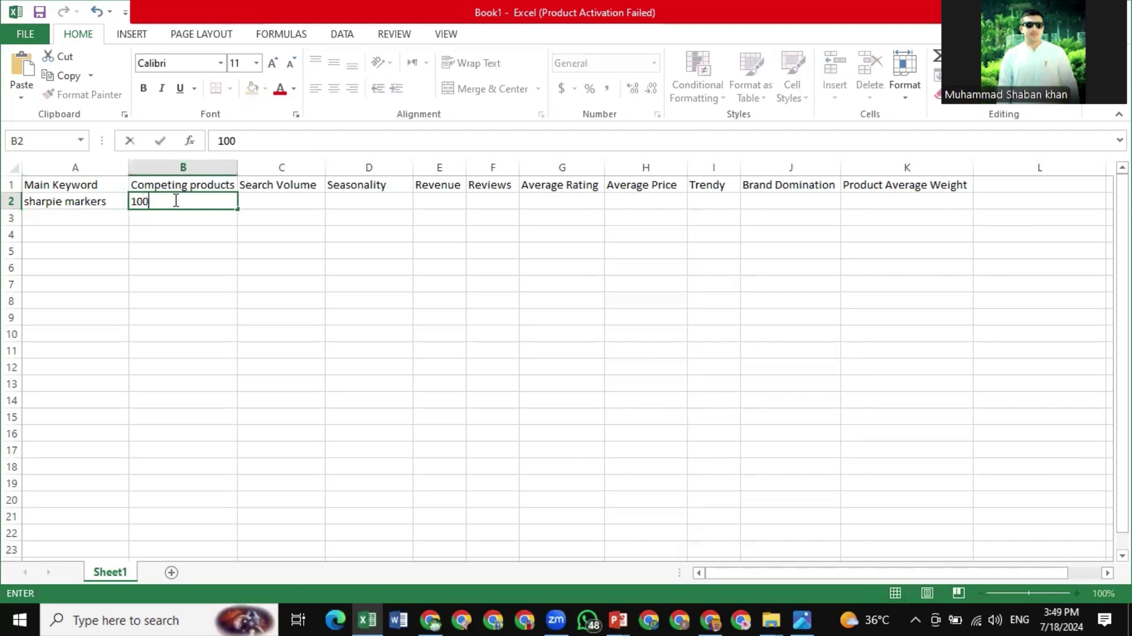
pyautogui.write('0')
pyautogui.click(273, 198)
pyautogui.hotkey('alt', 'Tab')
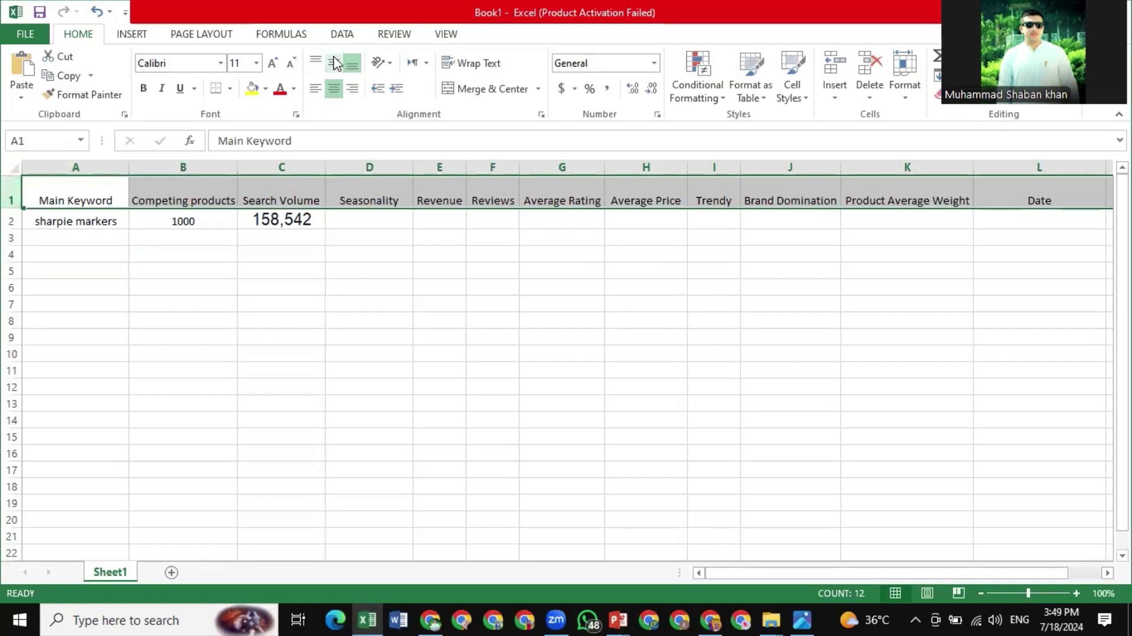
# Format the header row A1:L1 with middle vertical alignment, bold text and a light orange fill
pyautogui.click(335, 63)
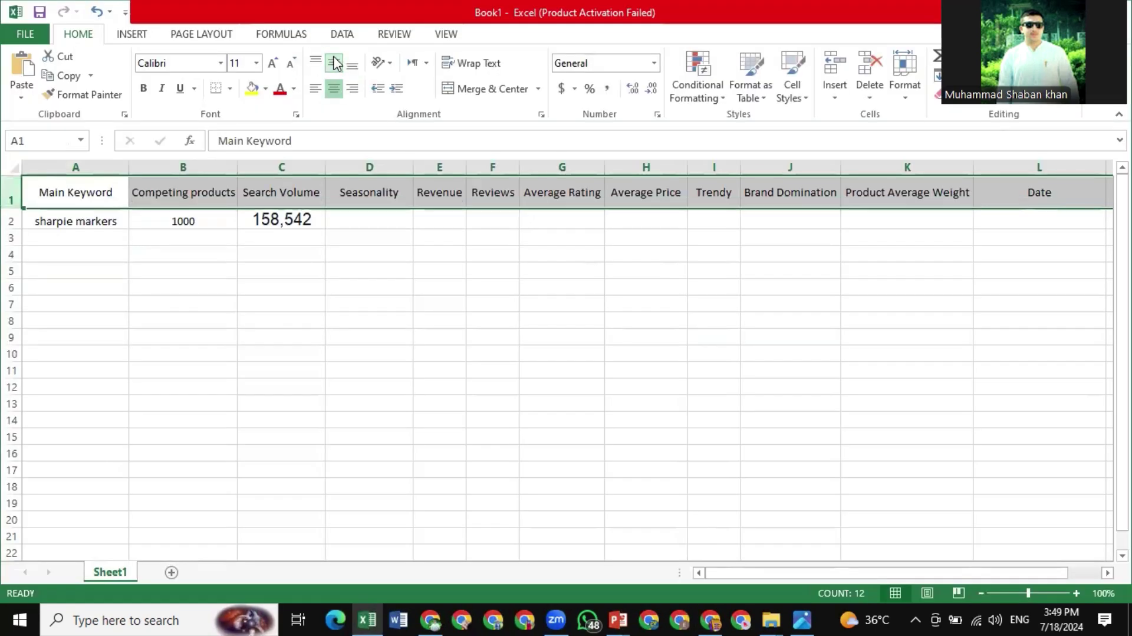
pyautogui.click(144, 90)
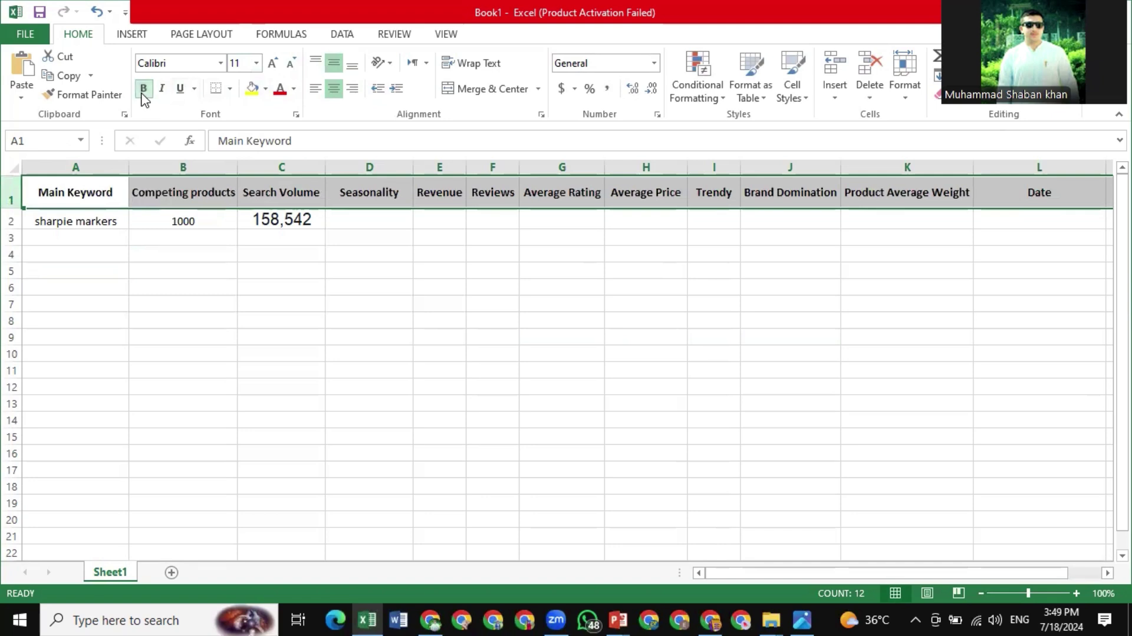
pyautogui.click(265, 90)
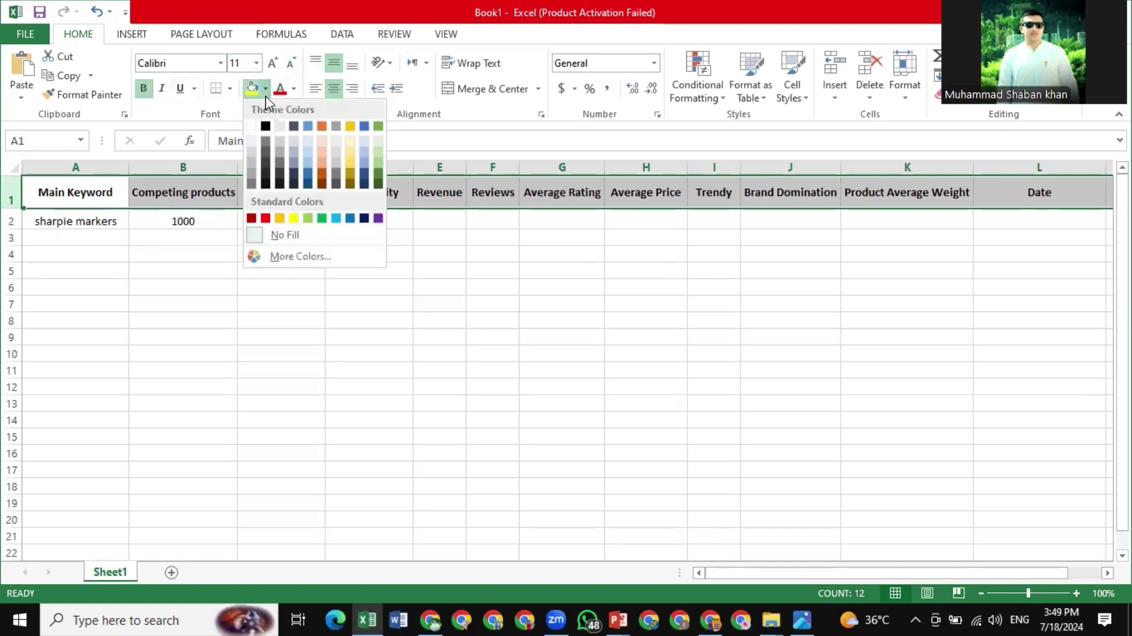
pyautogui.click(323, 171)
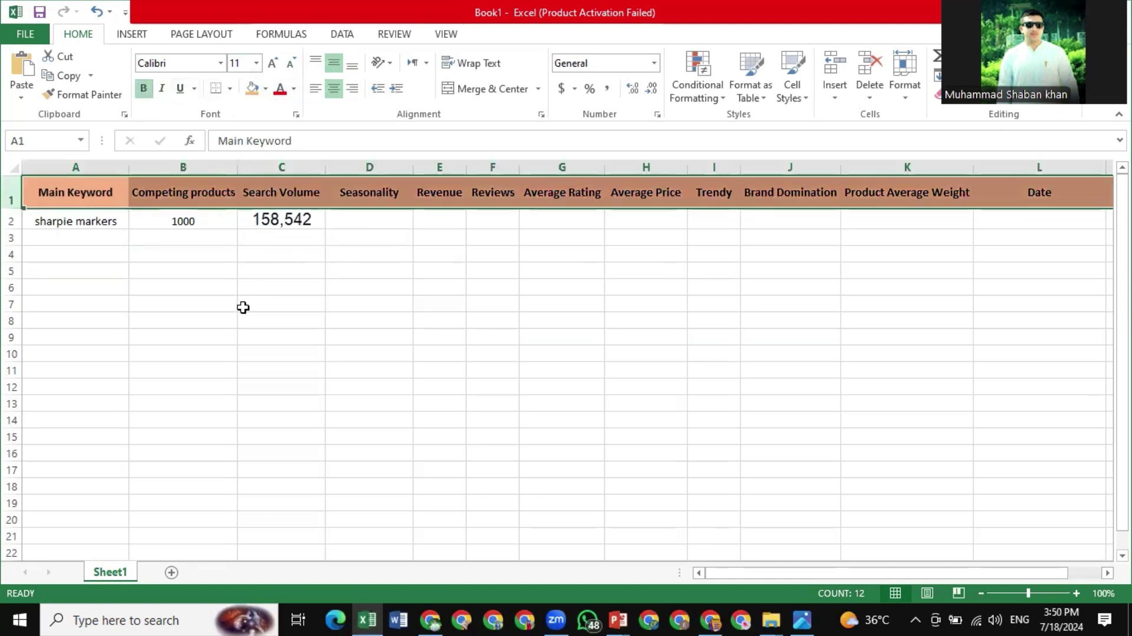
pyautogui.click(242, 303)
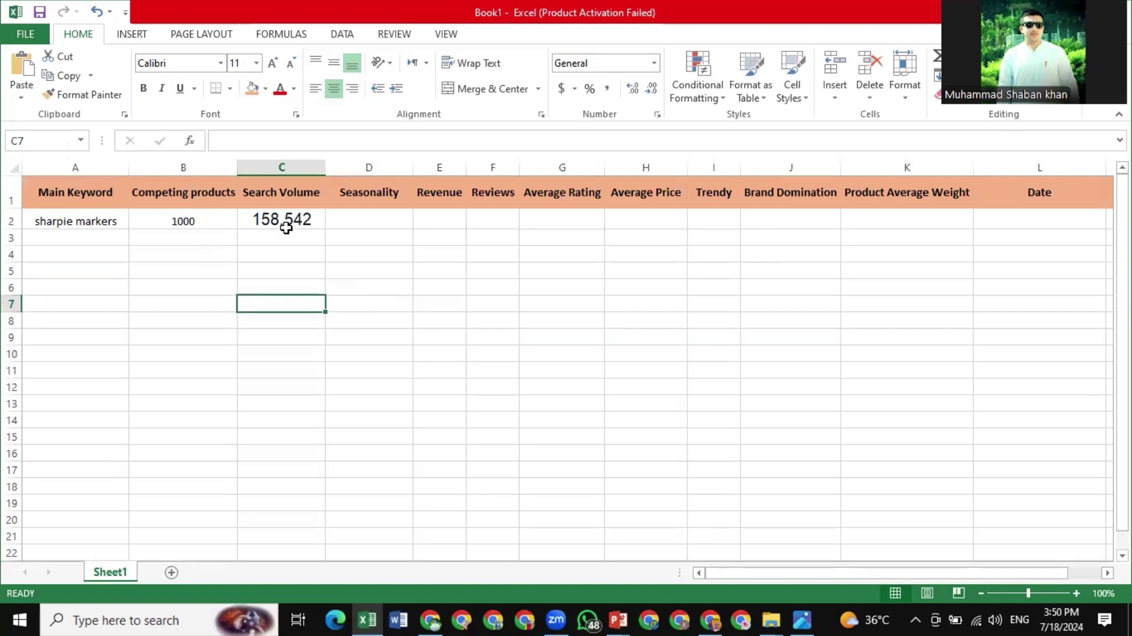
# Enter "Yes" for Seasonality in cell D2 and move on to the Revenue cell E2
pyautogui.click(348, 224)
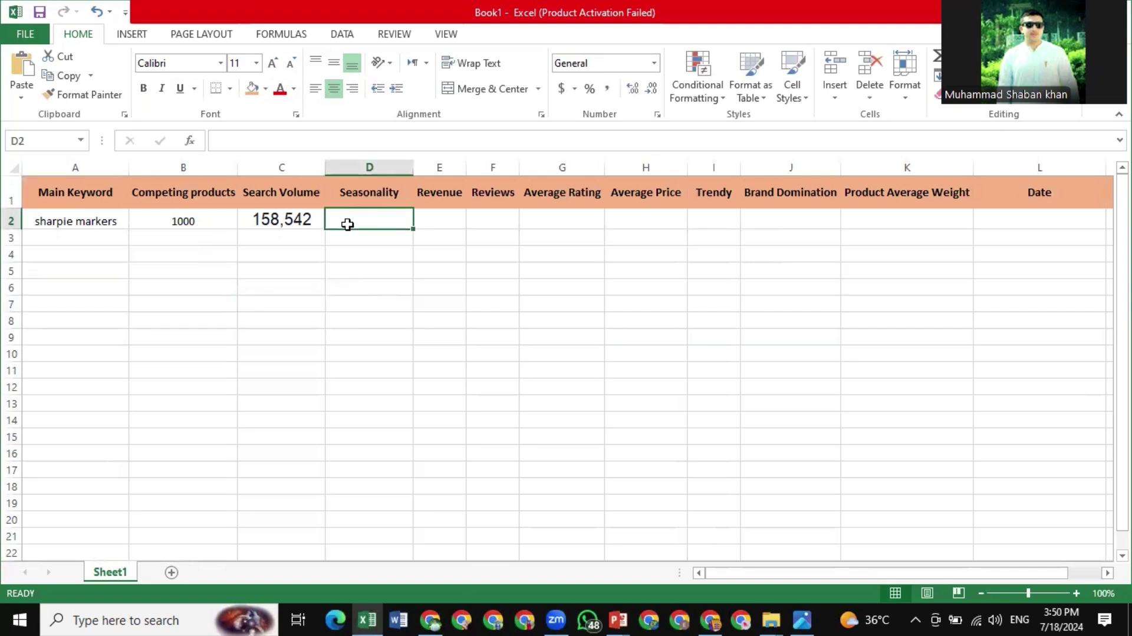
pyautogui.write('Yes')
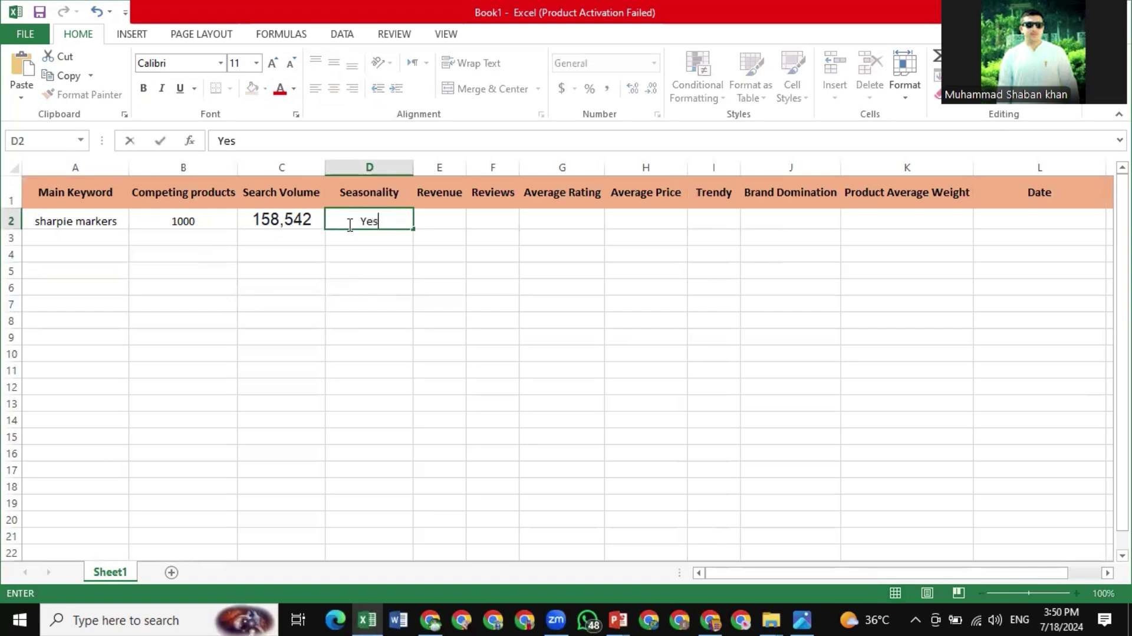
pyautogui.click(440, 227)
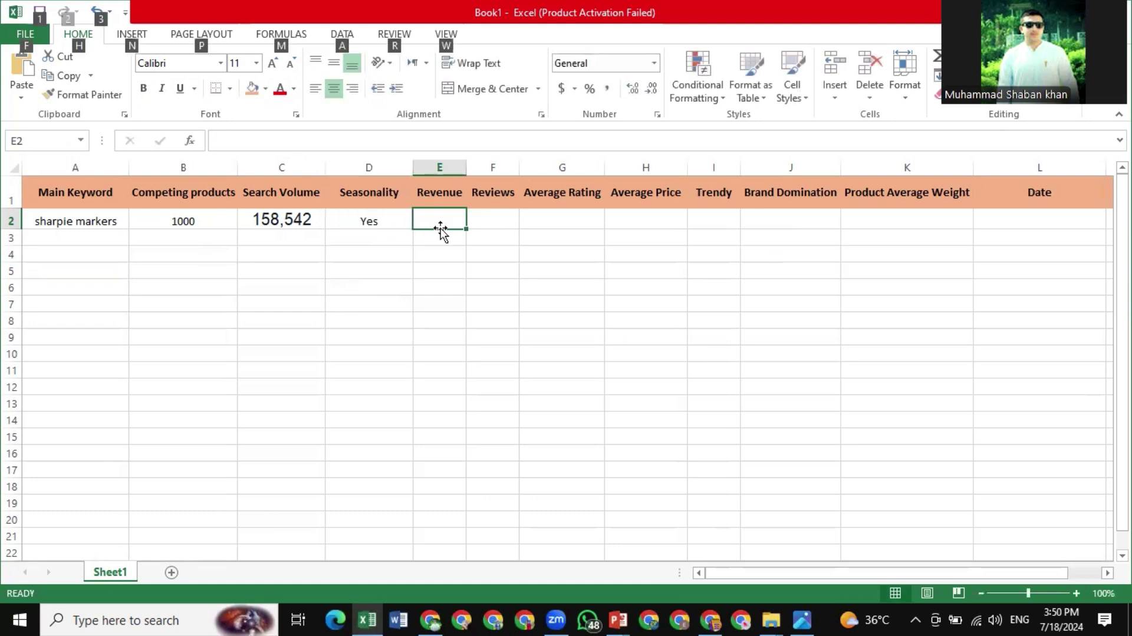
# Check the Xray revenue column and the revenue criterion in USA.jpg, then return to the Excel sheet
pyautogui.hotkey('alt', 'Tab')
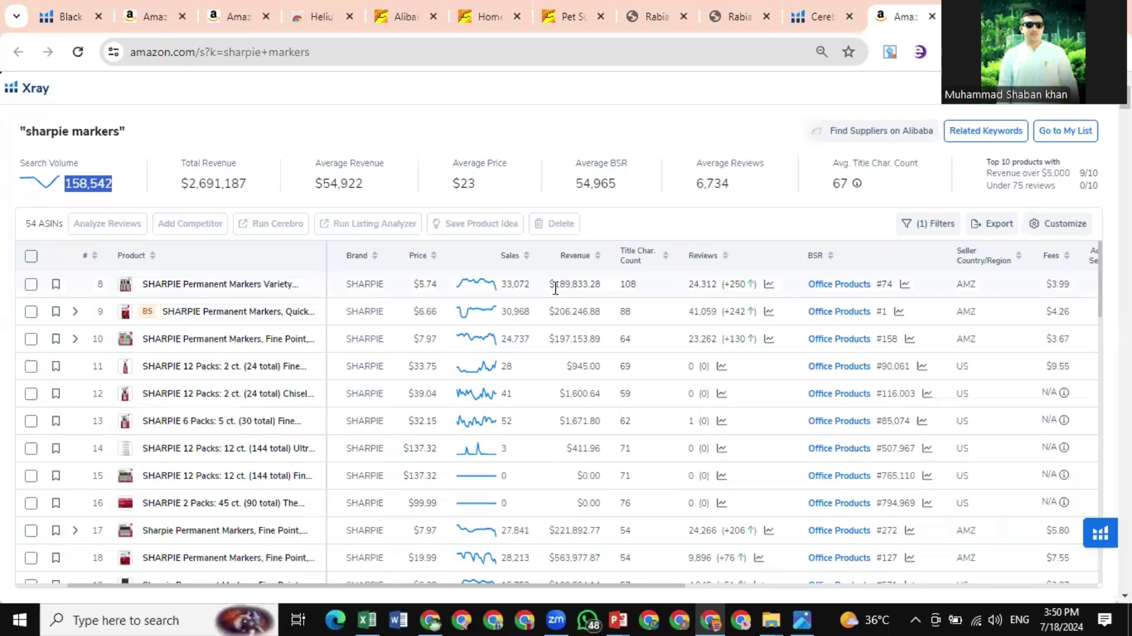
pyautogui.hotkey('alt', 'Tab')
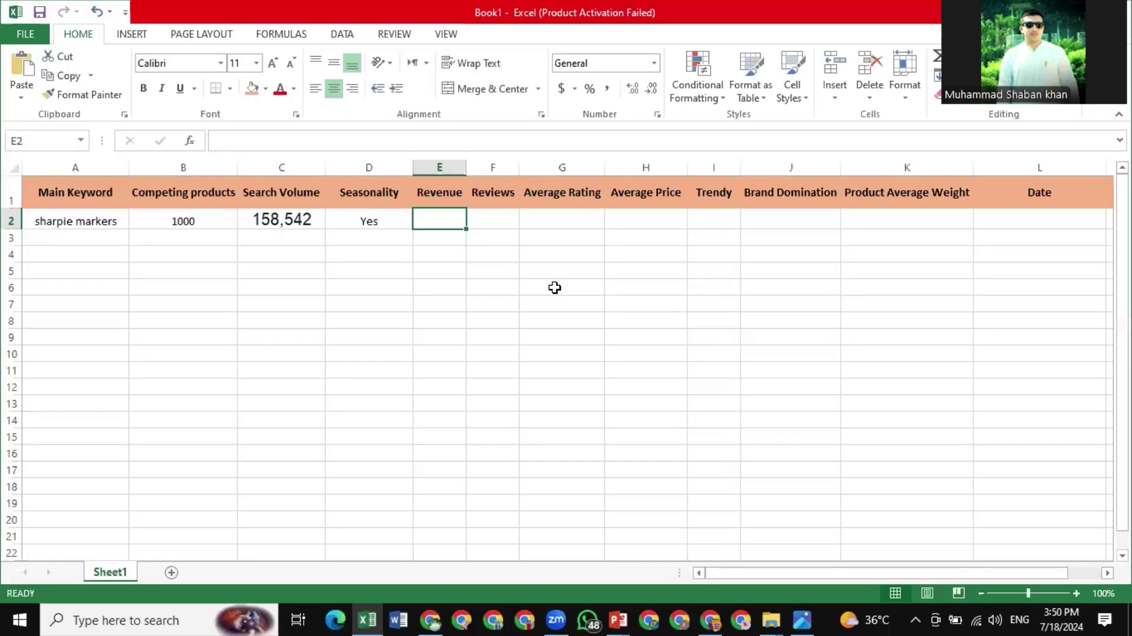
pyautogui.click(804, 608)
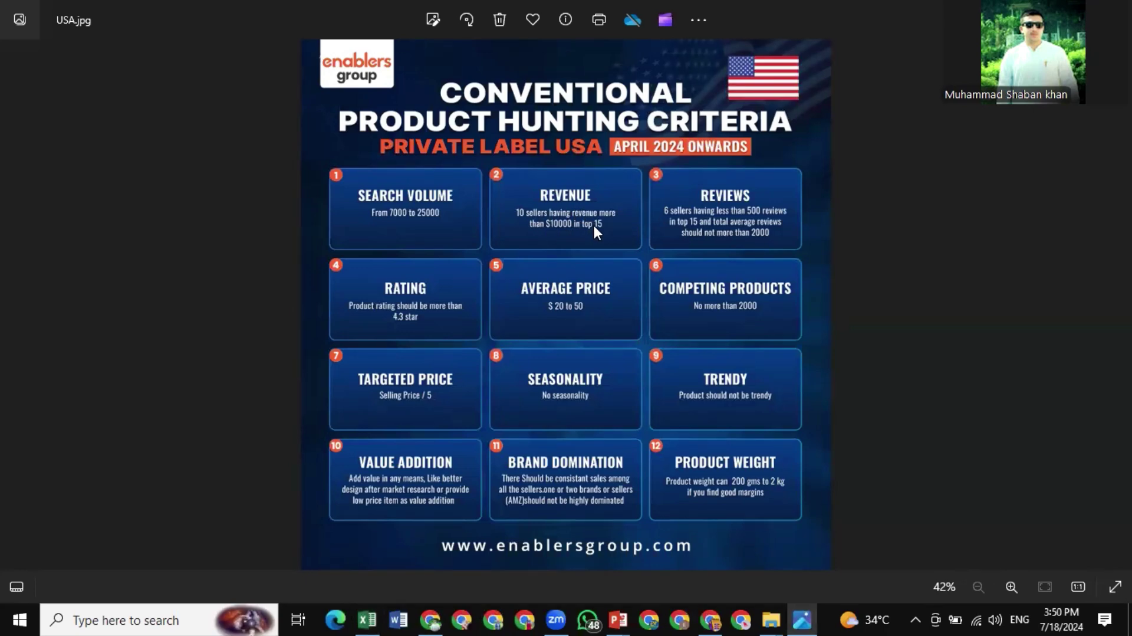
pyautogui.hotkey('alt', 'Tab')
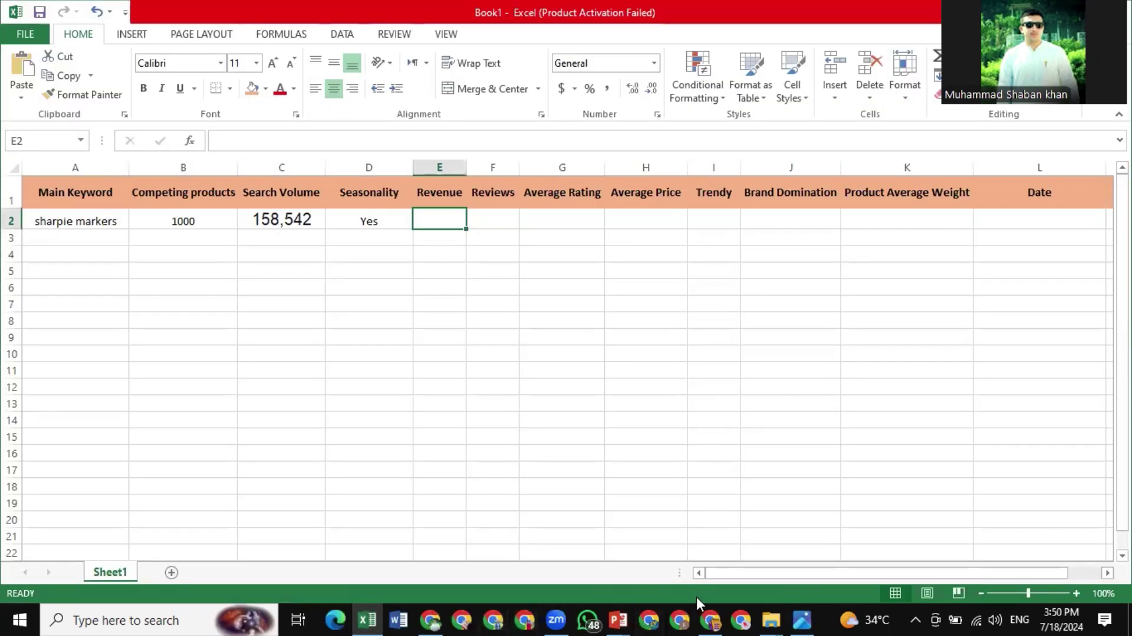
# Switch to the Xray report in Chrome and select listing number 25, the Sharpie Permanent Markers with chisel tip
pyautogui.click(711, 618)
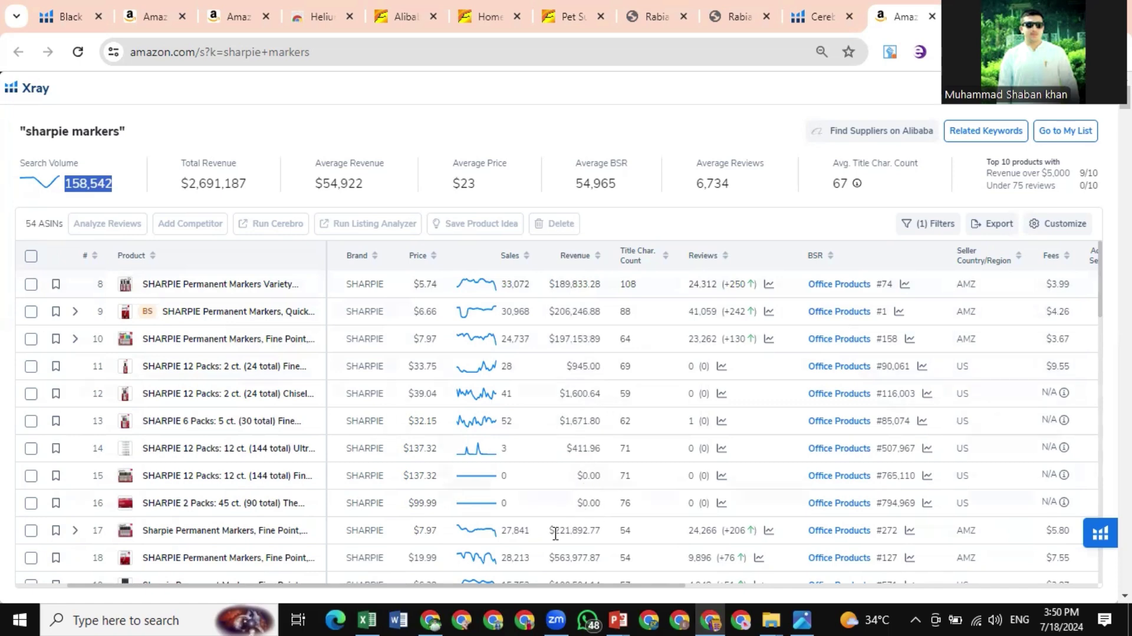
pyautogui.scroll(-2, 566, 533)
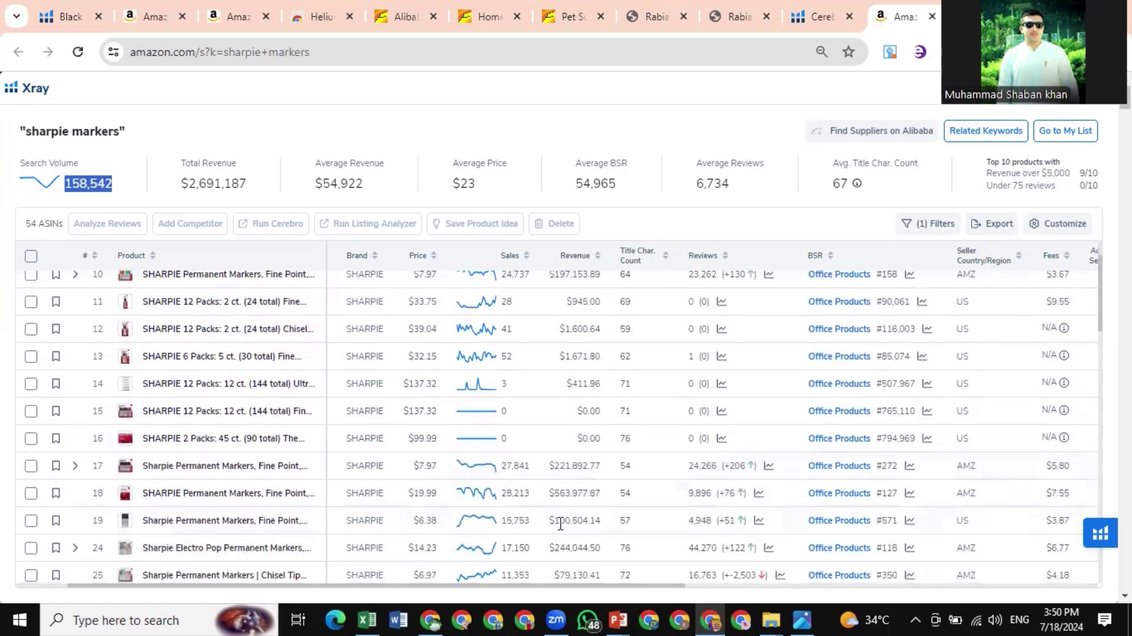
pyautogui.scroll(-2, 575, 547)
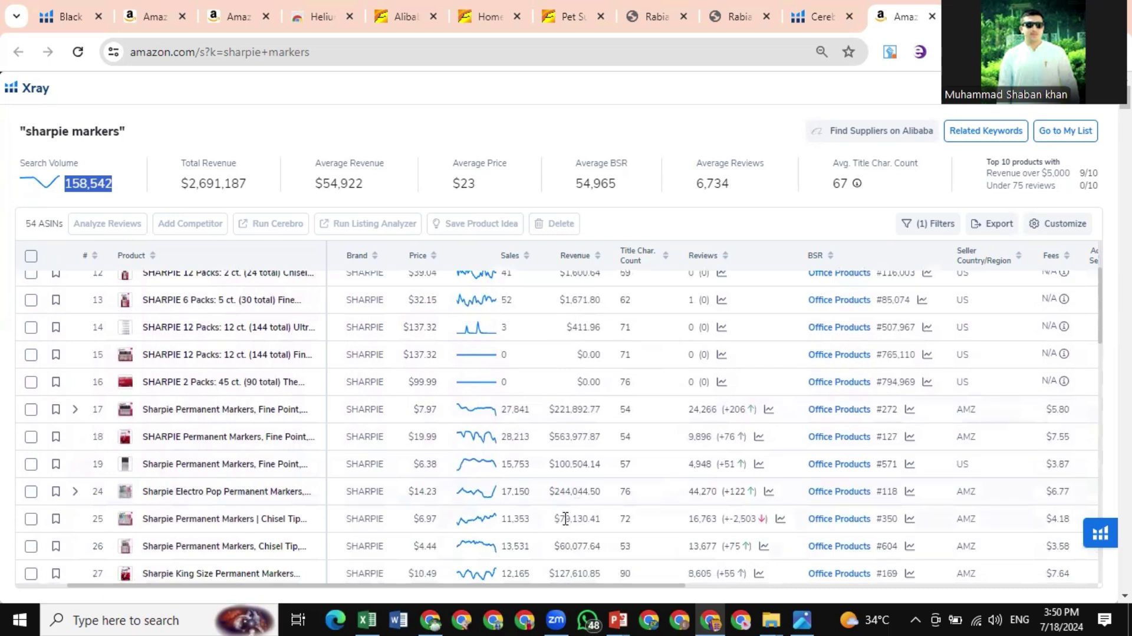
pyautogui.click(37, 522)
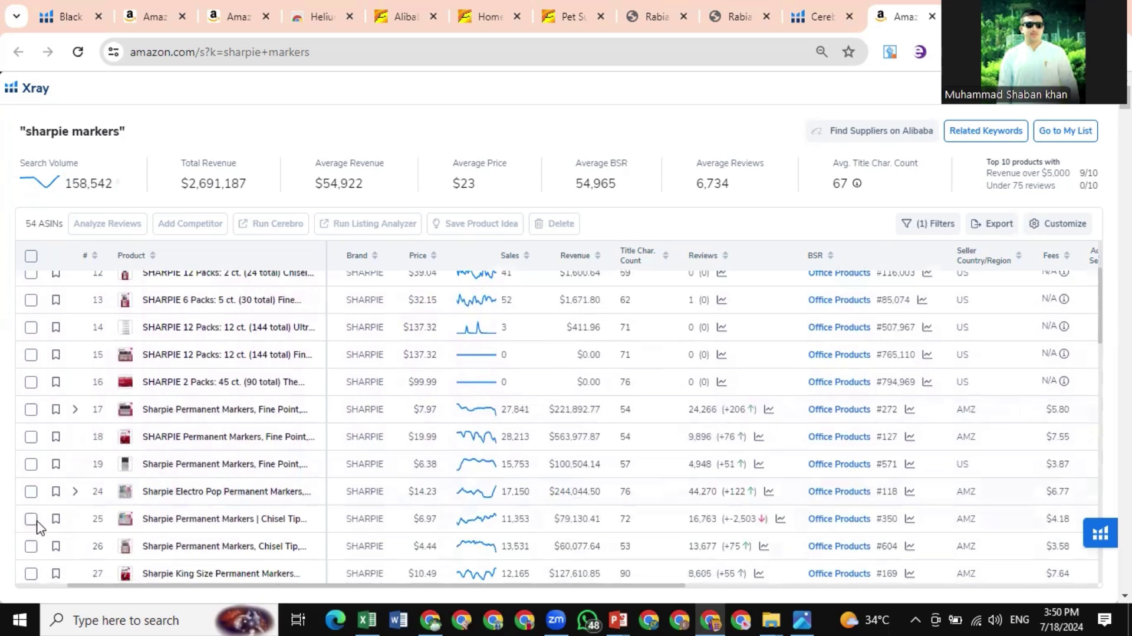
pyautogui.click(33, 520)
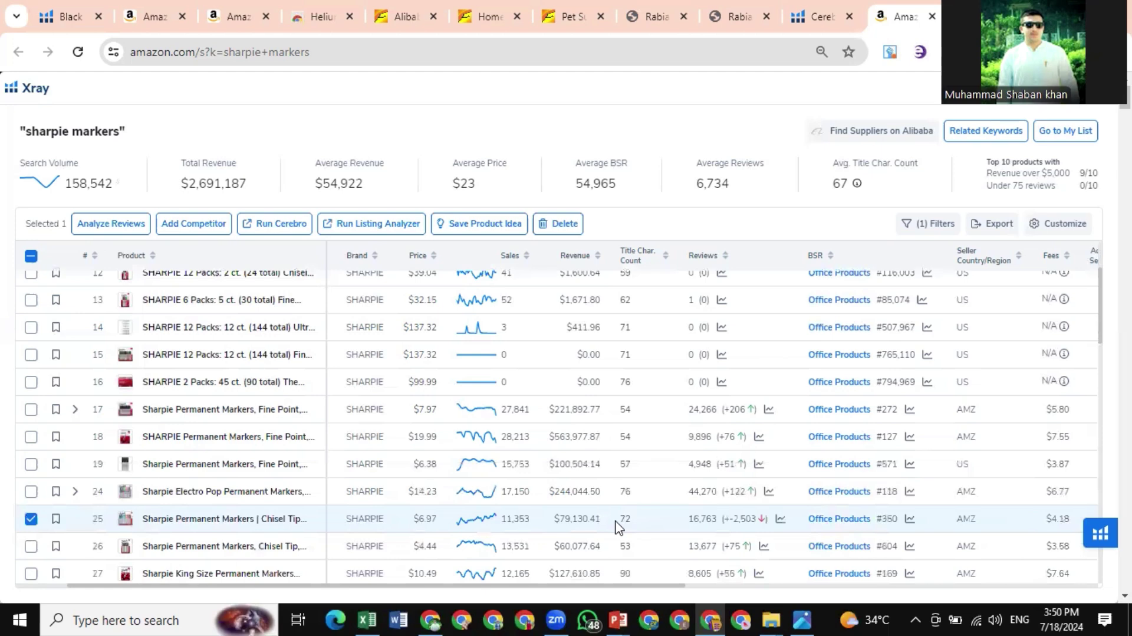
# Go through the listings' Revenue values in the Xray table and move the selection mark from listing 25 to listing 33
pyautogui.scroll(2, 616, 525)
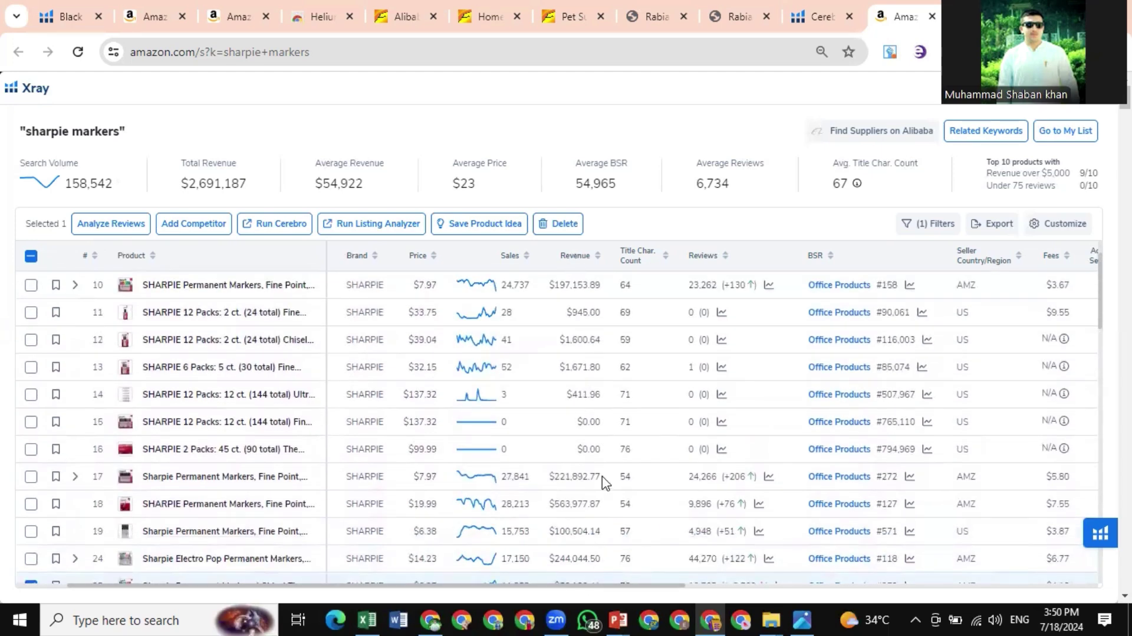
pyautogui.scroll(-2, 592, 311)
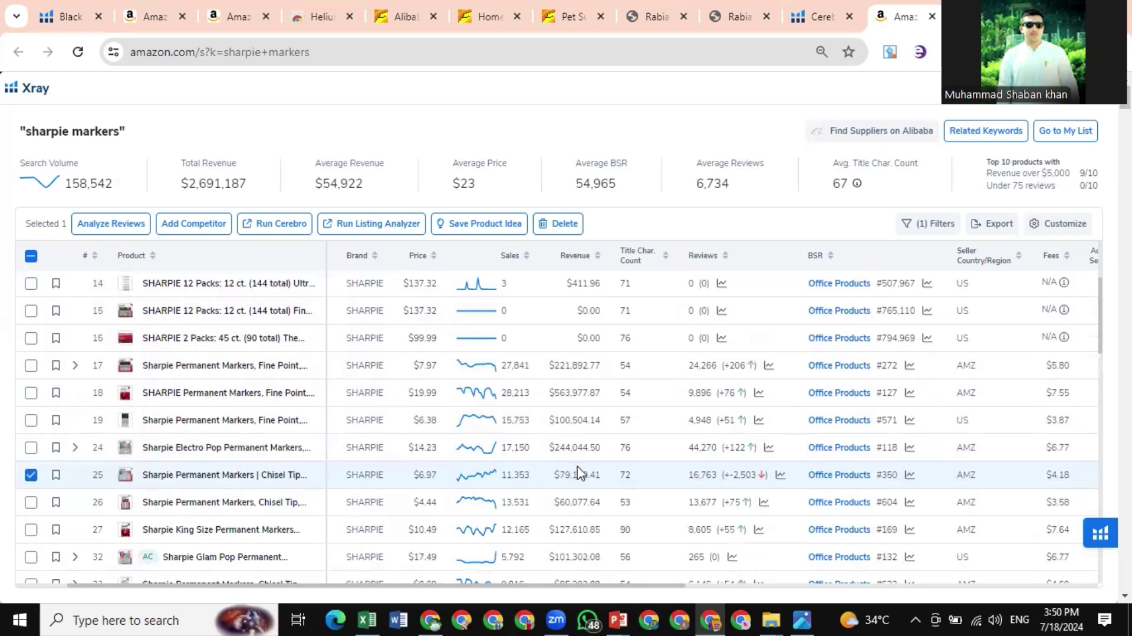
pyautogui.scroll(3, 616, 263)
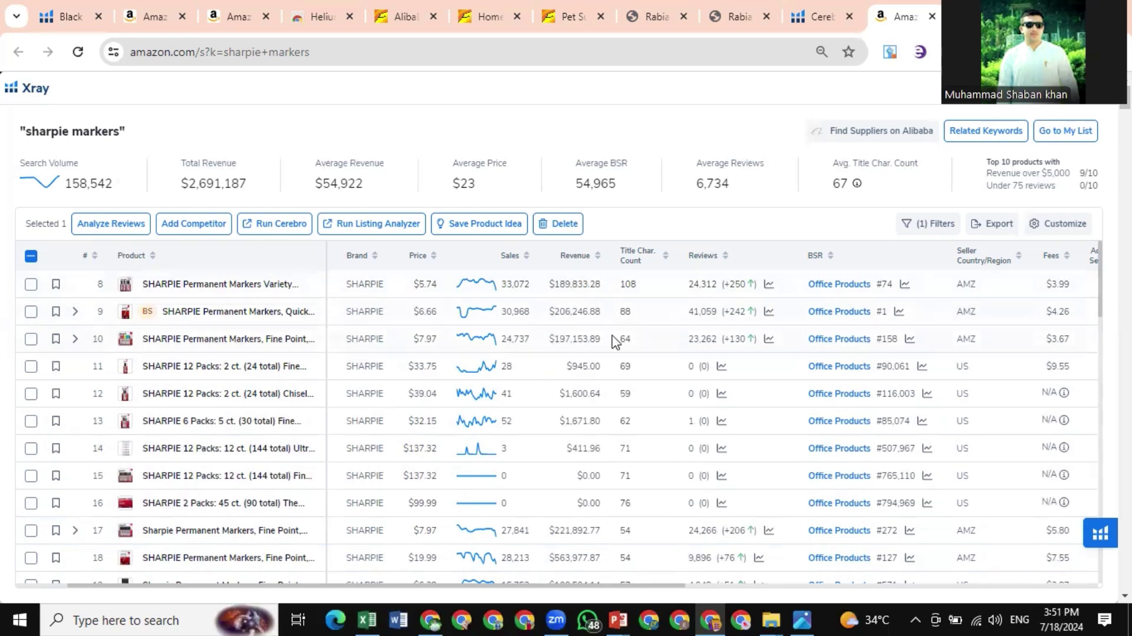
pyautogui.scroll(-1, 611, 340)
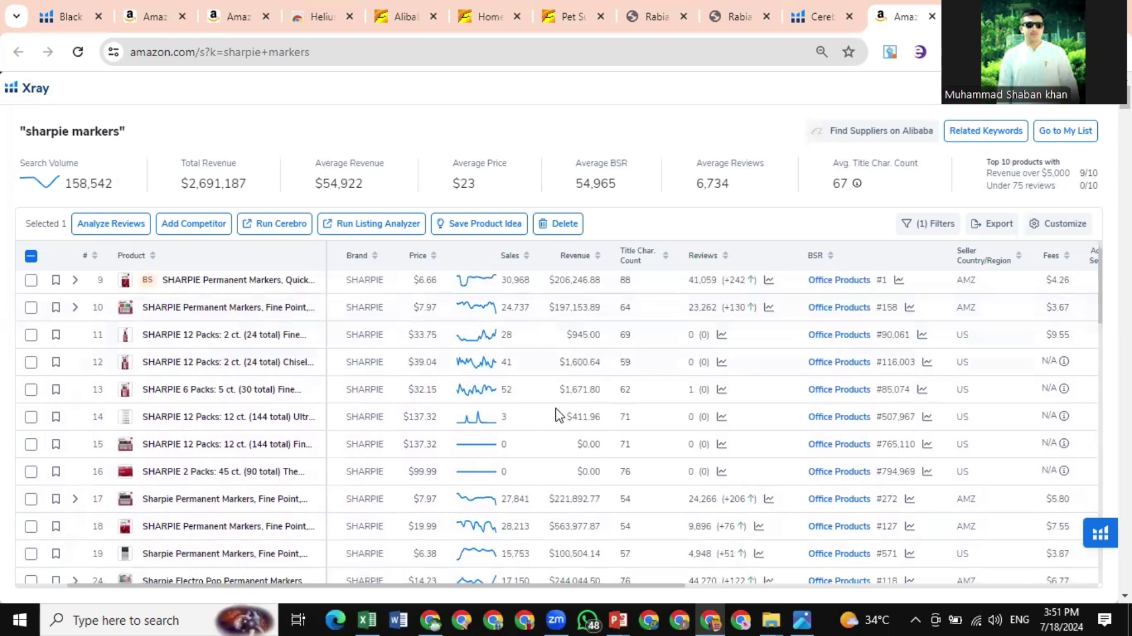
pyautogui.scroll(-2, 554, 437)
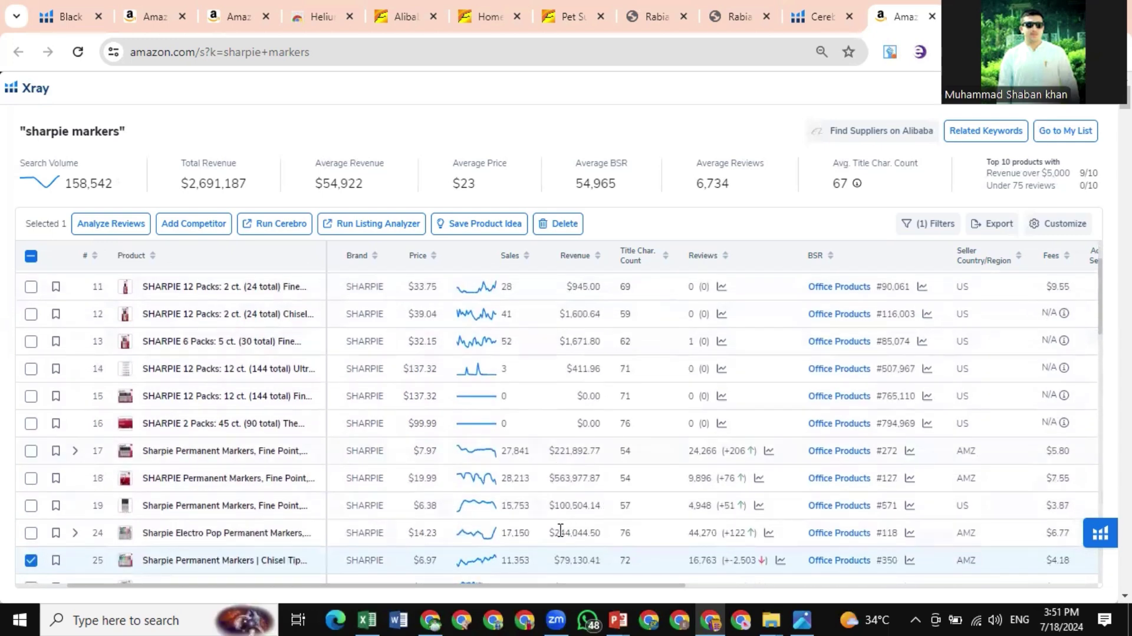
pyautogui.scroll(-2, 580, 531)
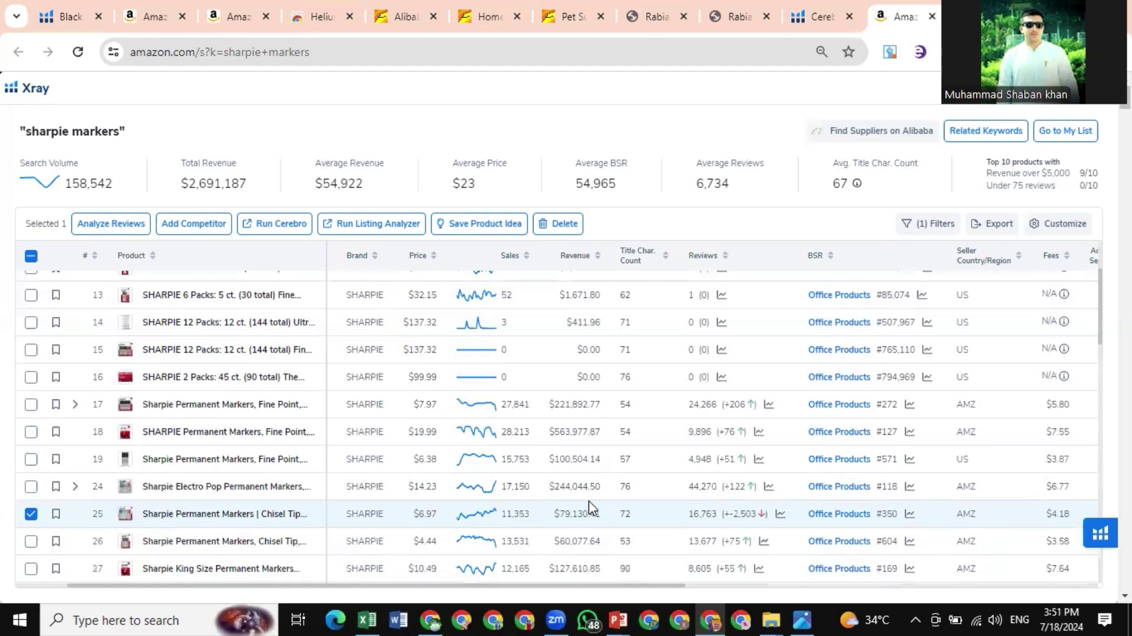
pyautogui.scroll(-1, 592, 507)
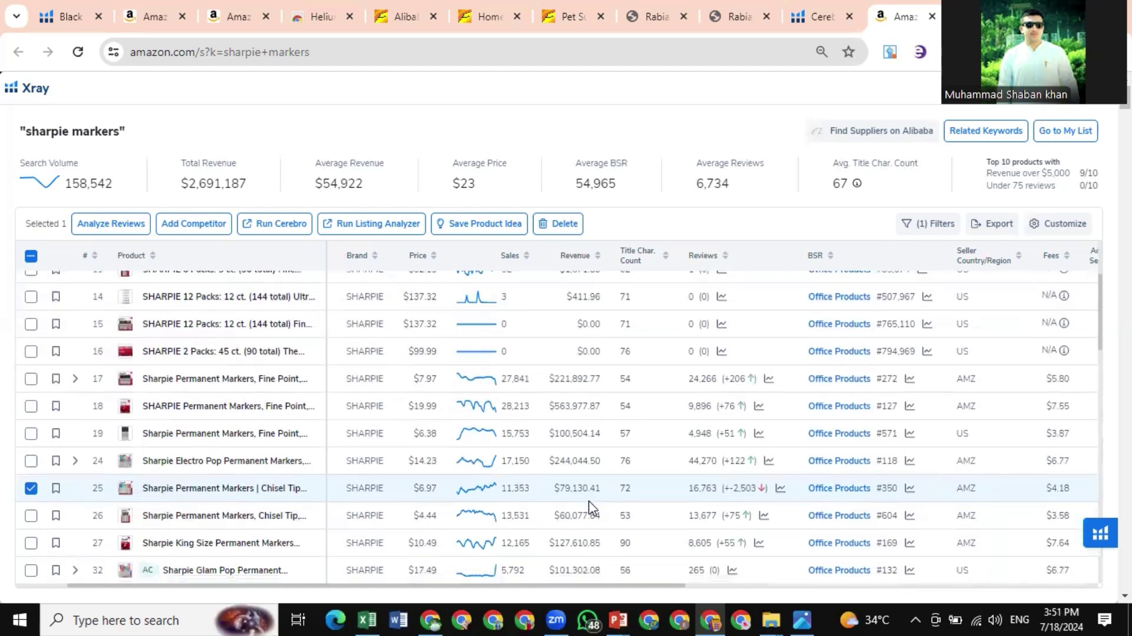
pyautogui.click(31, 489)
pyautogui.scroll(-2, 33, 536)
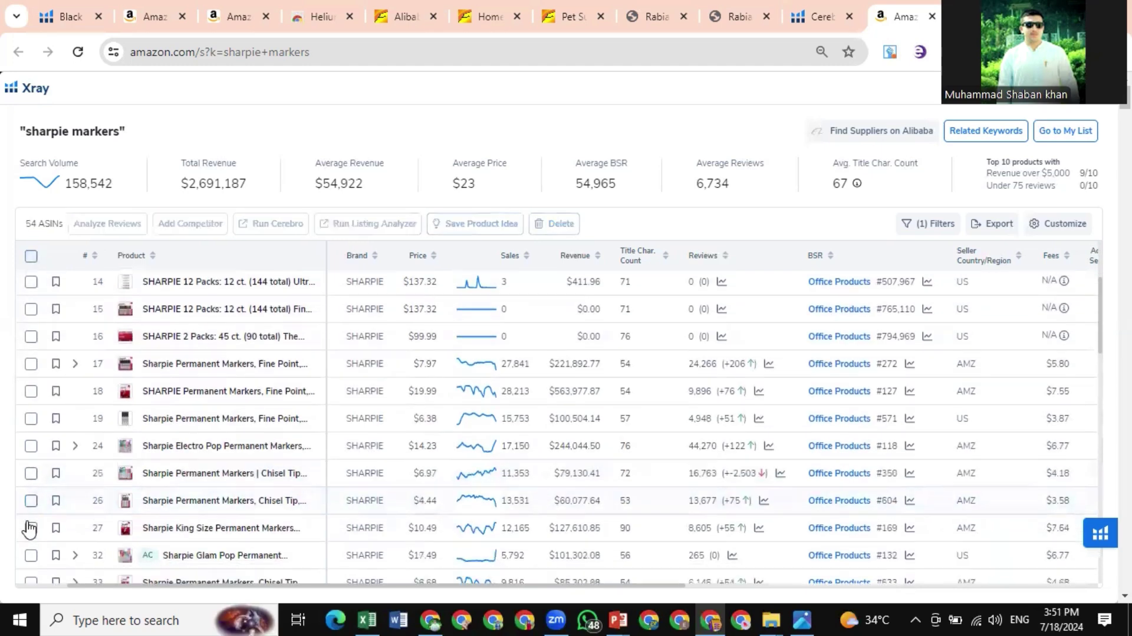
pyautogui.click(31, 543)
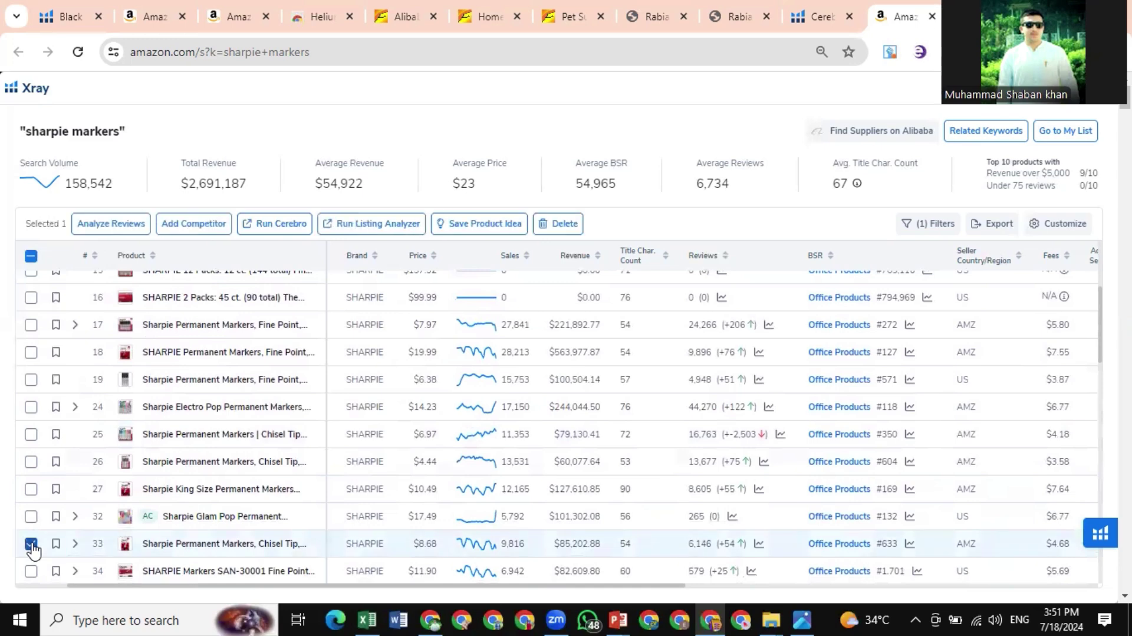
# Switch to the Excel sheet, enter "12 generating" for Revenue in cell E2 and widen column E to fit the text
pyautogui.hotkey('alt', 'Tab')
pyautogui.write('ing')
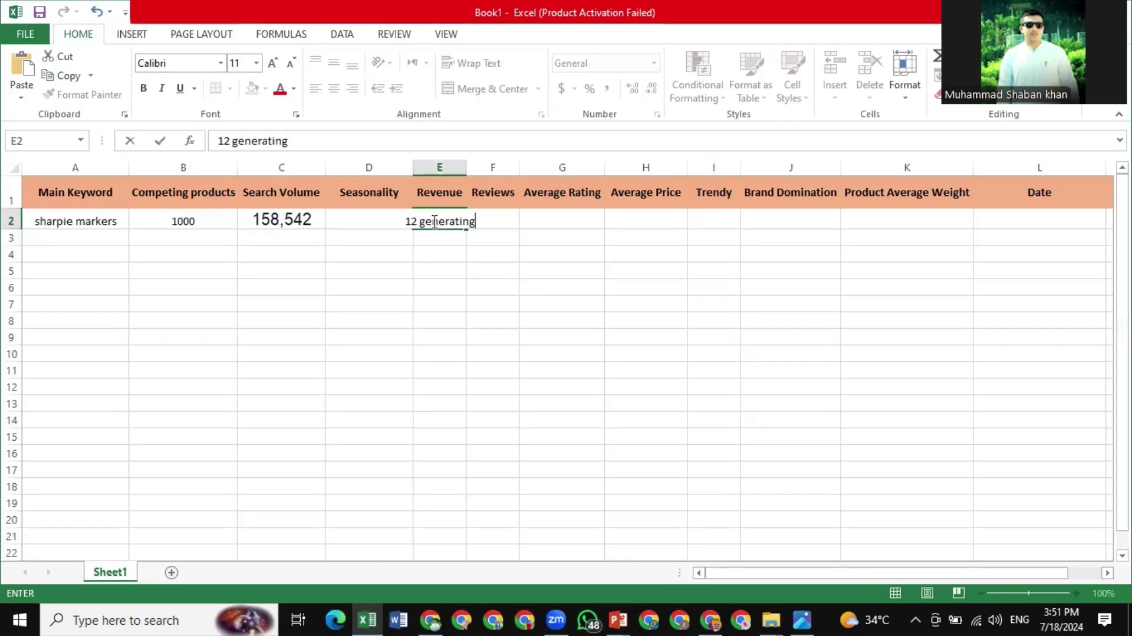
pyautogui.click(462, 168)
pyautogui.click(465, 167)
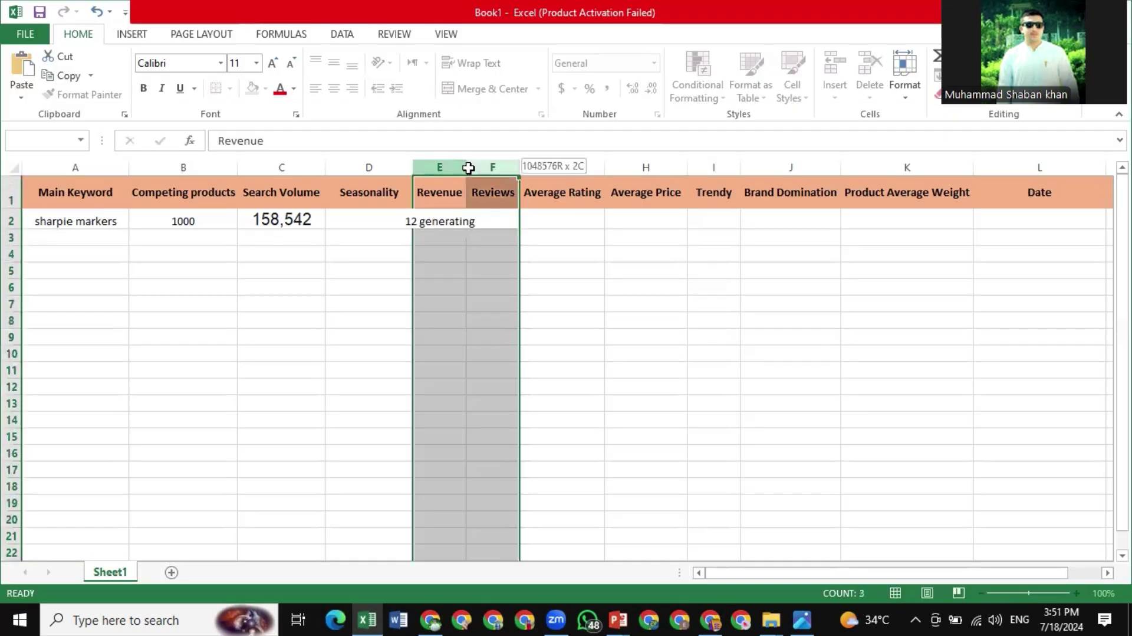
pyautogui.moveTo(463, 168); pyautogui.dragTo(486, 167)
pyautogui.click(481, 166)
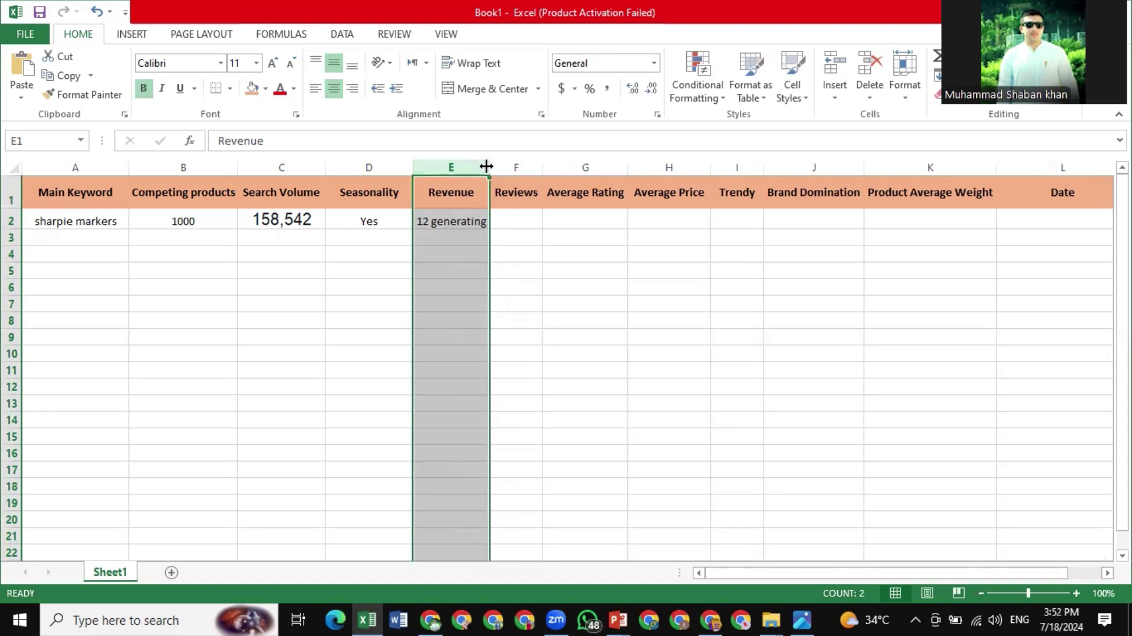
# Open the Reviews cell F2 for editing, check the Xray reviews and the Reviews criterion in USA.jpg, and return to Excel
pyautogui.doubleClick(525, 219)
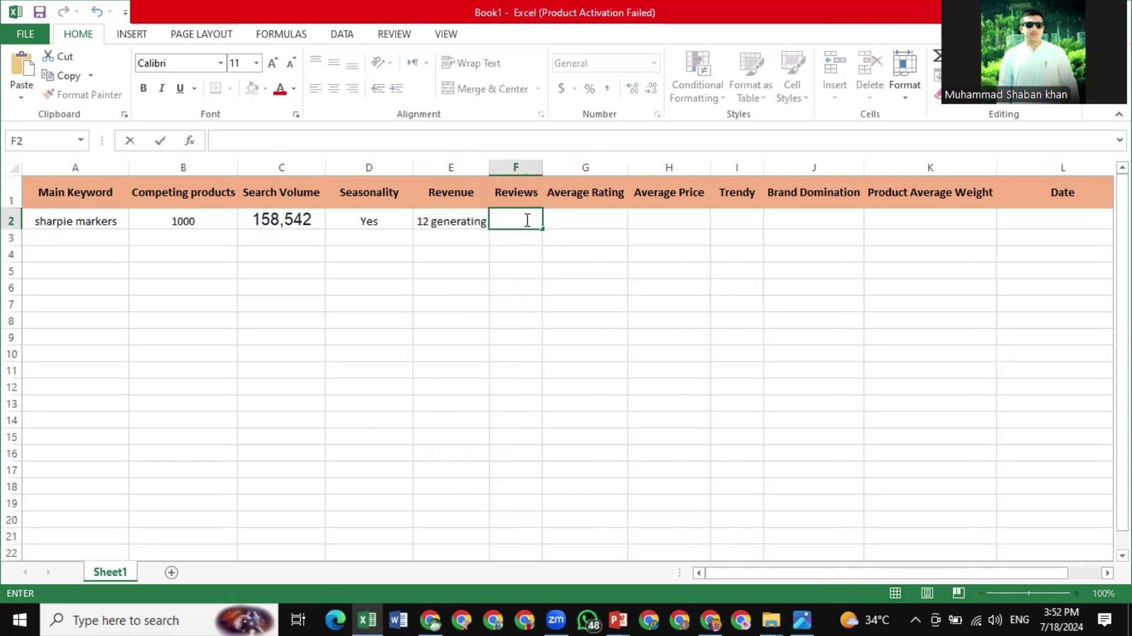
pyautogui.hotkey('alt', 'Tab')
pyautogui.scroll(3, 723, 431)
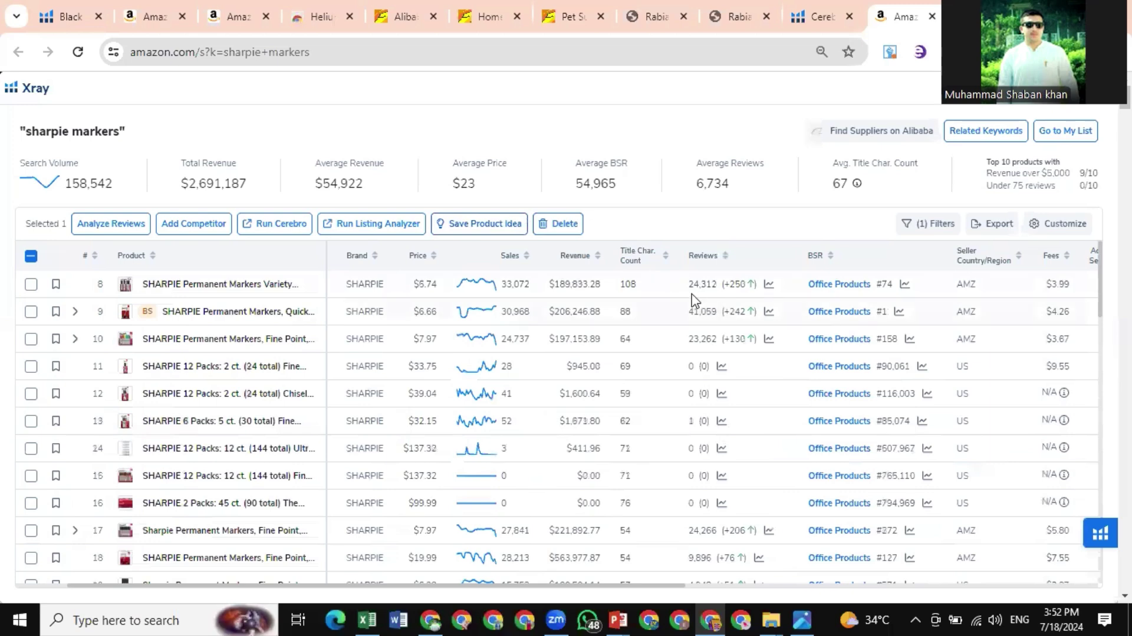
pyautogui.hotkey('alt', 'Tab')
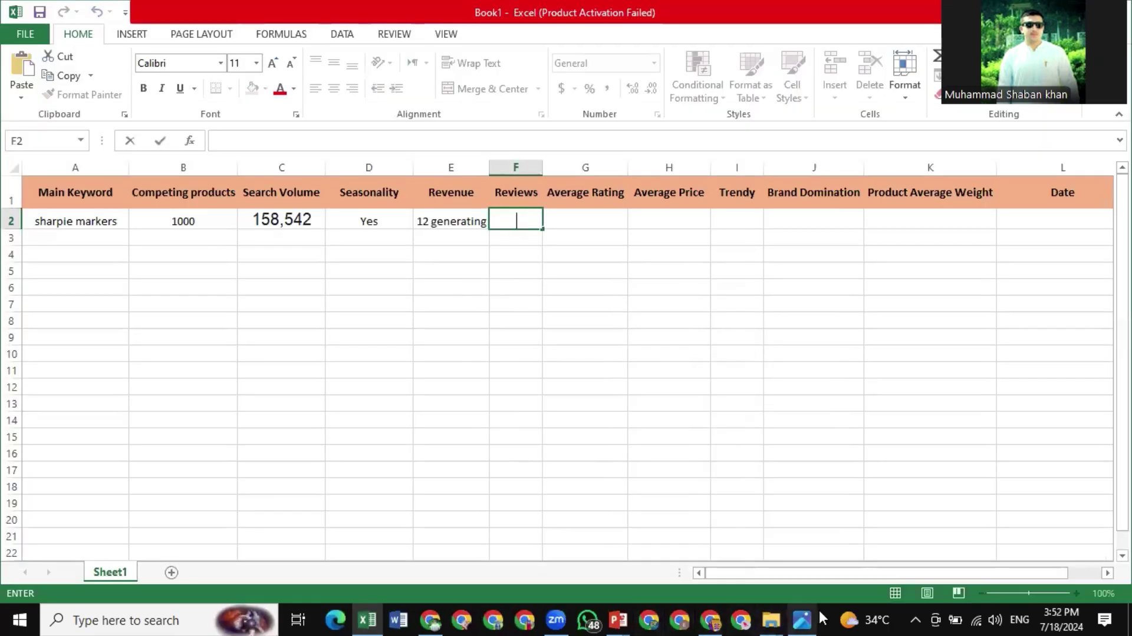
pyautogui.click(793, 618)
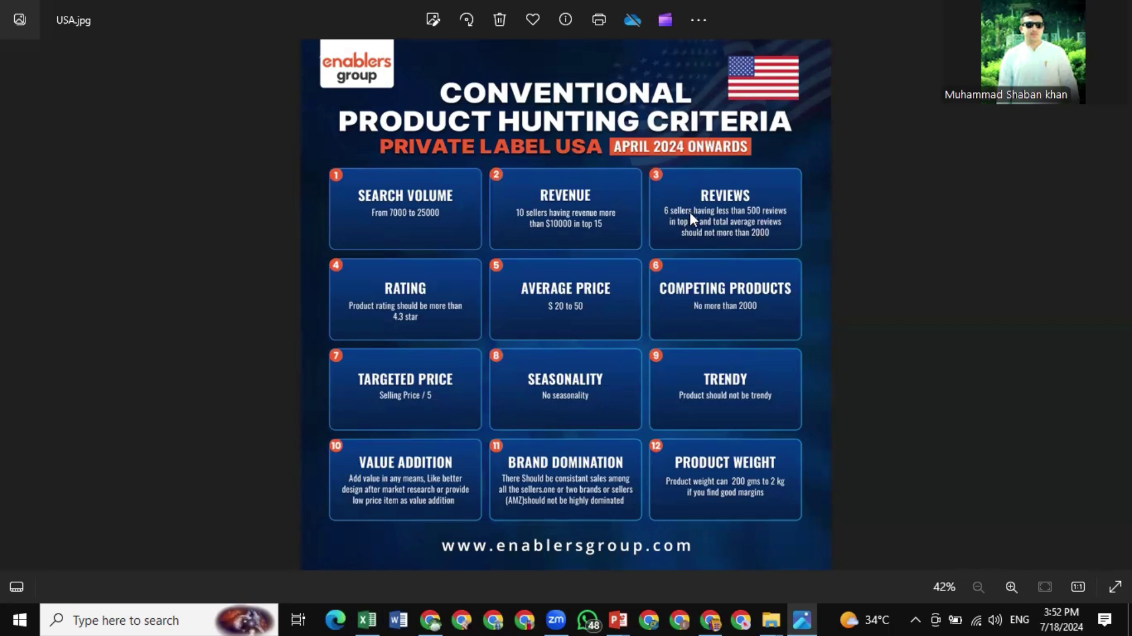
pyautogui.hotkey('alt', 'Tab')
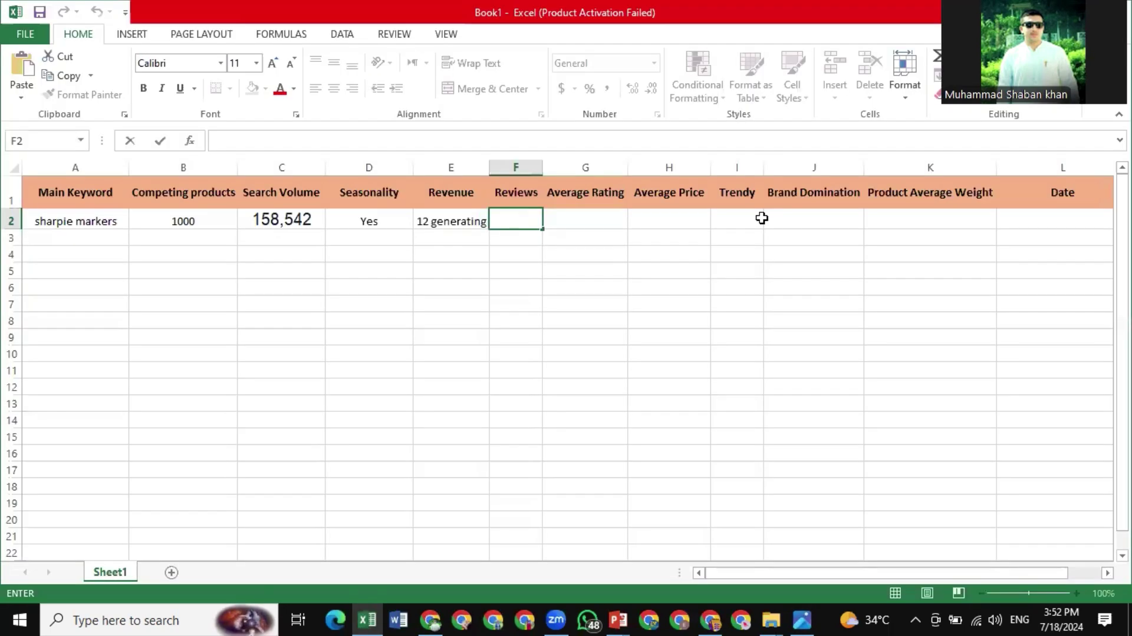
# Switch to the Xray report in Chrome and examine the Reviews column for listings with fewer than 500 reviews
pyautogui.click(712, 618)
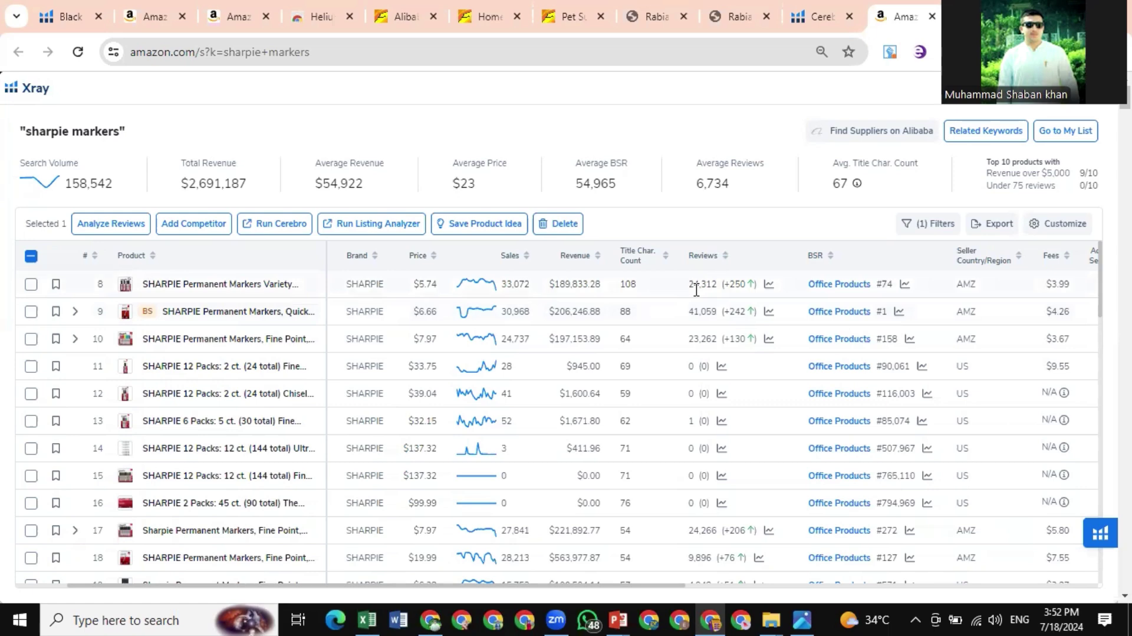
pyautogui.scroll(-4, 707, 434)
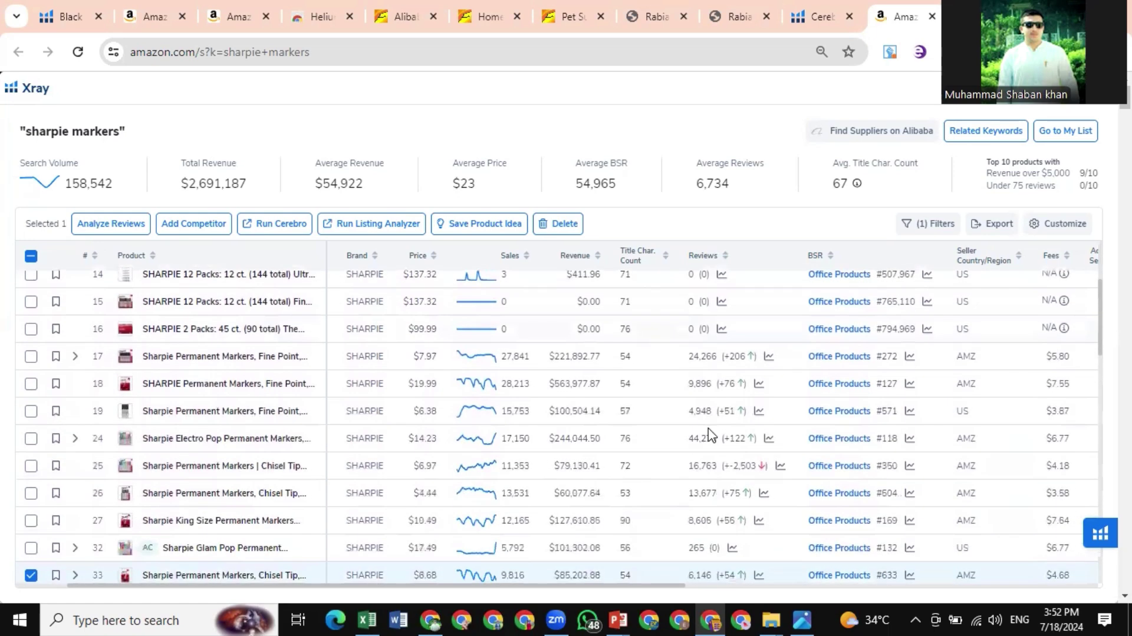
pyautogui.scroll(-2, 711, 434)
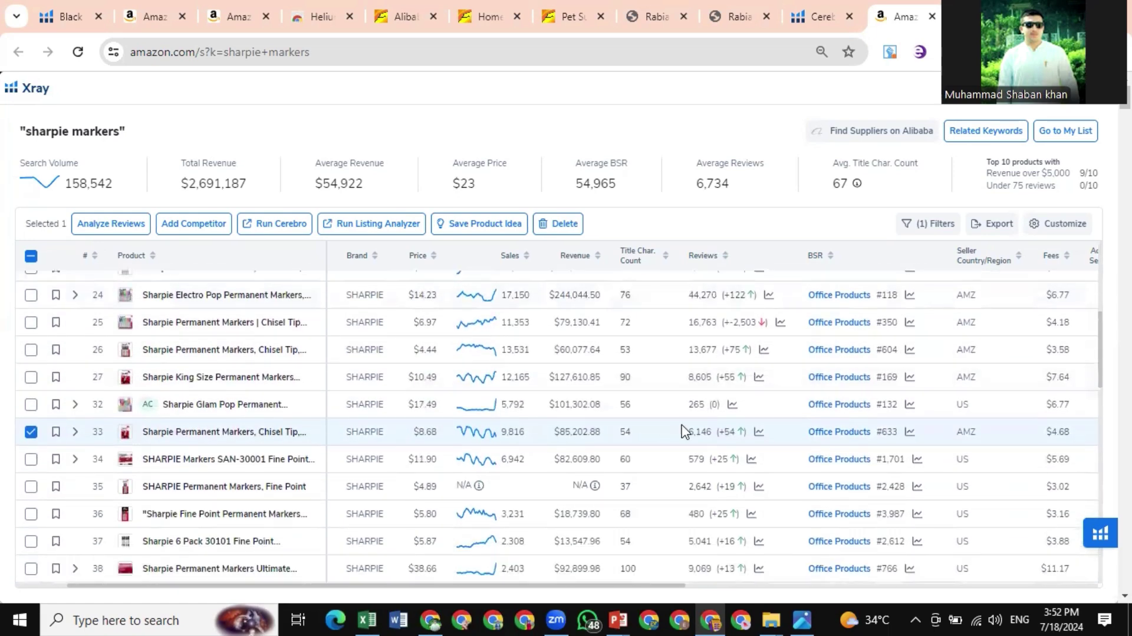
pyautogui.scroll(1, 684, 431)
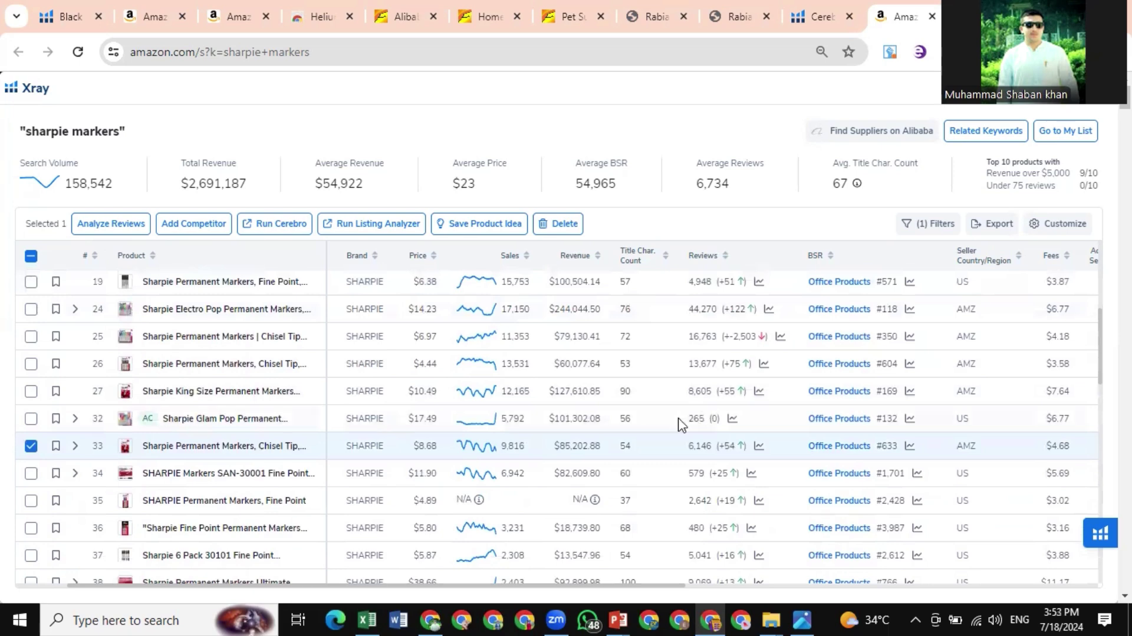
pyautogui.moveTo(682, 424); pyautogui.dragTo(703, 420)
pyautogui.scroll(2, 702, 421)
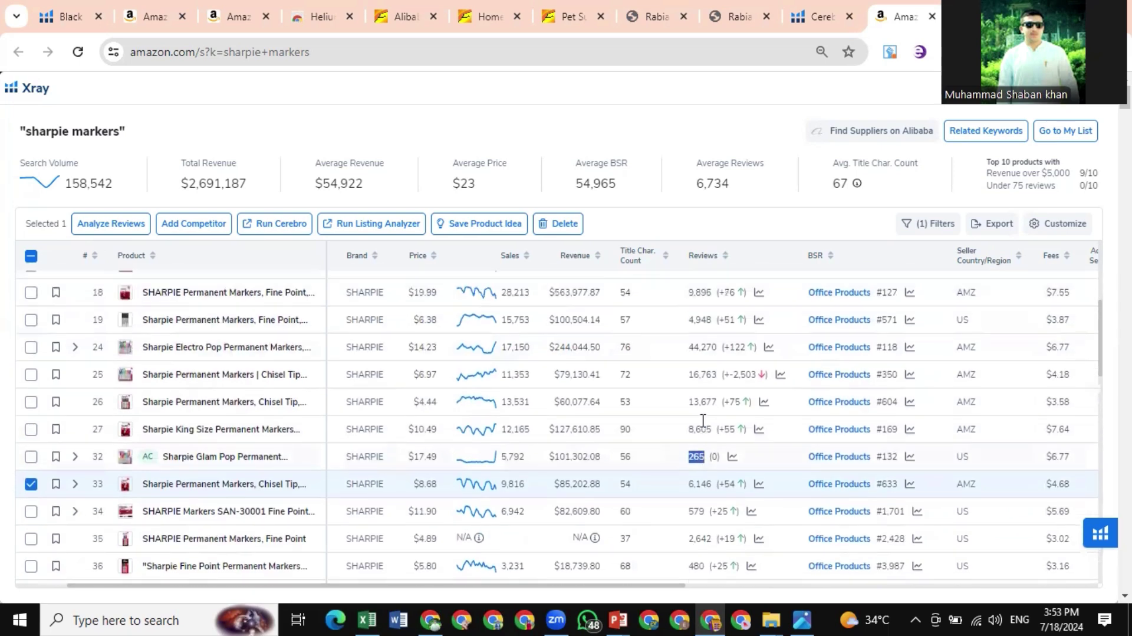
pyautogui.scroll(4, 702, 424)
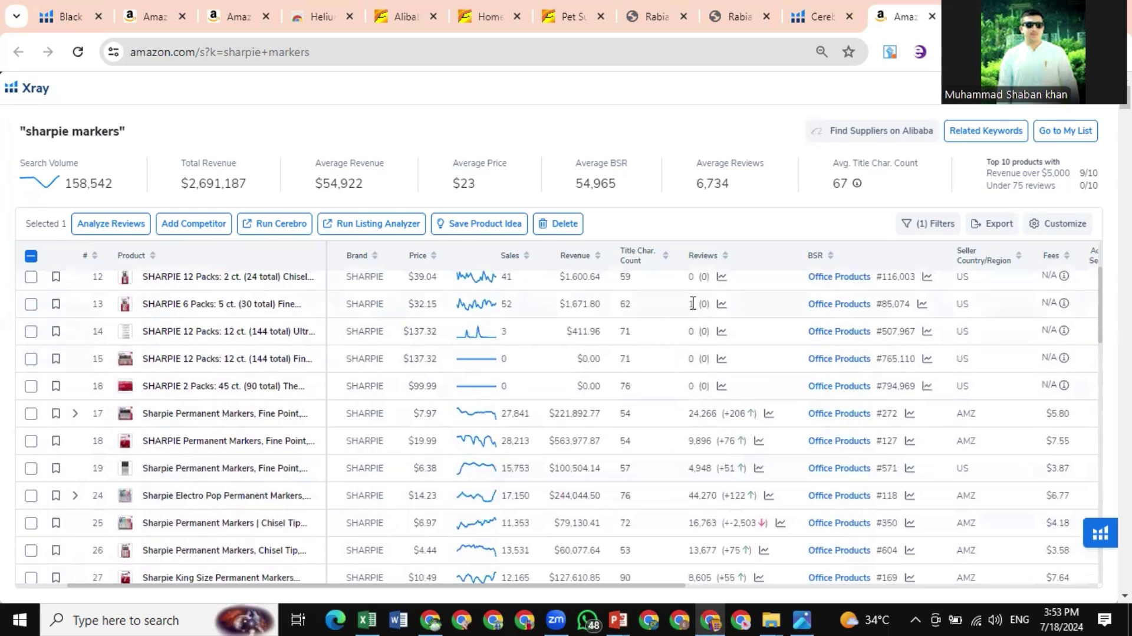
pyautogui.scroll(4, 693, 304)
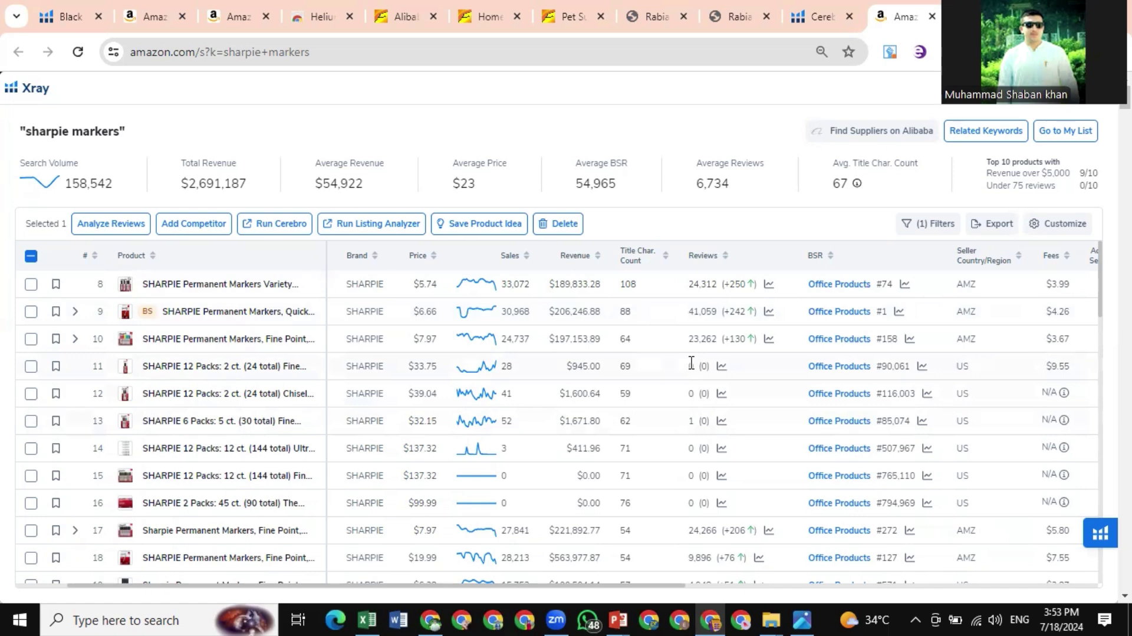
# Return to the Excel sheet, enter "7 Sellers" for Reviews in cell F2 and move on to the Average Rating cell G2
pyautogui.hotkey('alt', 'Tab')
pyautogui.hotkey('alt', 'Tab')
pyautogui.hotkey('alt', 'Tab')
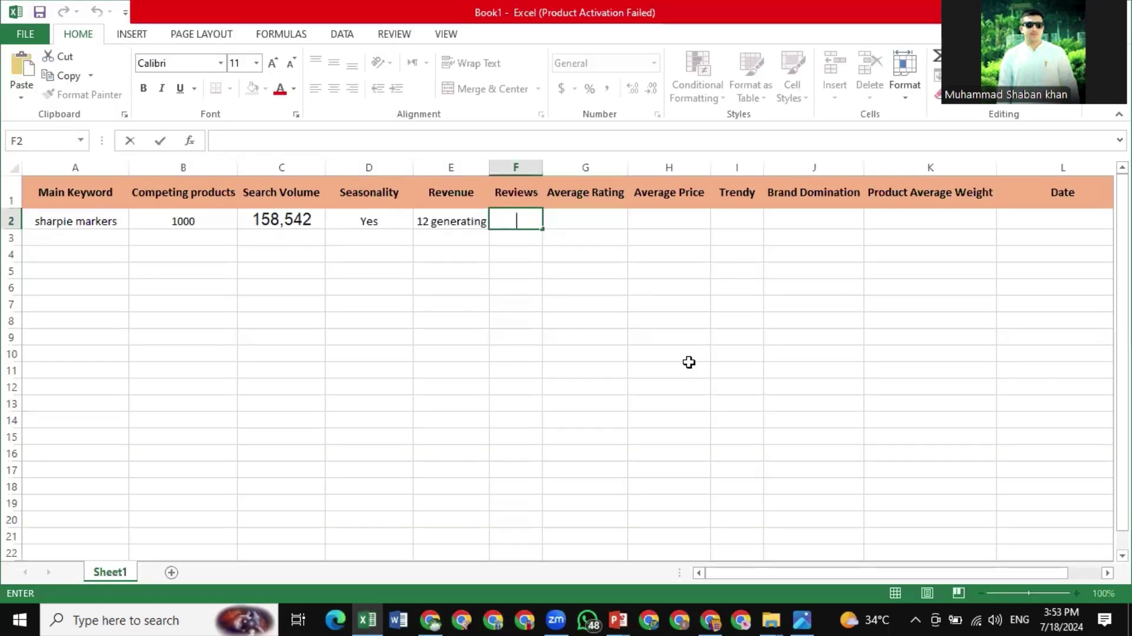
pyautogui.write('T')
pyautogui.press('BackSpace')
pyautogui.write('U')
pyautogui.press('BackSpace')
pyautogui.write('ye')
pyautogui.press('BackSpace')
pyautogui.press('BackSpace')
pyautogui.write('Yes')
pyautogui.press('BackSpace')
pyautogui.press('BackSpace')
pyautogui.press('BackSpace')
pyautogui.write('7 Sellerd')
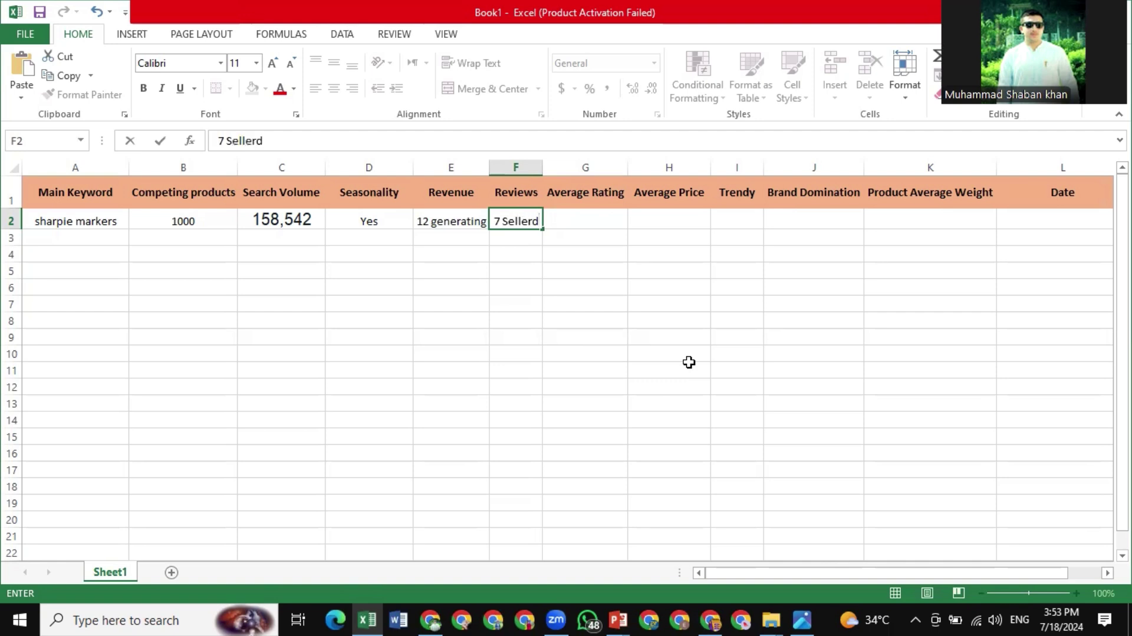
pyautogui.press('BackSpace')
pyautogui.write('s')
pyautogui.click(594, 217)
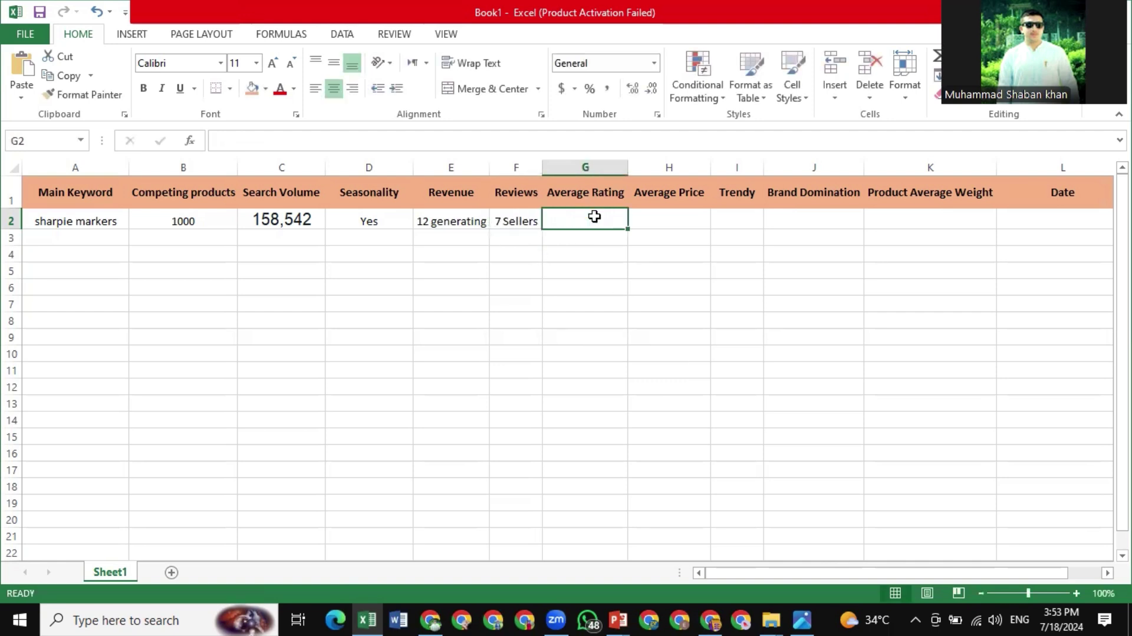
# Check the Ratings column in the Xray report, and enter "Fufilled/Yes" for Average Rating in cell G2 of the Excel sheet
pyautogui.hotkey('alt', 'Tab')
pyautogui.hscroll(5, 828, 380)
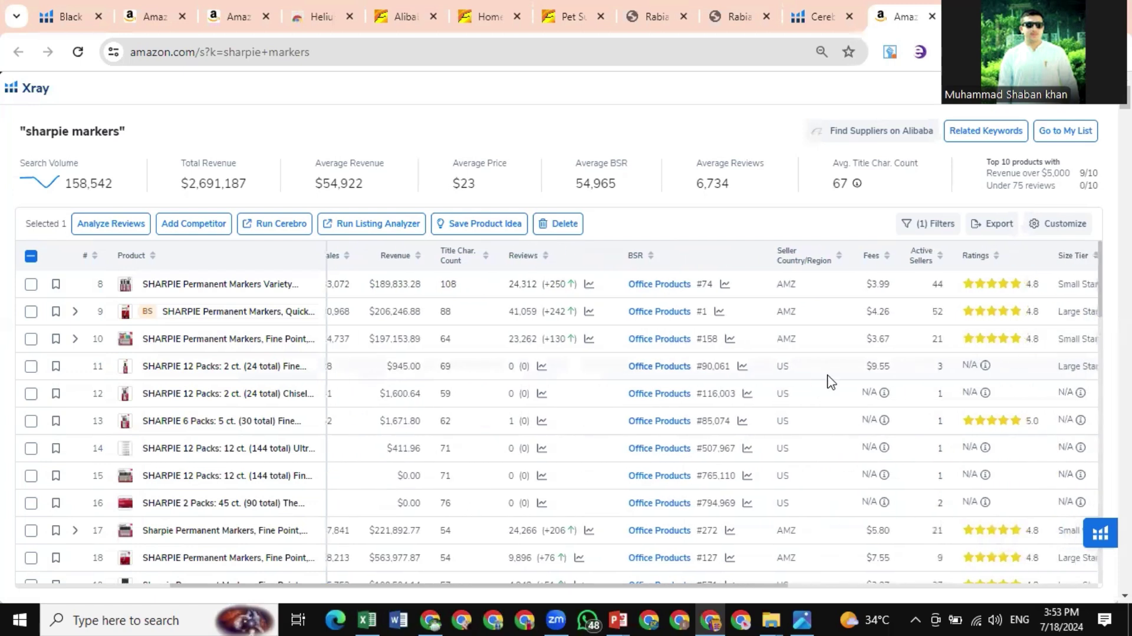
pyautogui.hscroll(3, 828, 381)
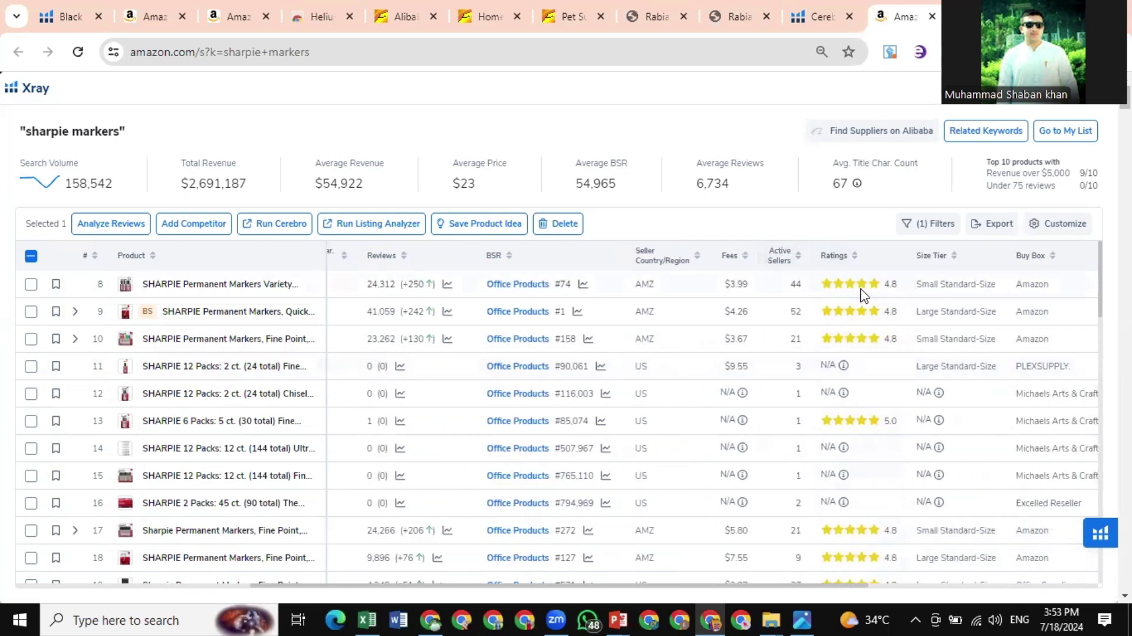
pyautogui.hscroll(1, 861, 293)
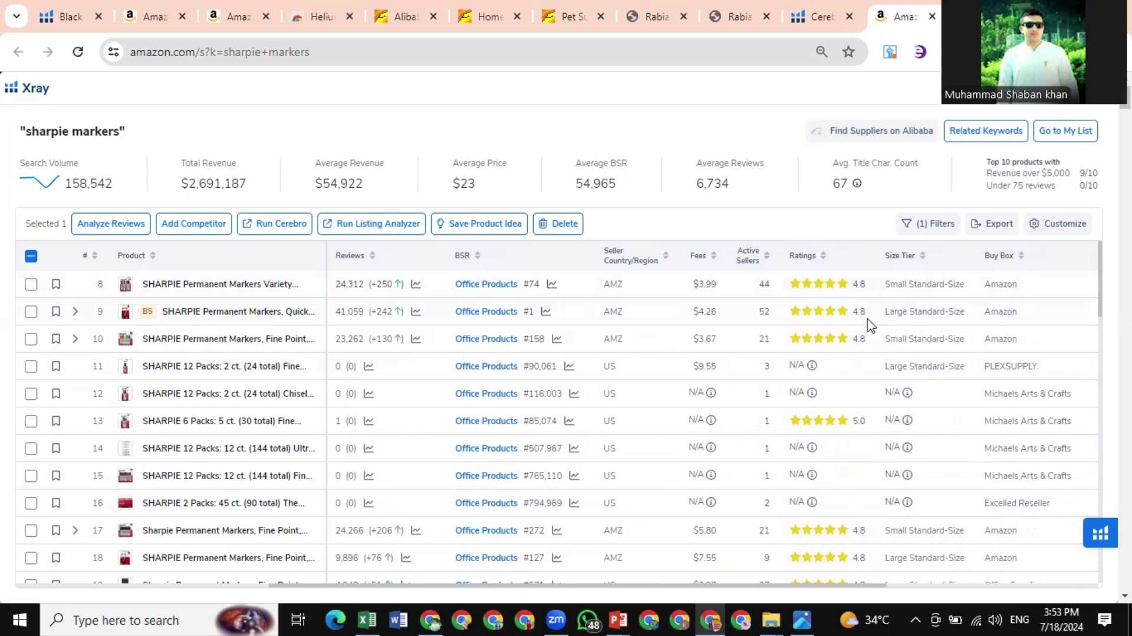
pyautogui.scroll(-2, 863, 457)
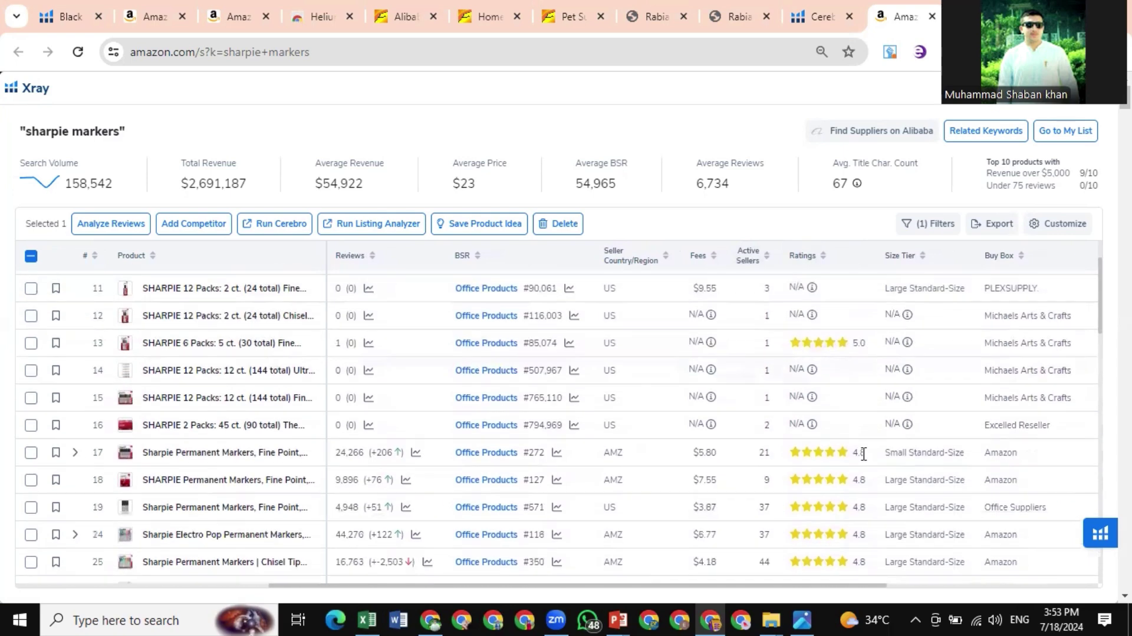
pyautogui.scroll(-3, 861, 460)
pyautogui.hotkey('alt', 'Tab')
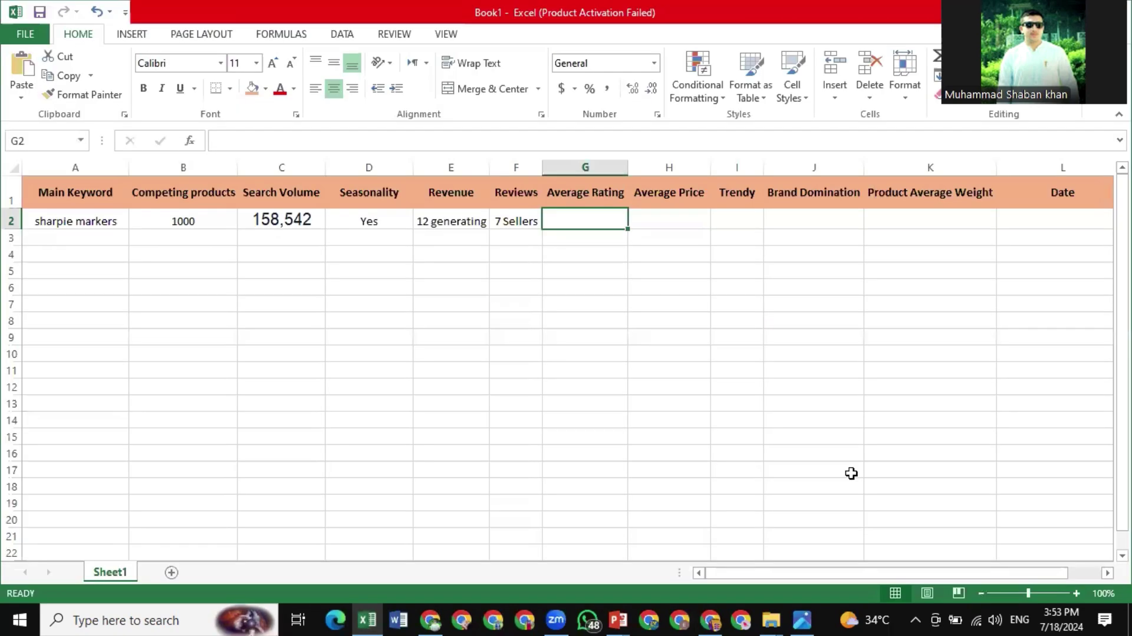
pyautogui.doubleClick(581, 221)
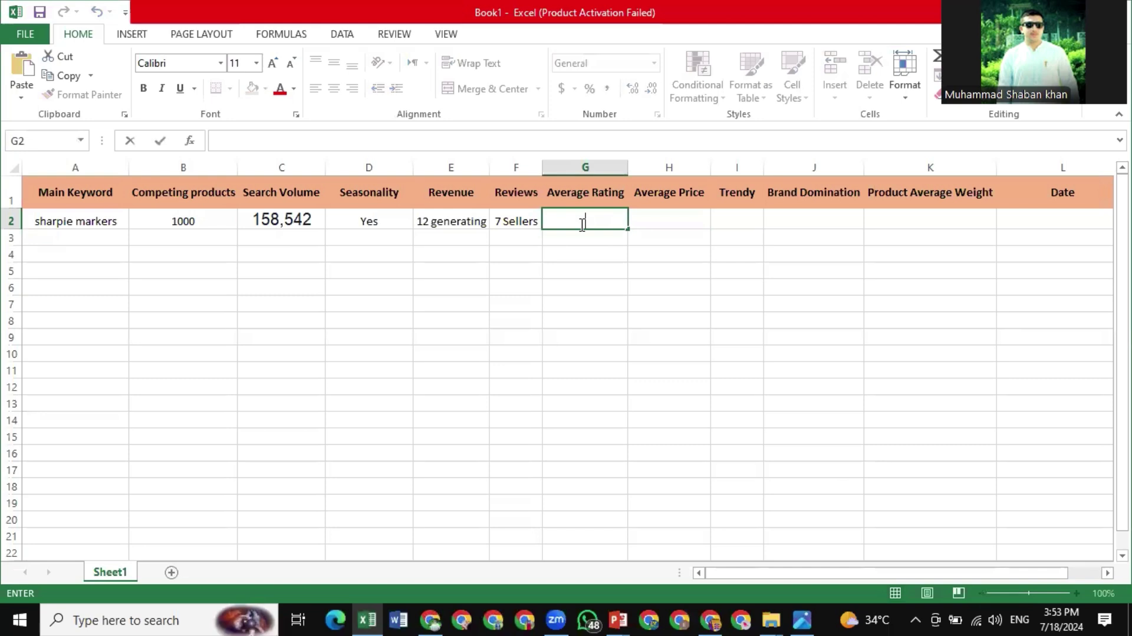
pyautogui.write('Fufilled')
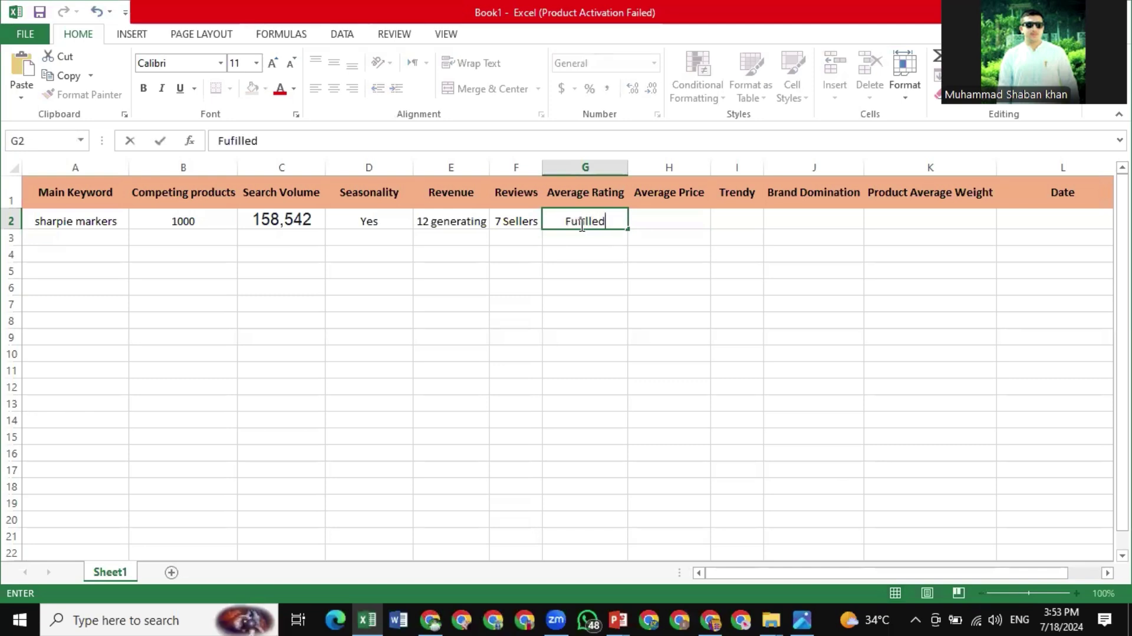
pyautogui.write('/Yes')
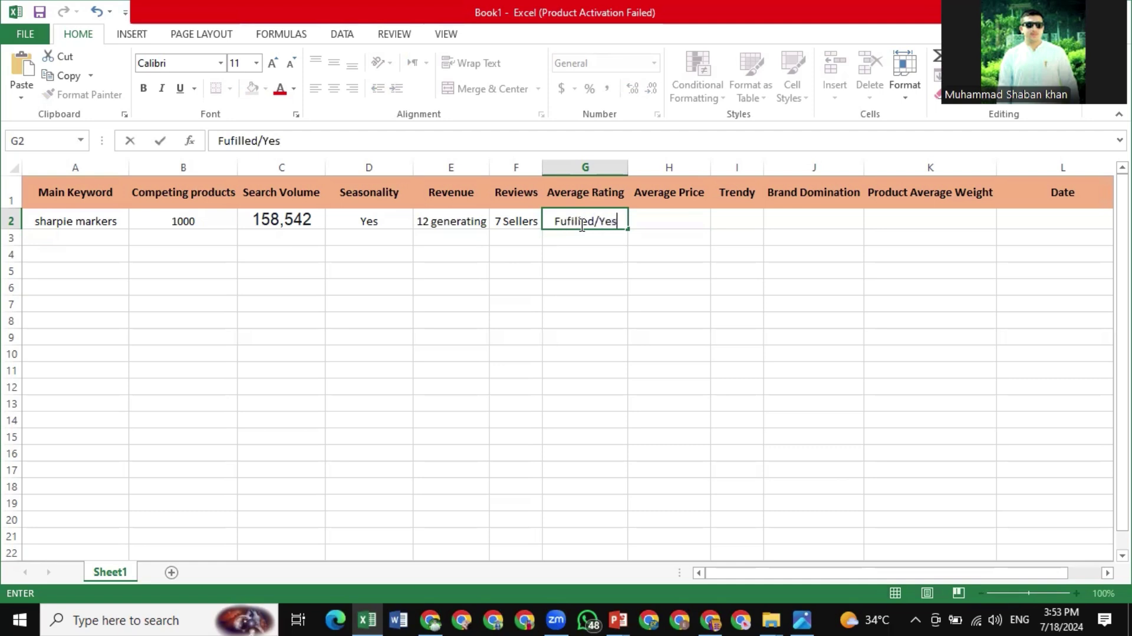
# Select the Average Price cell H2, switch to the Xray report in Chrome, and examine the Average Price figure and the listings' Price column
pyautogui.click(678, 216)
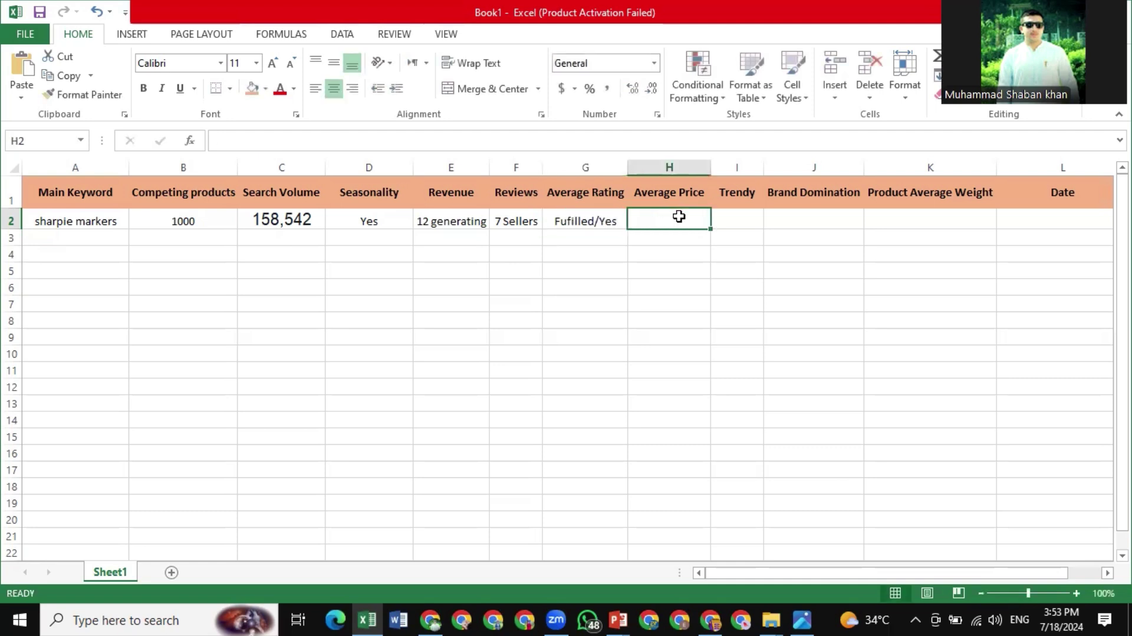
pyautogui.hotkey('alt', 'Tab')
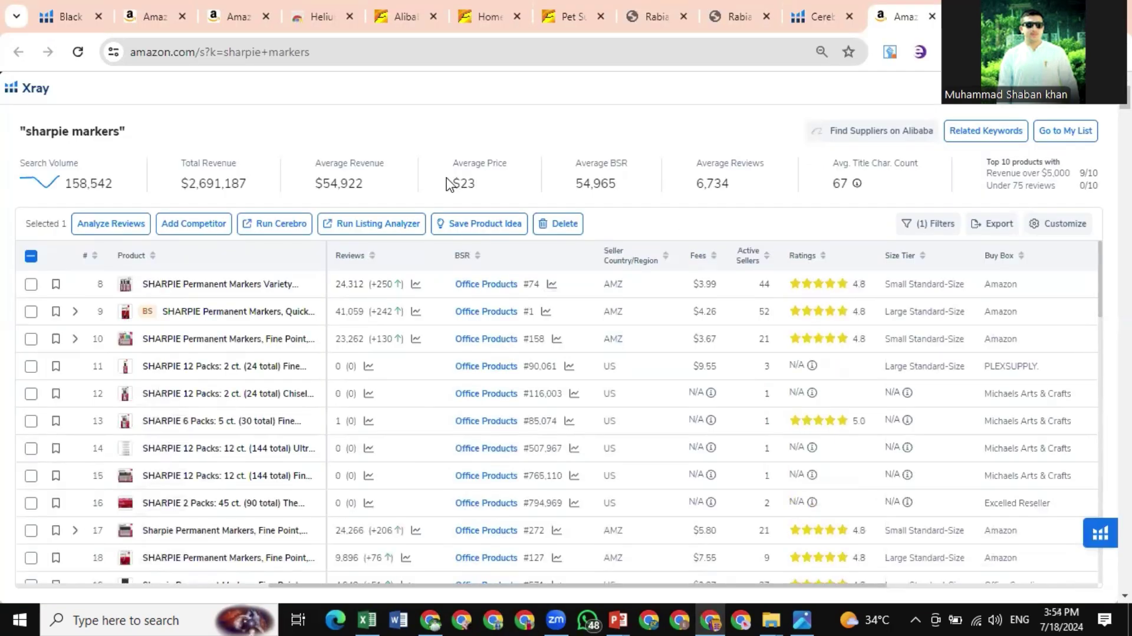
pyautogui.moveTo(448, 182); pyautogui.dragTo(482, 189)
pyautogui.click(485, 191)
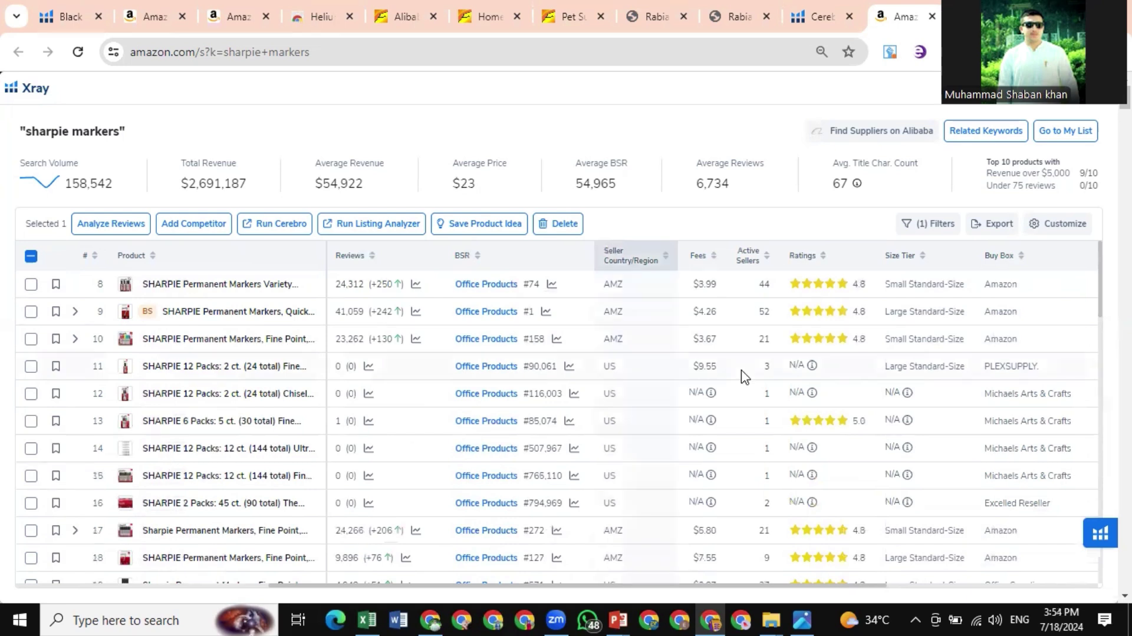
pyautogui.hscroll(3, 744, 376)
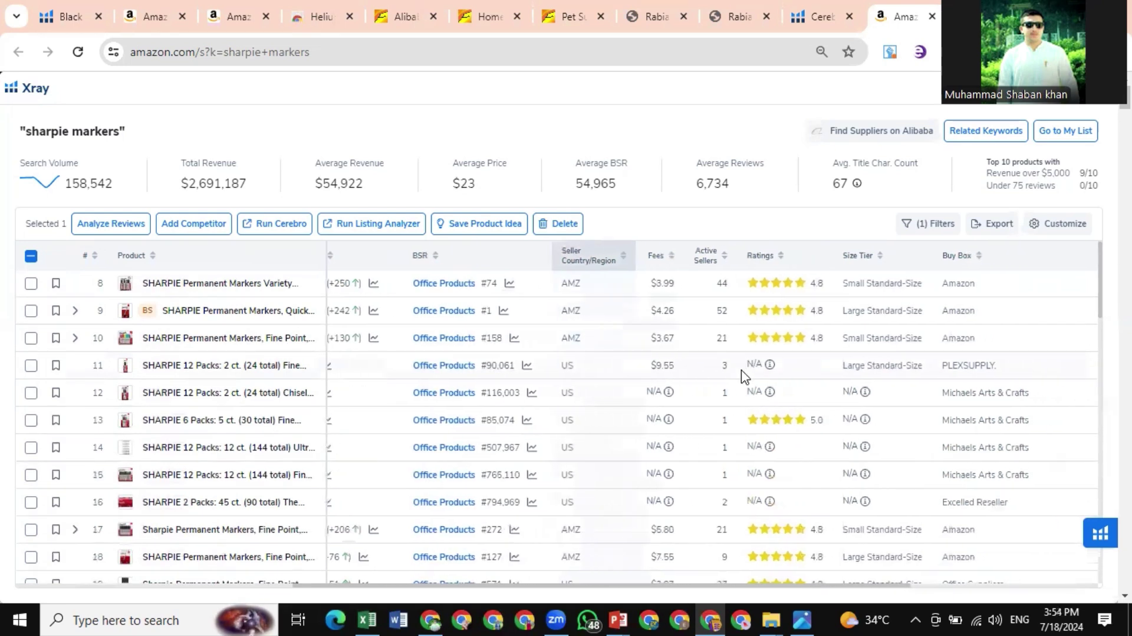
pyautogui.hscroll(10, 744, 376)
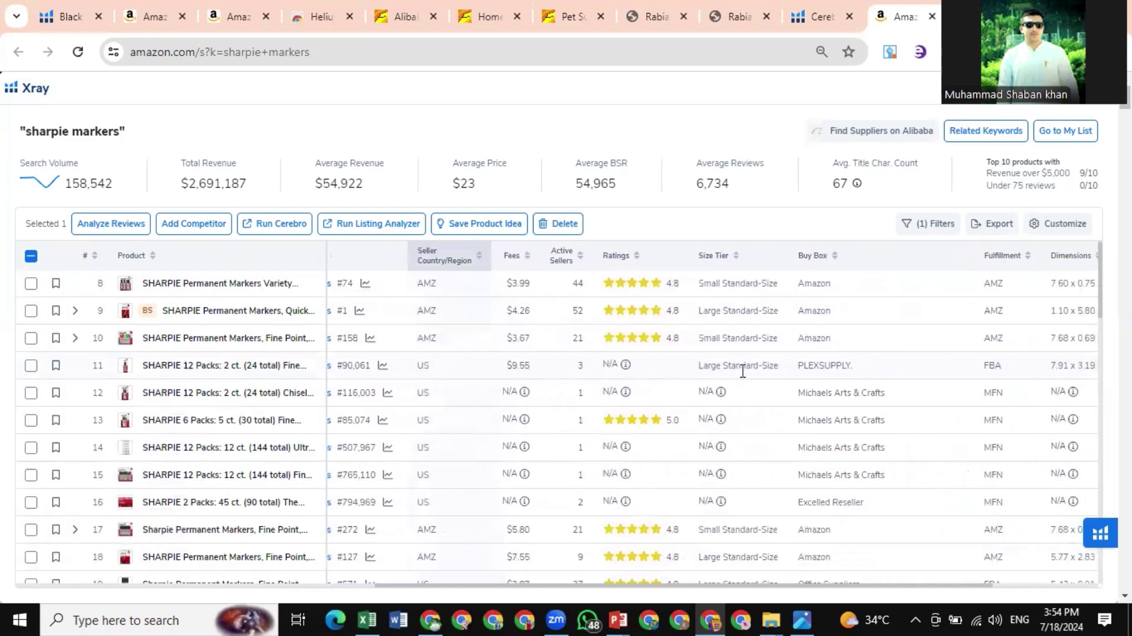
pyautogui.hscroll(-15, 743, 371)
pyautogui.scroll(-1, 743, 371)
pyautogui.hscroll(-15, 743, 371)
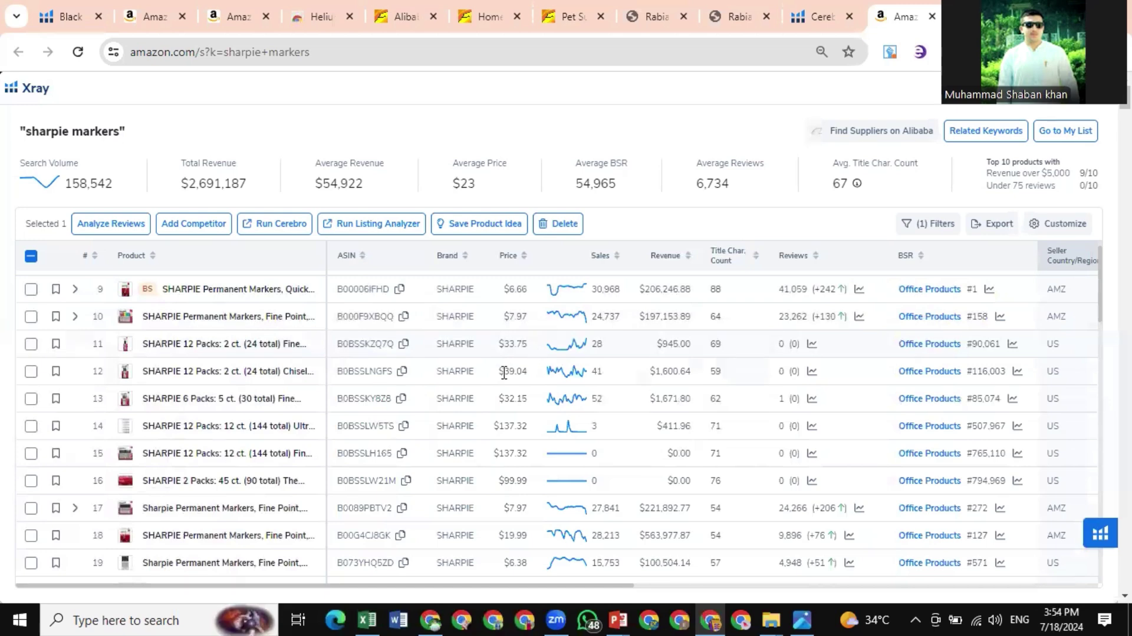
pyautogui.scroll(-3, 508, 457)
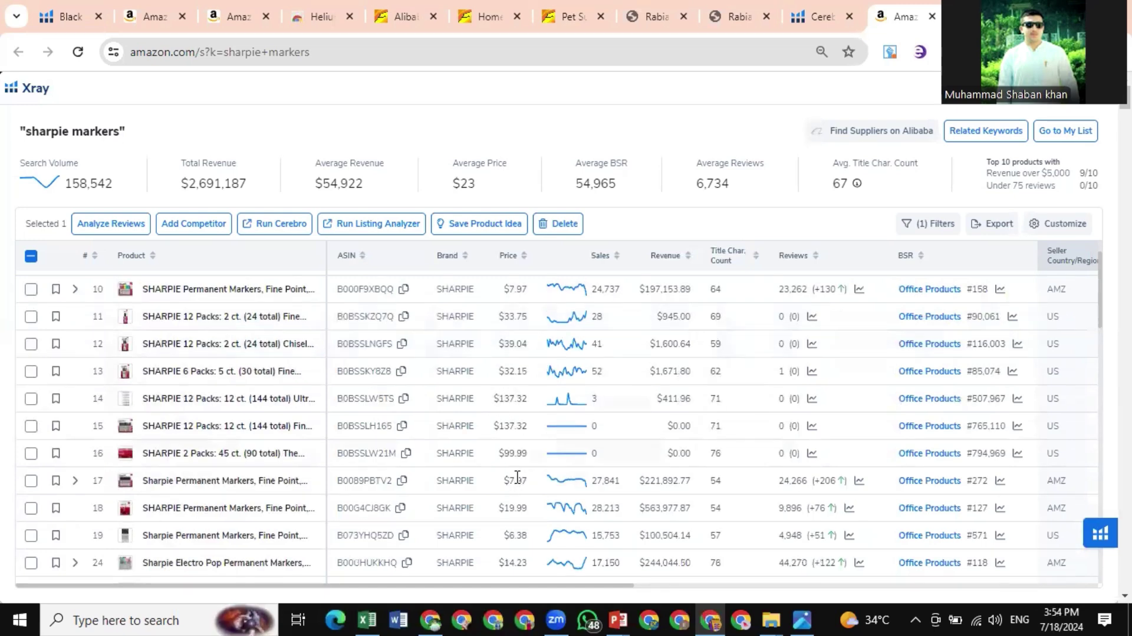
pyautogui.scroll(-2, 526, 489)
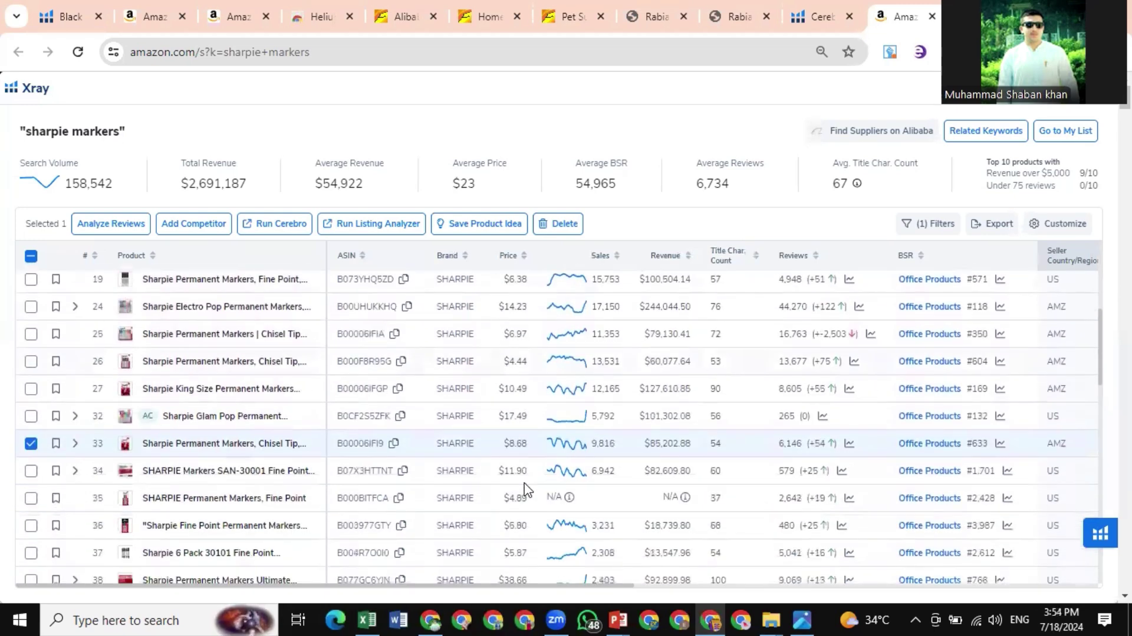
pyautogui.scroll(-2, 527, 489)
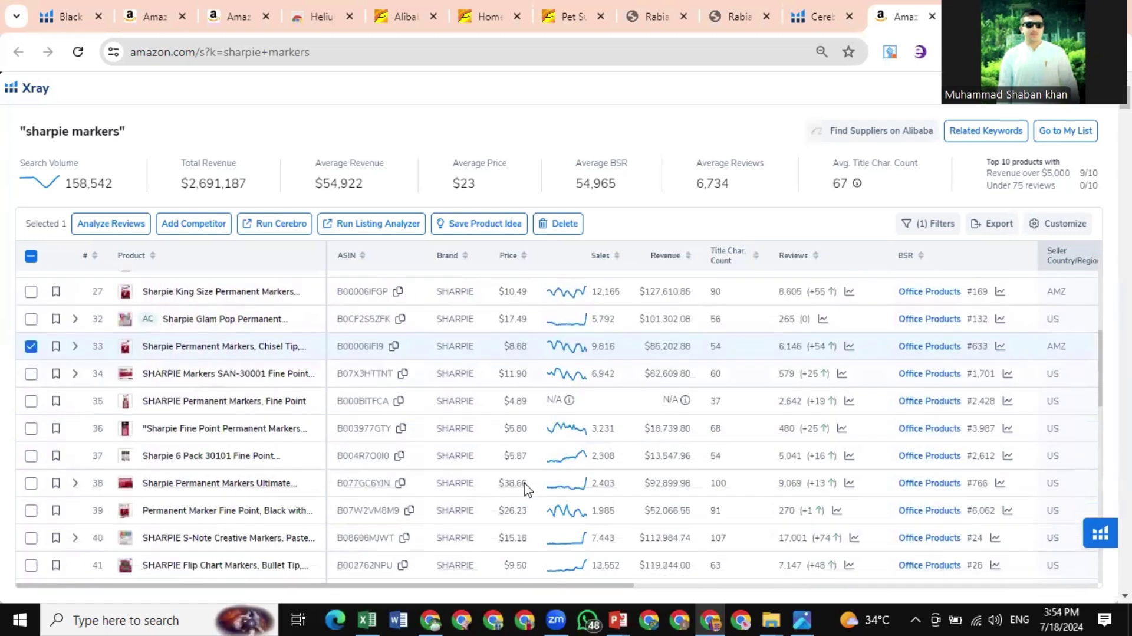
pyautogui.scroll(9, 527, 488)
# Return to the Excel sheet, enter "23/Yes" for Average Price in cell H2 and move on to the Trendy cell I2
pyautogui.hotkey('alt', 'Tab')
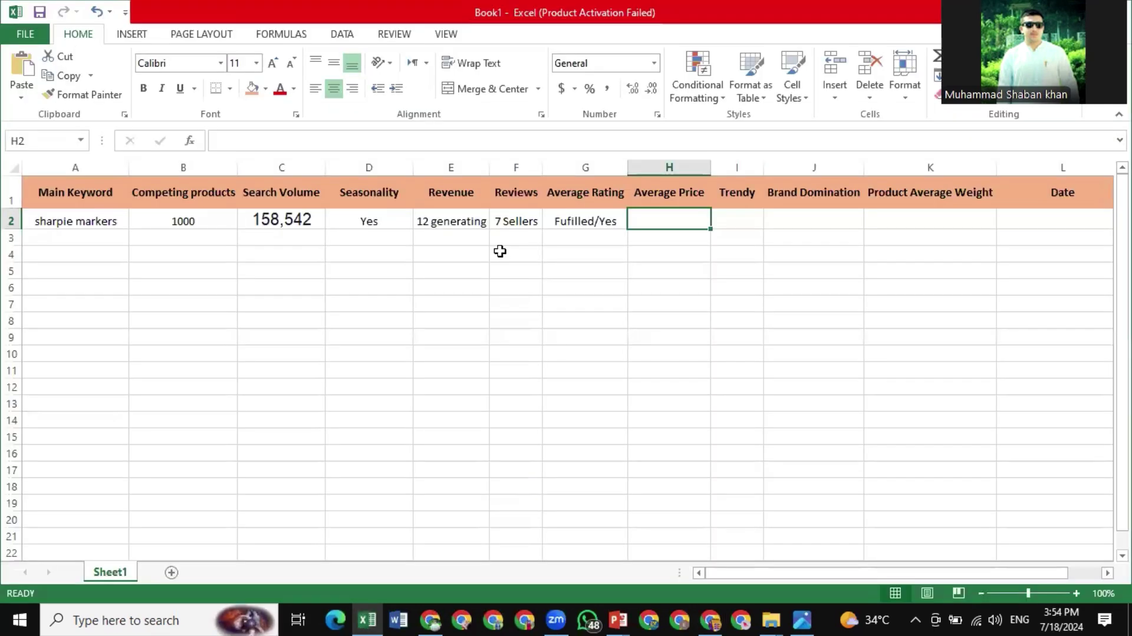
pyautogui.doubleClick(667, 220)
pyautogui.write('23')
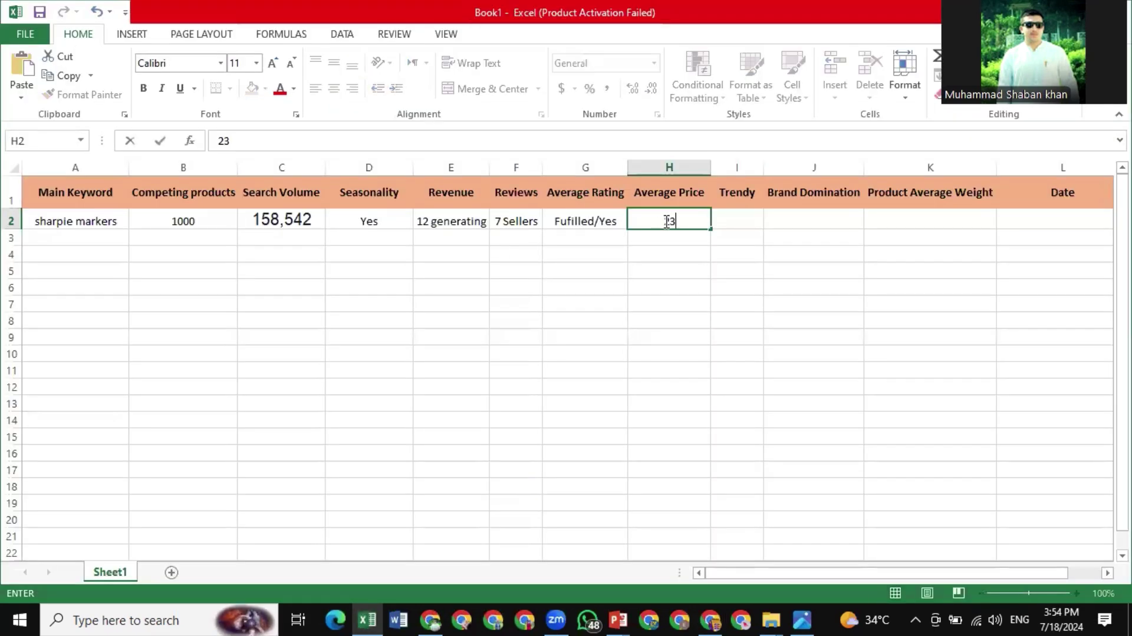
pyautogui.write('/Yes')
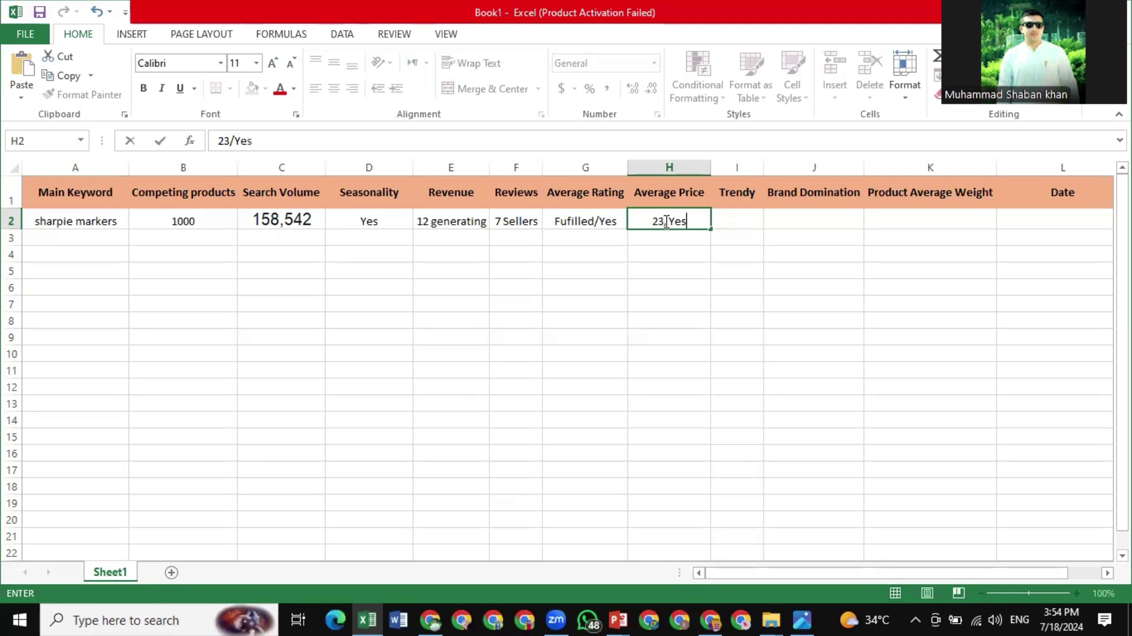
pyautogui.click(748, 218)
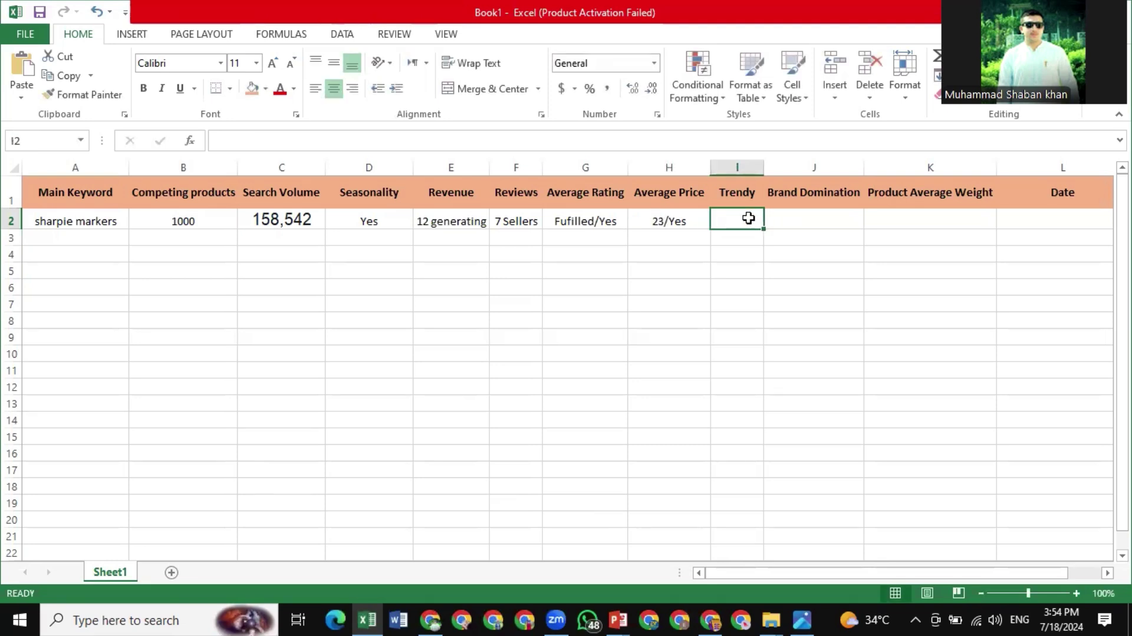
# Switch to Chrome, search for "google trends" in a new tab, and open the Google Trends site
pyautogui.hotkey('alt', 'Tab')
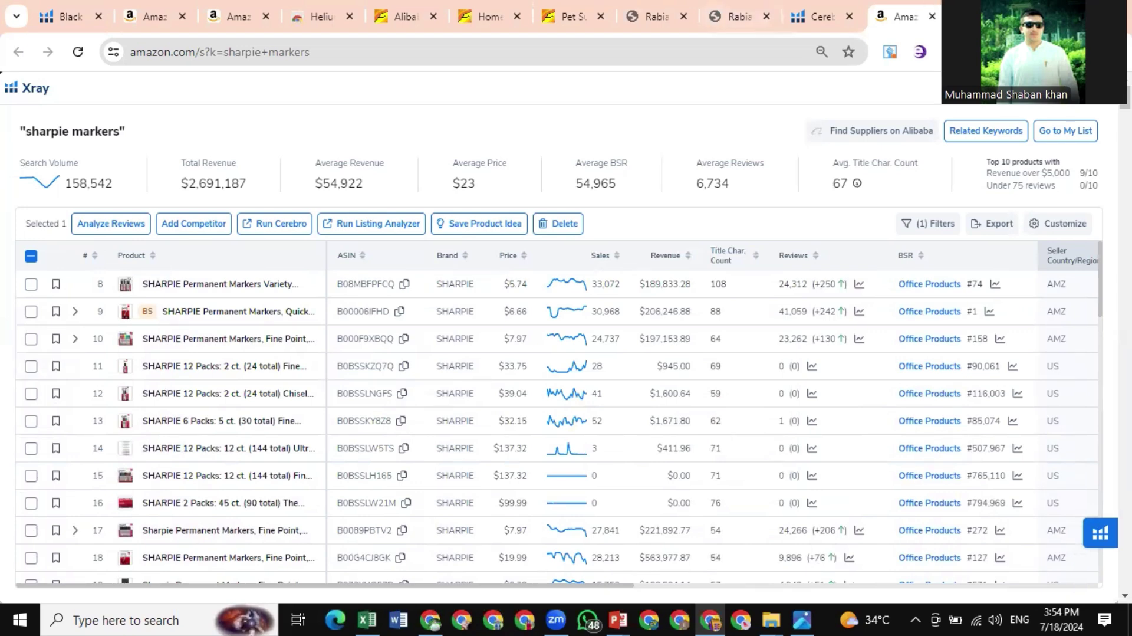
pyautogui.hotkey('ctrl', 't')
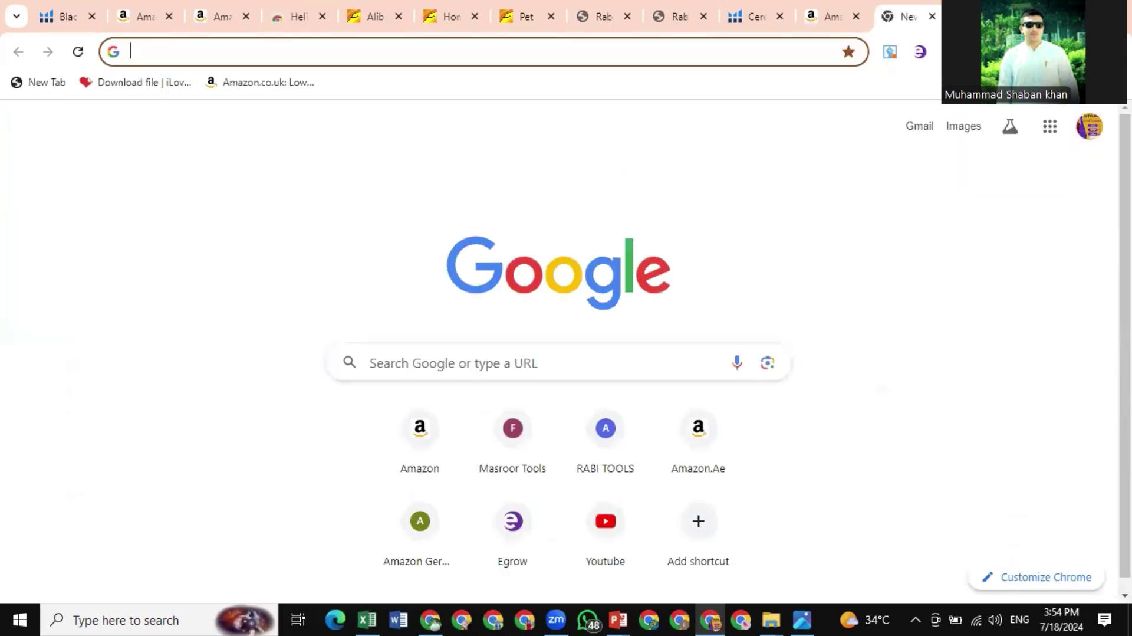
pyautogui.write('goog')
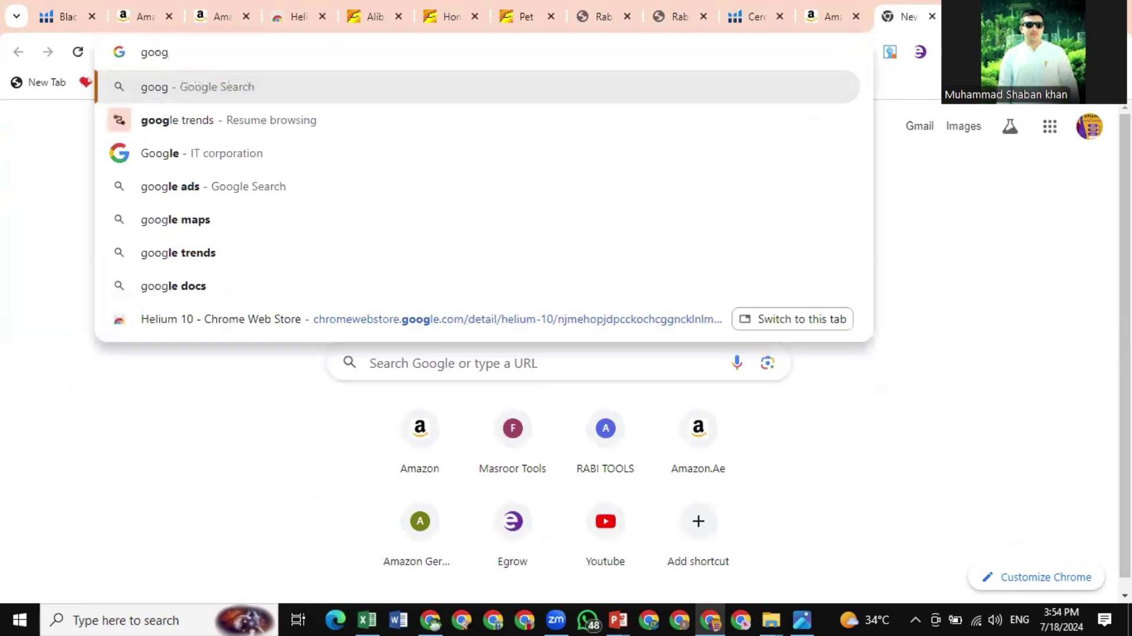
pyautogui.write('le trend')
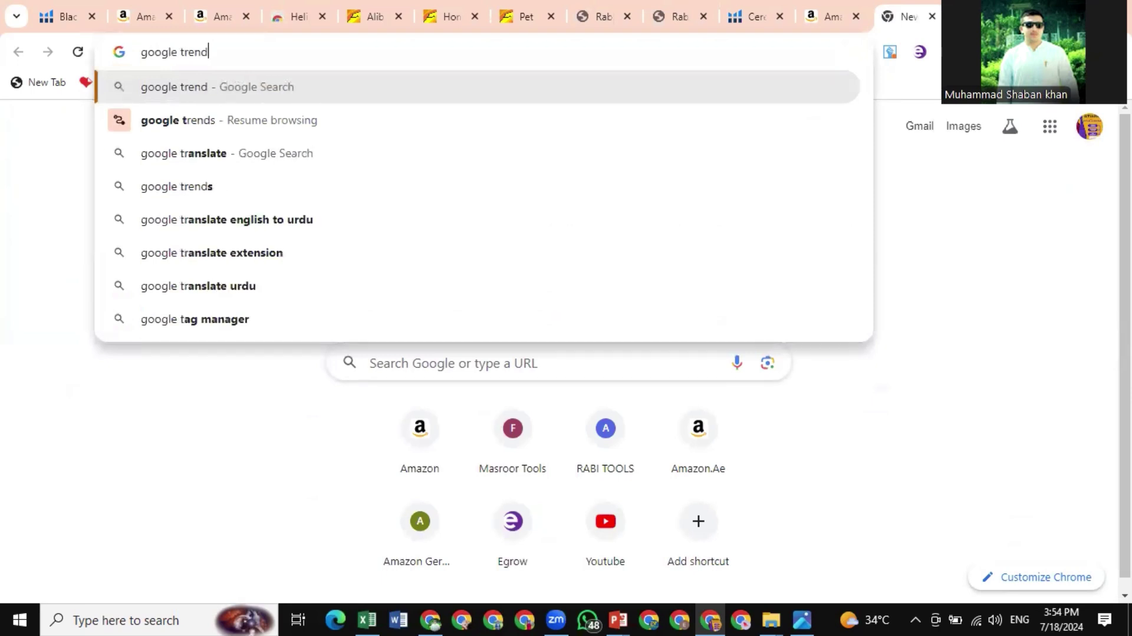
pyautogui.write('s')
pyautogui.press('Return')
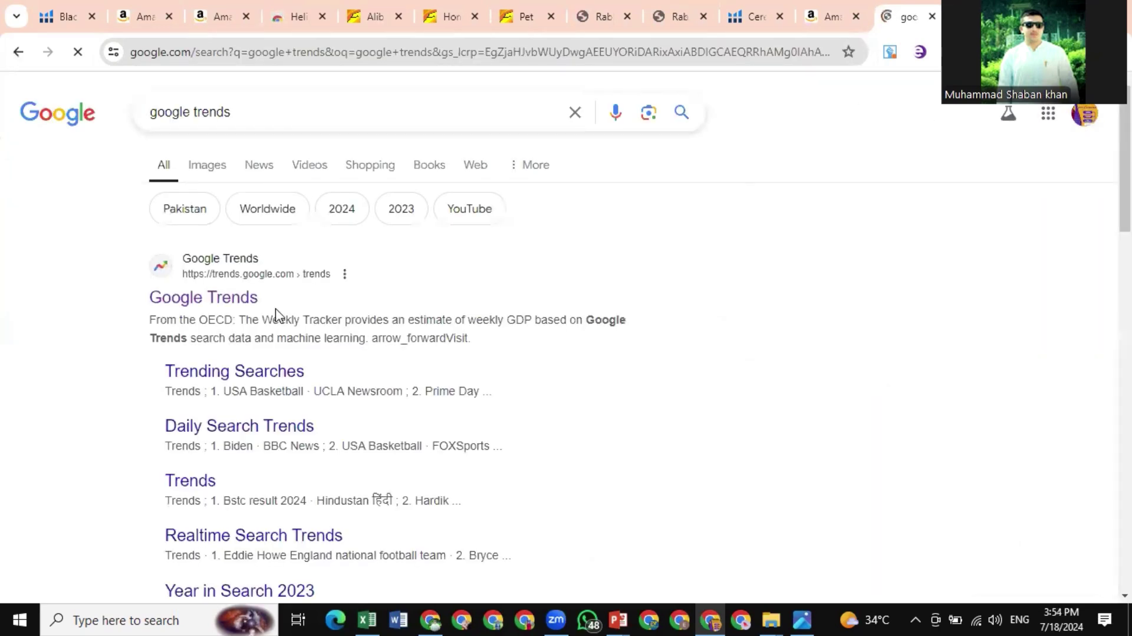
pyautogui.click(200, 302)
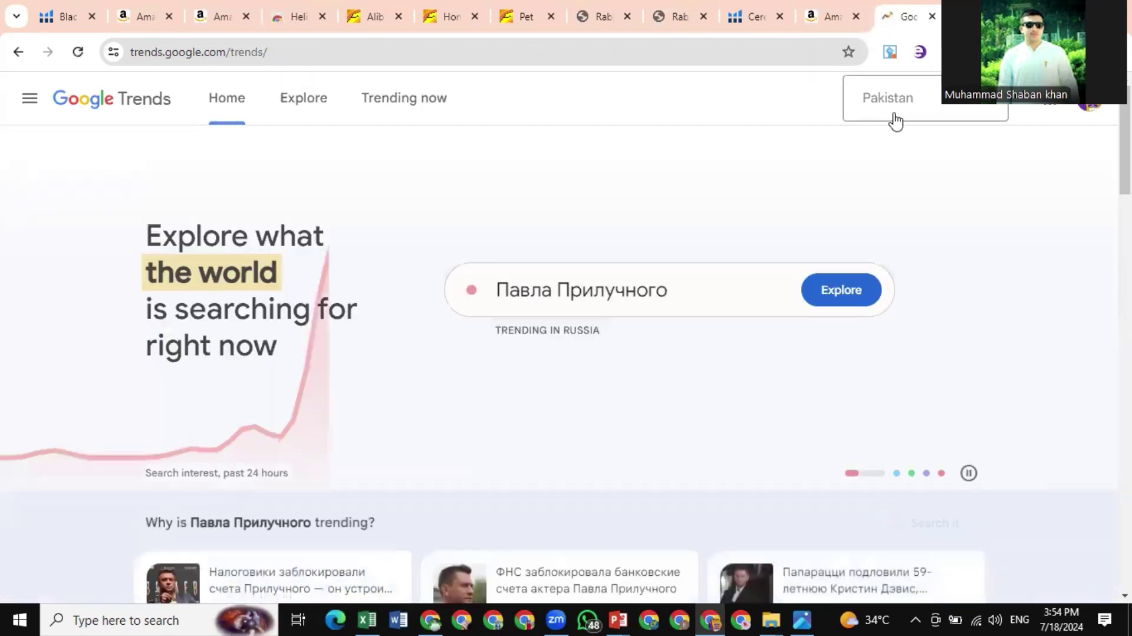
# Set the Google Trends country to United States and explore the keyword "sharpie markers"
pyautogui.click(890, 110)
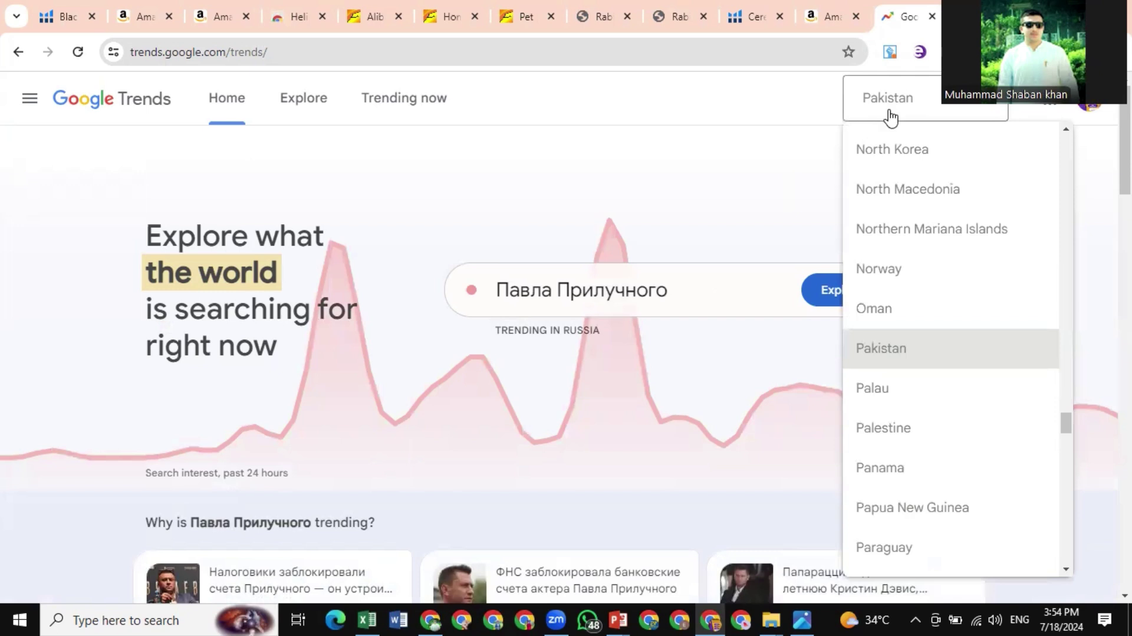
pyautogui.press('u')
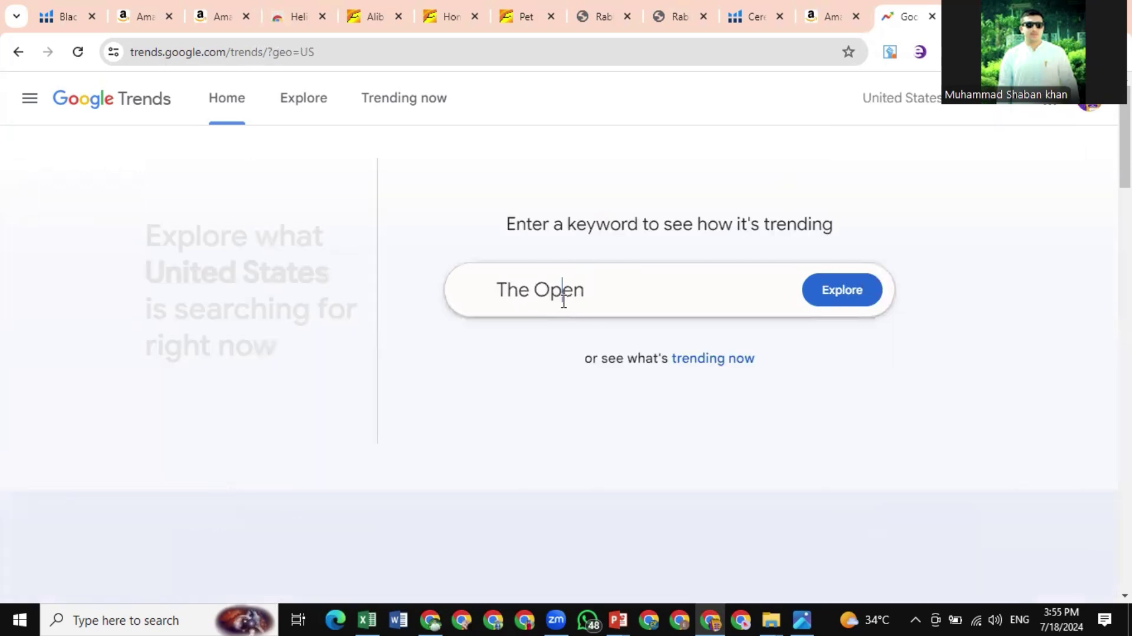
pyautogui.hotkey('ctrl', 'a')
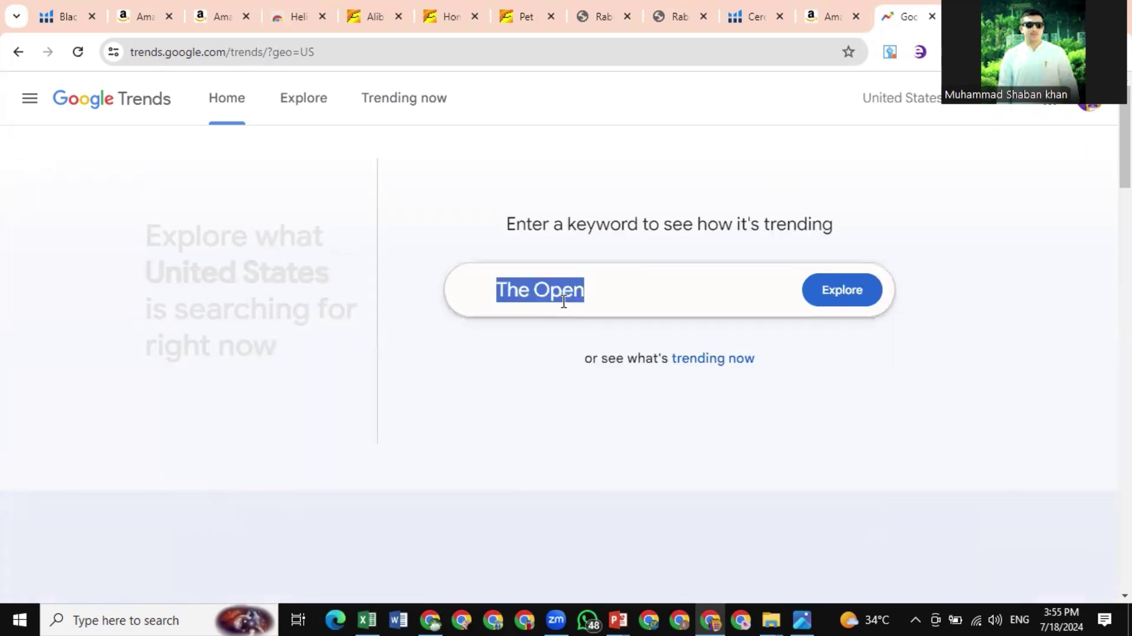
pyautogui.write('sharpie markers')
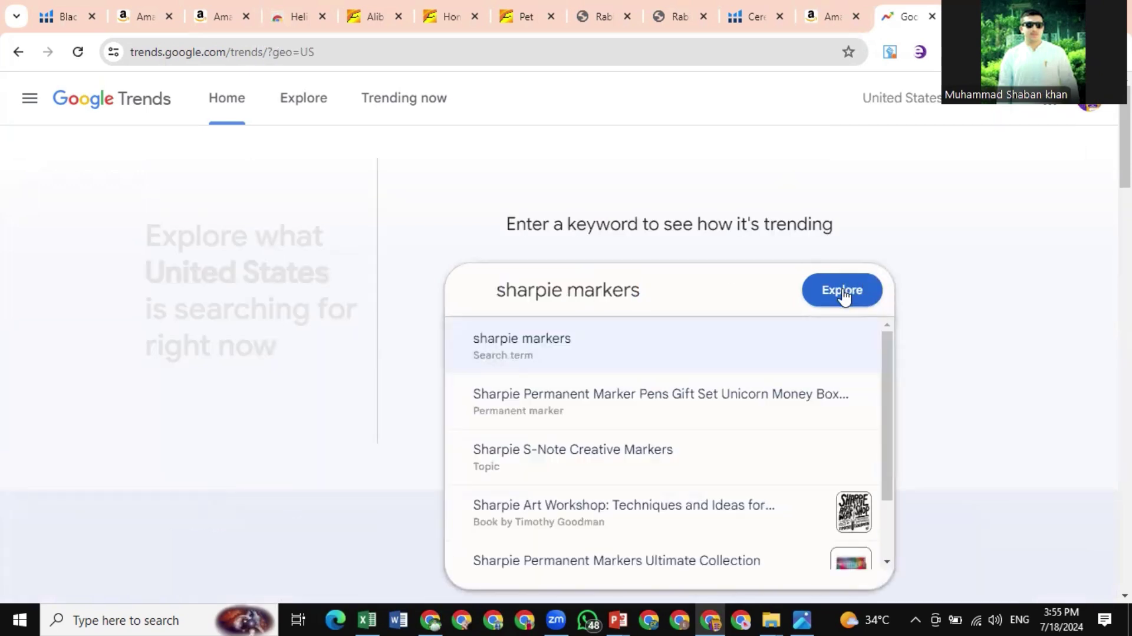
pyautogui.click(844, 295)
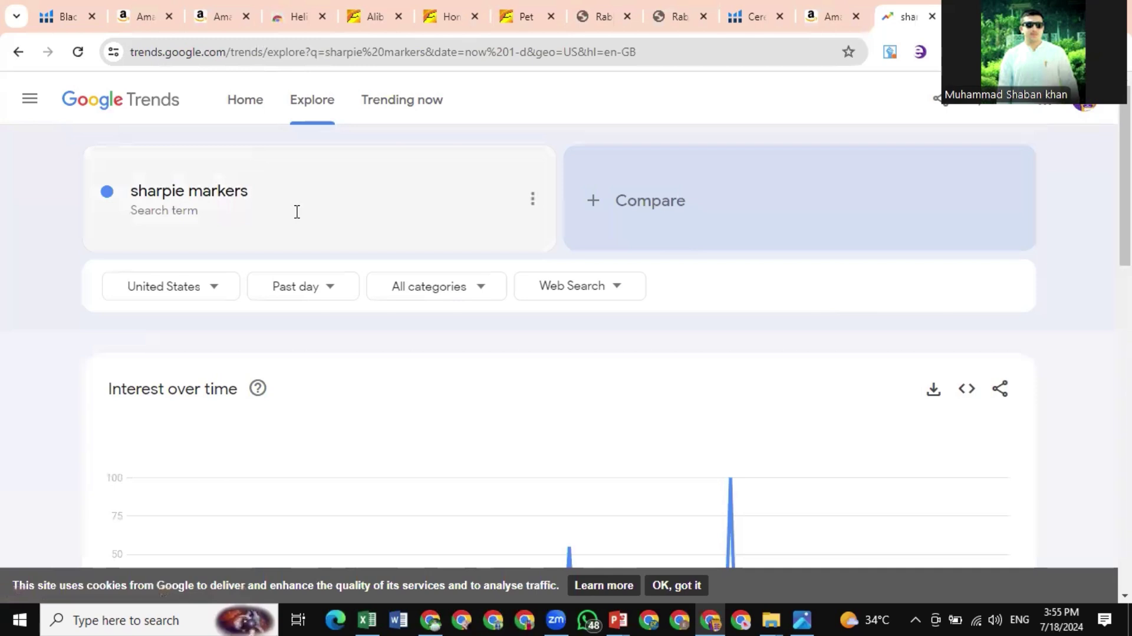
# Set the trend's time range to Past 5 years, reopen the time range choices and accept the cookie notice
pyautogui.click(304, 298)
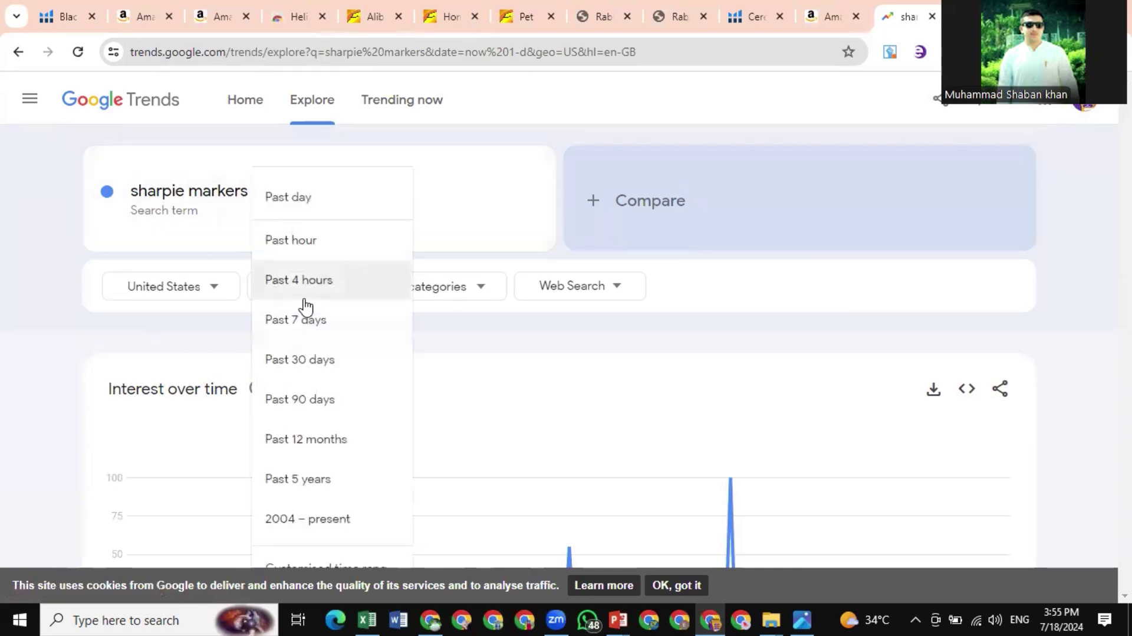
pyautogui.click(298, 478)
pyautogui.click(312, 295)
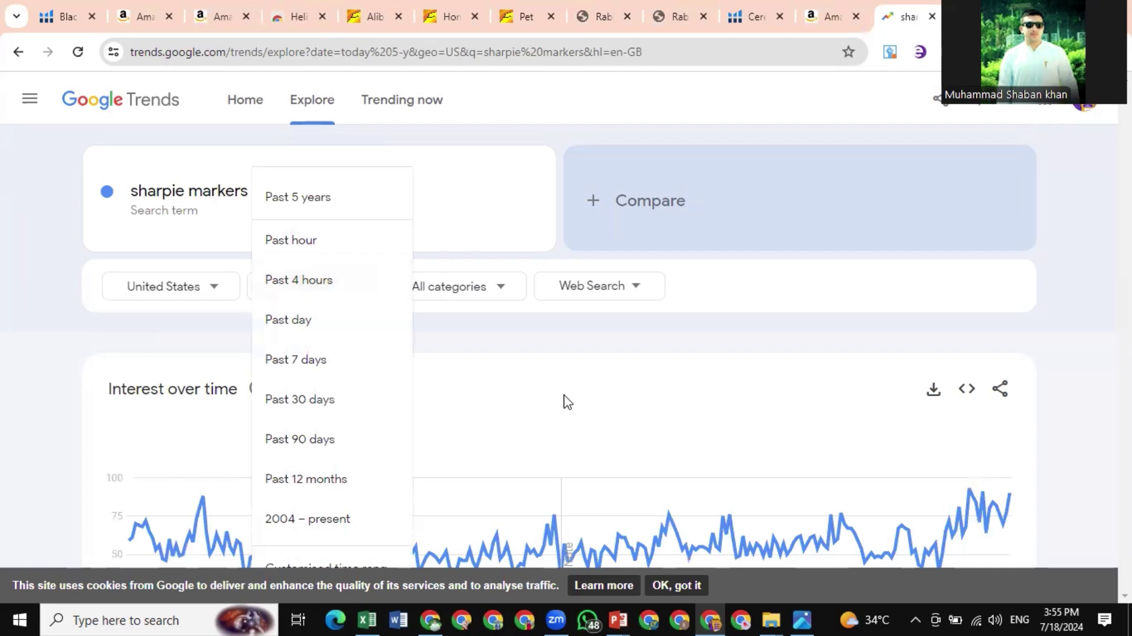
pyautogui.click(644, 583)
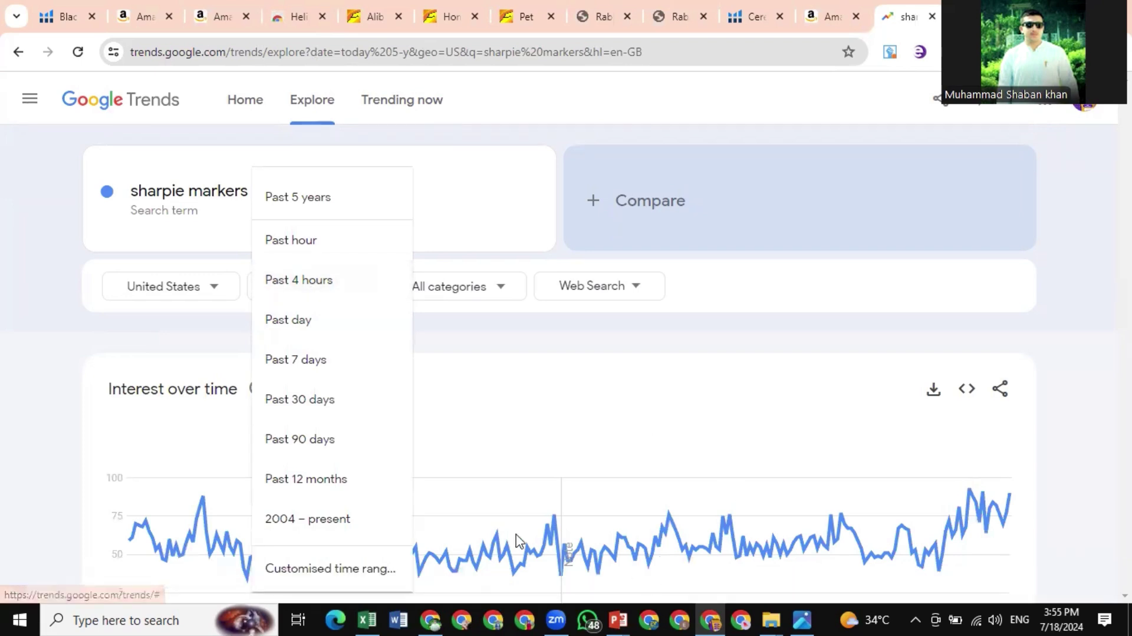
# Apply a customised time range from 6/18/2022 to 7/18/2024 and examine the interest over time for "sharpie markers"
pyautogui.click(326, 574)
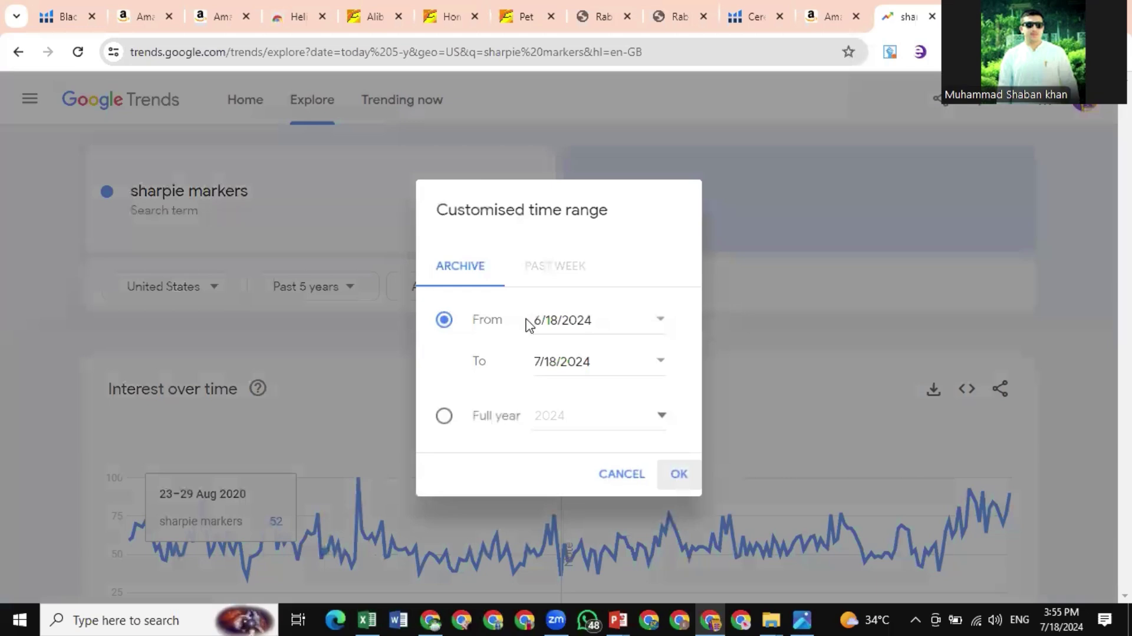
pyautogui.click(600, 320)
pyautogui.press('BackSpace')
pyautogui.press('BackSpace')
pyautogui.press('BackSpace')
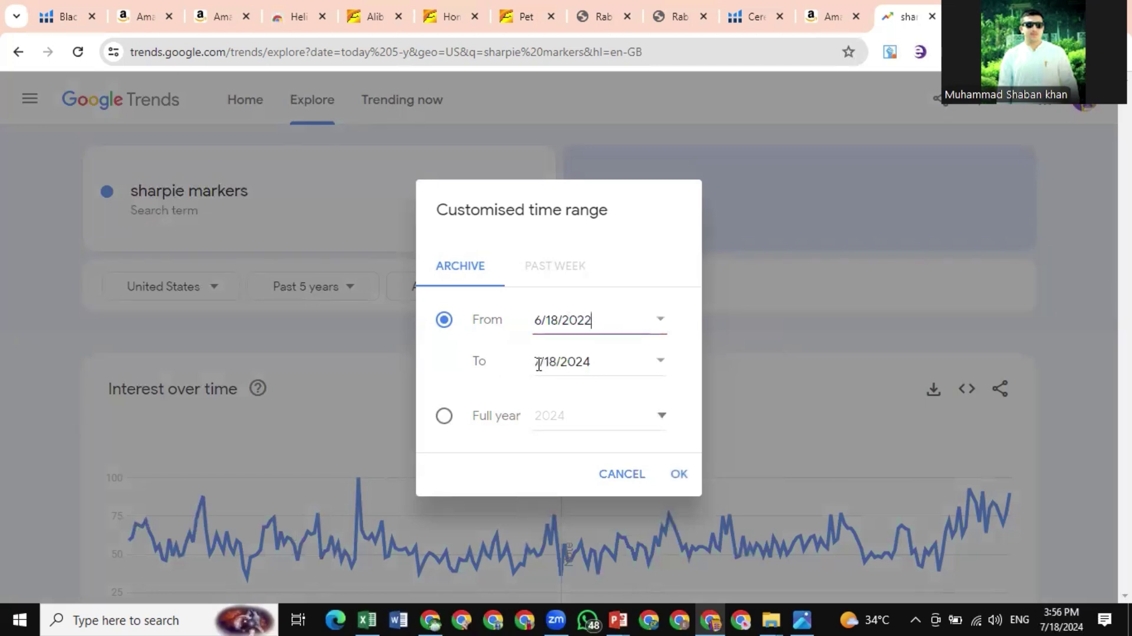
pyautogui.moveTo(538, 364); pyautogui.dragTo(607, 361)
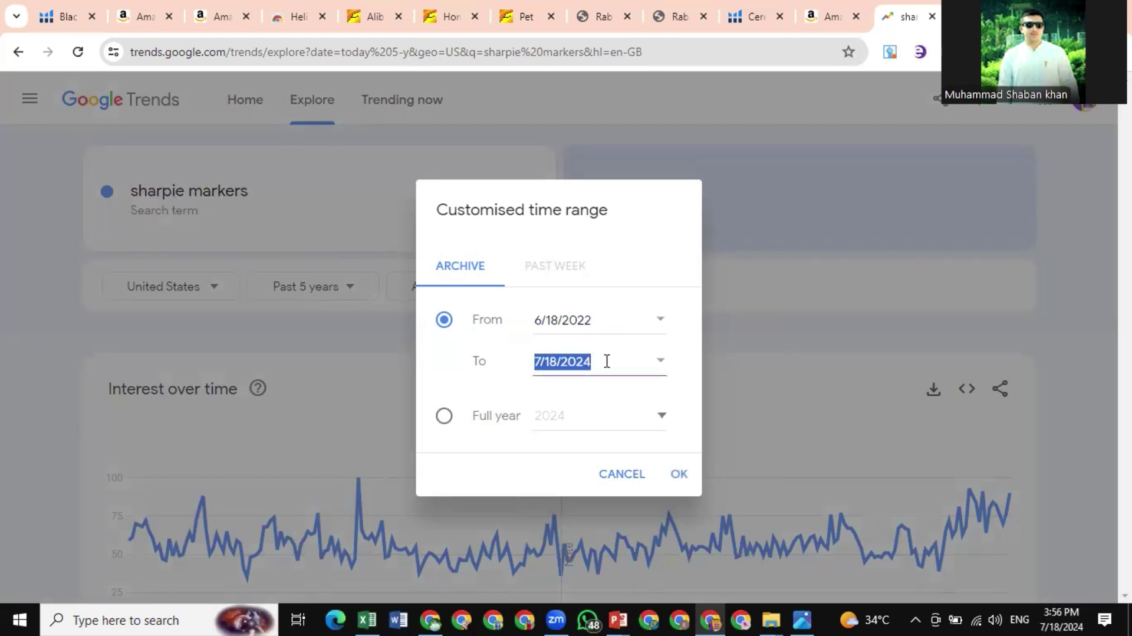
pyautogui.click(676, 475)
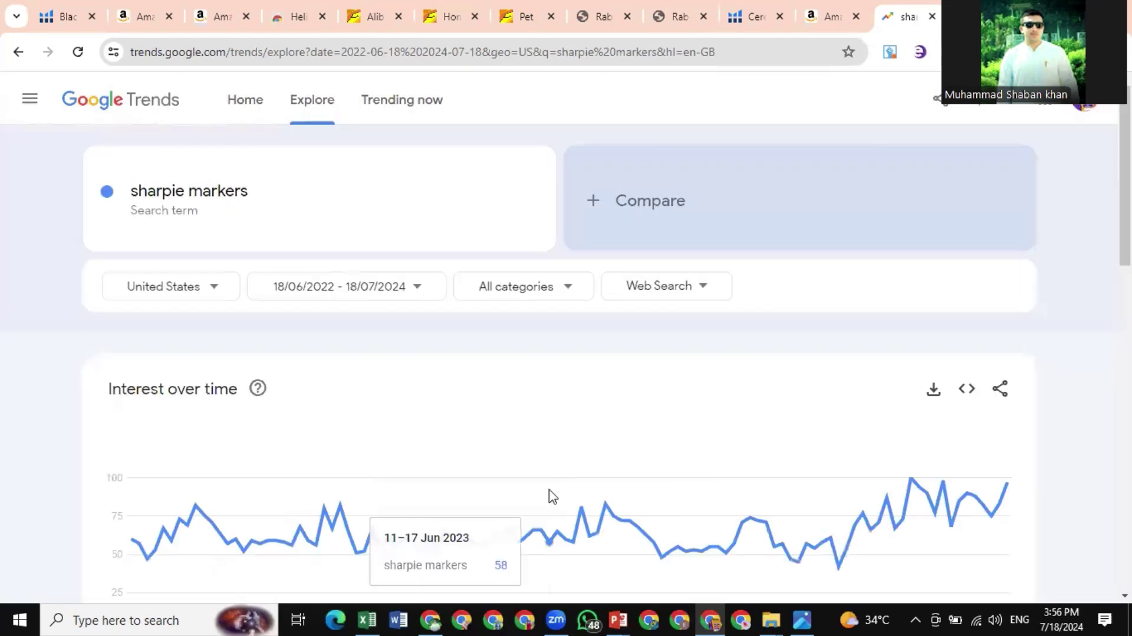
pyautogui.scroll(-2, 551, 494)
pyautogui.scroll(-1, 551, 494)
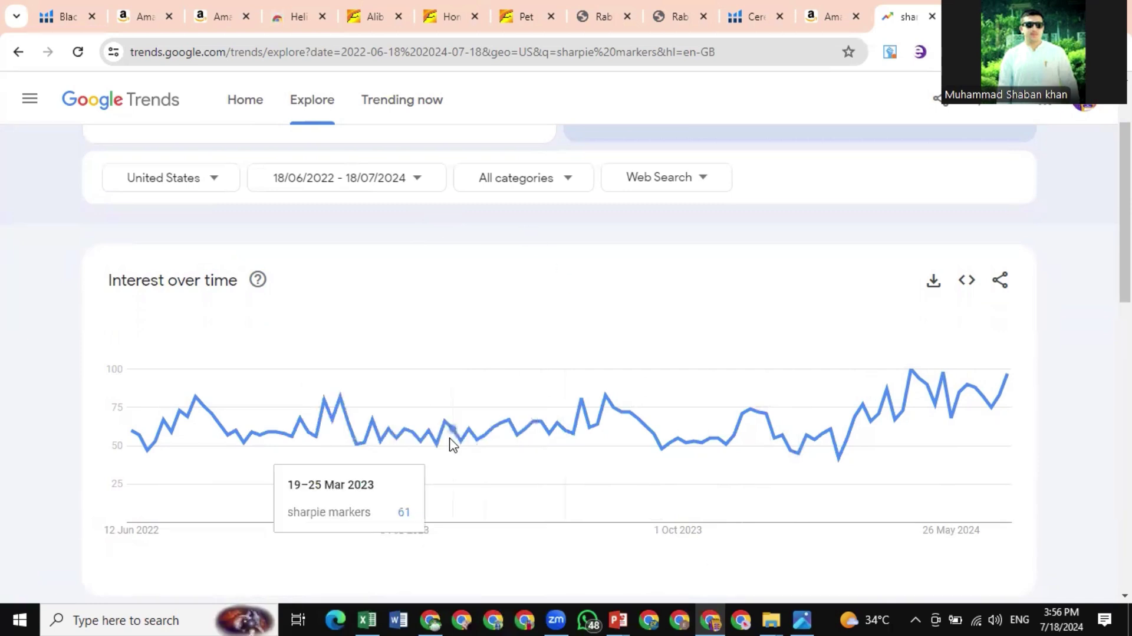
pyautogui.scroll(2, 201, 450)
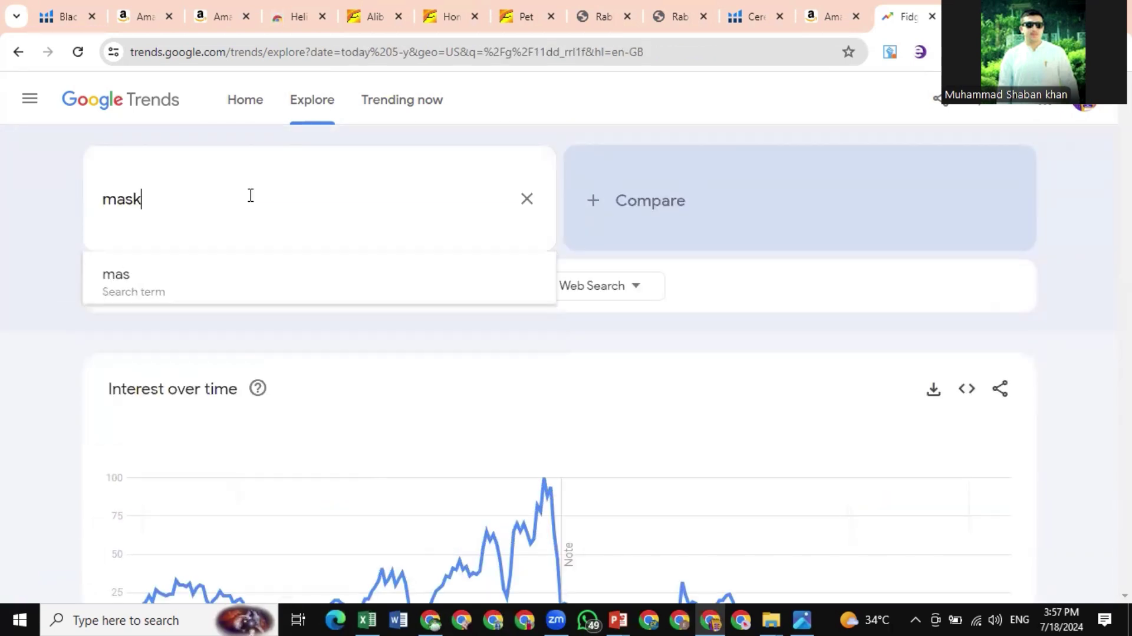
# Replace the Google Trends search term with "face mask" and run the search
pyautogui.press('BackSpace')
pyautogui.press('BackSpace')
pyautogui.press('BackSpace')
pyautogui.press('BackSpace')
pyautogui.write('face mask')
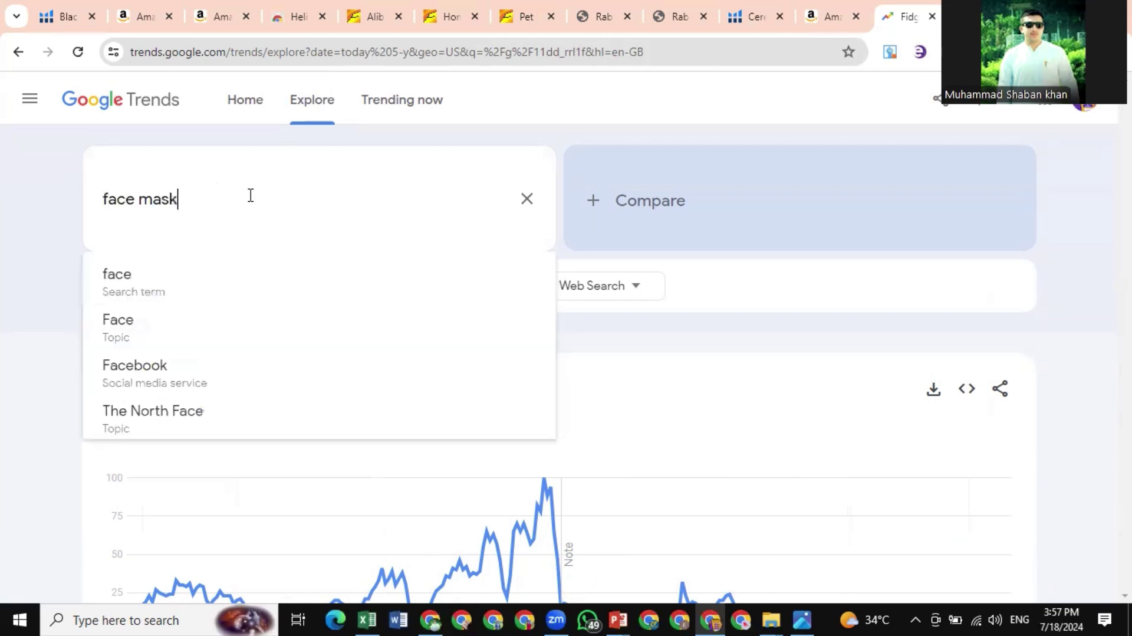
pyautogui.press('Return')
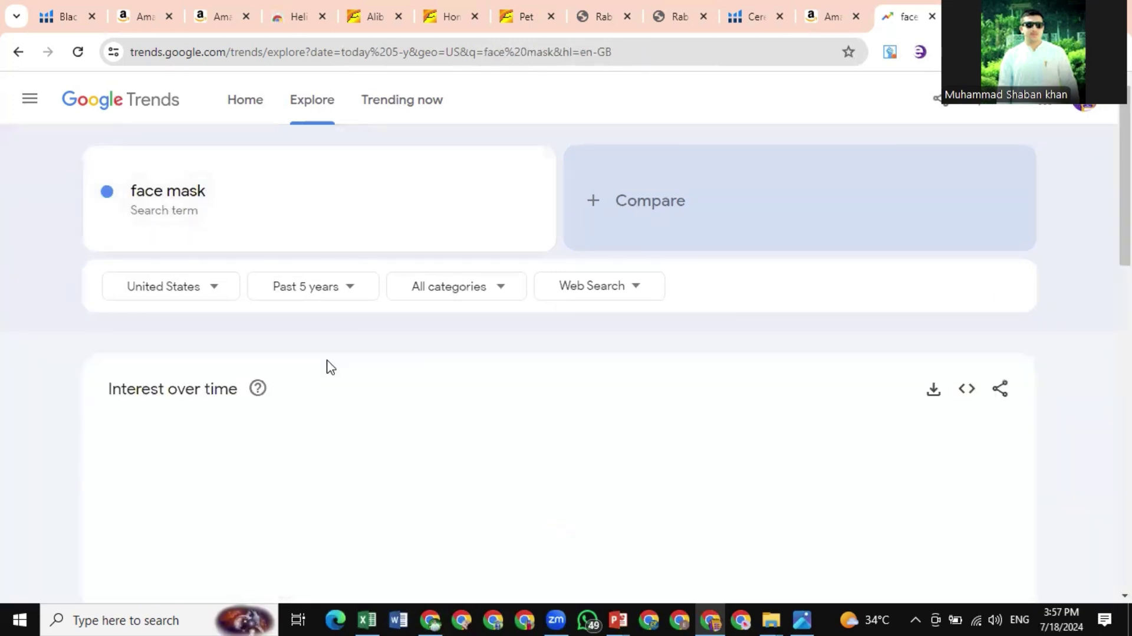
# Examine the Google Trends interest over time for "face mask" in the United States over the past 5 years
pyautogui.scroll(-4, 326, 366)
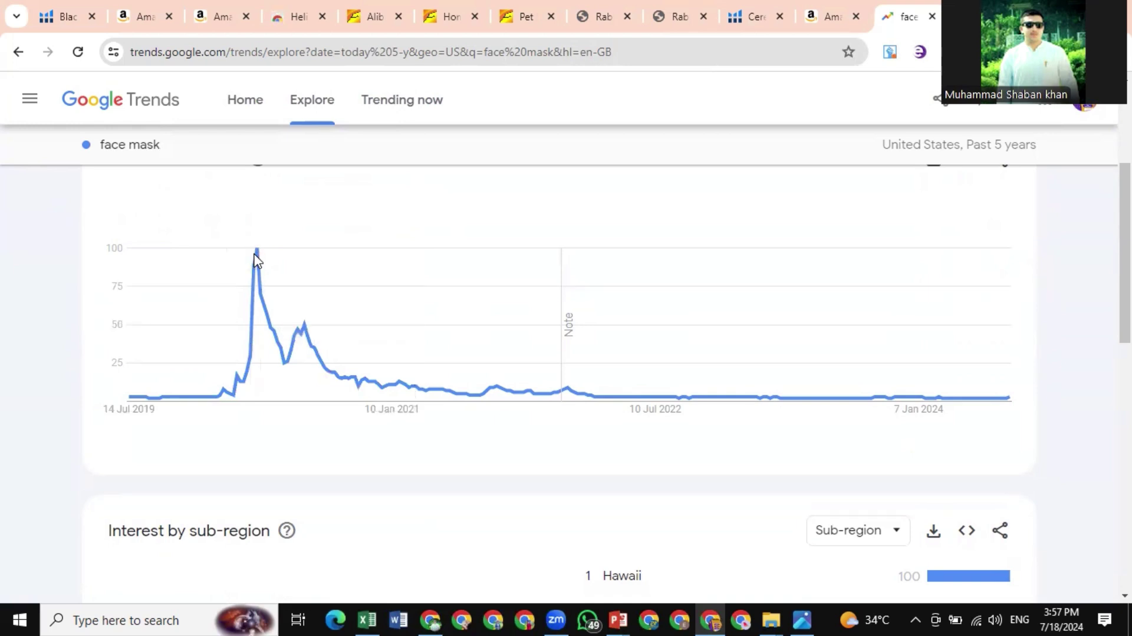
pyautogui.scroll(4, 257, 259)
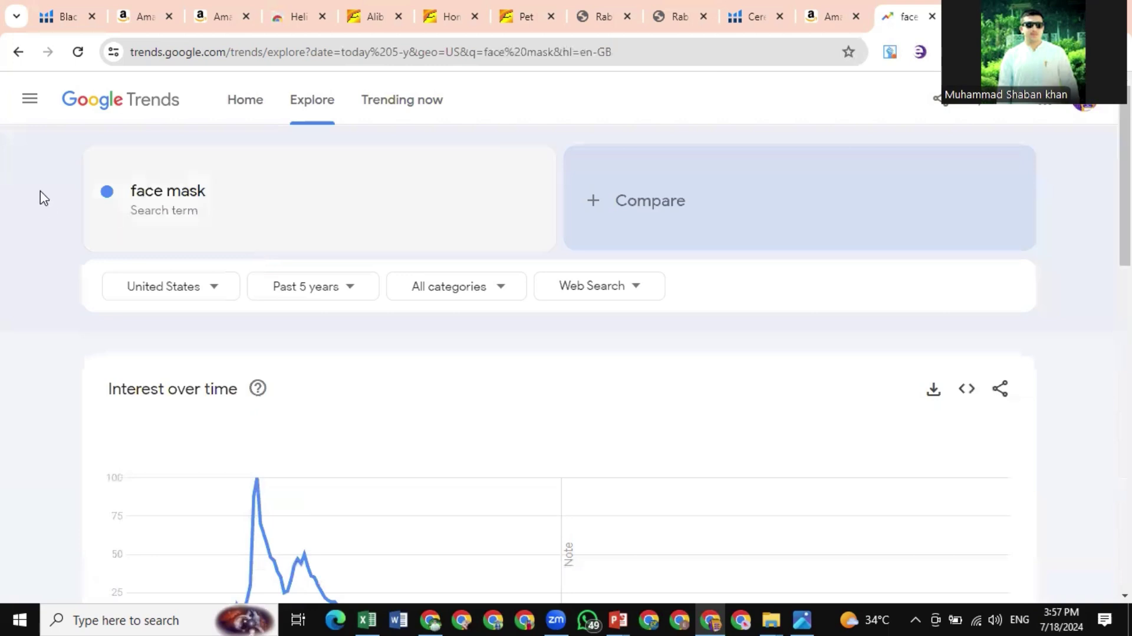
pyautogui.click(720, 609)
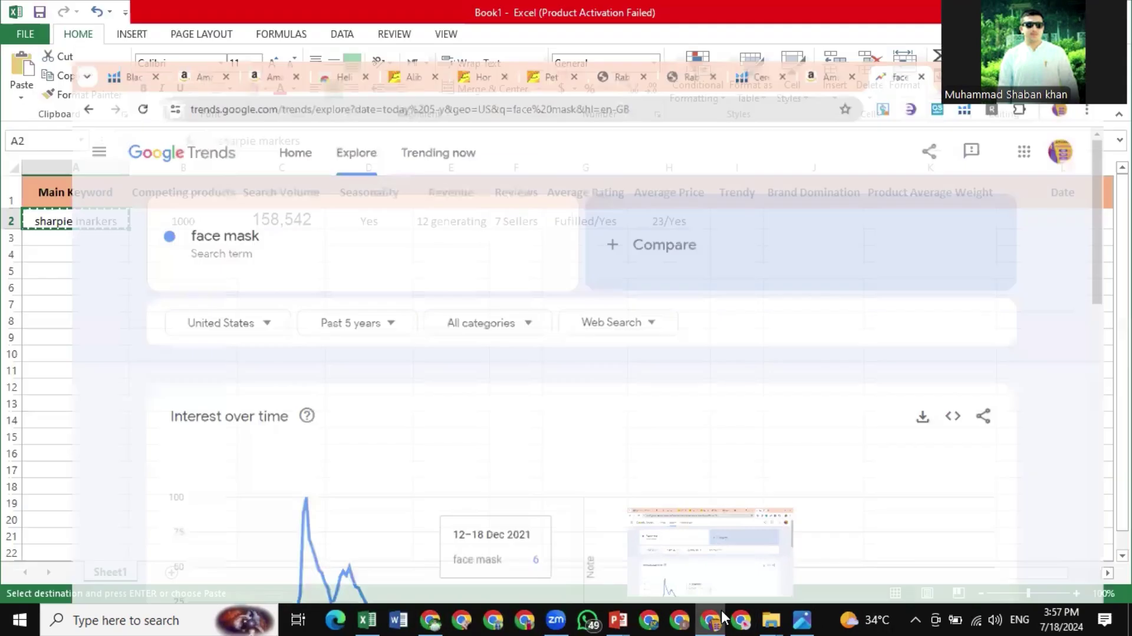
pyautogui.hotkey('alt', 'Tab')
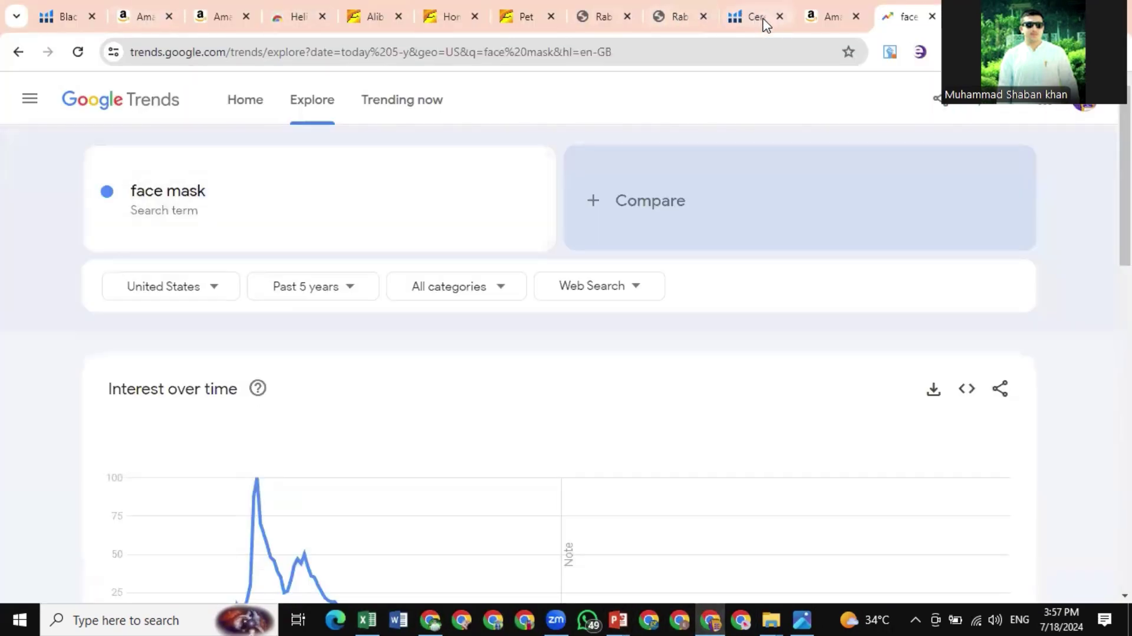
# Return to the Xray results for "sharpie markers" and examine the keyword's all-time search volume history, closing the chart when done
pyautogui.click(827, 17)
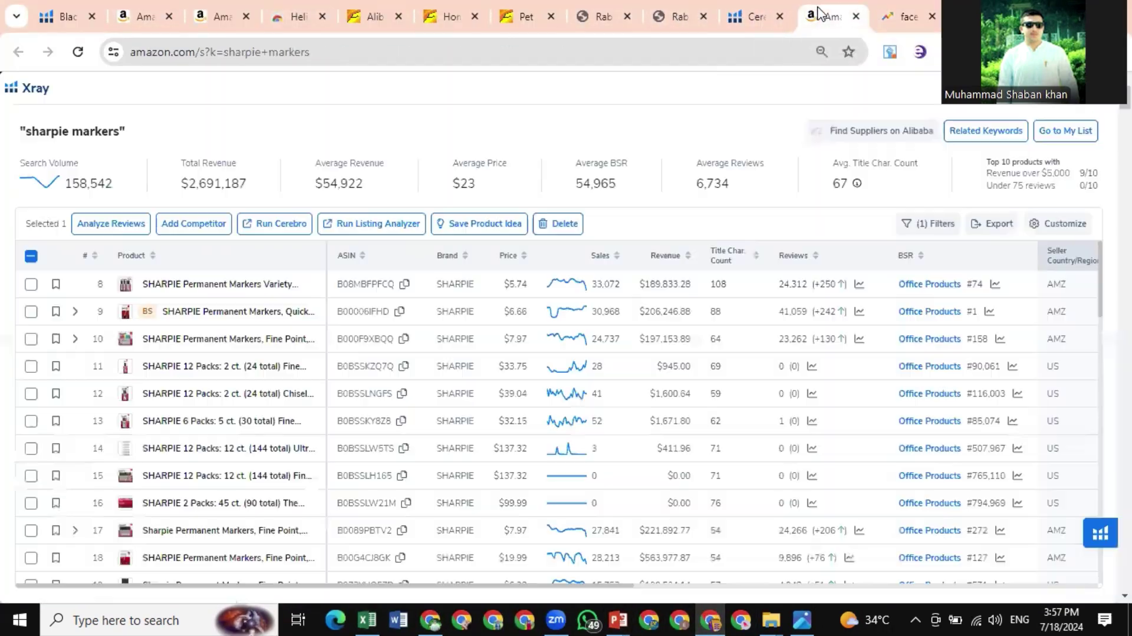
pyautogui.click(40, 184)
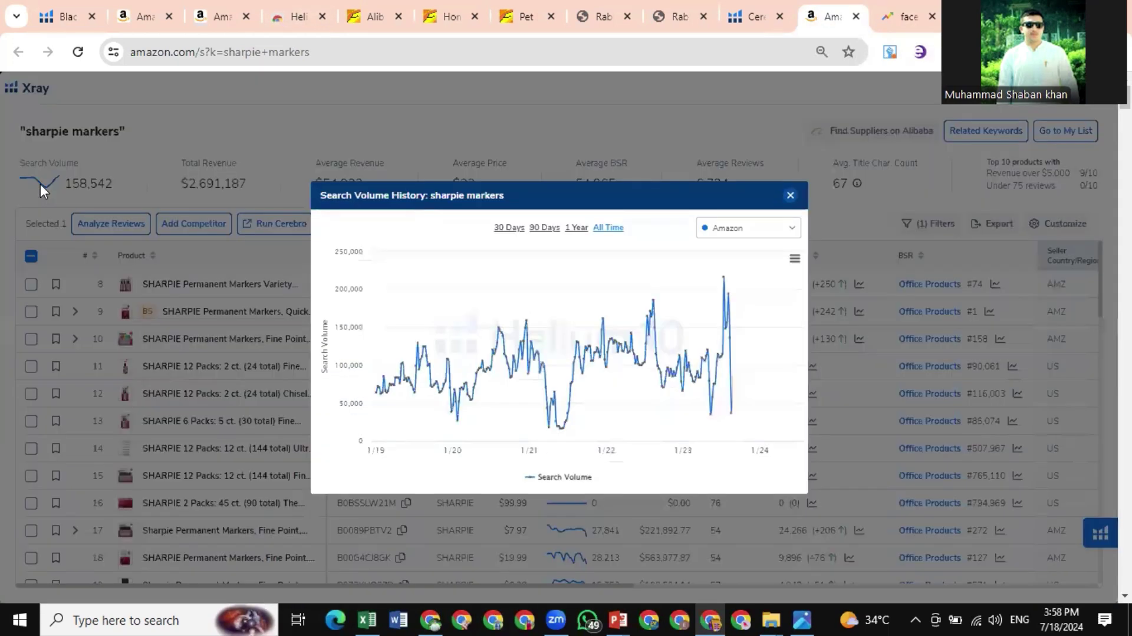
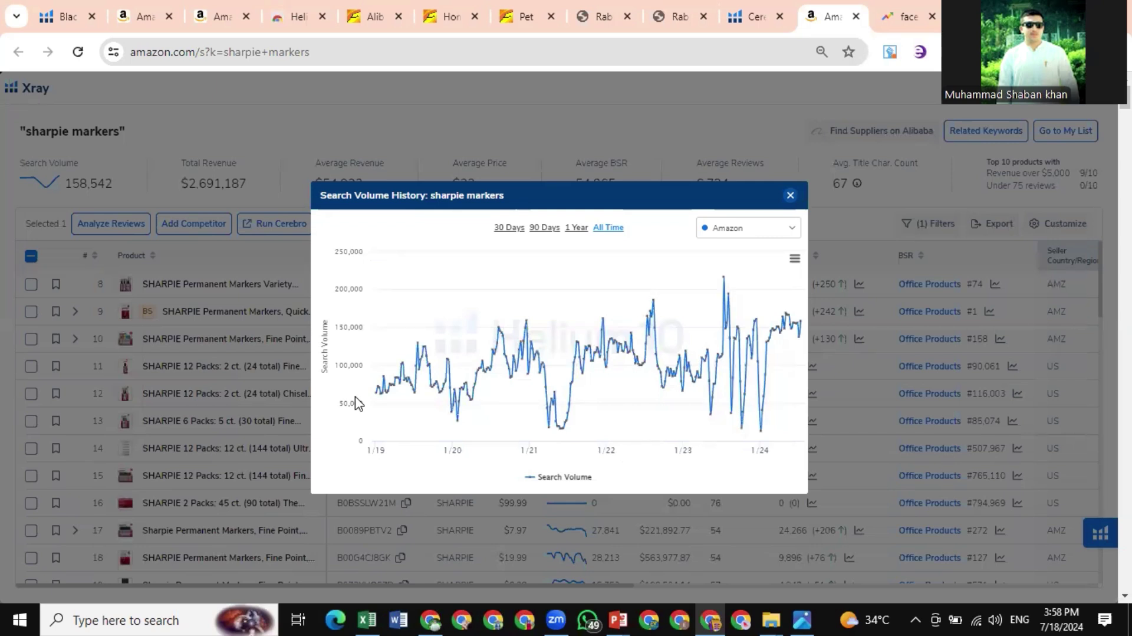
pyautogui.click(791, 195)
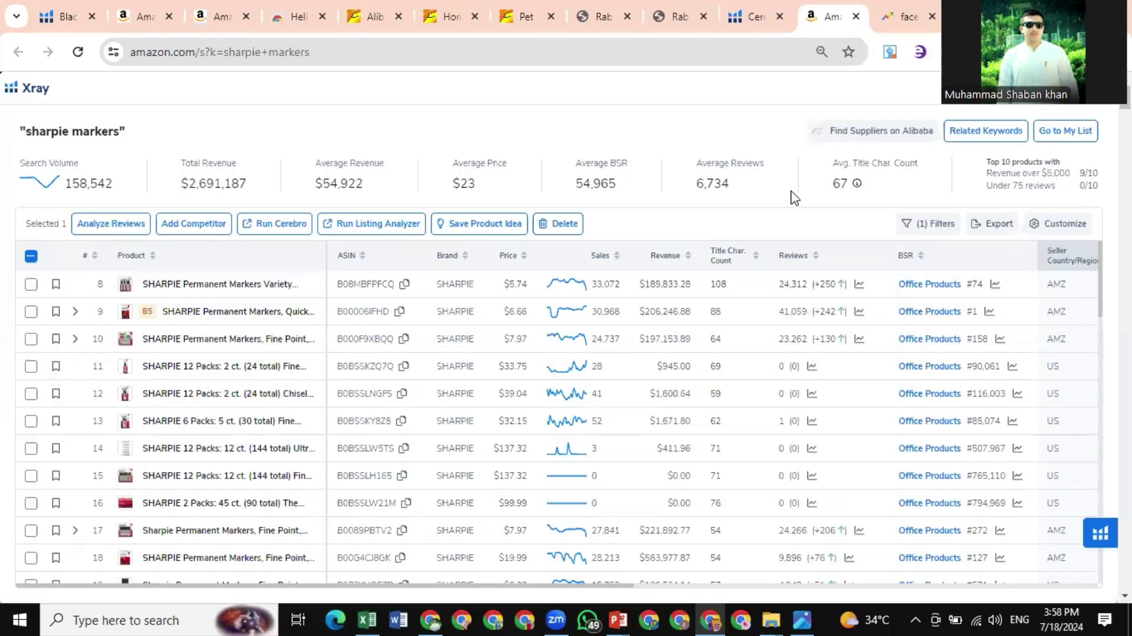
# Switch to the Excel sheet and record "No" under Trendy for sharpie markers
pyautogui.click(367, 618)
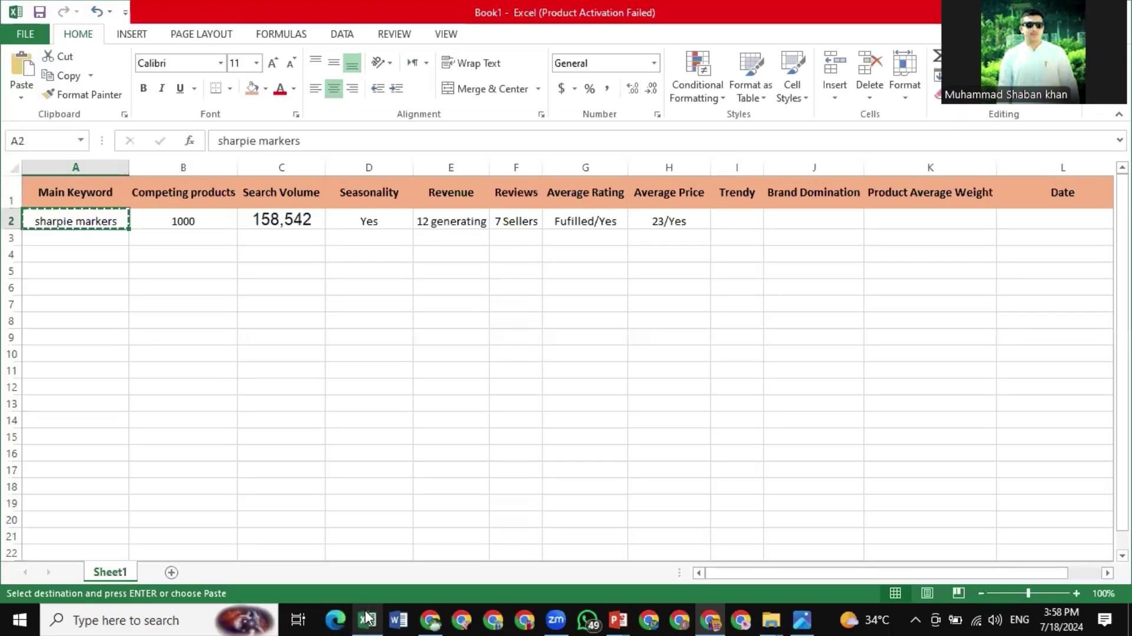
pyautogui.click(752, 220)
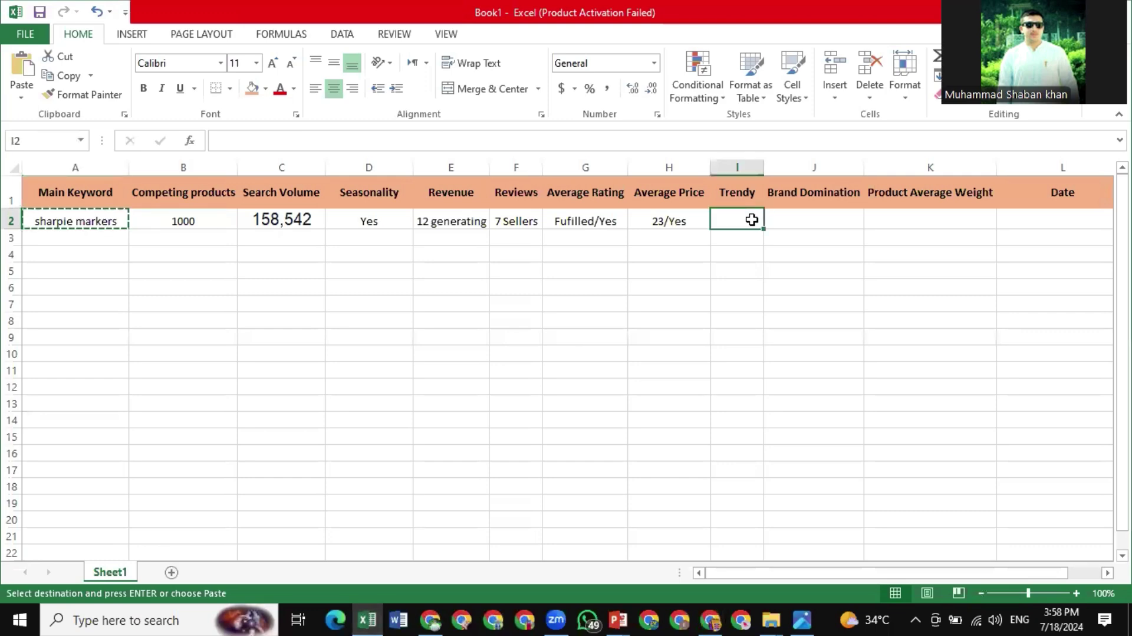
pyautogui.write('No')
pyautogui.click(819, 218)
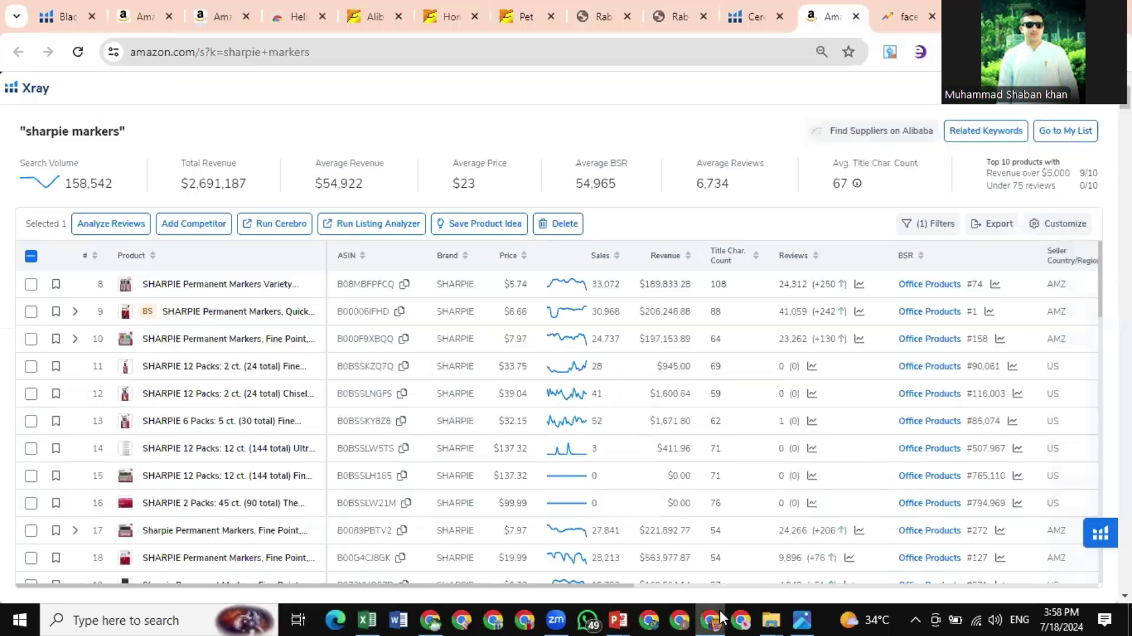
# Check the brands across the Xray product list and record "Yes" under Brand Domination for sharpie markers in Excel
pyautogui.click(711, 619)
pyautogui.scroll(-10, 464, 495)
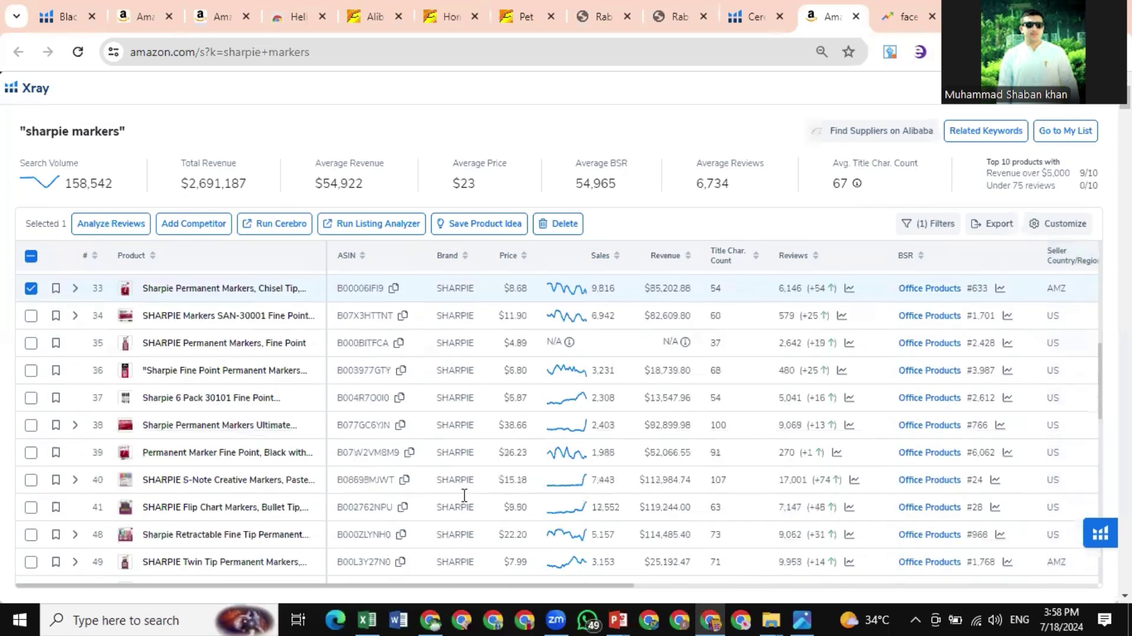
pyautogui.scroll(-5, 463, 498)
pyautogui.scroll(15, 446, 280)
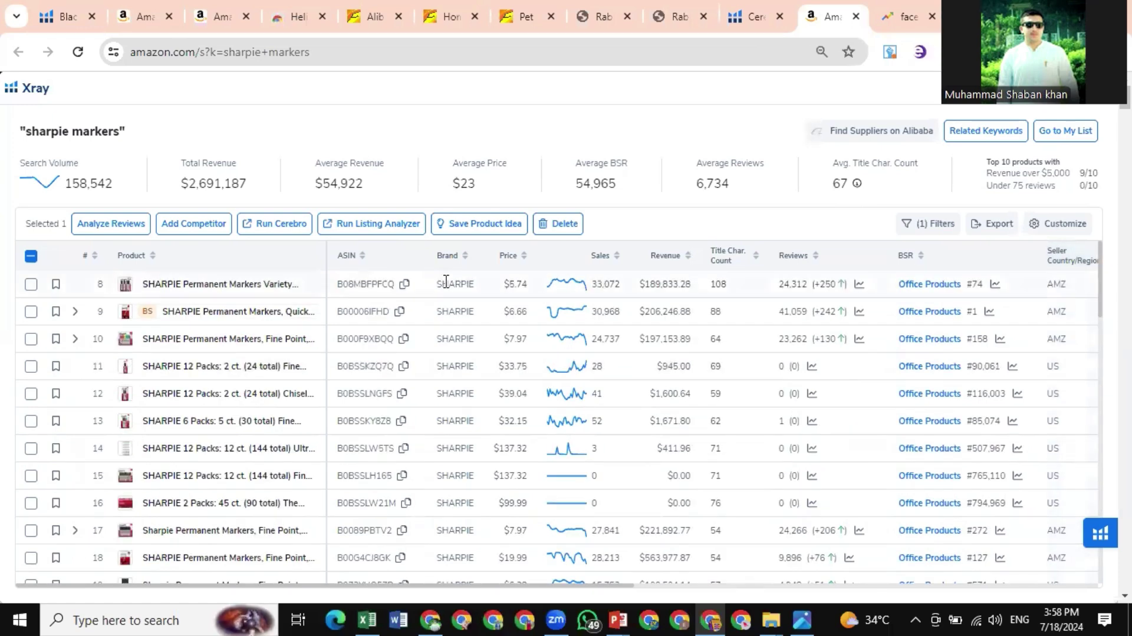
pyautogui.scroll(-2, 455, 462)
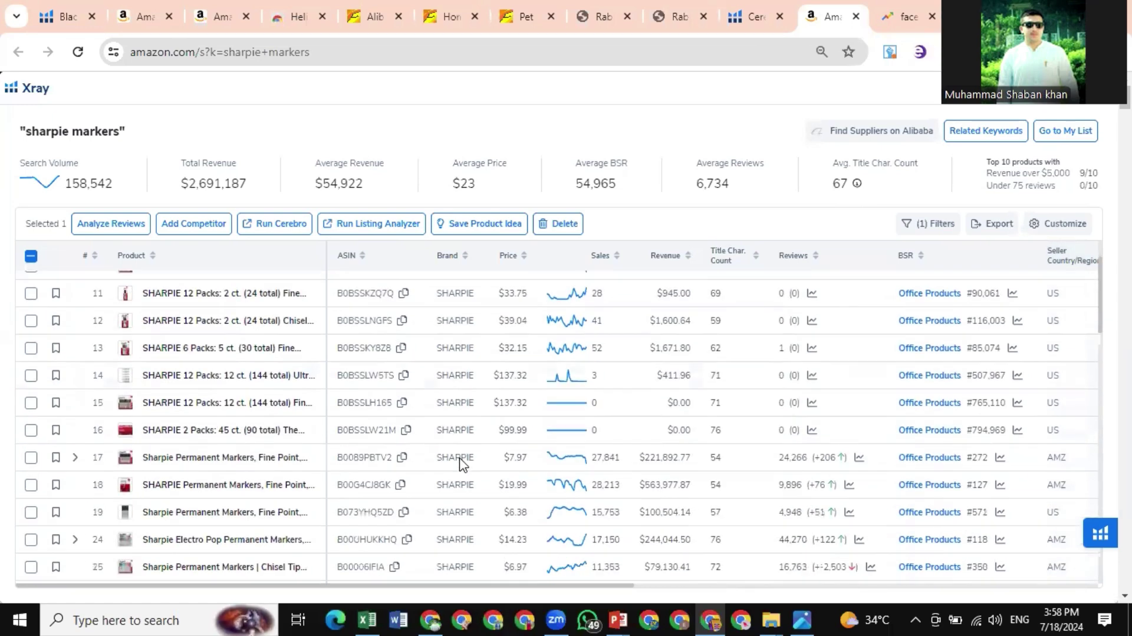
pyautogui.scroll(2, 460, 464)
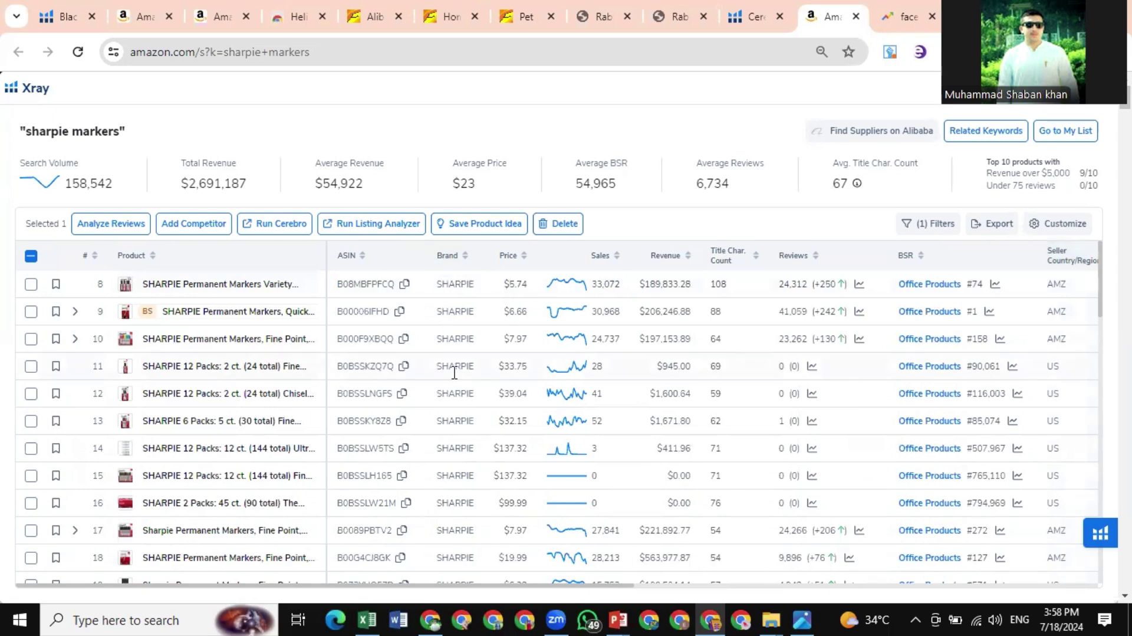
pyautogui.hotkey('alt', 'Tab')
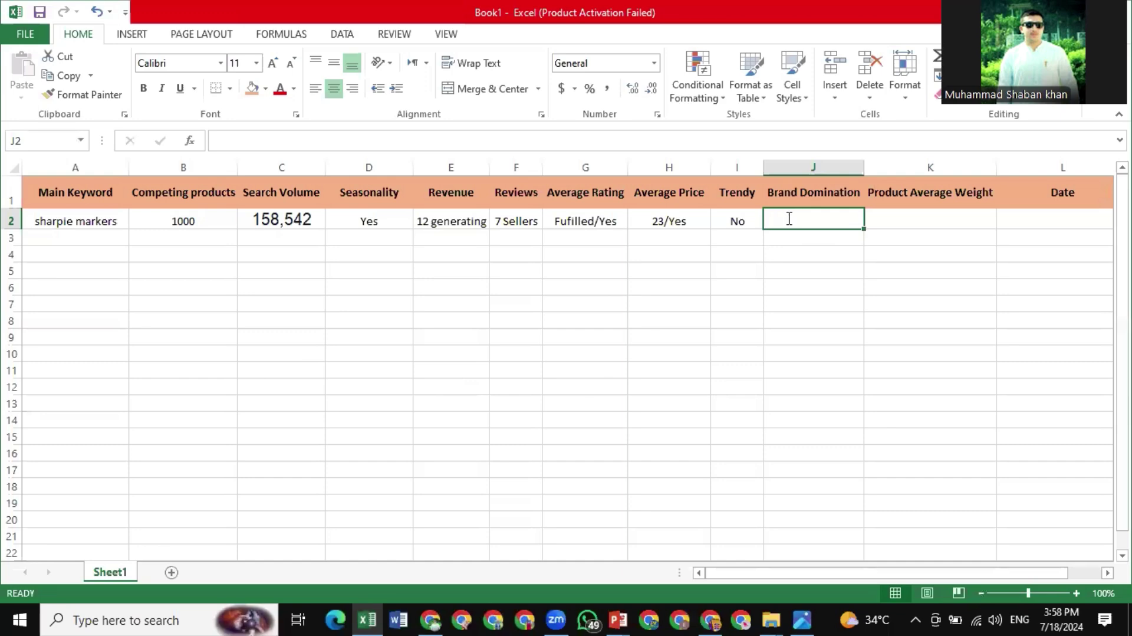
pyautogui.write('Yes')
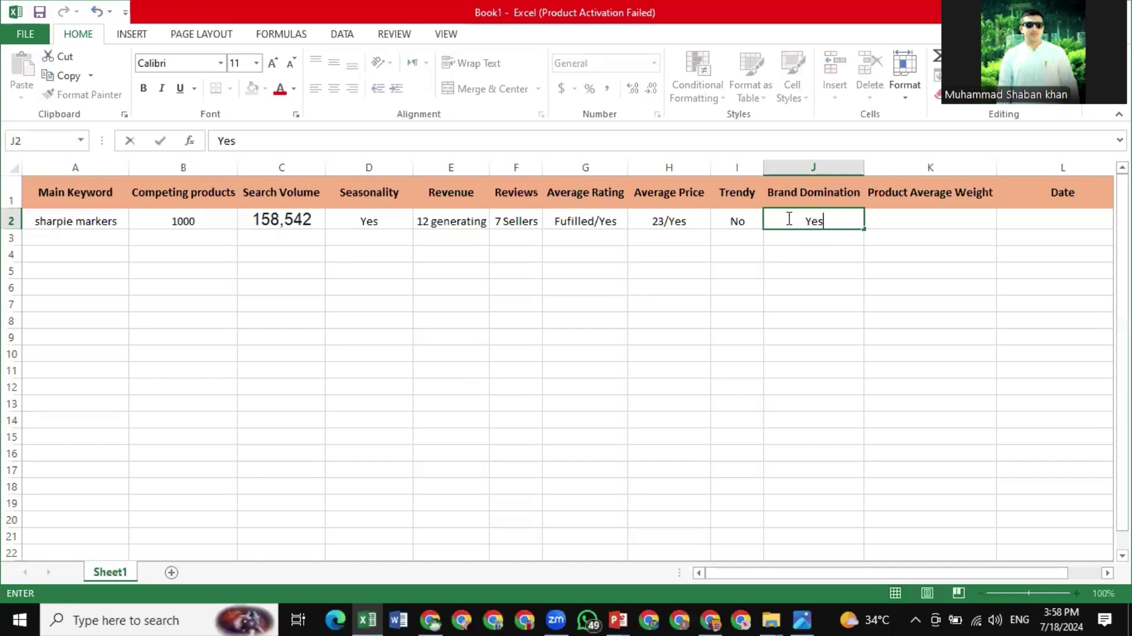
pyautogui.press('Tab')
pyautogui.press('Tab')
pyautogui.click(788, 218)
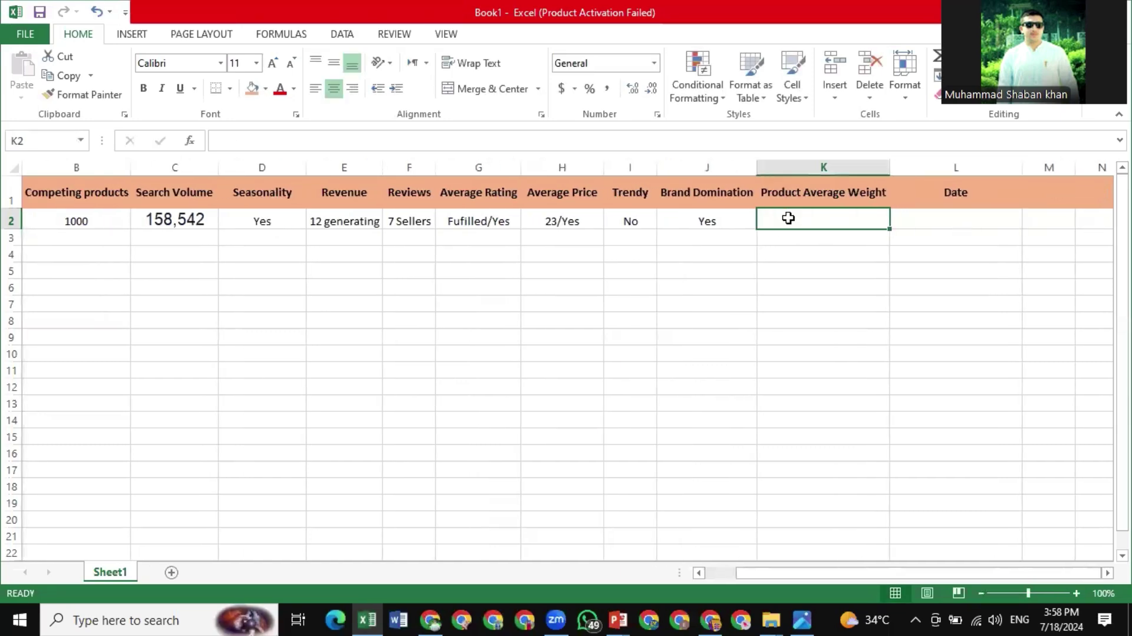
# Check the product weights in the Xray list and record "Under Criteria" under Product Average Weight in Excel
pyautogui.hotkey('alt', 'Tab')
pyautogui.hscroll(6, 1034, 348)
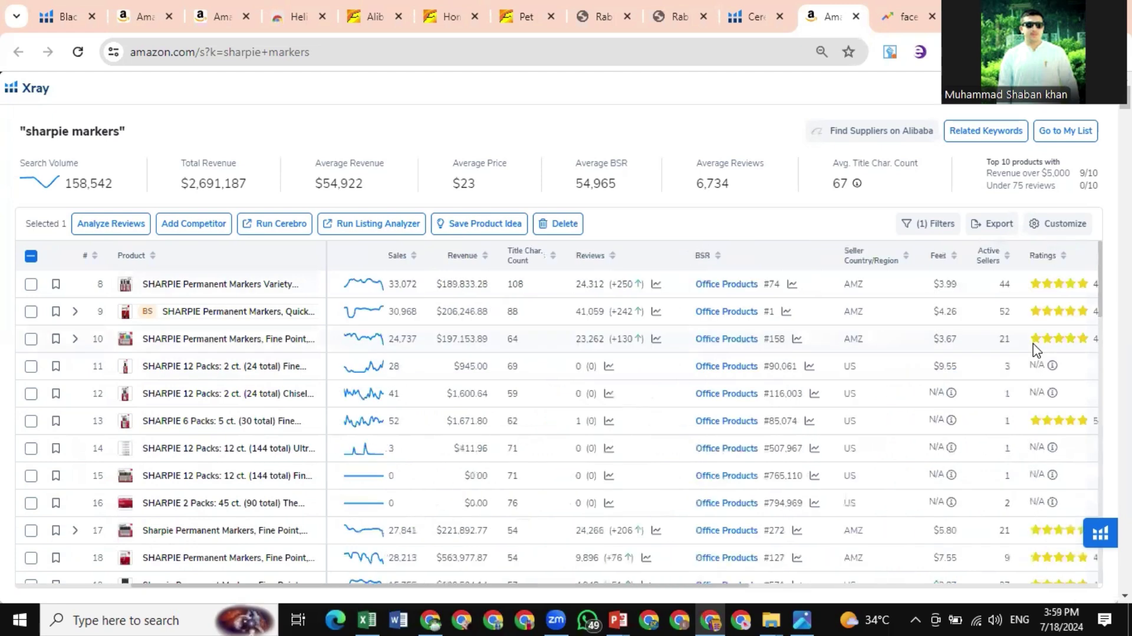
pyautogui.hscroll(1, 1034, 349)
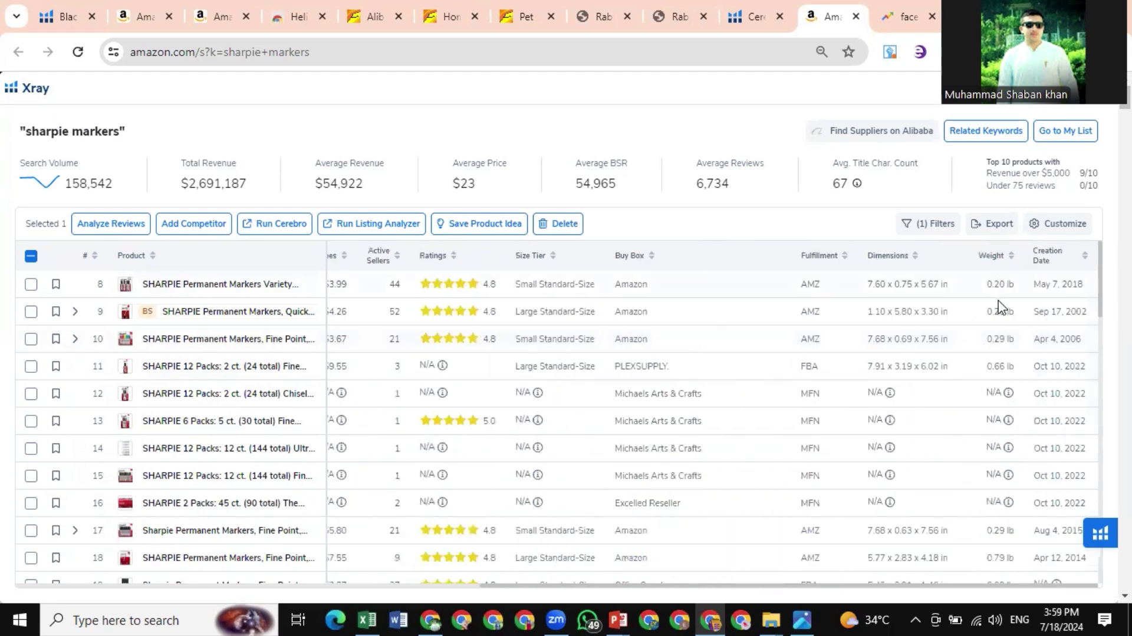
pyautogui.scroll(-9, 999, 394)
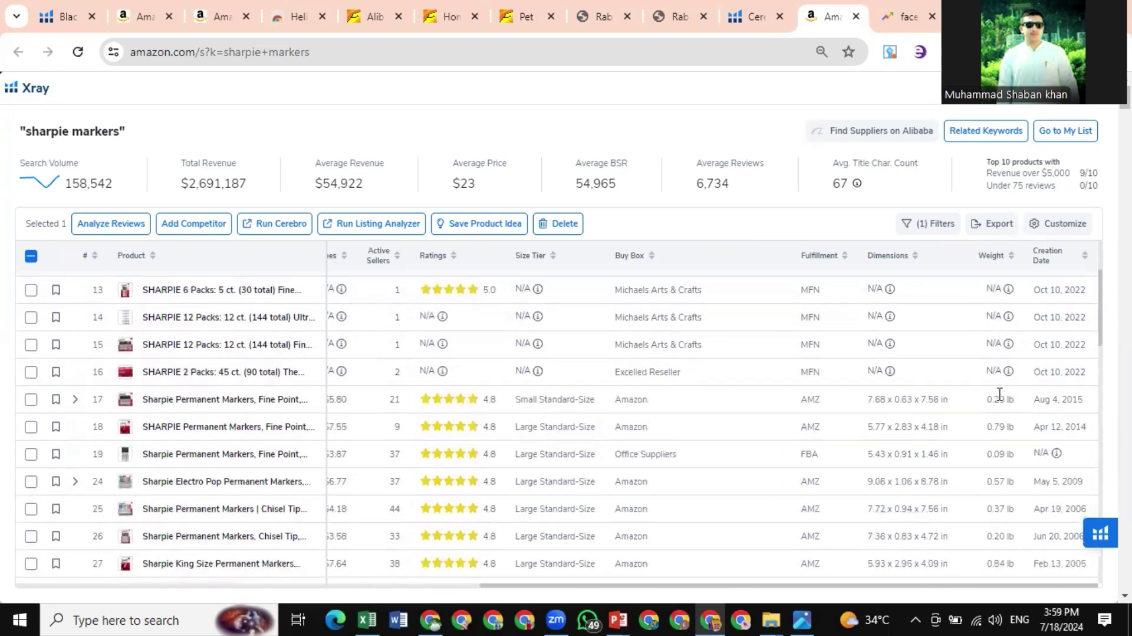
pyautogui.scroll(-5, 1016, 529)
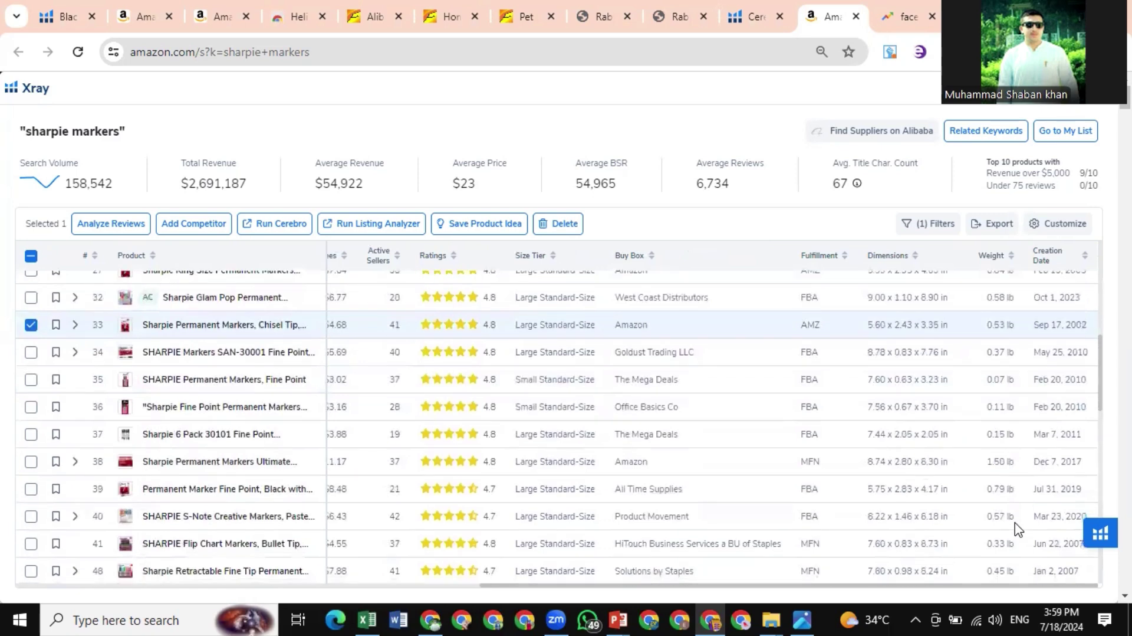
pyautogui.scroll(14, 1015, 528)
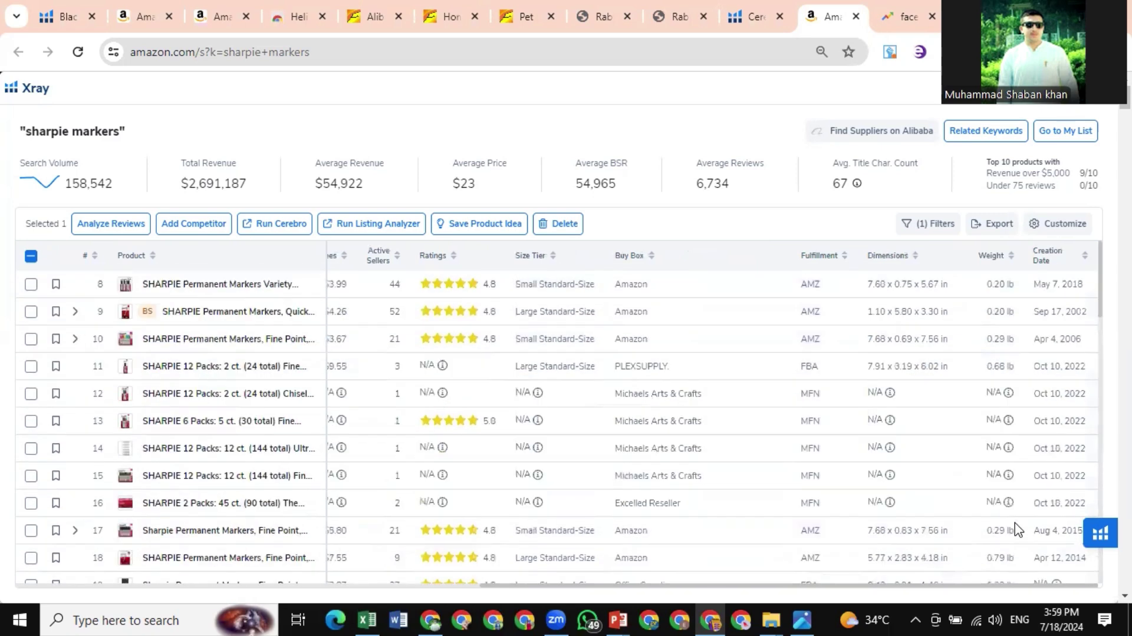
pyautogui.hotkey('alt', 'Tab')
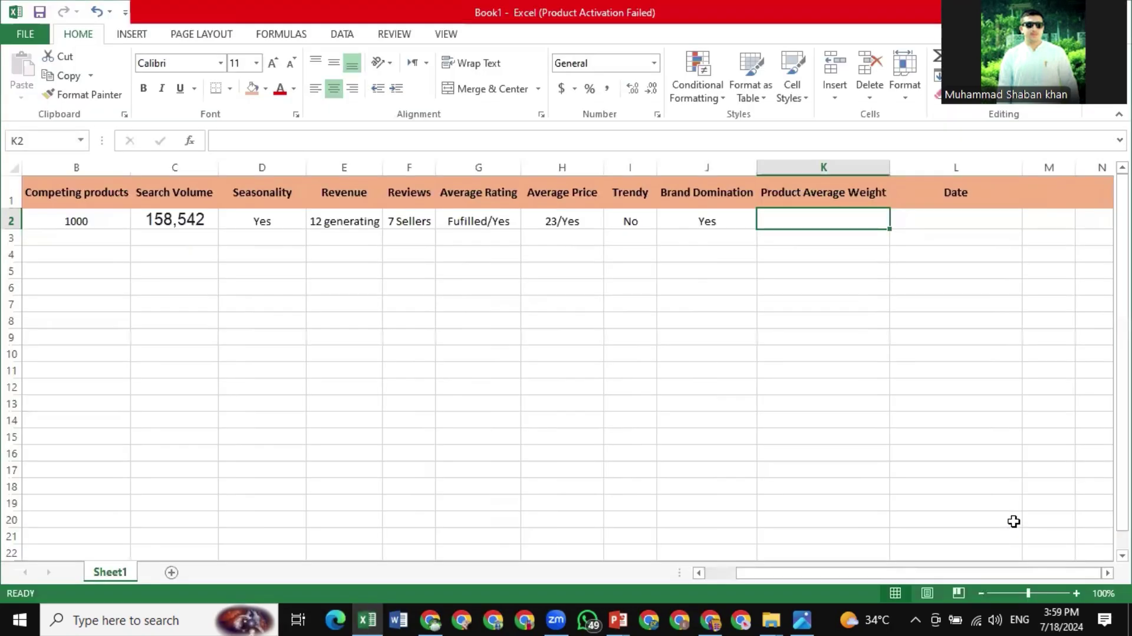
pyautogui.doubleClick(791, 220)
pyautogui.write('Und')
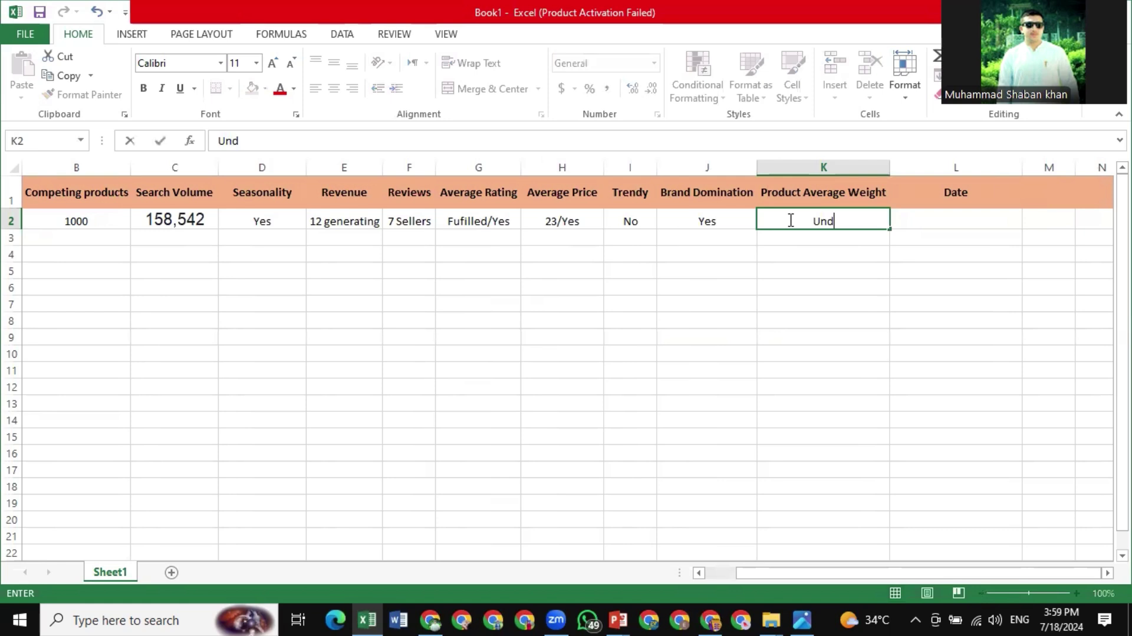
pyautogui.write('er Criteria')
pyautogui.click(928, 215)
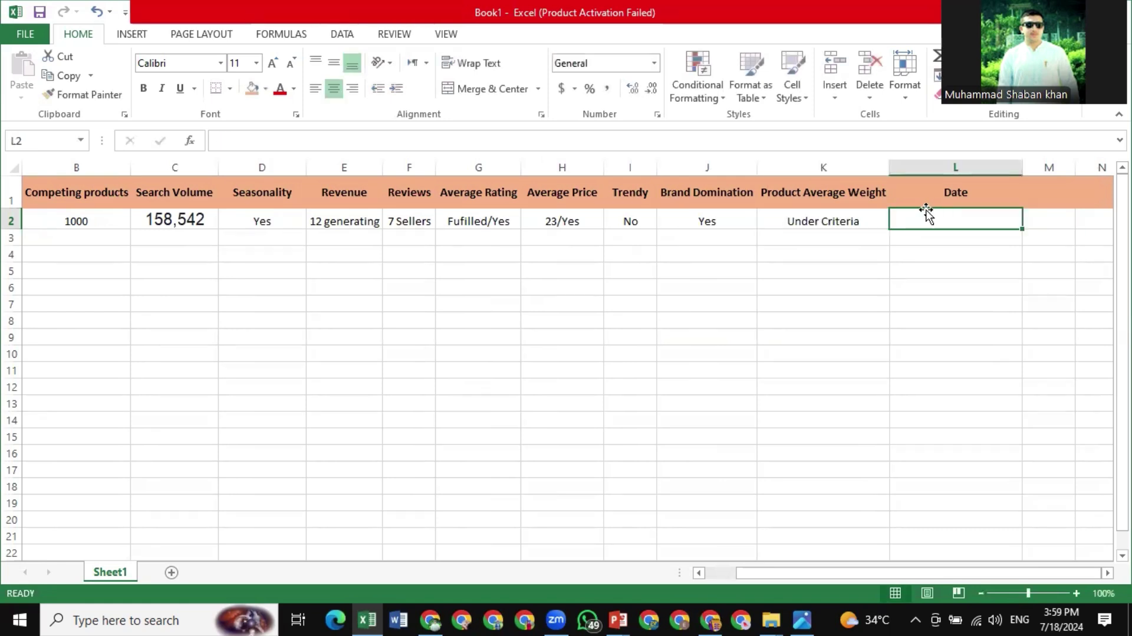
# Extend the Product Average Weight entry for sharpie markers to read "Under Criteria 0.30 Lb"
pyautogui.click(854, 222)
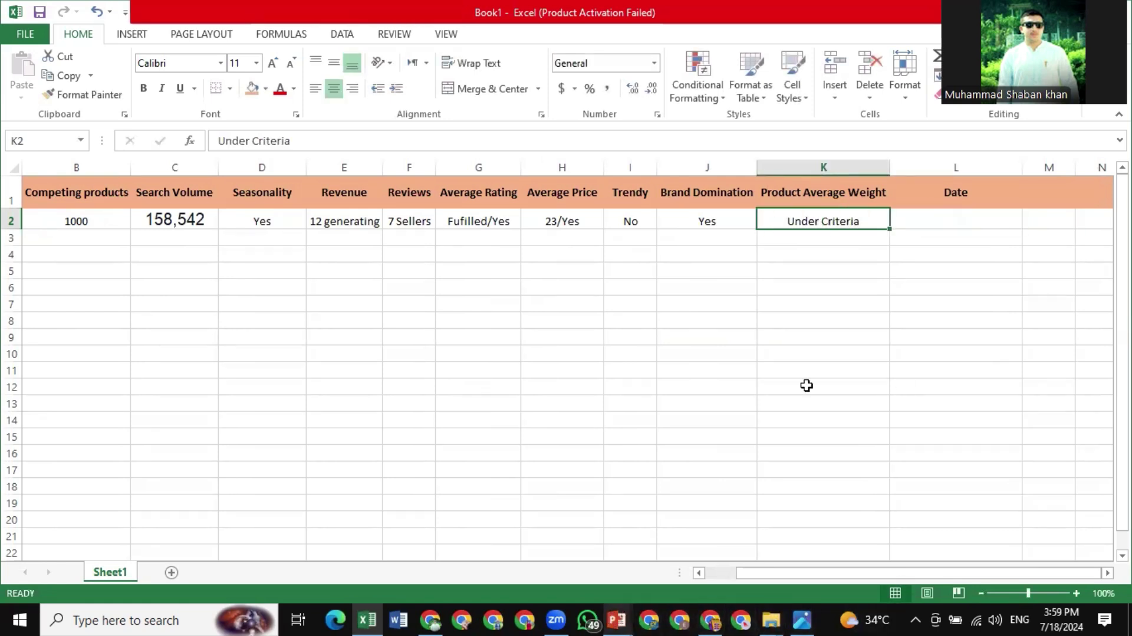
pyautogui.doubleClick(867, 221)
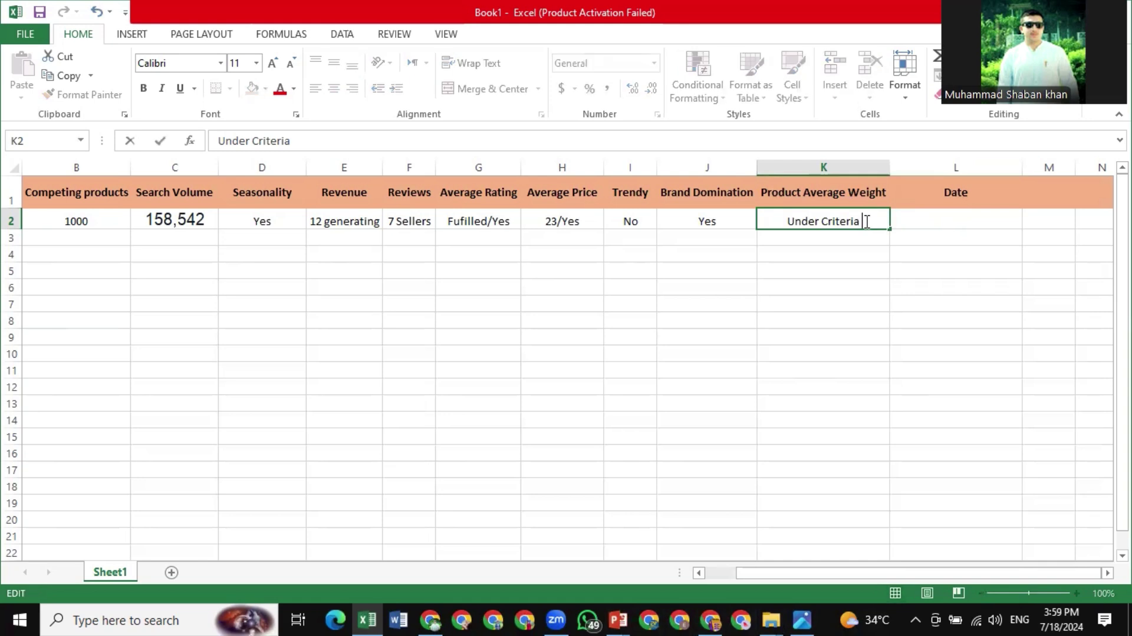
pyautogui.write('0.')
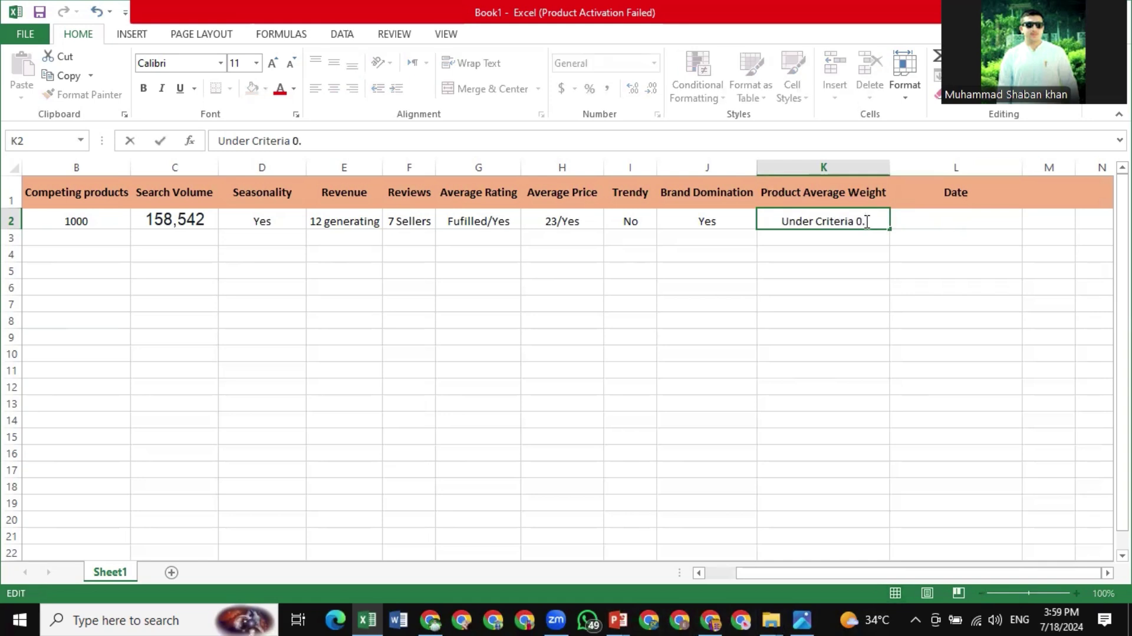
pyautogui.write('30 Lb')
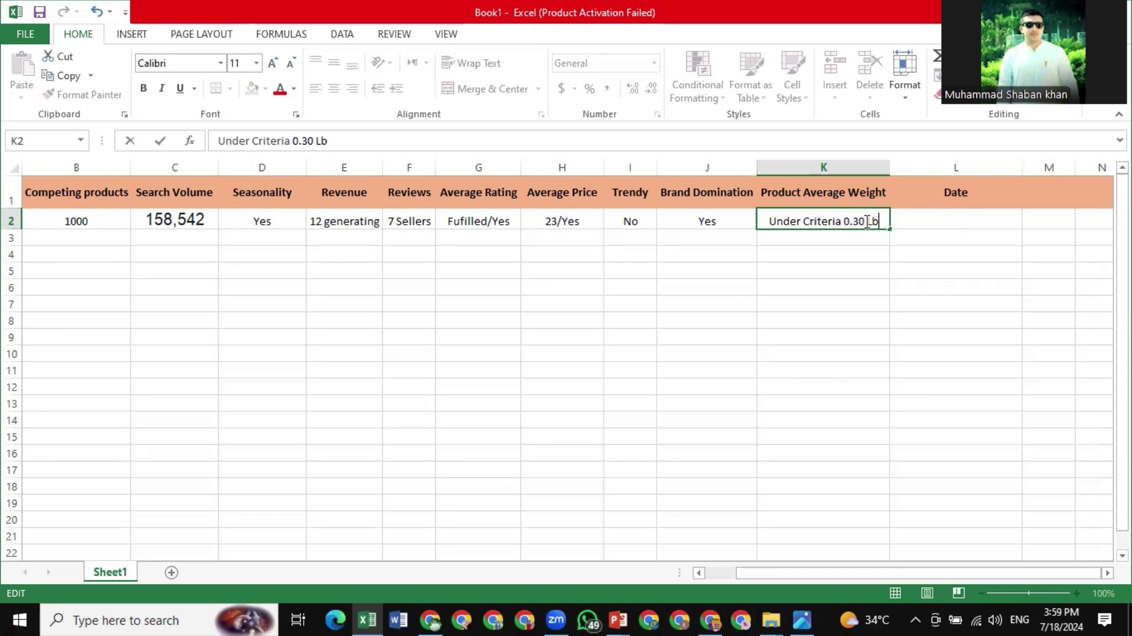
pyautogui.click(913, 222)
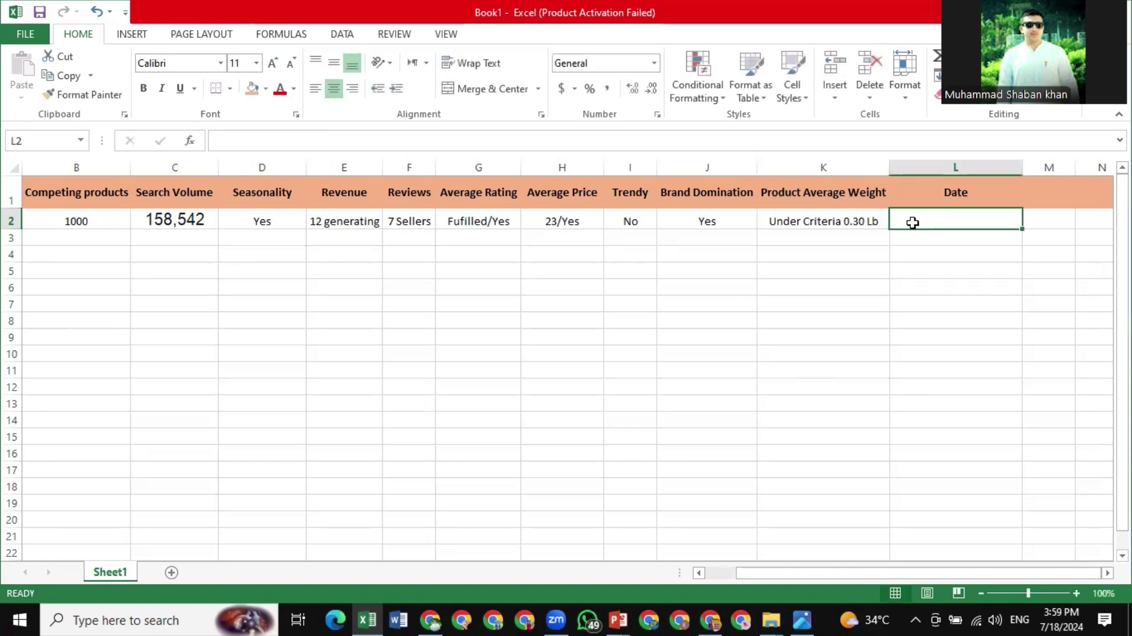
# Check the system date and enter "18/7/204" under Date in the sharpie markers row
pyautogui.click(1052, 617)
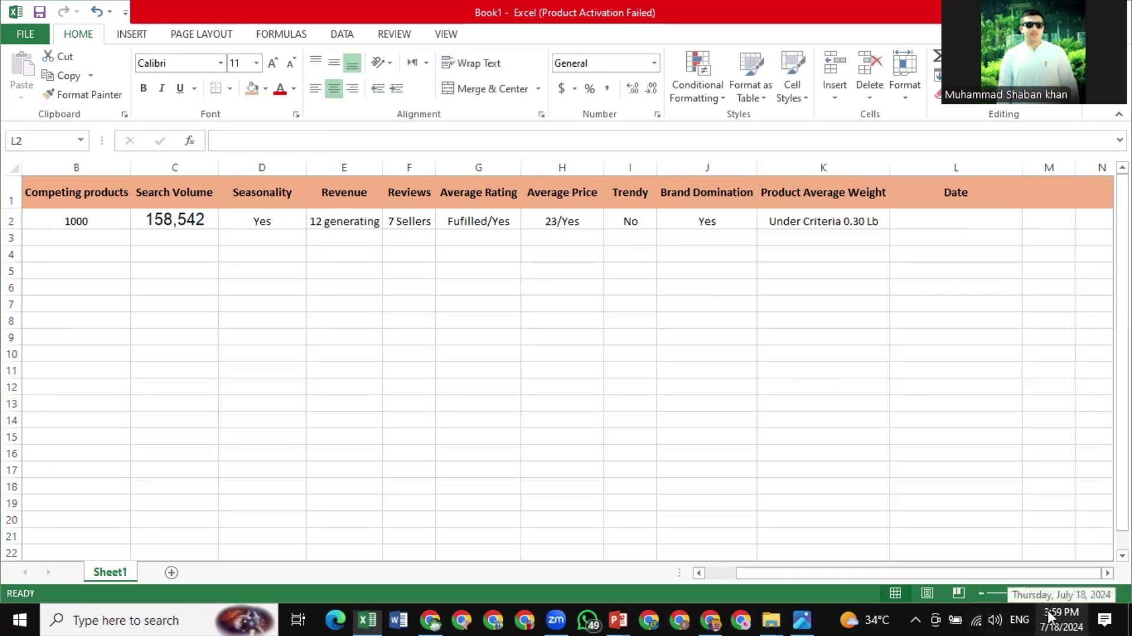
pyautogui.rightClick(1048, 616)
pyautogui.click(688, 363)
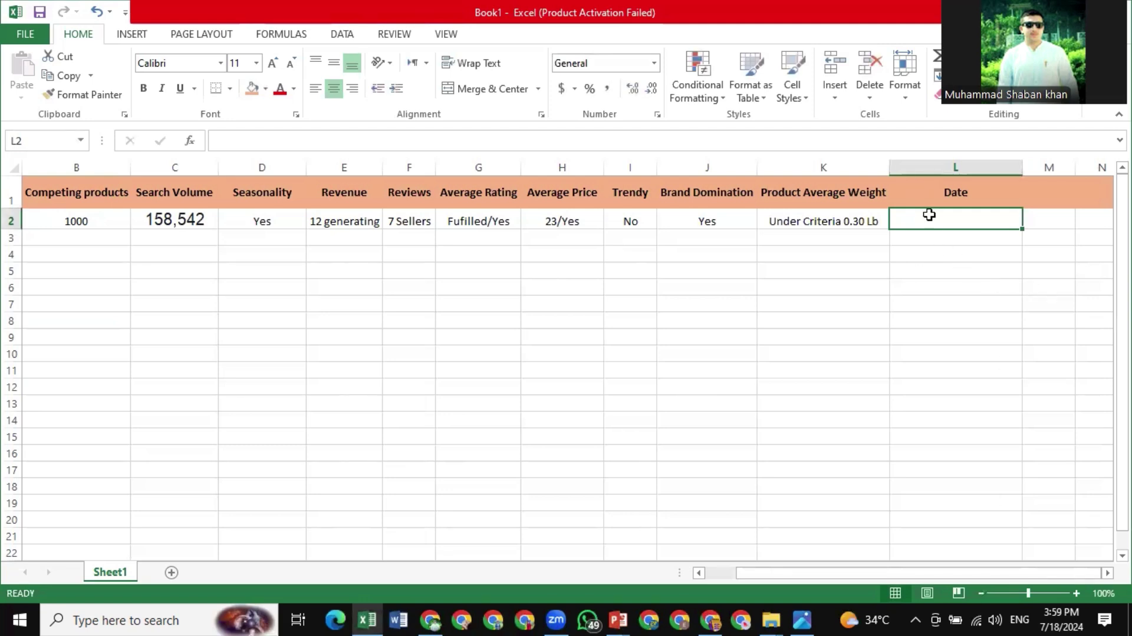
pyautogui.write('18/')
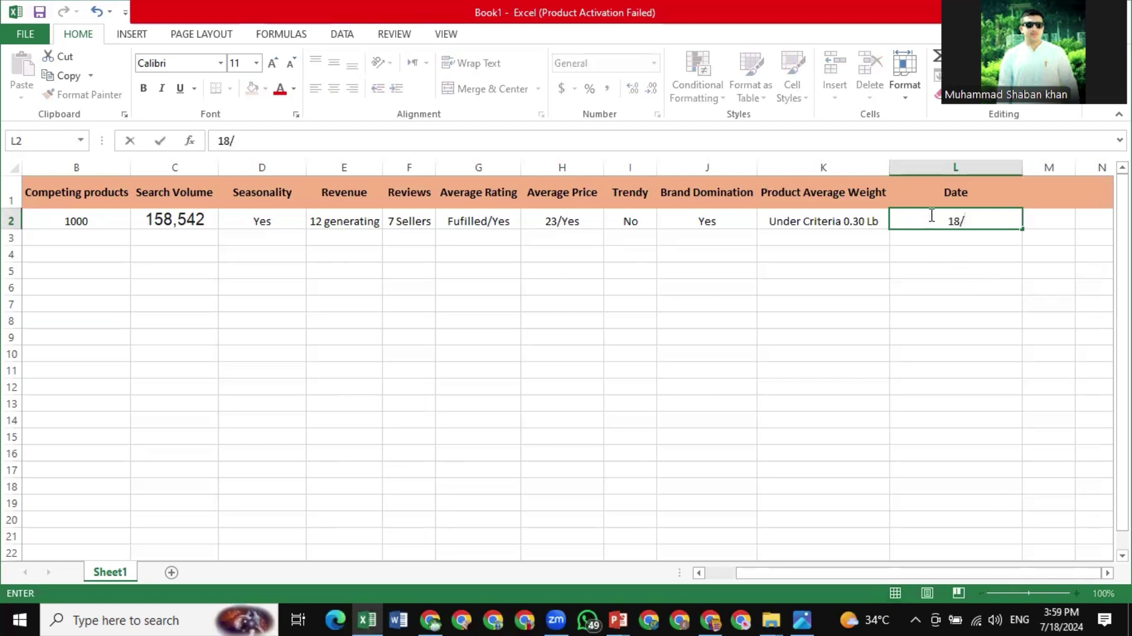
pyautogui.write('7/204')
pyautogui.click(631, 301)
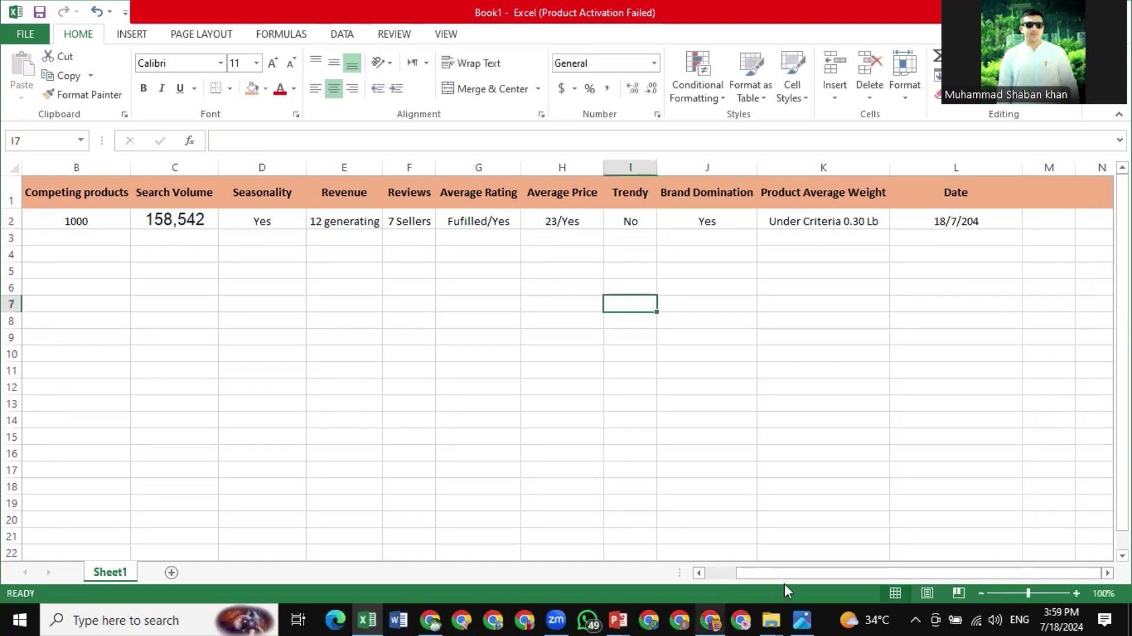
# Switch to the USA.jpg criteria image and review the private label rule on brand and Amazon seller domination
pyautogui.click(721, 610)
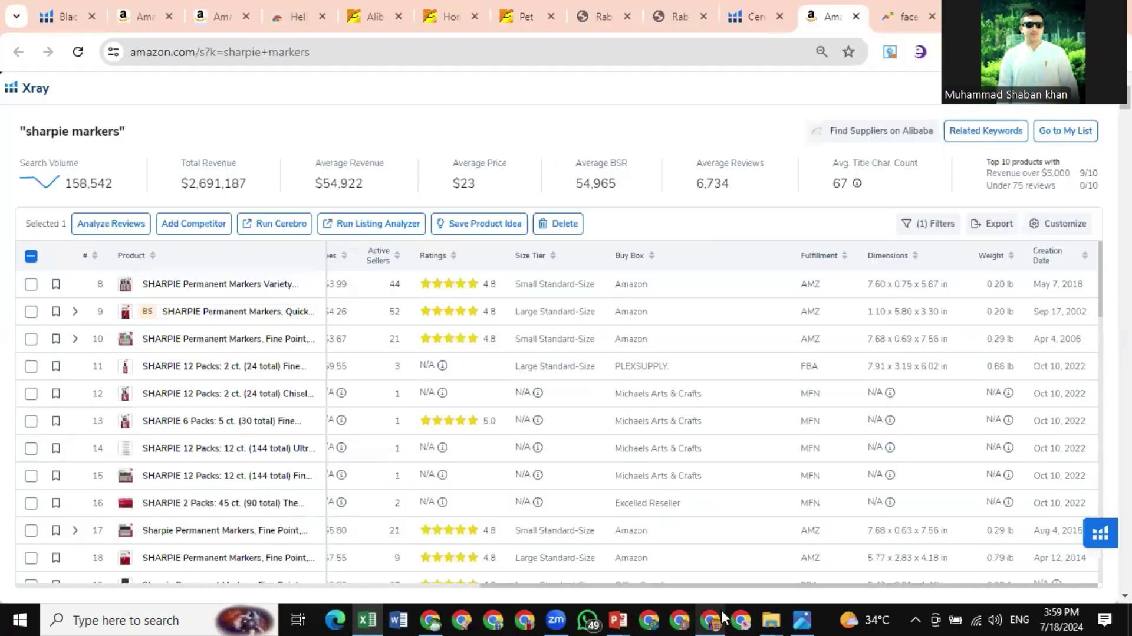
pyautogui.click(798, 618)
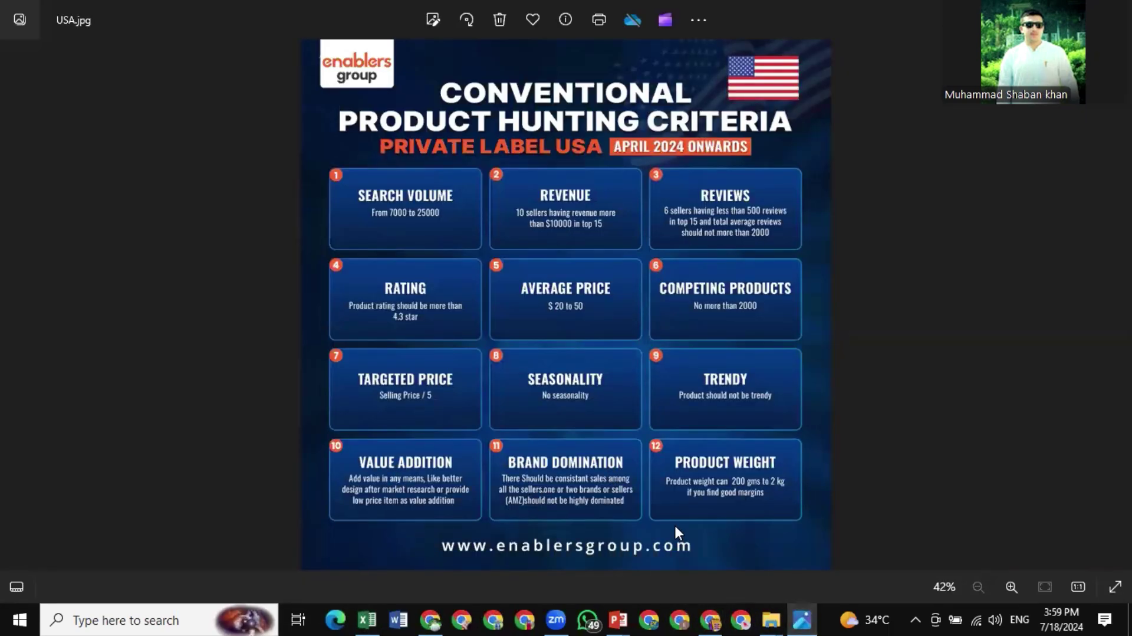
pyautogui.click(740, 617)
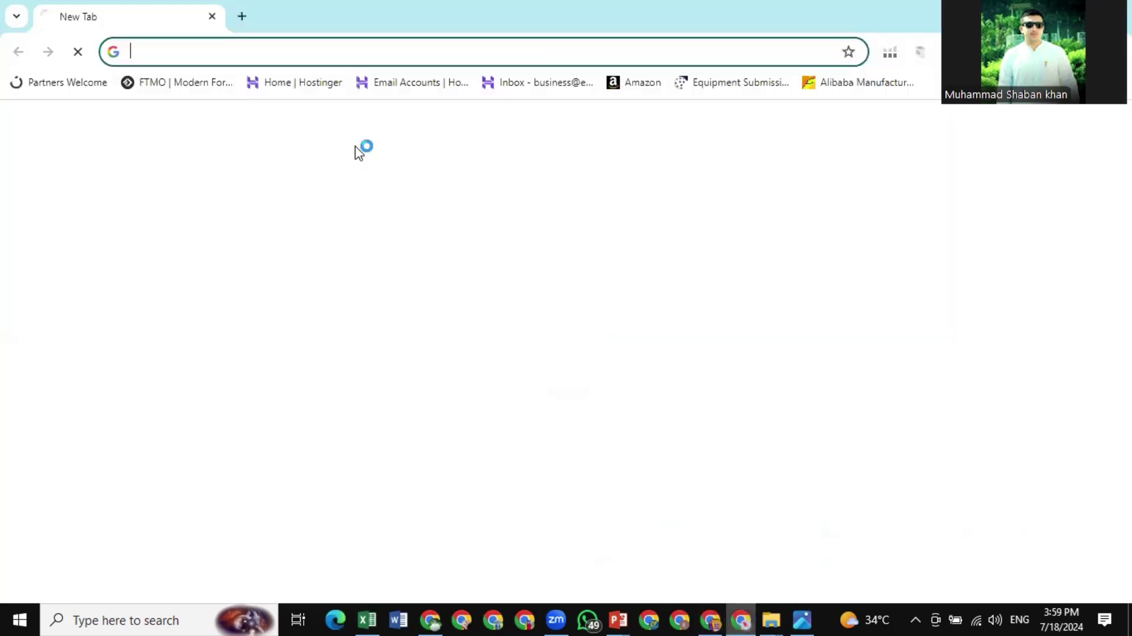
pyautogui.click(213, 17)
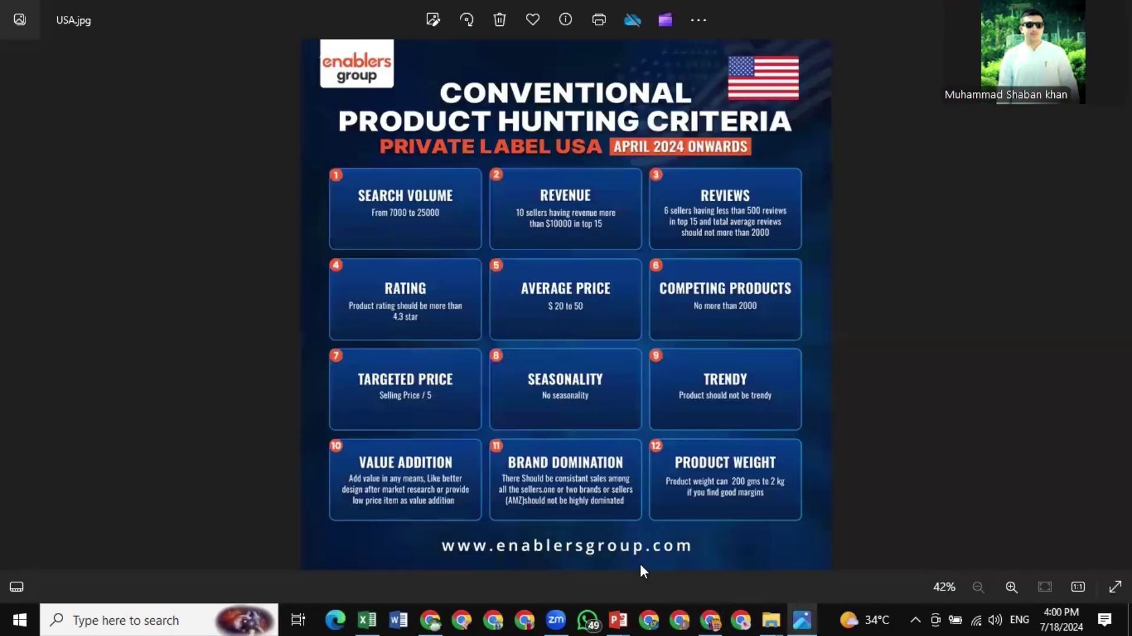
# Return to the Xray list in the browser and examine the Fulfillment types (AMZ, FBA, MFN) of the sharpie markers products
pyautogui.click(711, 617)
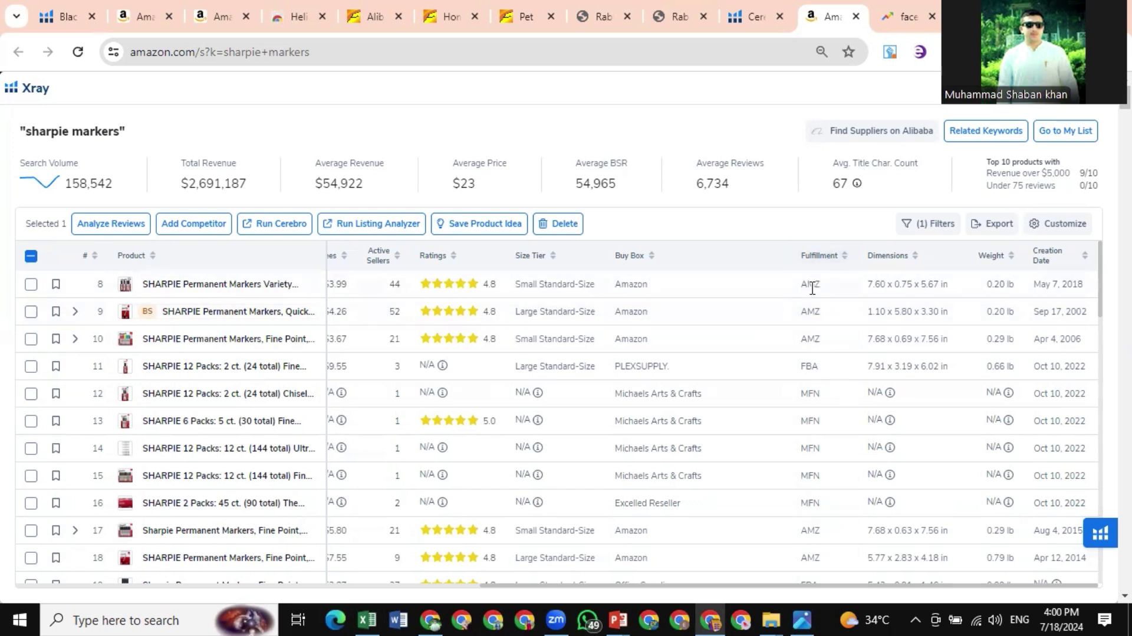
pyautogui.scroll(-5, 809, 475)
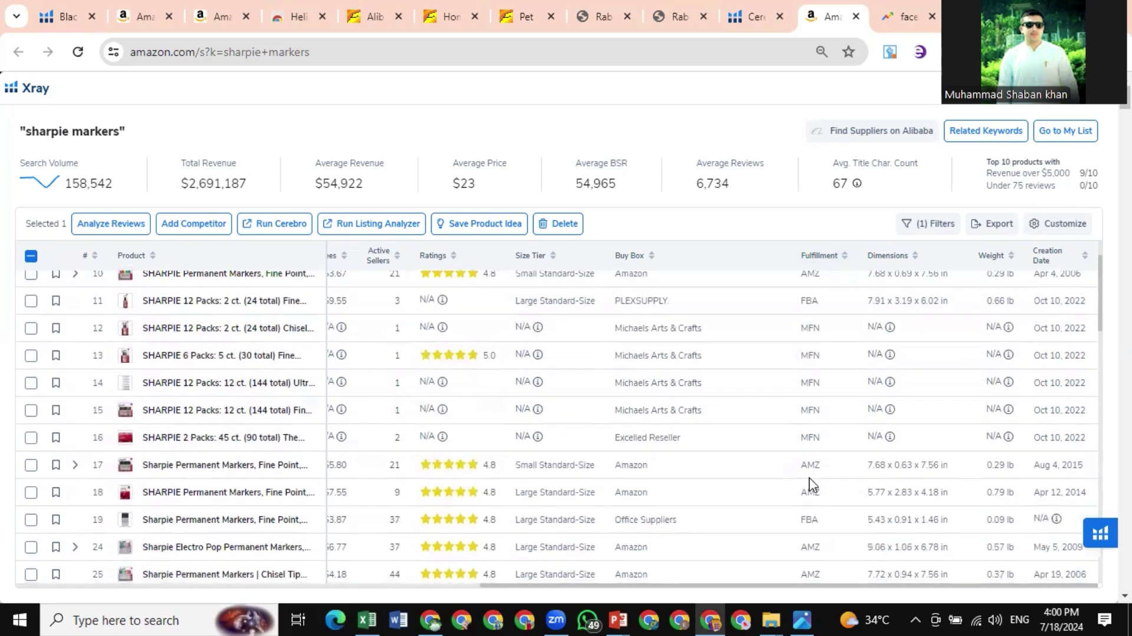
pyautogui.scroll(-3, 812, 483)
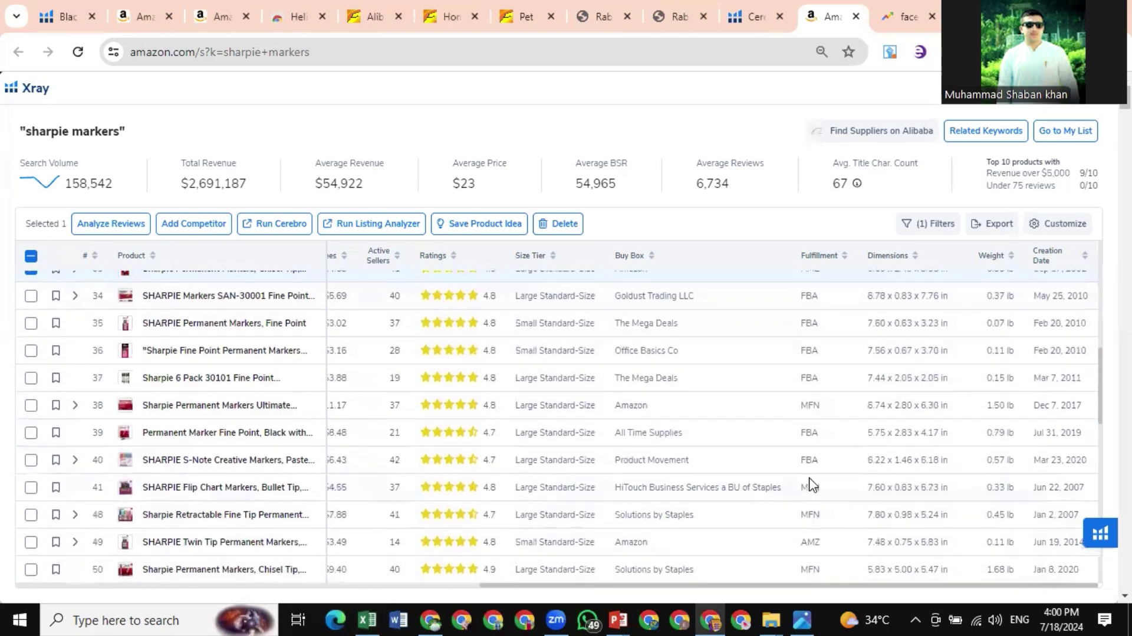
pyautogui.scroll(10, 812, 484)
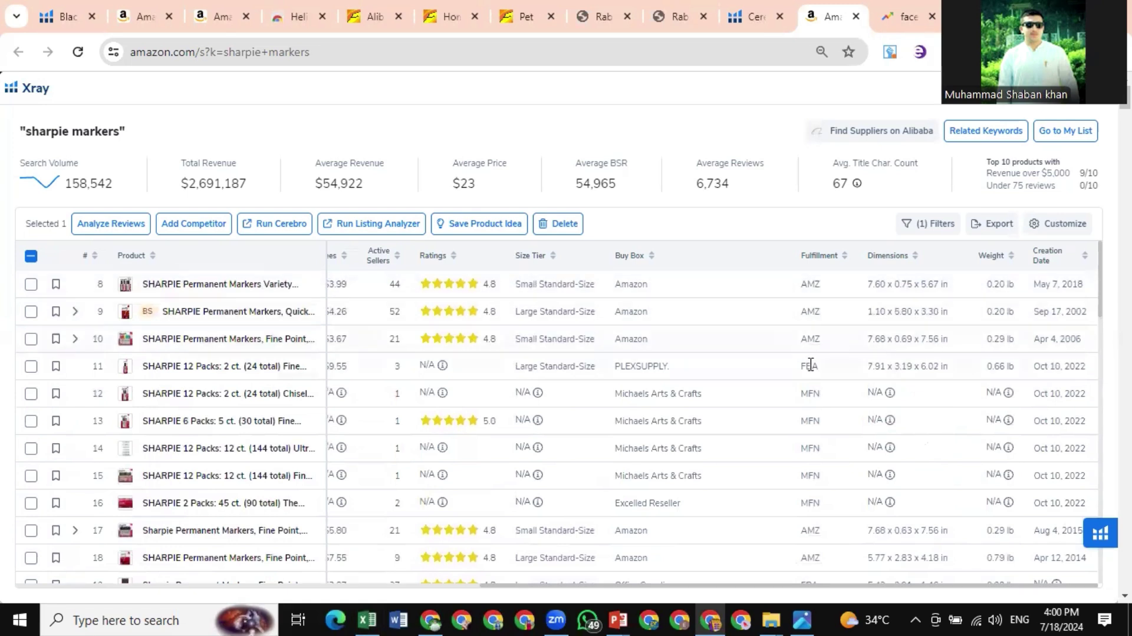
pyautogui.moveTo(800, 365); pyautogui.dragTo(819, 370)
pyautogui.scroll(-1, 818, 370)
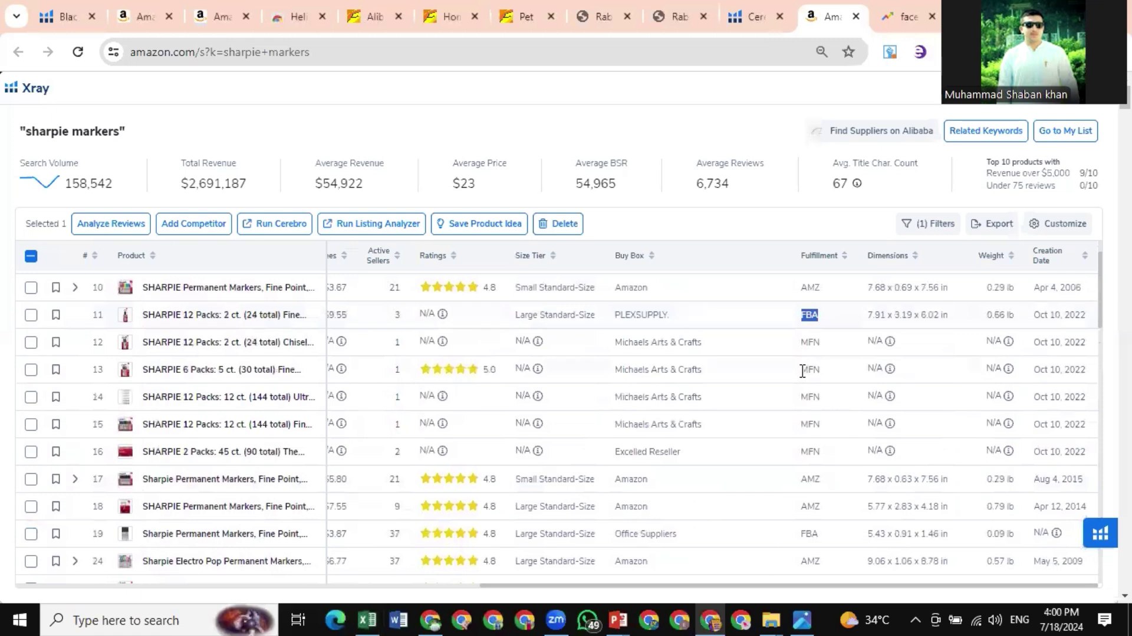
pyautogui.click(803, 375)
pyautogui.moveTo(802, 375); pyautogui.dragTo(824, 375)
pyautogui.scroll(2, 807, 377)
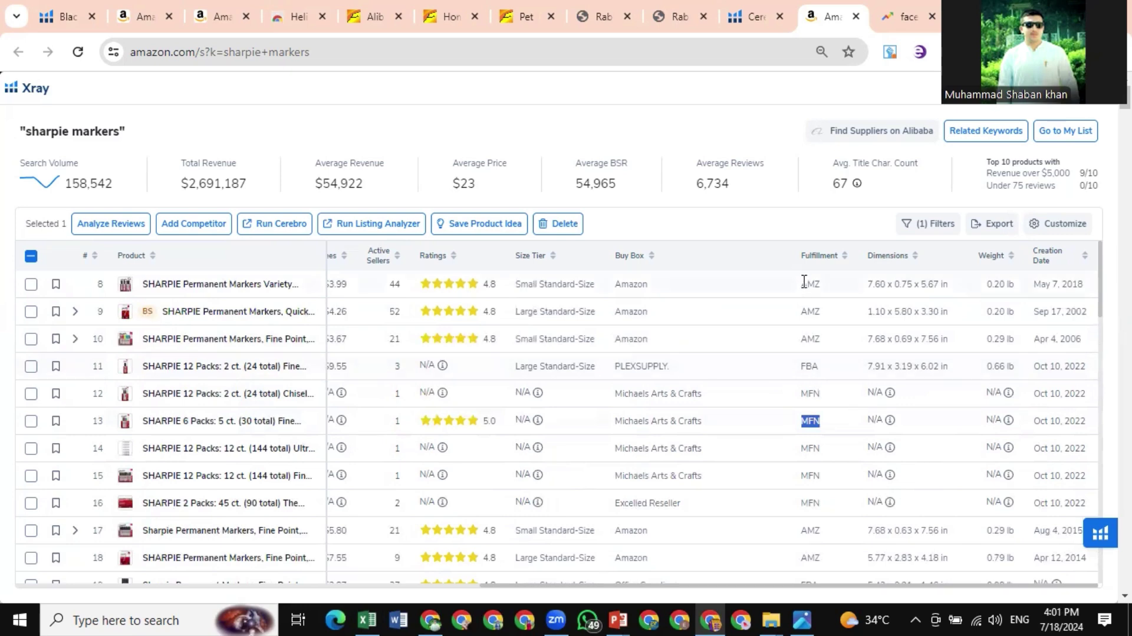
pyautogui.scroll(-1, 824, 463)
pyautogui.scroll(-2, 824, 463)
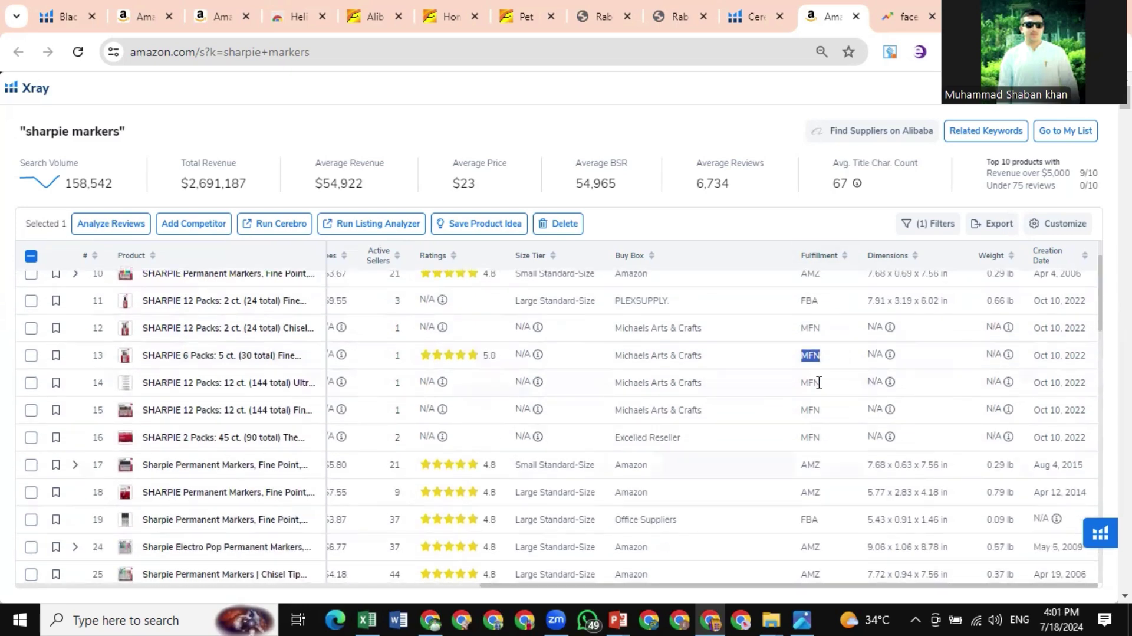
pyautogui.scroll(2, 828, 513)
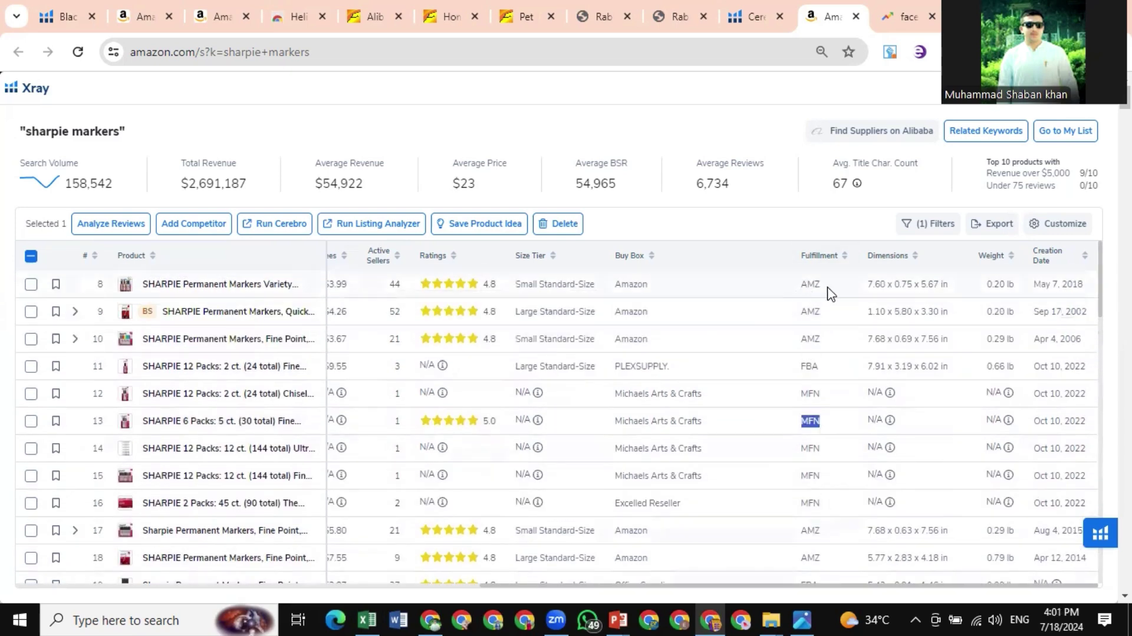
pyautogui.scroll(-3, 820, 460)
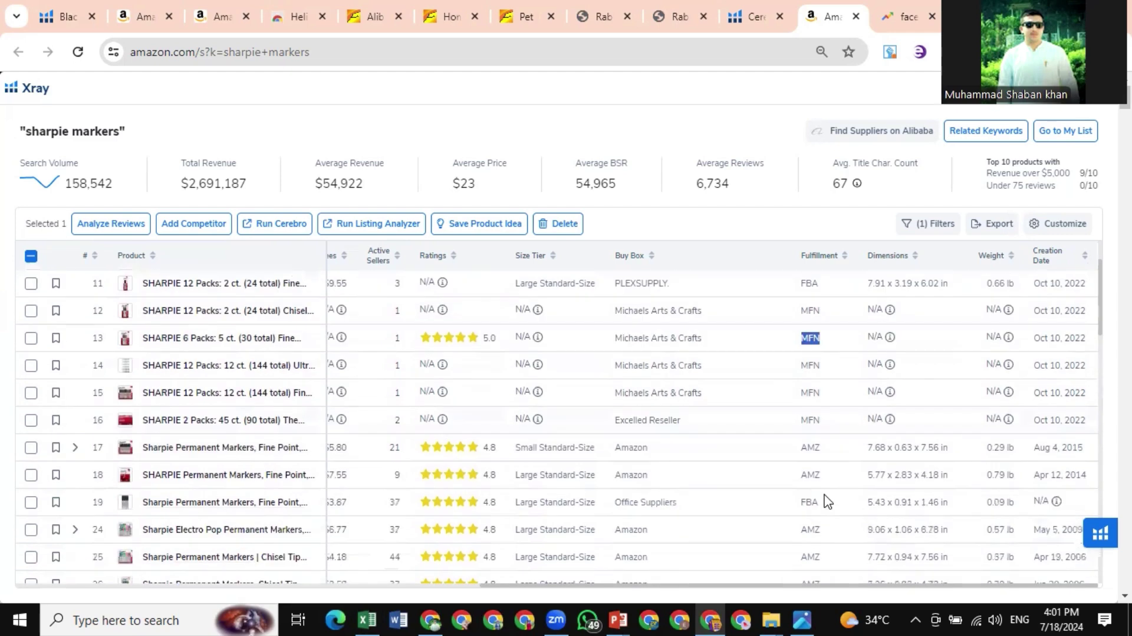
pyautogui.scroll(3, 809, 450)
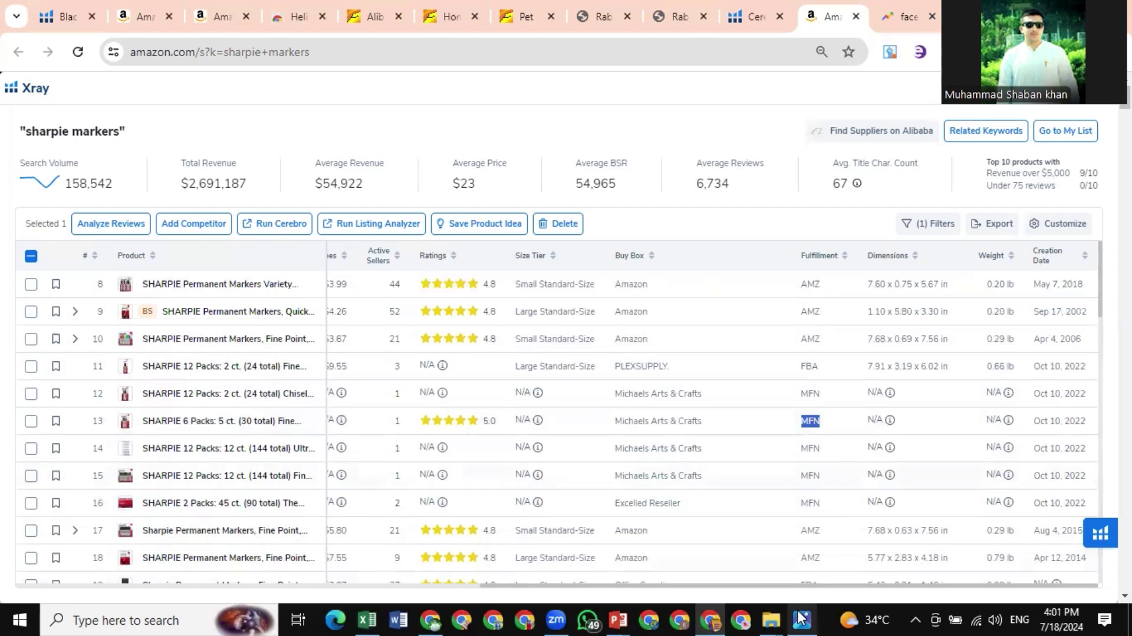
# In Excel, insert a column before Brand Domination, title it "Amazon Domination" and fit its width to the heading
pyautogui.click(367, 619)
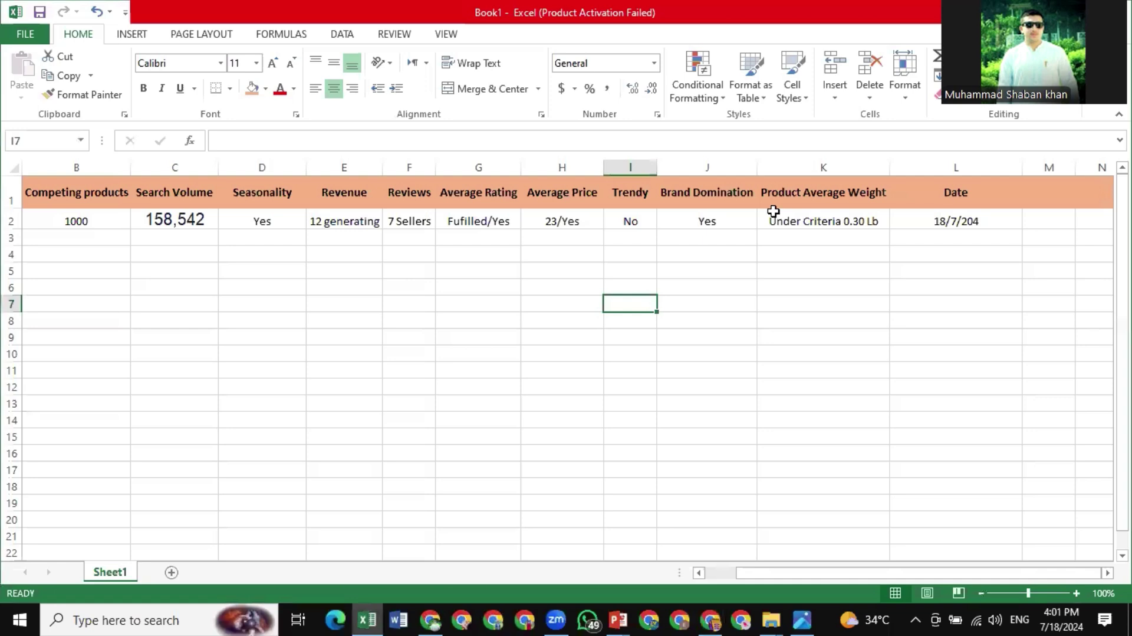
pyautogui.click(713, 191)
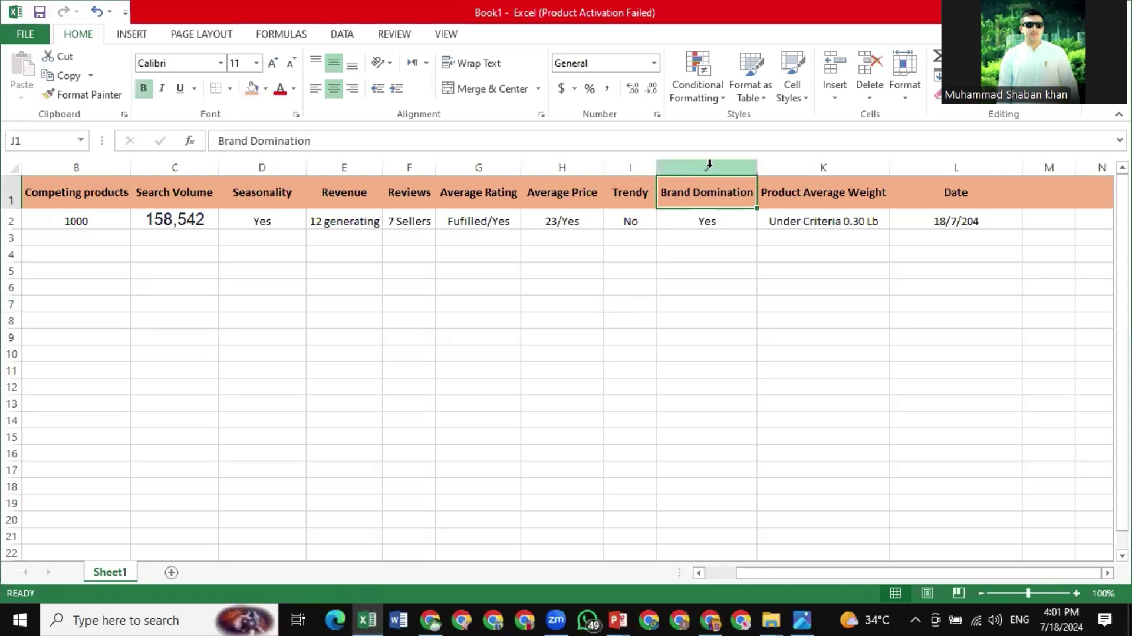
pyautogui.rightClick(734, 170)
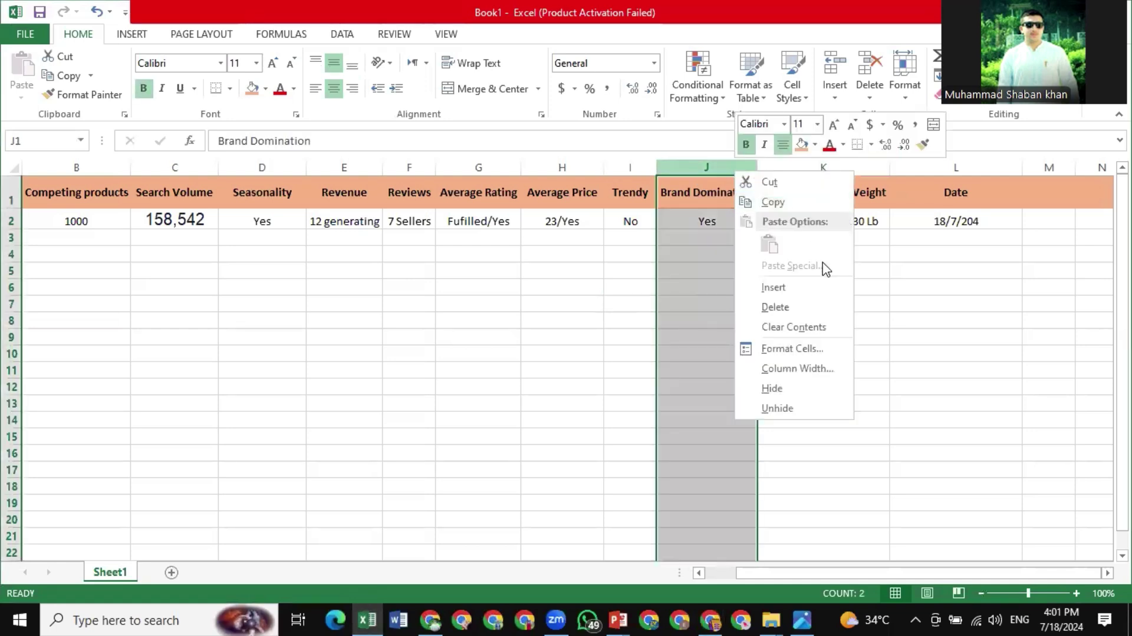
pyautogui.click(789, 287)
pyautogui.click(679, 193)
pyautogui.write('Amazon')
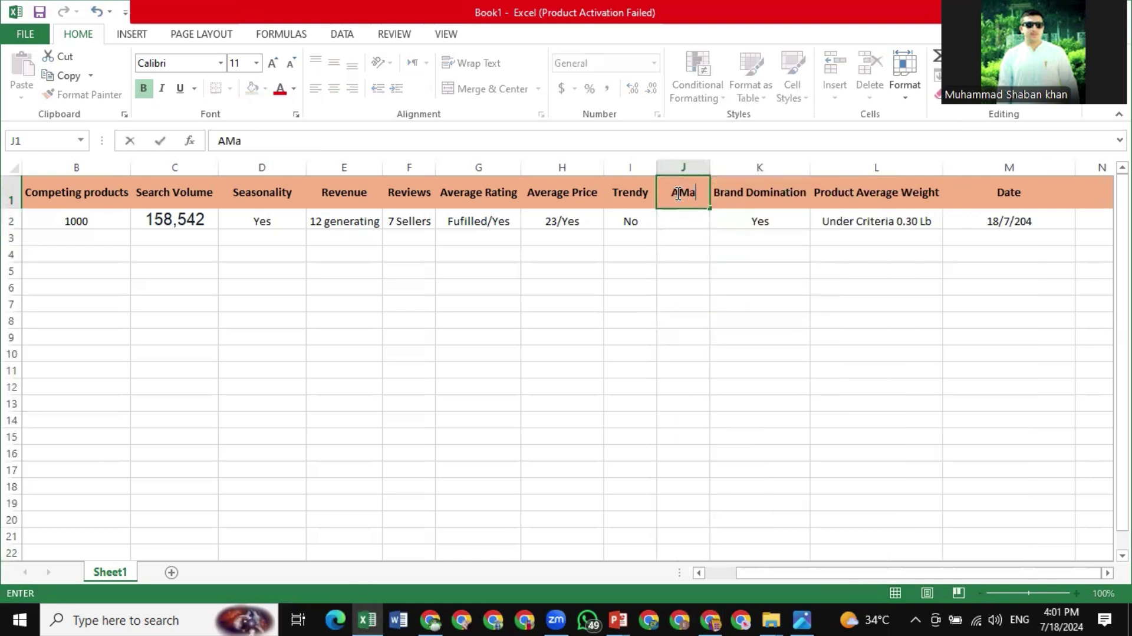
pyautogui.write(' Domina')
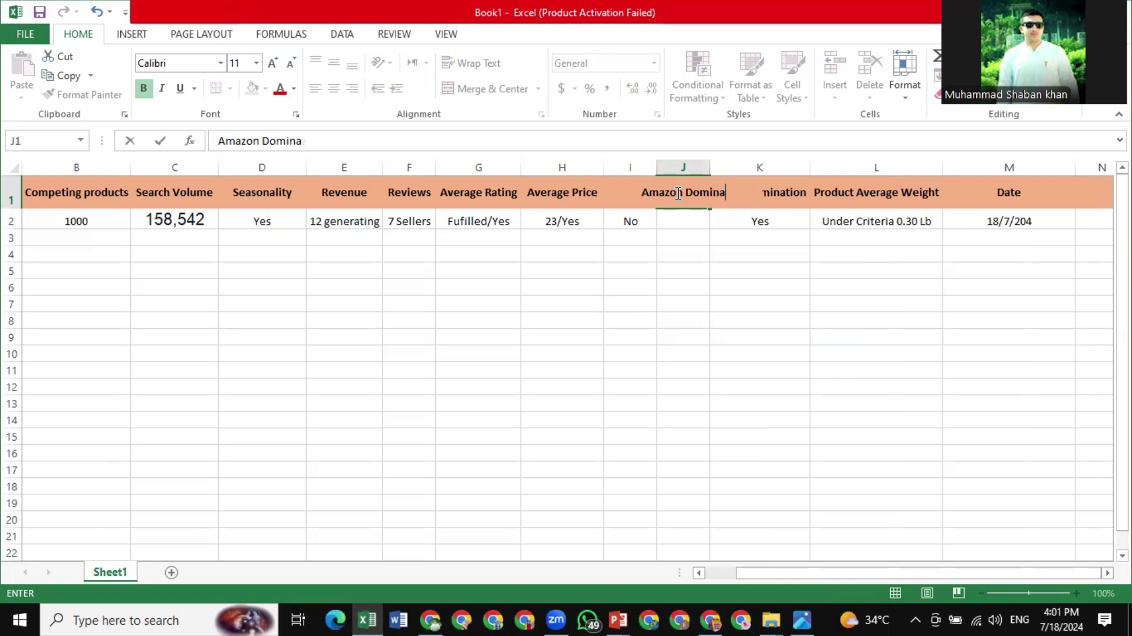
pyautogui.write('tion')
pyautogui.doubleClick(709, 167)
# Enter "Yes" under Amazon Domination in the sharpie markers row
pyautogui.click(696, 220)
pyautogui.write('Y')
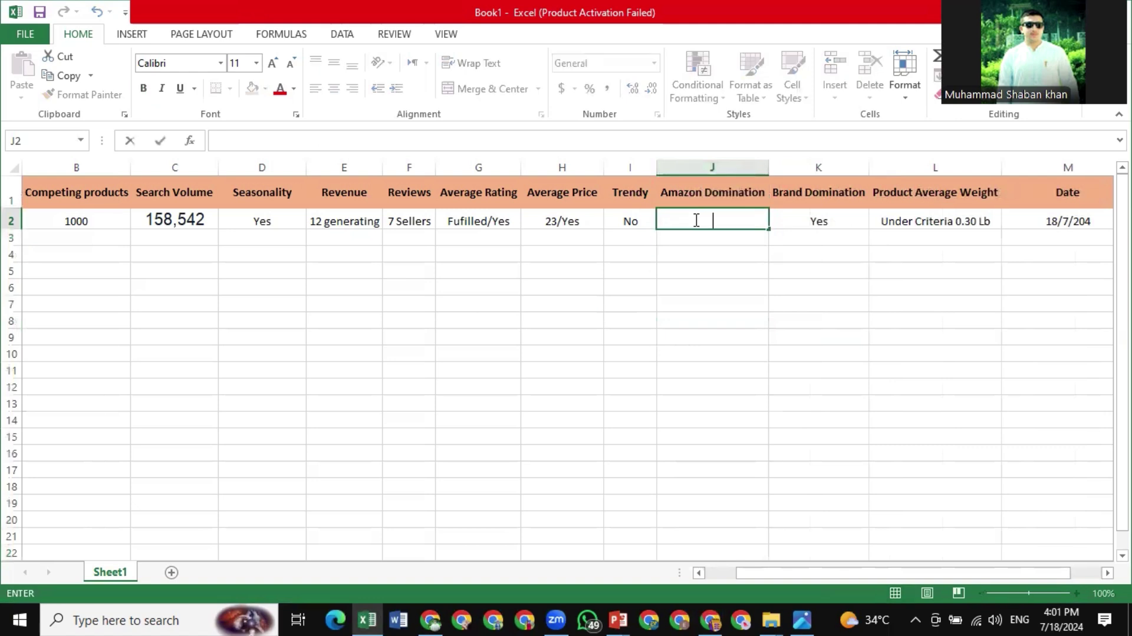
pyautogui.write('es')
pyautogui.click(172, 226)
# Review the recorded criteria across the sharpie markers row, from Main Keyword through Date
pyautogui.press('Left')
pyautogui.press('Left')
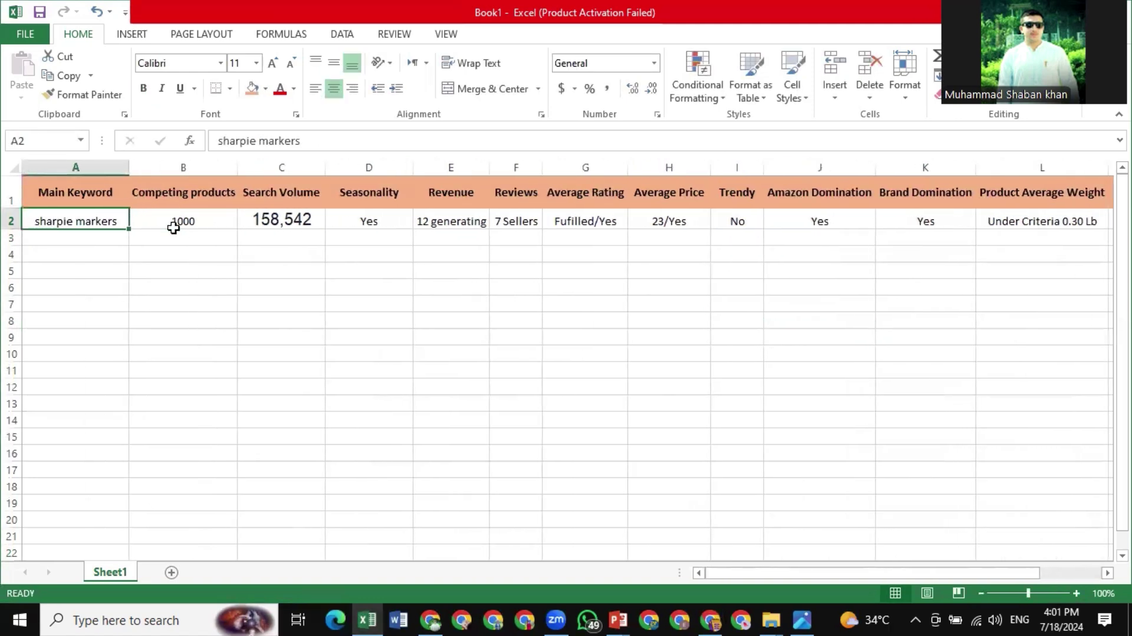
pyautogui.press('Right')
pyautogui.press('Right')
pyautogui.press('Right')
pyautogui.press('Right')
pyautogui.press('Right')
pyautogui.press('Right')
pyautogui.press('Right')
pyautogui.press('Right')
pyautogui.press('Right')
pyautogui.press('Right')
pyautogui.press('Right')
pyautogui.press('Right')
pyautogui.press('Right')
pyautogui.press('Right')
pyautogui.press('Left')
pyautogui.press('Left')
pyautogui.press('Left')
pyautogui.press('Left')
pyautogui.press('Left')
pyautogui.press('Left')
pyautogui.press('Left')
pyautogui.press('Left')
pyautogui.press('Left')
pyautogui.press('Left')
pyautogui.press('Left')
pyautogui.press('Left')
pyautogui.press('Left')
pyautogui.press('Left')
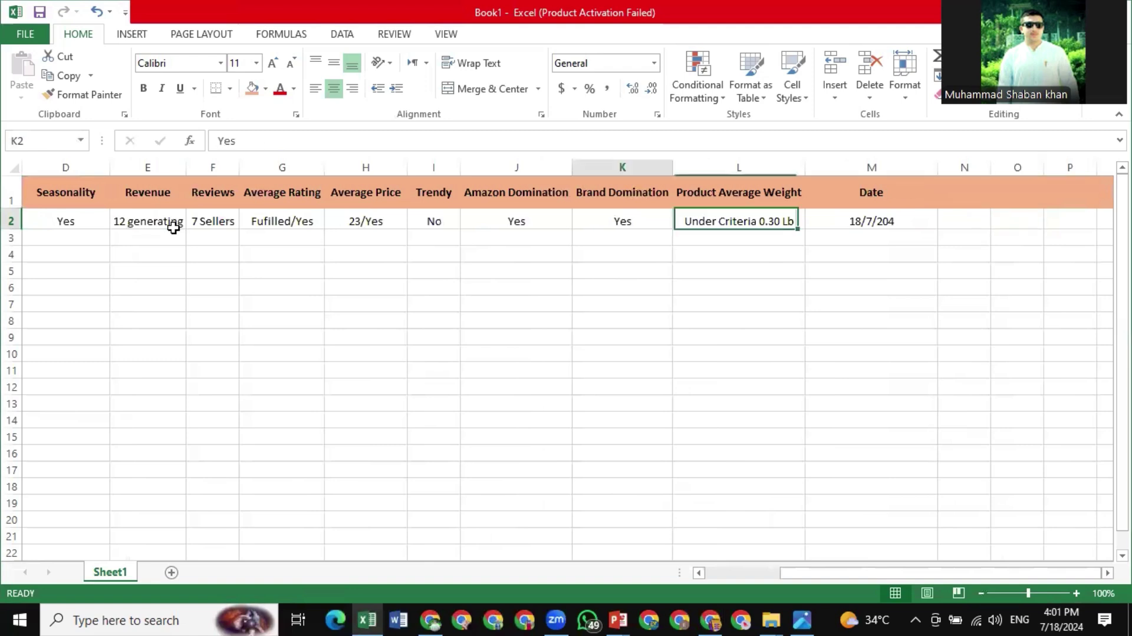
pyautogui.click(175, 227)
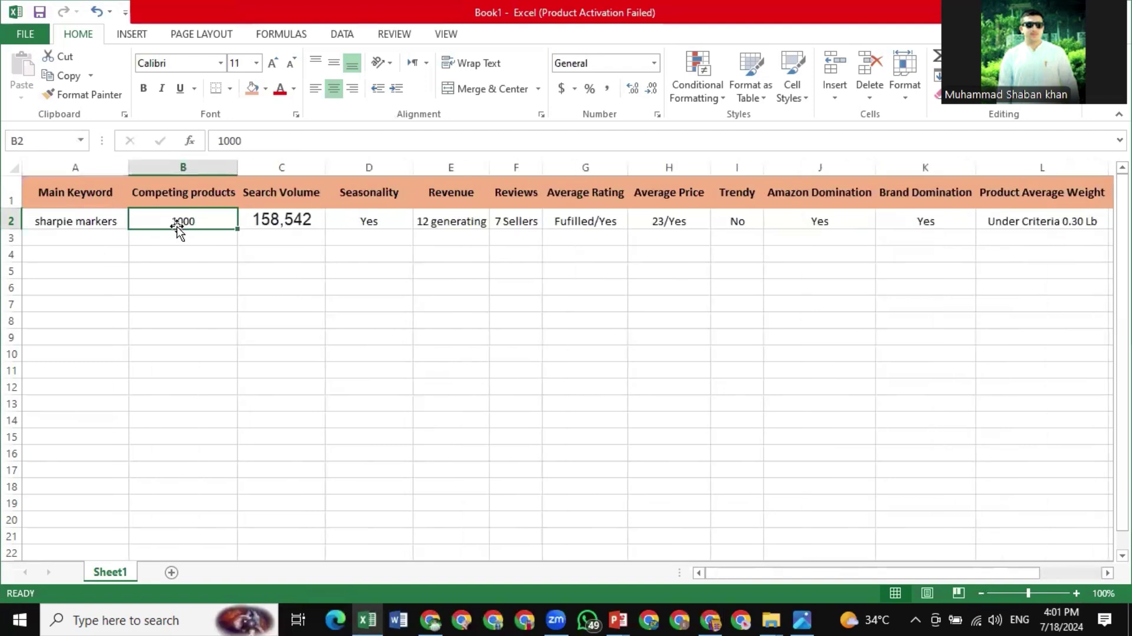
pyautogui.click(370, 221)
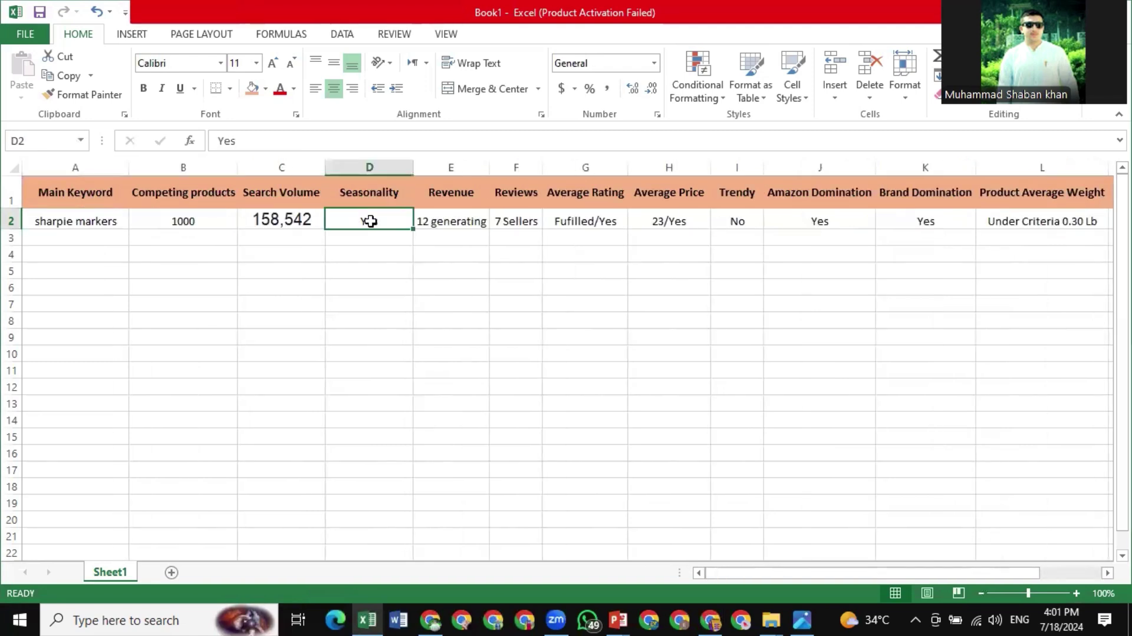
pyautogui.press('Right')
pyautogui.press('Right')
pyautogui.press('Right')
pyautogui.press('Right')
pyautogui.press('Right')
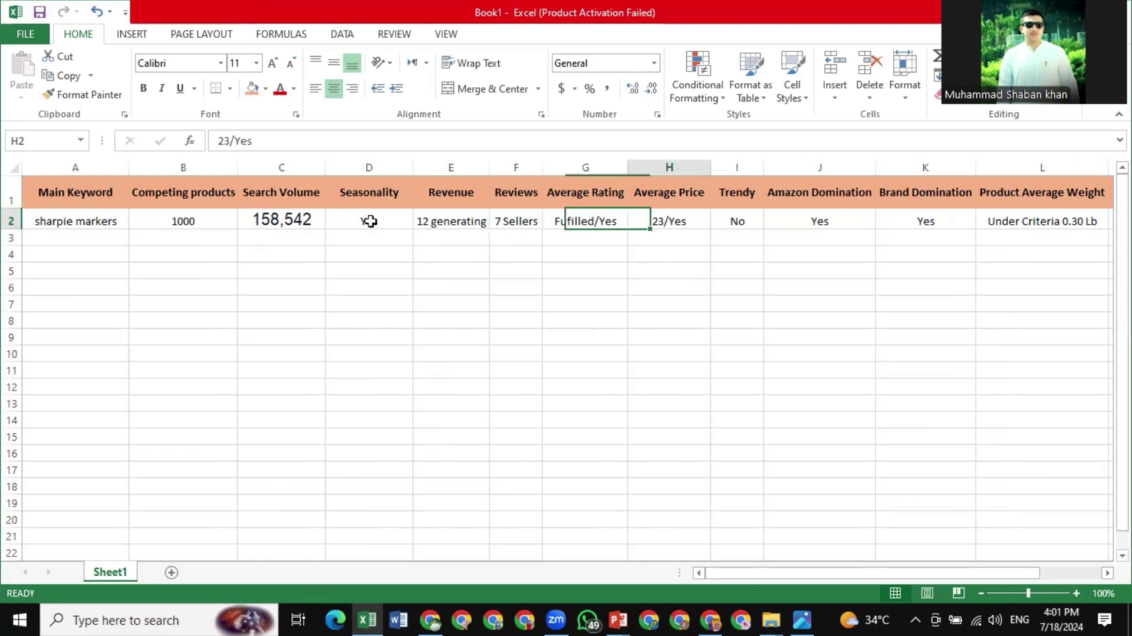
pyautogui.press('Right')
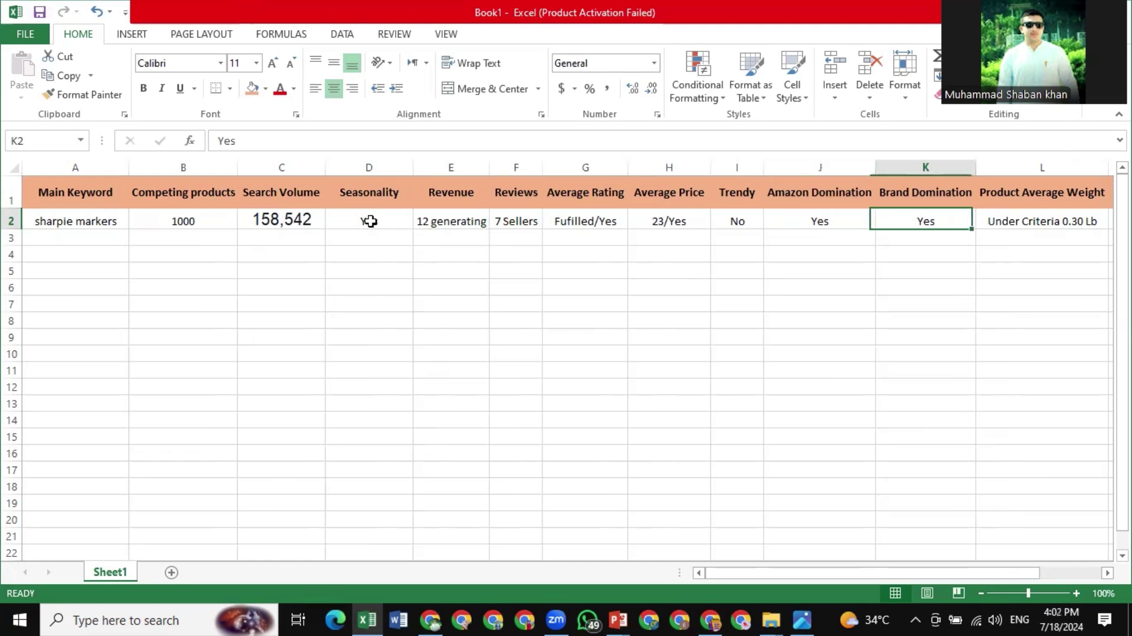
pyautogui.press('Right')
pyautogui.press('Left')
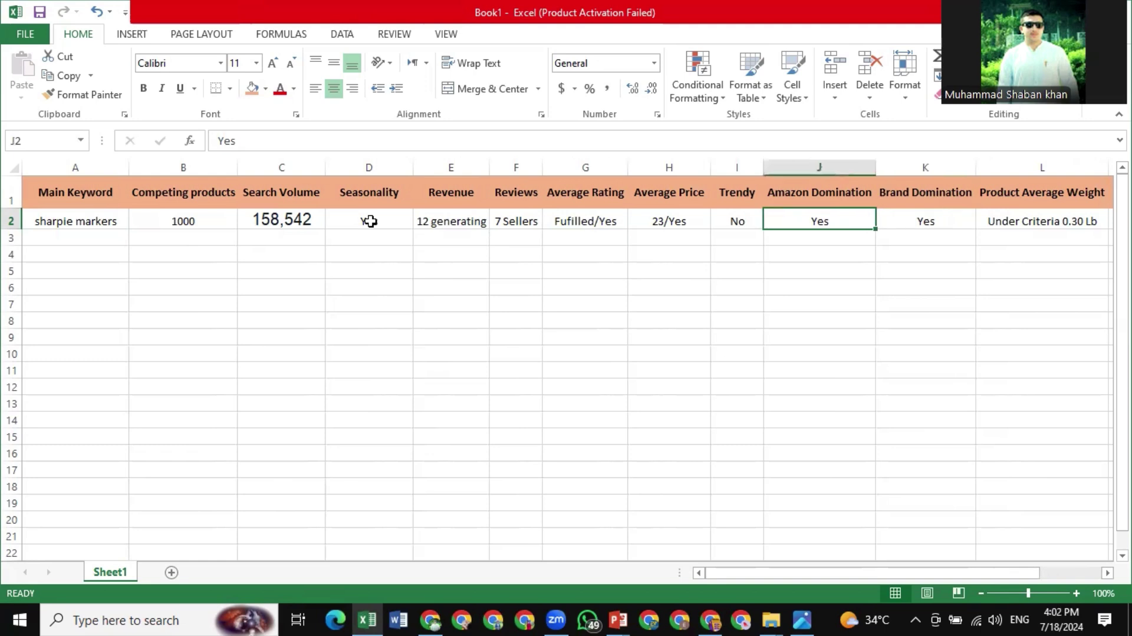
pyautogui.press('Left')
pyautogui.press('Left')
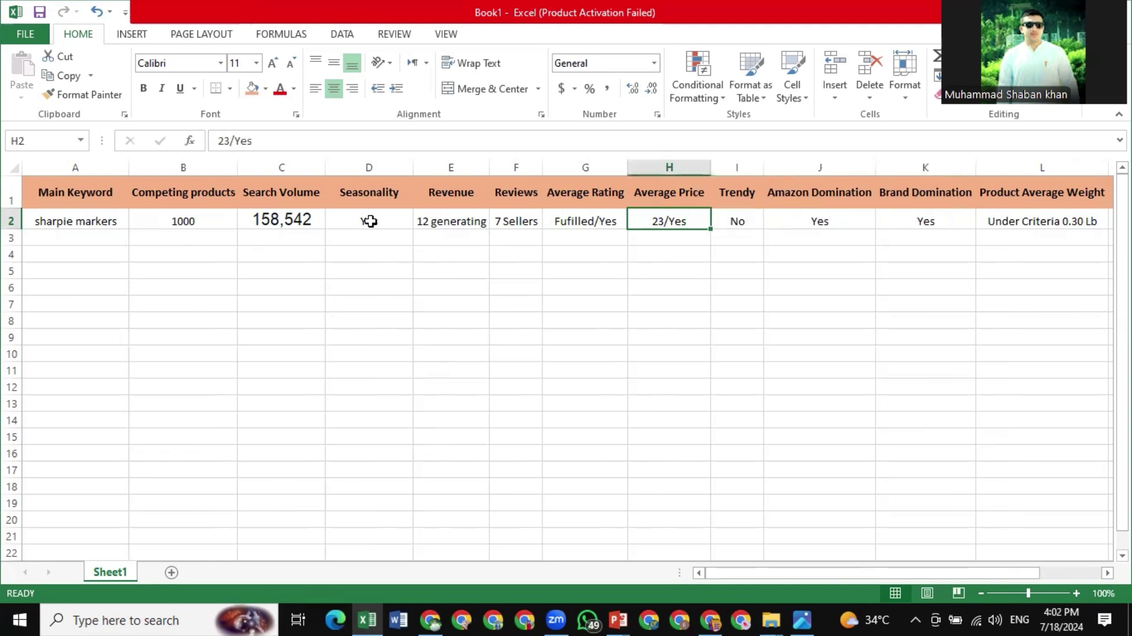
pyautogui.press('Left')
pyautogui.press('Left')
pyautogui.press('Left')
pyautogui.press('Left')
pyautogui.press('Left')
pyautogui.press('Left')
pyautogui.press('Left')
pyautogui.press('Right')
pyautogui.press('Right')
pyautogui.press('Right')
pyautogui.press('Right')
pyautogui.press('Right')
pyautogui.press('Right')
pyautogui.press('Right')
pyautogui.press('Right')
pyautogui.press('Right')
pyautogui.press('Right')
pyautogui.press('Right')
pyautogui.press('Right')
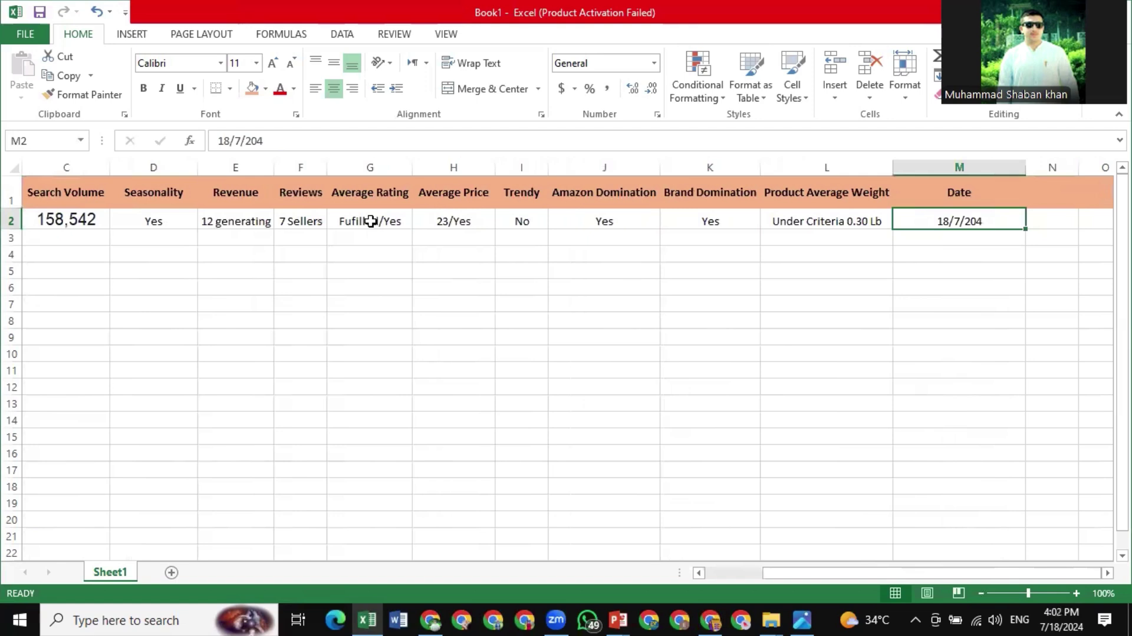
pyautogui.press('Right')
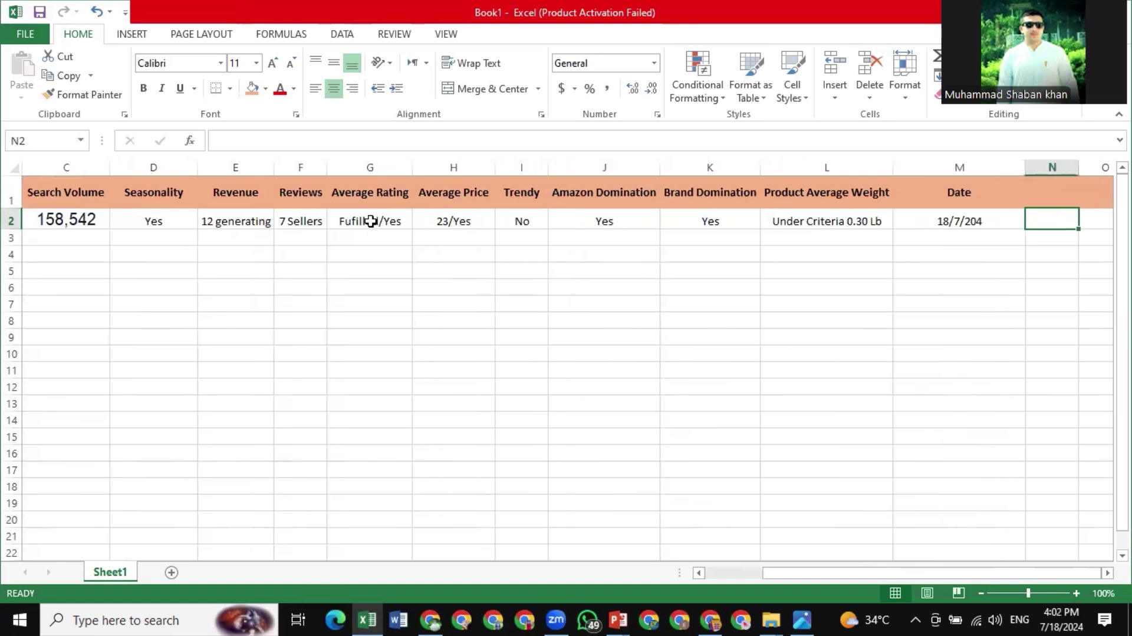
# Add a "Pass/Fail" heading after Date and enter "Fail" beneath it for sharpie markers
pyautogui.click(1045, 201)
pyautogui.write('Pas')
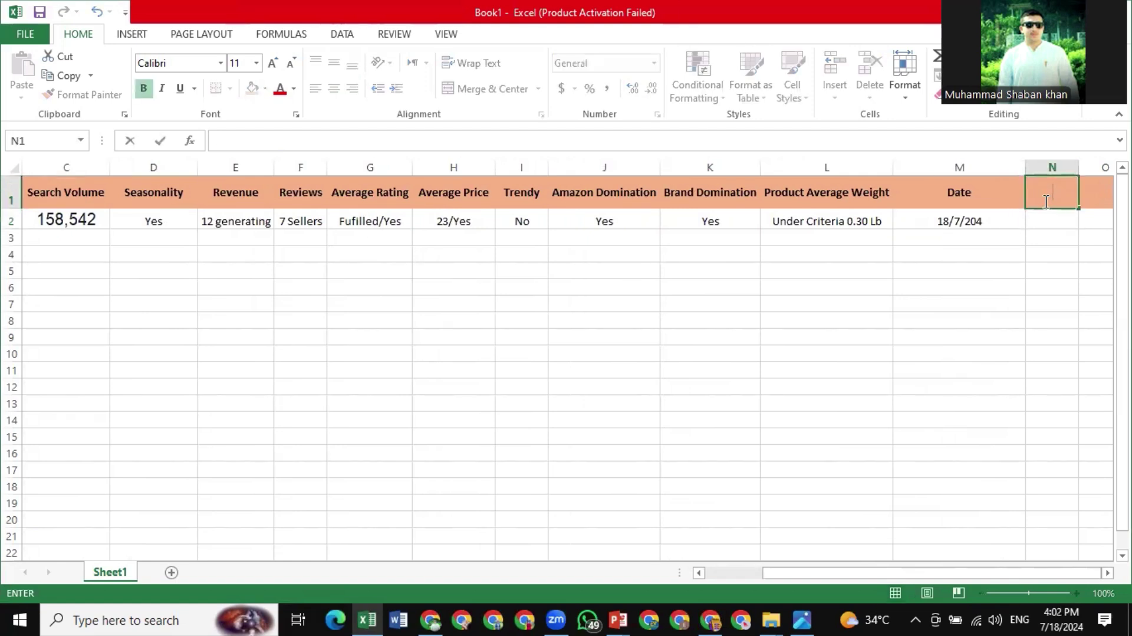
pyautogui.write('s')
pyautogui.press('BackSpace')
pyautogui.write('/Fail')
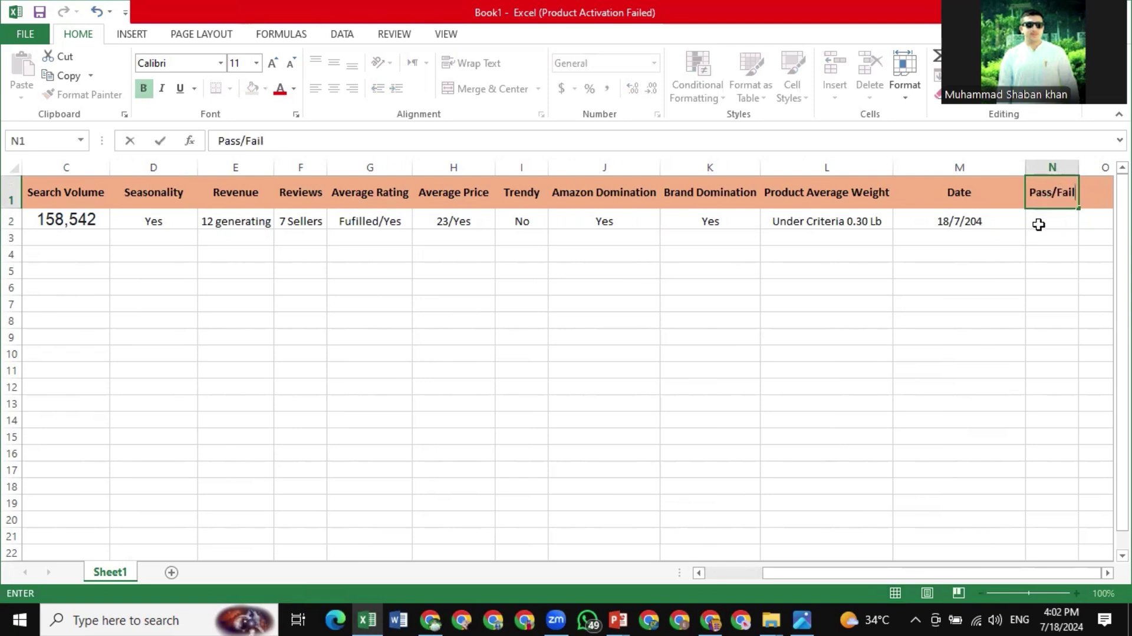
pyautogui.click(1039, 223)
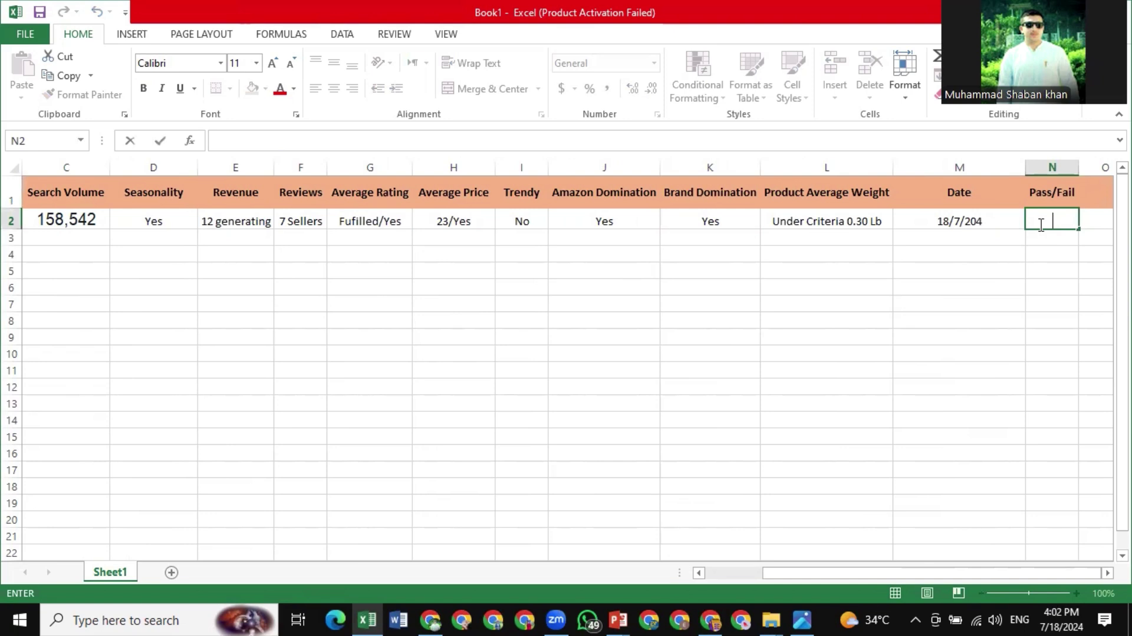
pyautogui.write('Fail')
pyautogui.click(853, 276)
# Go through the completed sharpie markers row once more, from Main Keyword through Pass/Fail
pyautogui.press('Left')
pyautogui.press('Home')
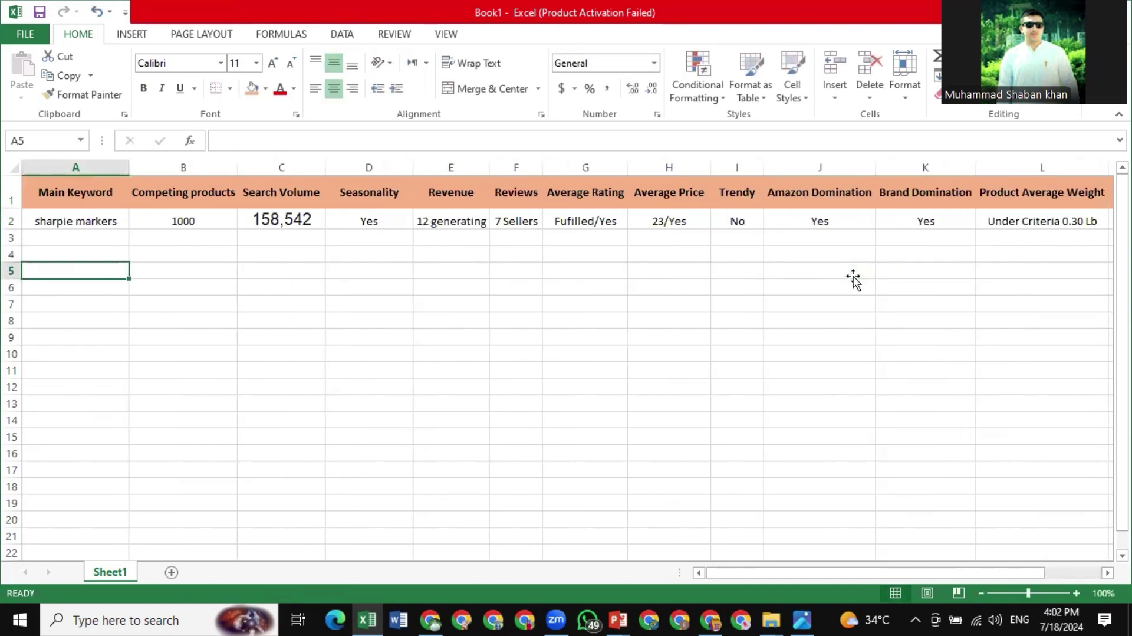
pyautogui.press('Up')
pyautogui.press('Up')
pyautogui.press('Up')
pyautogui.press('Right')
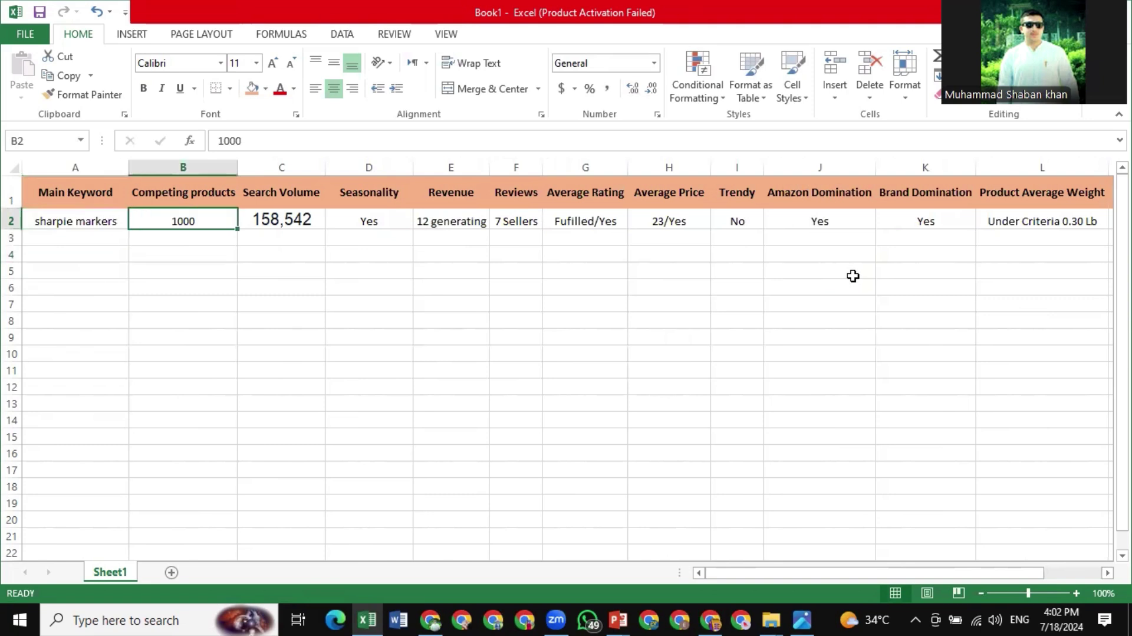
pyautogui.press('Right')
pyautogui.press('Right')
pyautogui.press('Right')
pyautogui.press('Right')
pyautogui.press('Right')
pyautogui.press('Right')
pyautogui.press('Right')
pyautogui.press('Right')
pyautogui.press('Right')
pyautogui.press('Right')
pyautogui.press('Right')
pyautogui.press('Right')
pyautogui.press('Right')
pyautogui.press('Right')
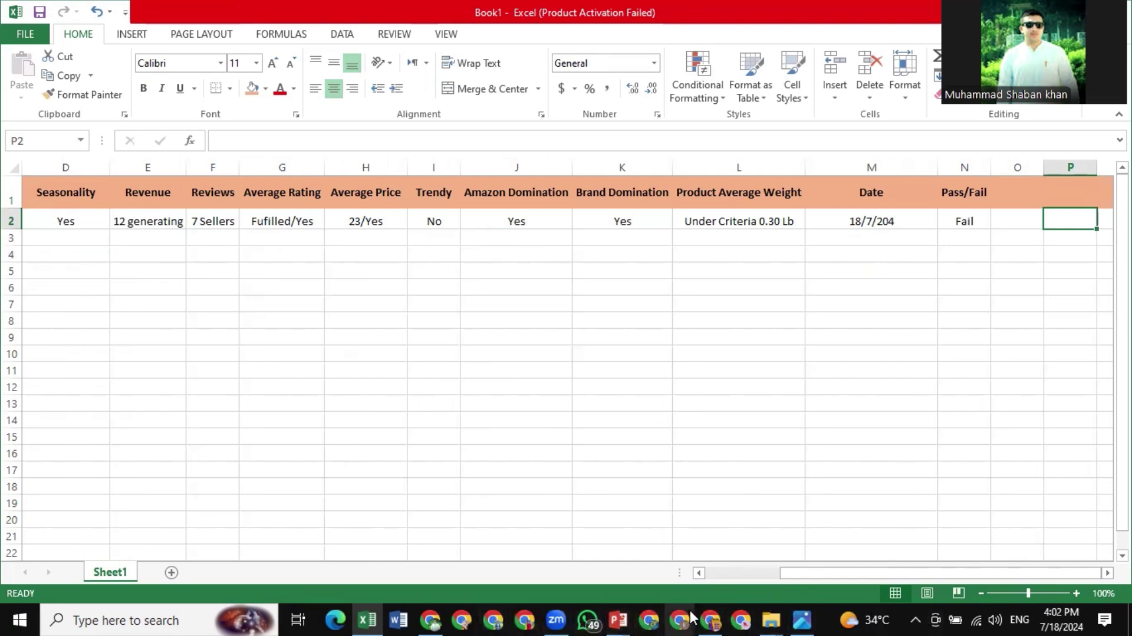
# Close the Xray results in the browser and look through the Amazon search results for sharpie markers
pyautogui.click(712, 619)
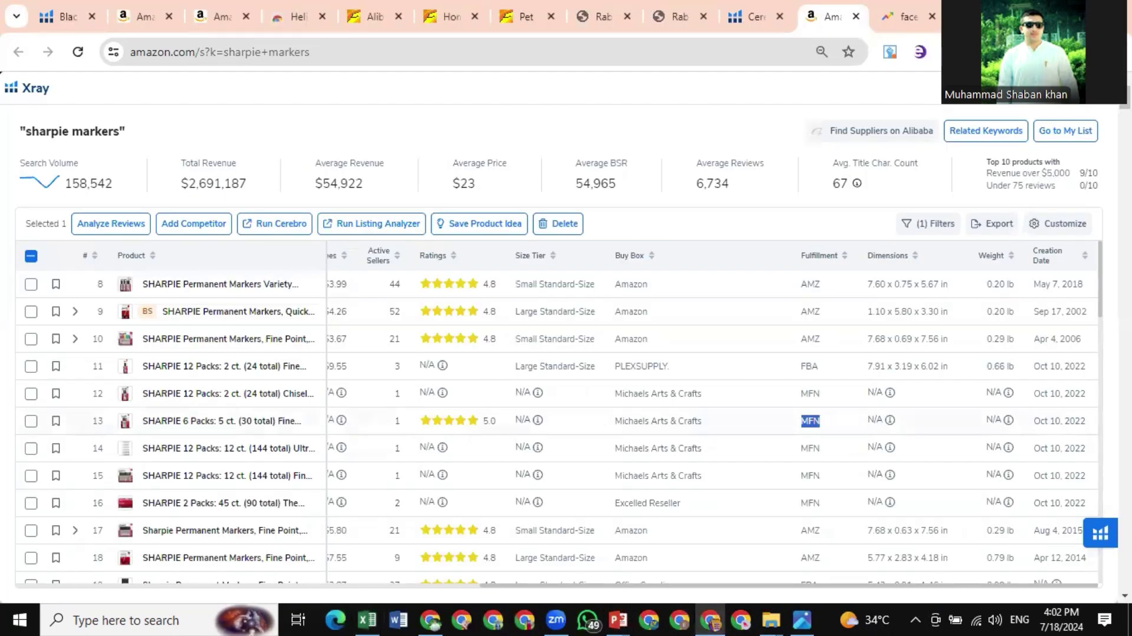
pyautogui.click(1104, 88)
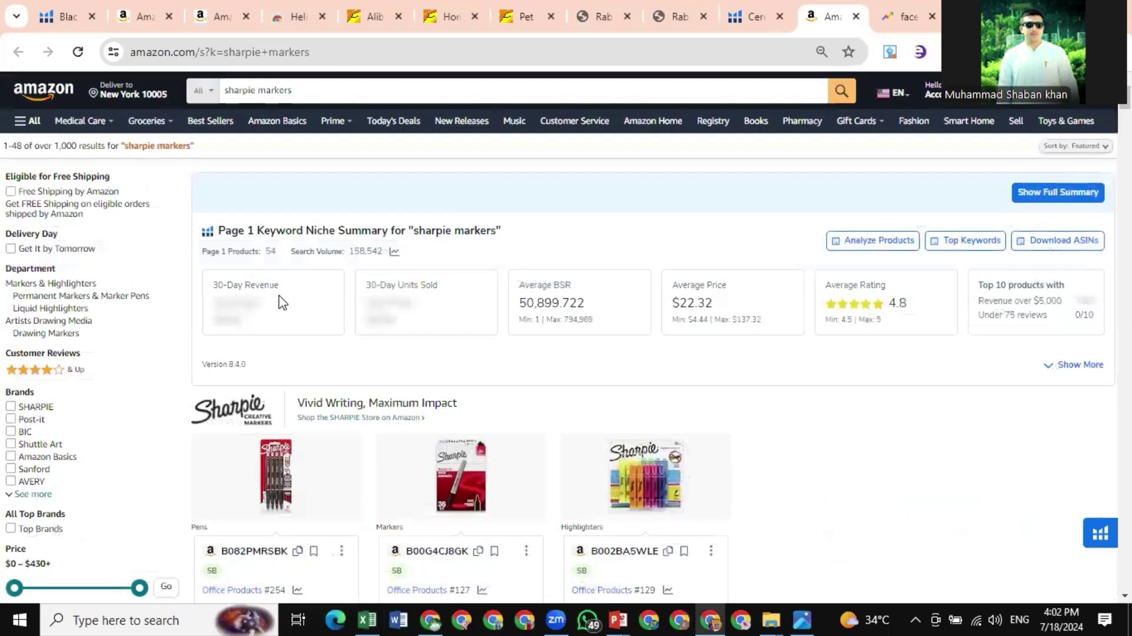
pyautogui.scroll(-10, 480, 402)
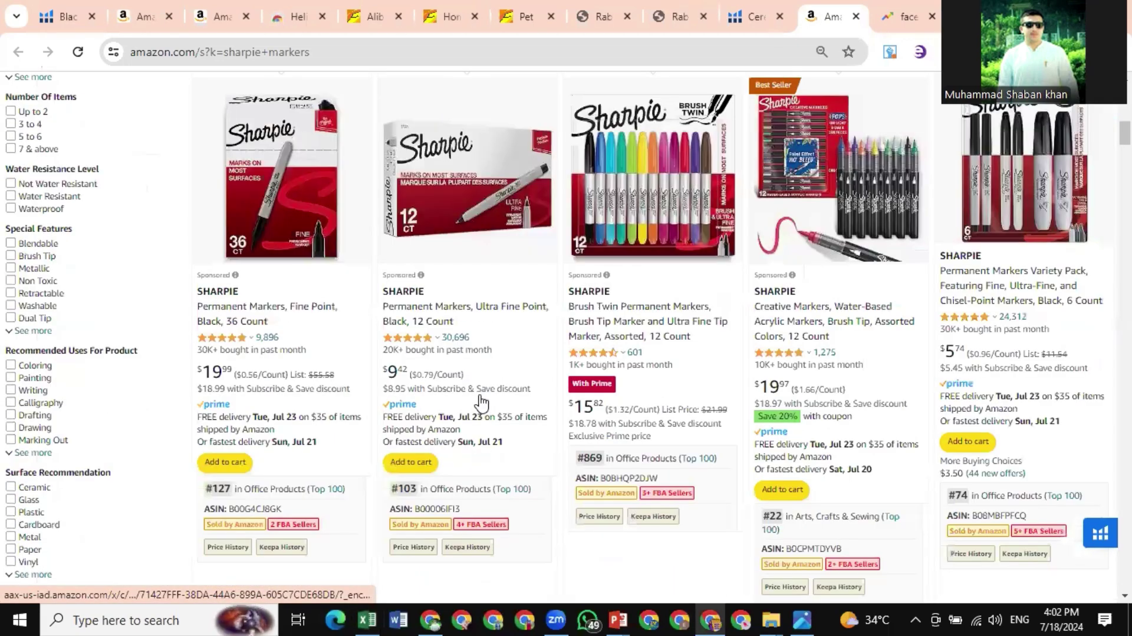
pyautogui.scroll(10, 480, 401)
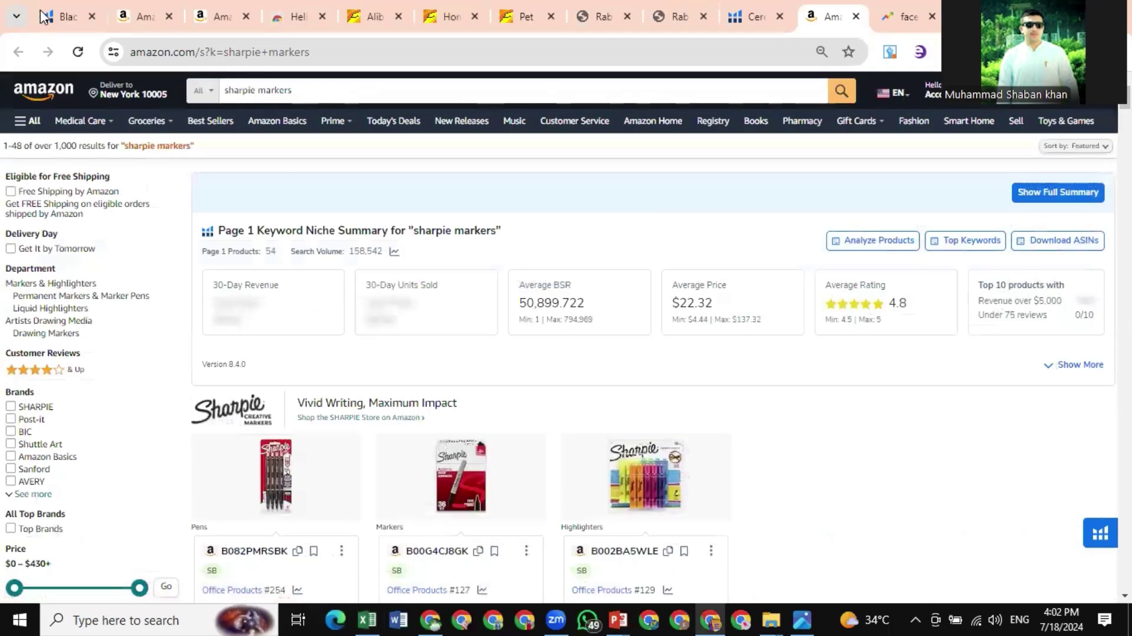